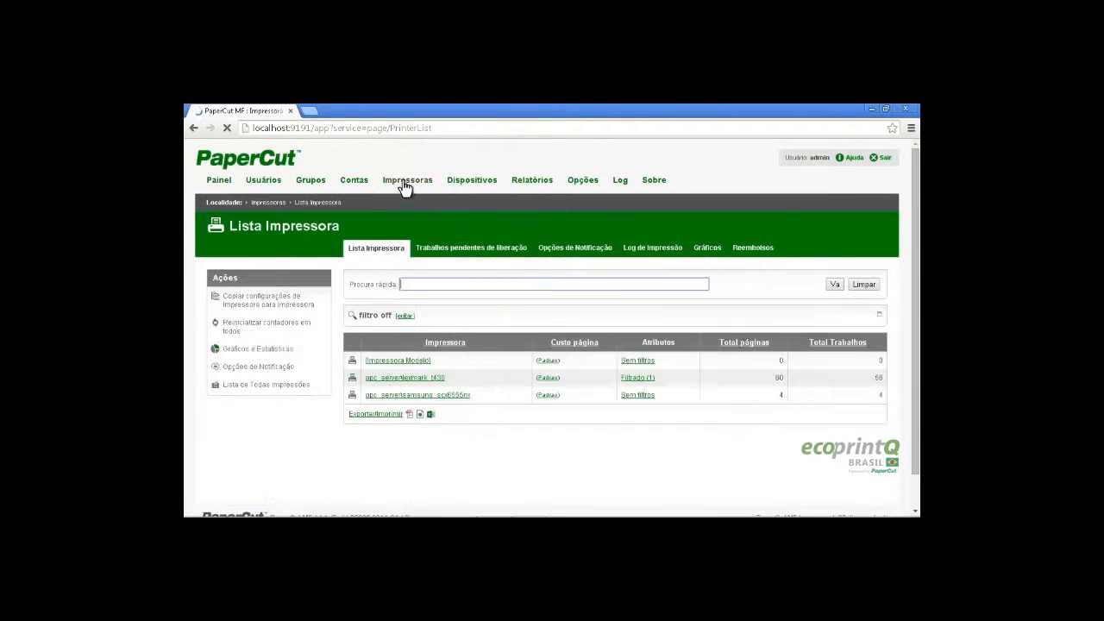
# Review lexmark_t430's advanced settings, marked as unauthenticated, then return to the printer list
pyautogui.click(429, 377)
pyautogui.scroll(-4, 495, 363)
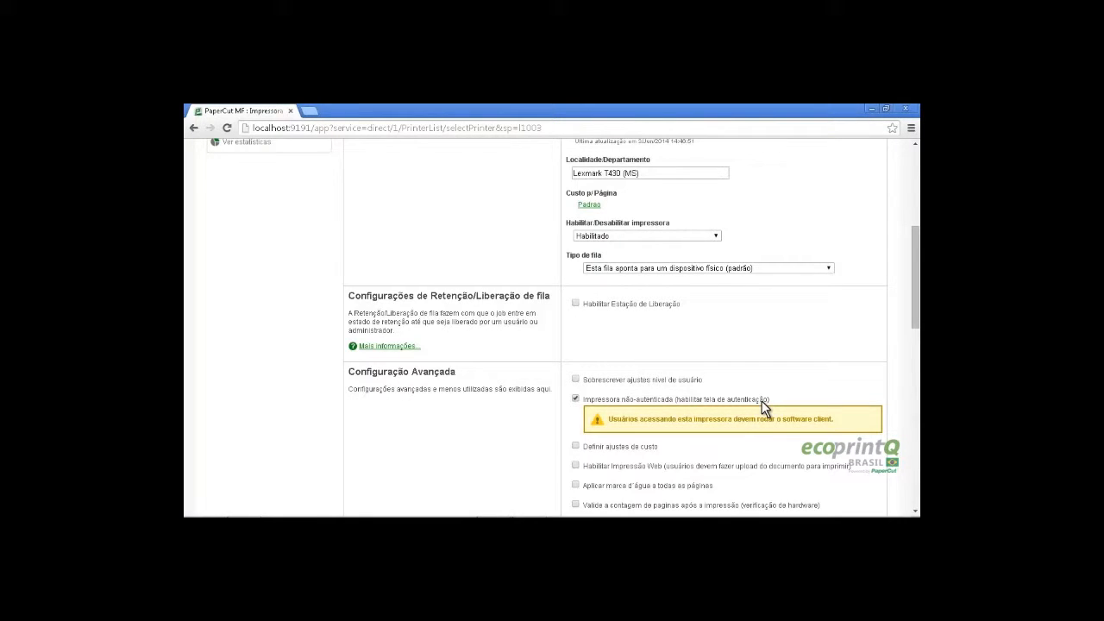
pyautogui.scroll(4, 524, 345)
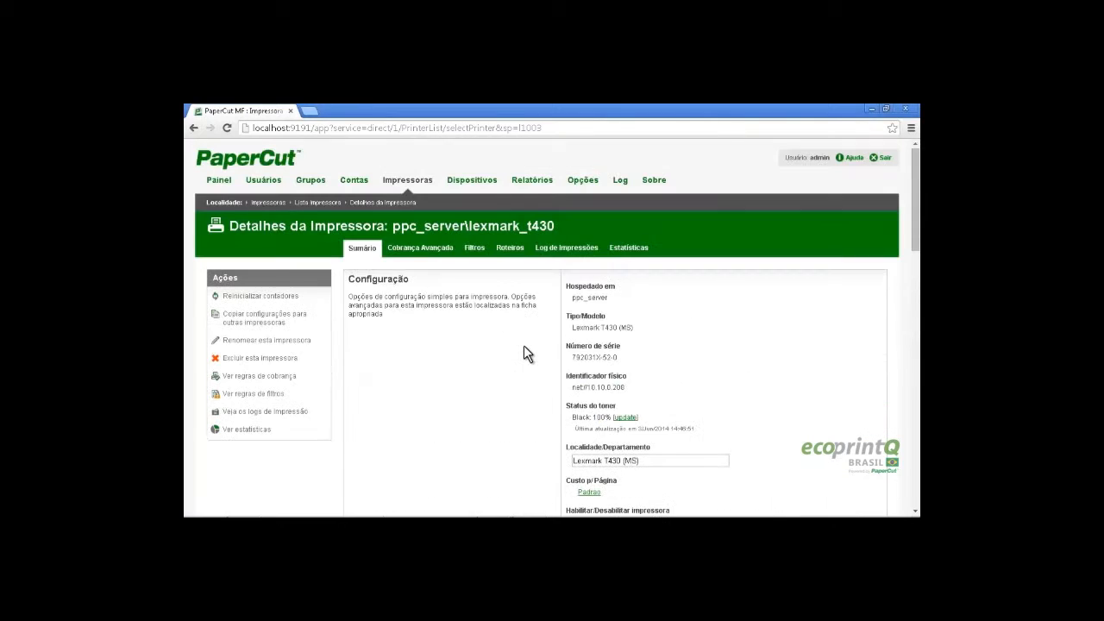
pyautogui.click(409, 185)
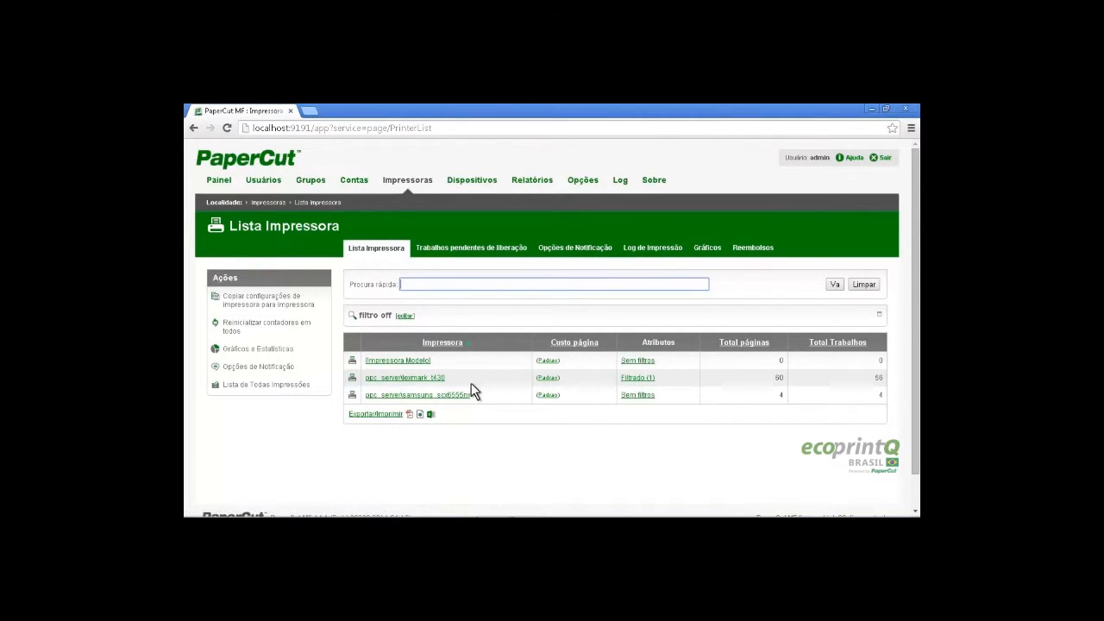
pyautogui.click(422, 382)
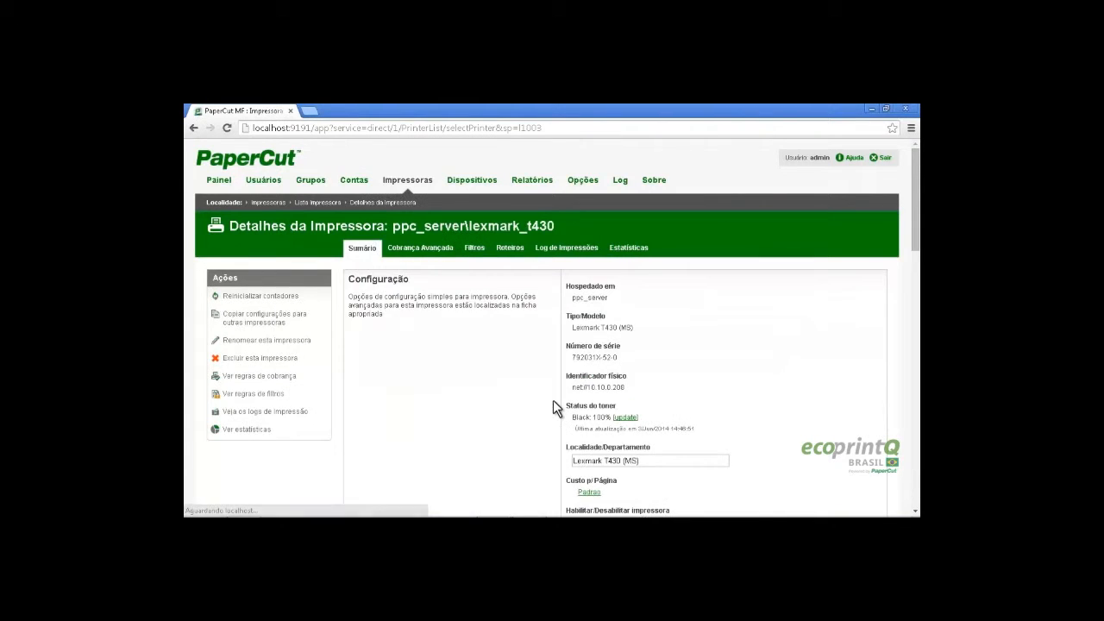
pyautogui.scroll(-4, 552, 405)
pyautogui.scroll(5, 456, 312)
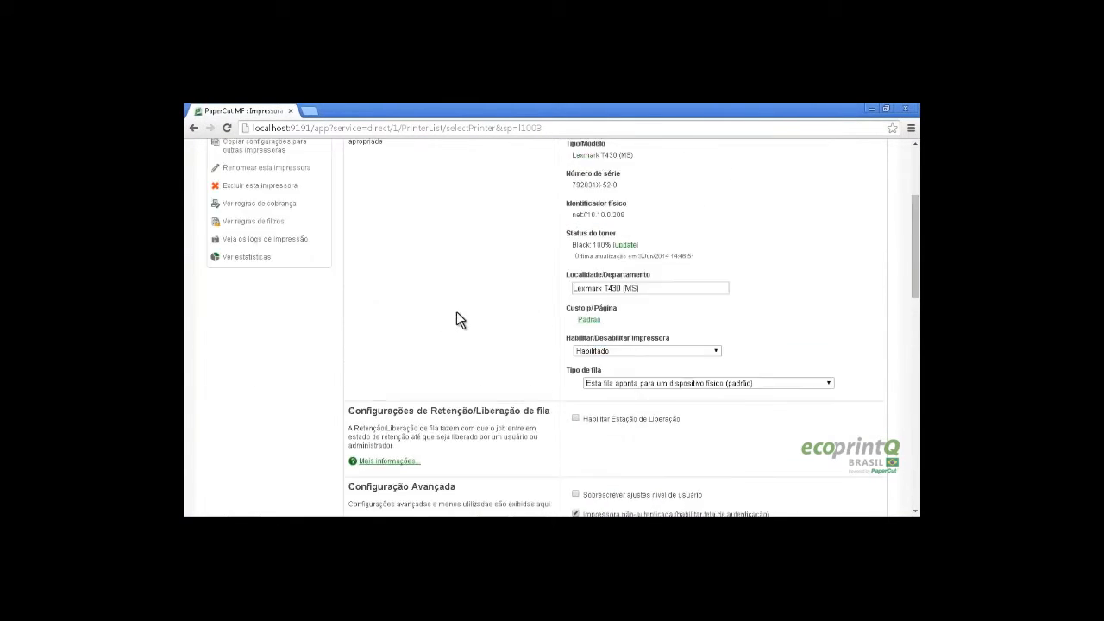
pyautogui.click(412, 184)
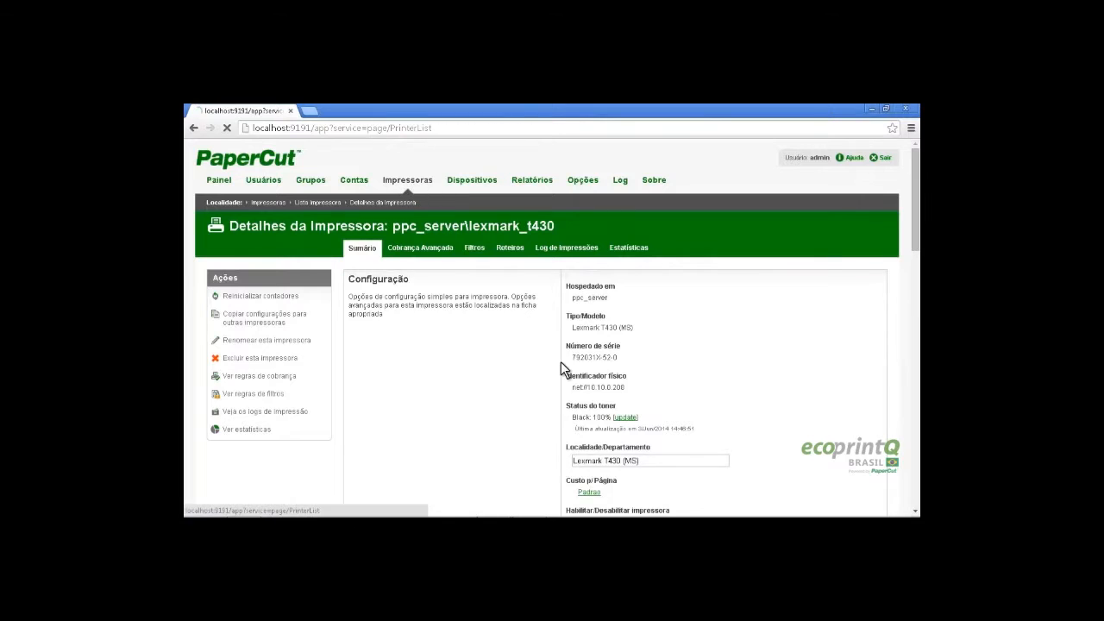
pyautogui.click(445, 395)
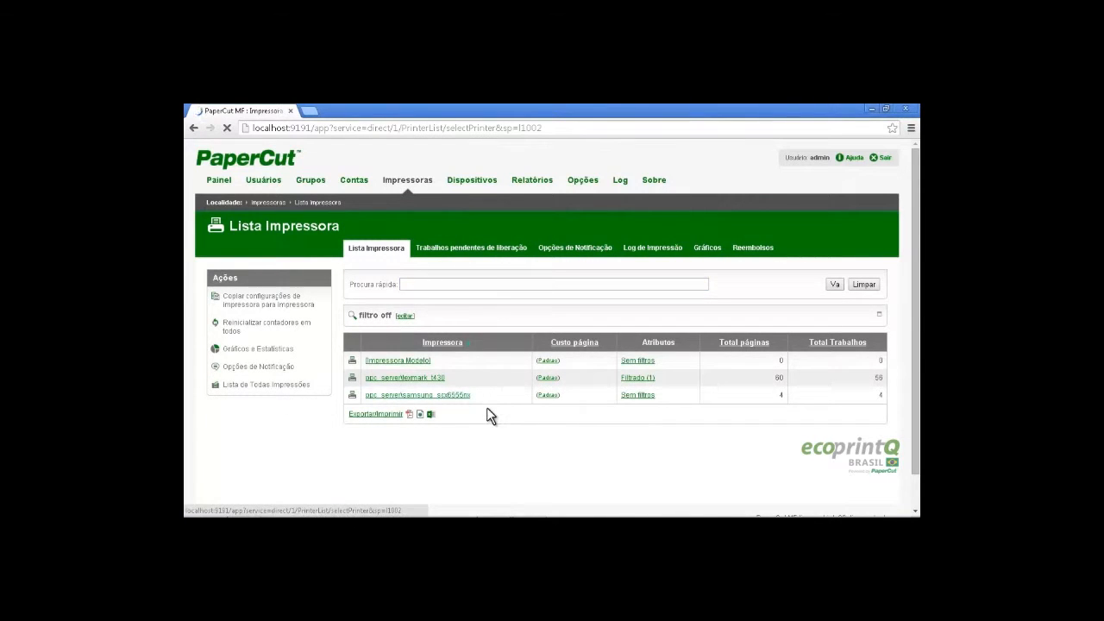
pyautogui.scroll(-4, 529, 396)
pyautogui.scroll(-1, 584, 390)
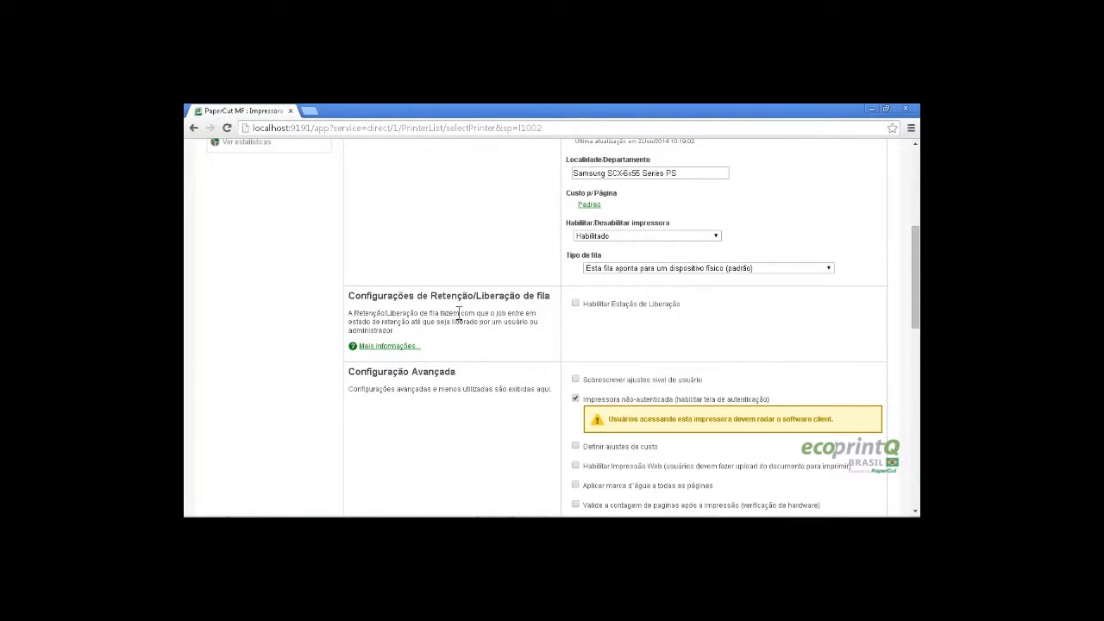
pyautogui.scroll(4, 457, 314)
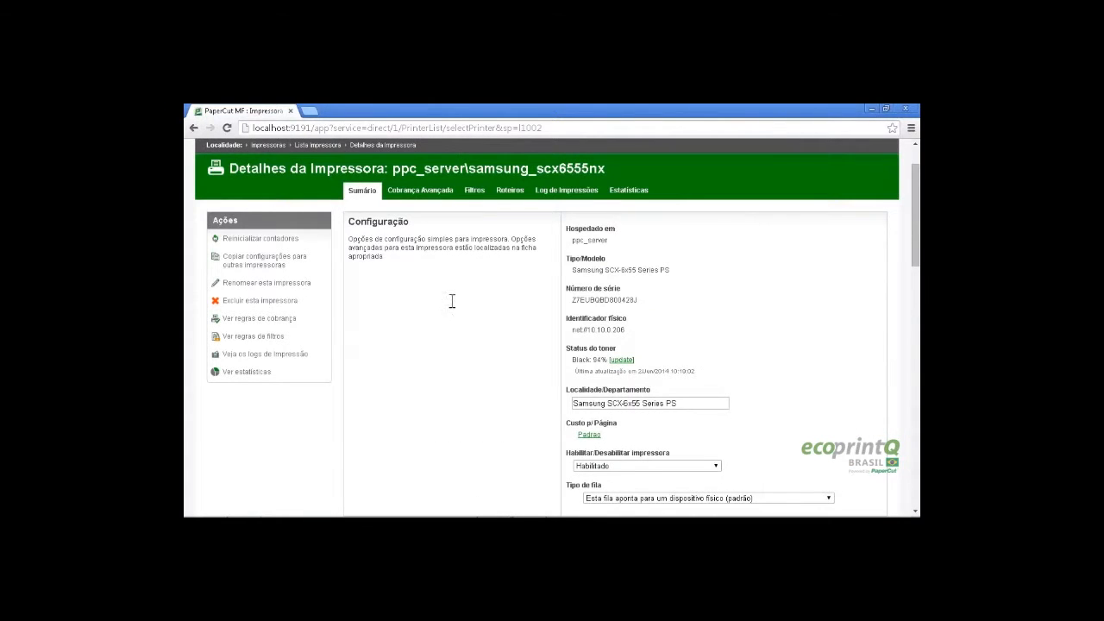
pyautogui.scroll(1, 450, 302)
pyautogui.click(416, 190)
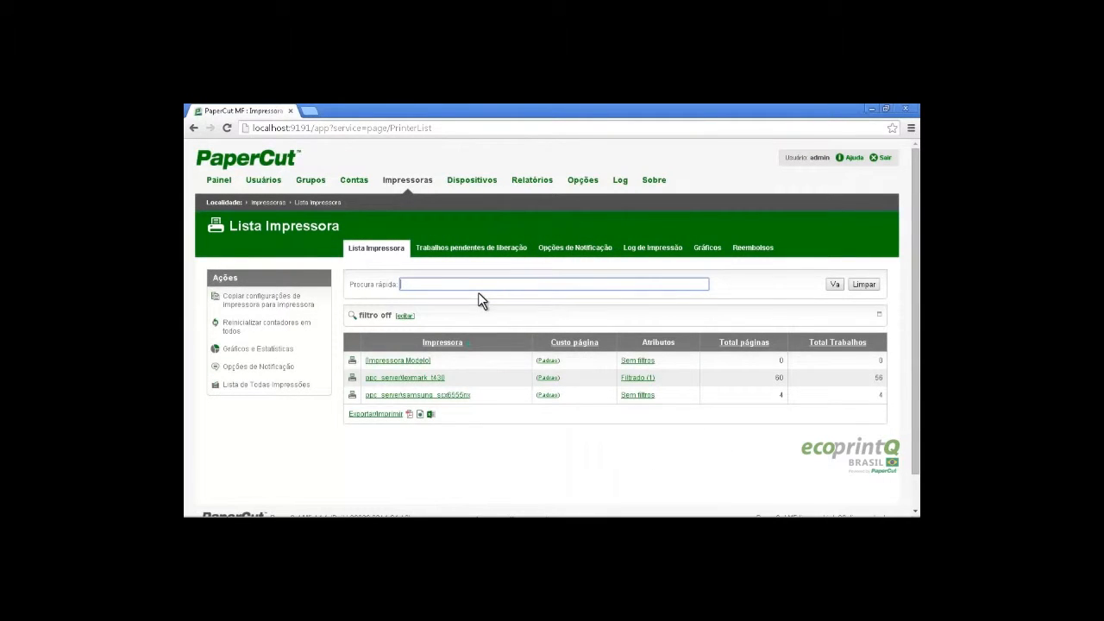
pyautogui.click(263, 178)
# Scroll through the Lista de Usuário table of nine accounts, checking balances and restrictions
pyautogui.scroll(-2, 306, 259)
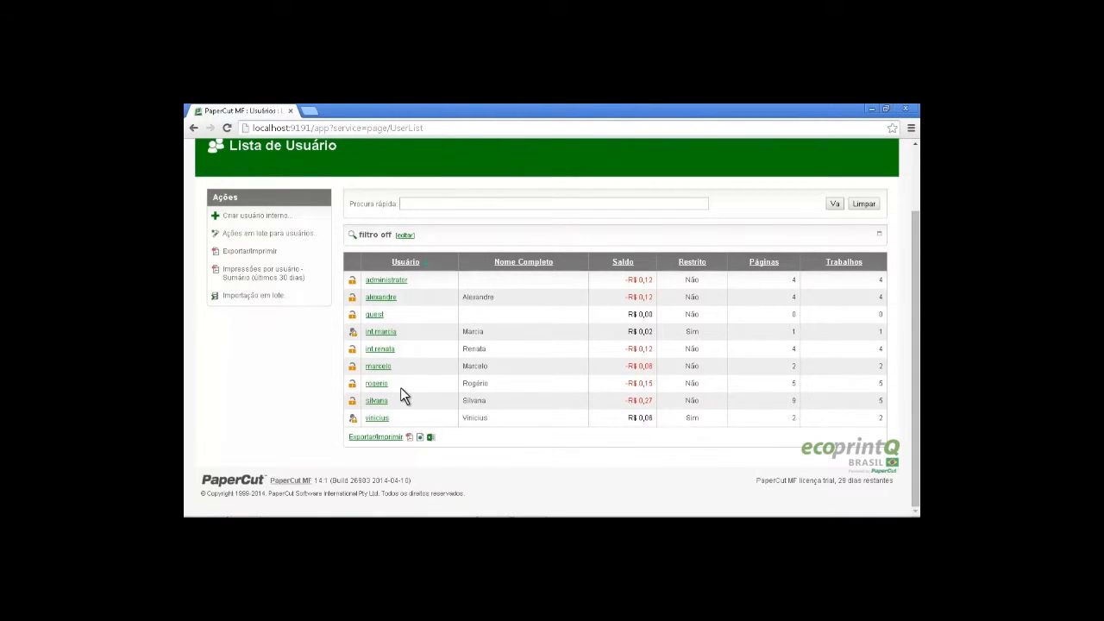
pyautogui.moveTo(392, 384); pyautogui.dragTo(369, 394)
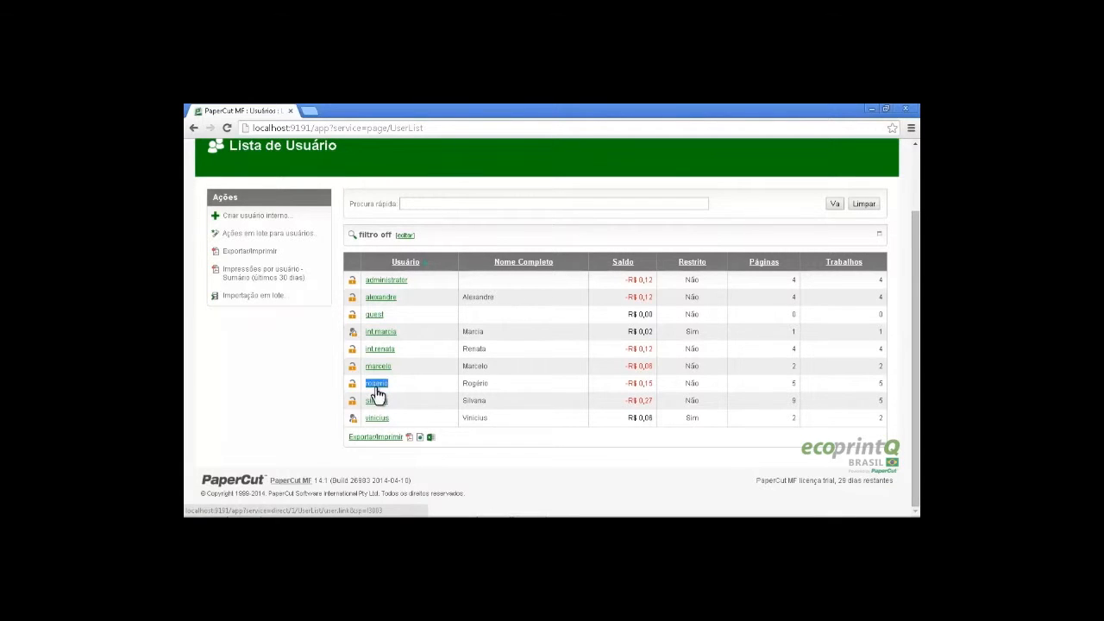
pyautogui.click(410, 392)
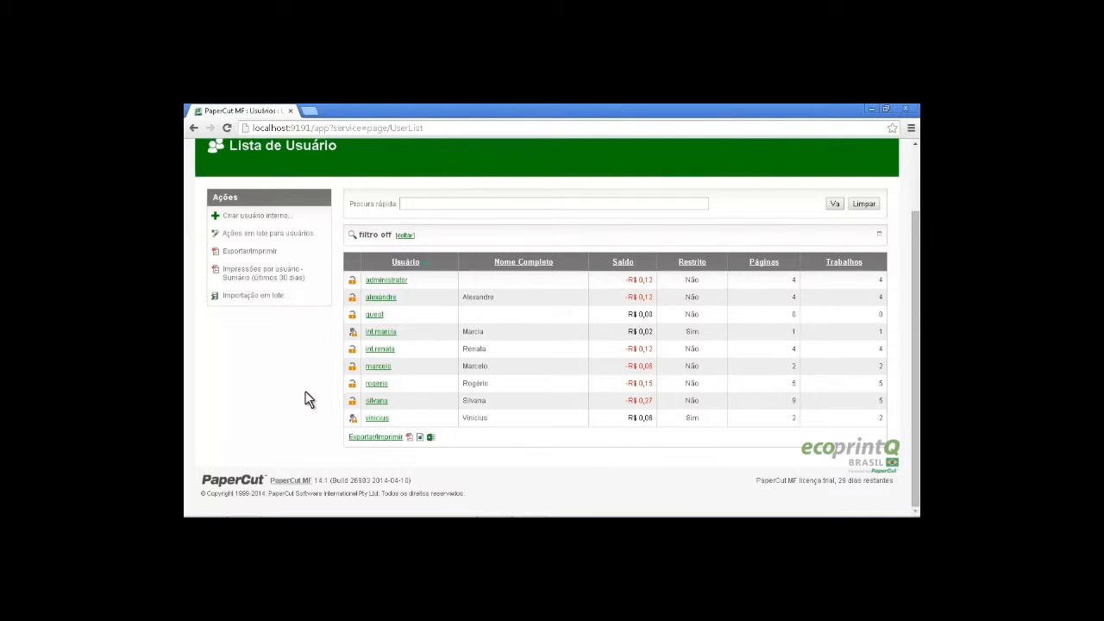
pyautogui.scroll(2, 308, 399)
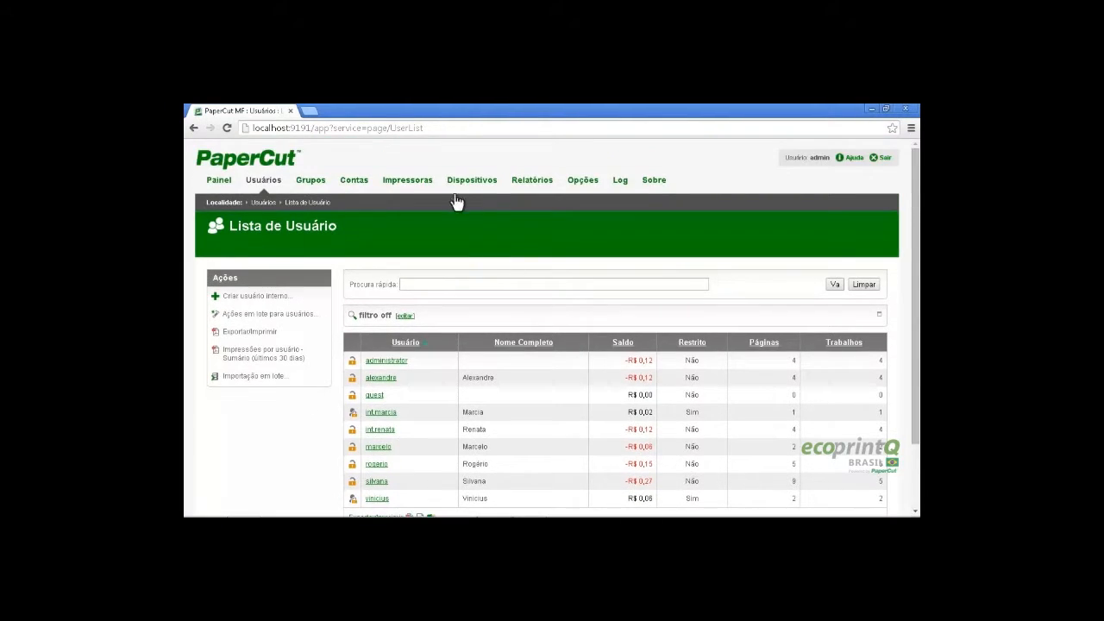
# Revisit lexmark_t430's details, go to Painel, and minimize the browser to the ecoprintQ desktop
pyautogui.click(421, 182)
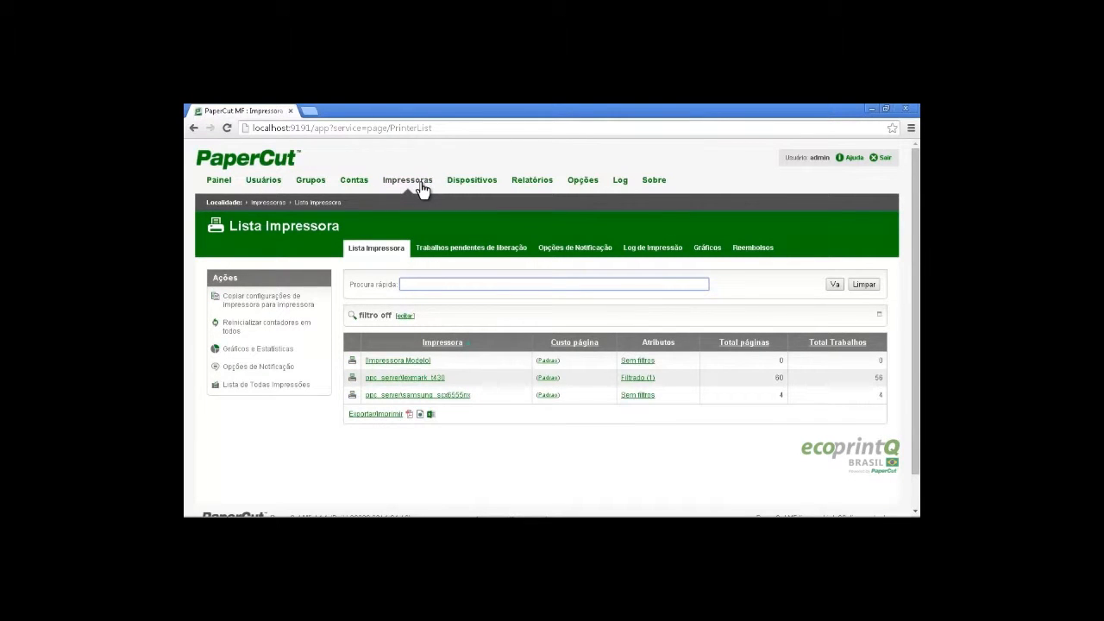
pyautogui.click(420, 382)
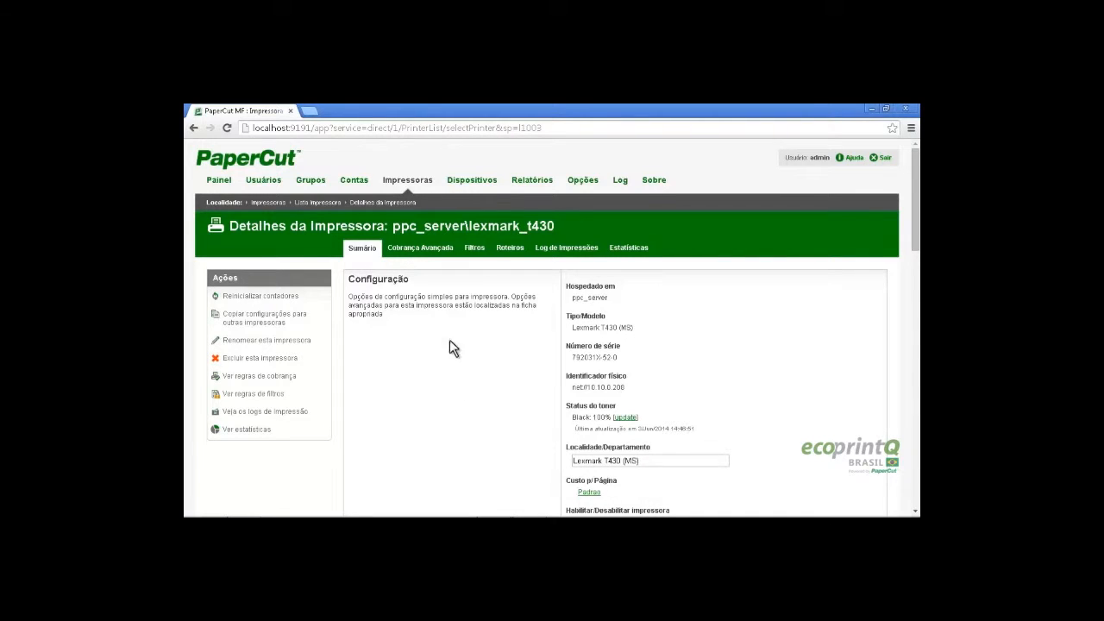
pyautogui.click(220, 180)
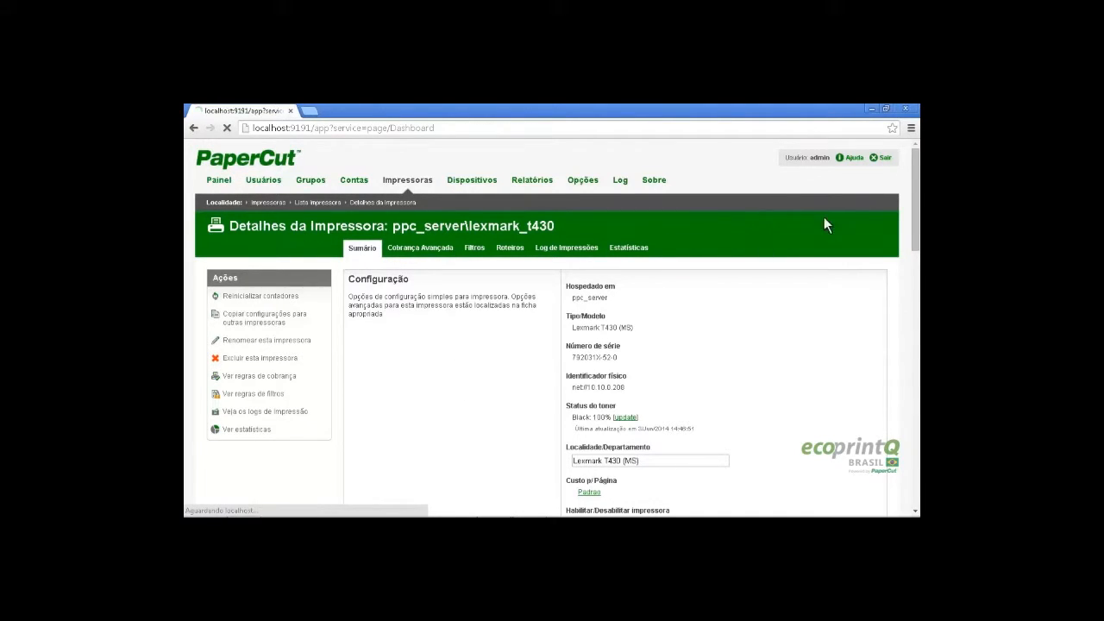
pyautogui.click(870, 109)
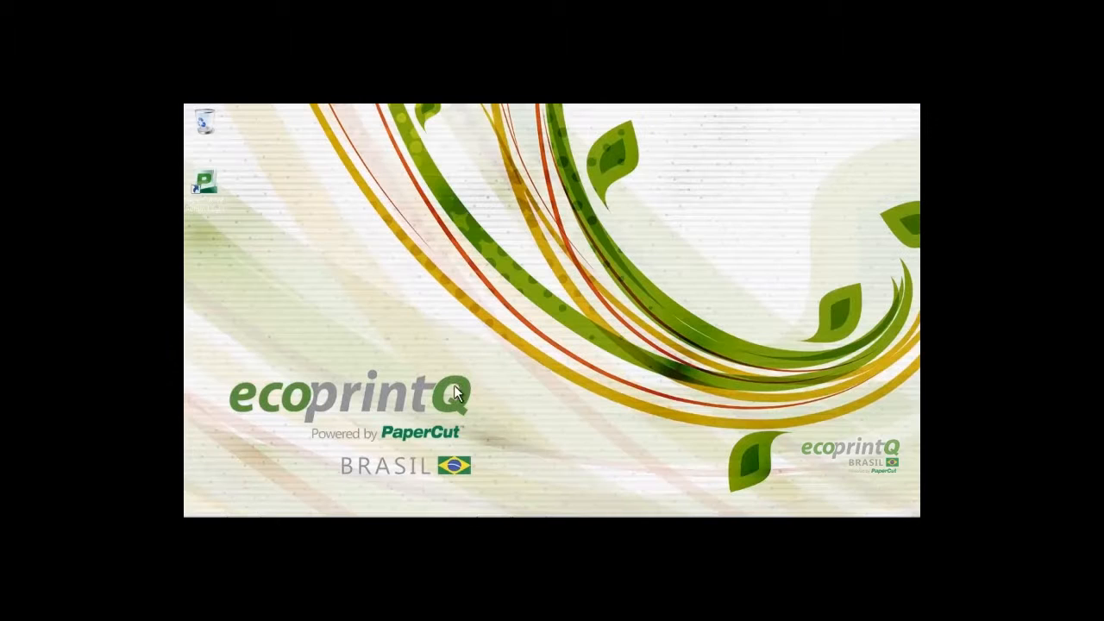
# In Print Management, start a new printer on port LPT1 with the Lexmark T430 (MS) driver
pyautogui.moveTo(496, 510)
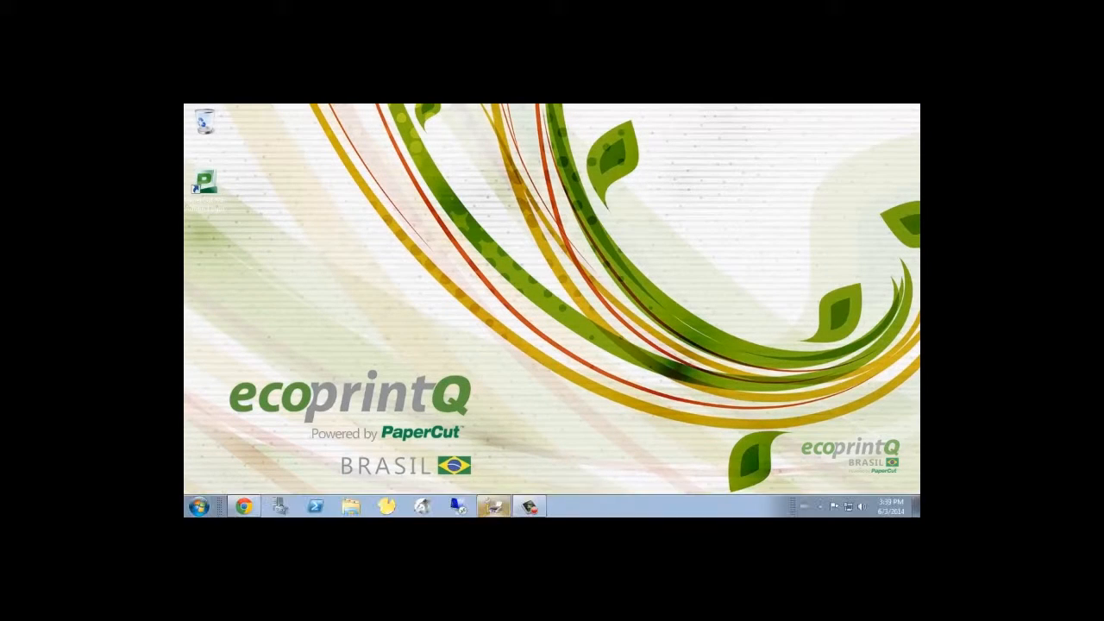
pyautogui.click(496, 511)
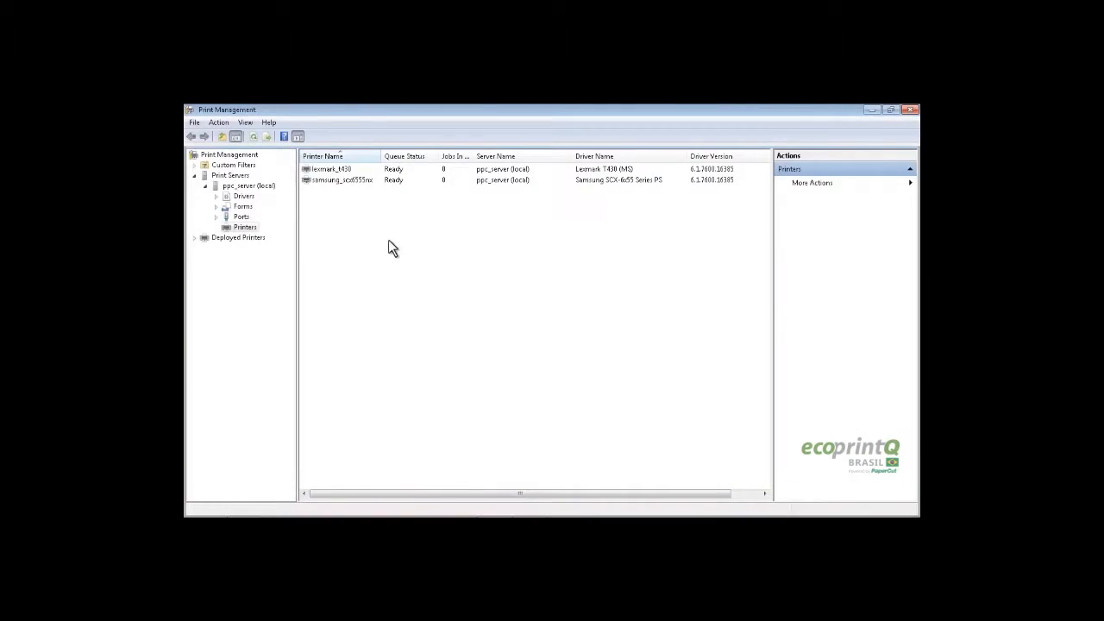
pyautogui.rightClick(363, 228)
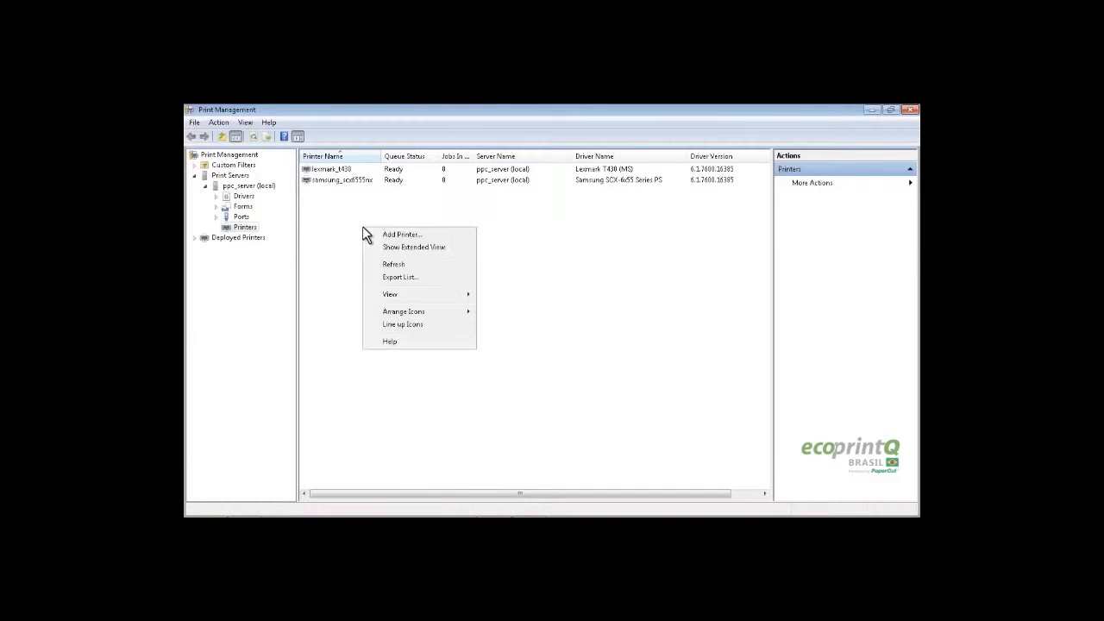
pyautogui.click(417, 236)
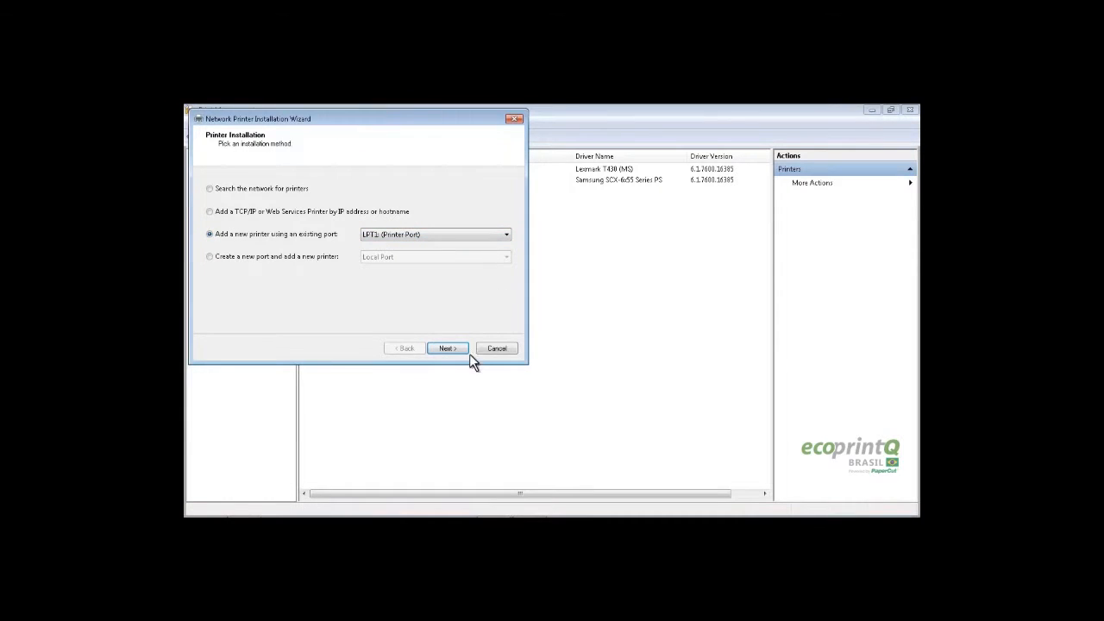
pyautogui.click(446, 349)
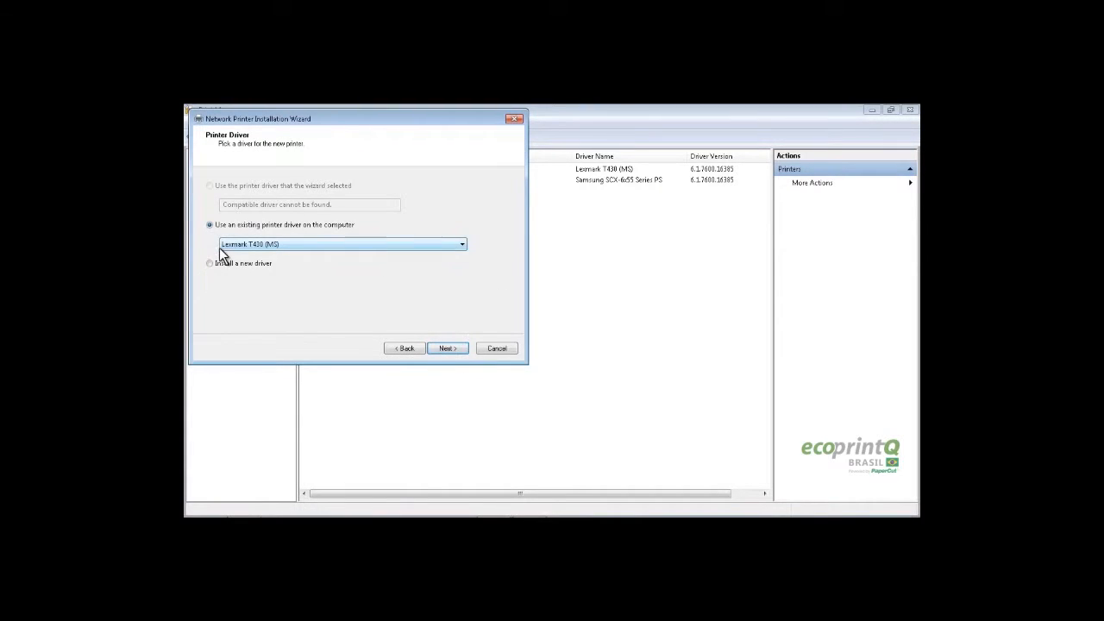
pyautogui.moveTo(371, 115); pyautogui.dragTo(524, 191)
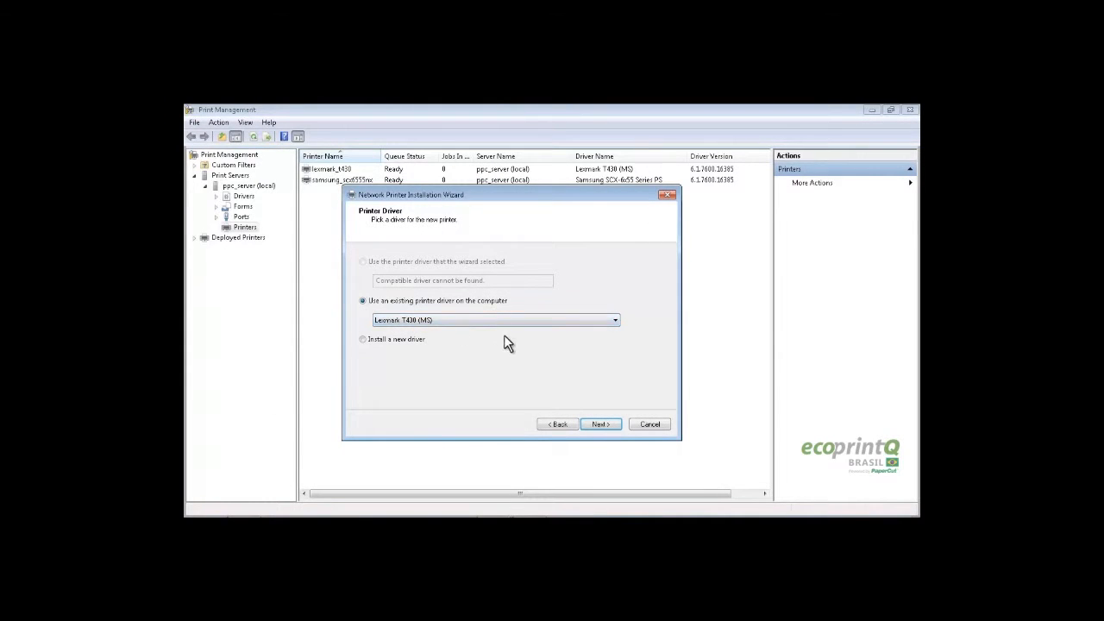
pyautogui.moveTo(409, 194); pyautogui.dragTo(405, 221)
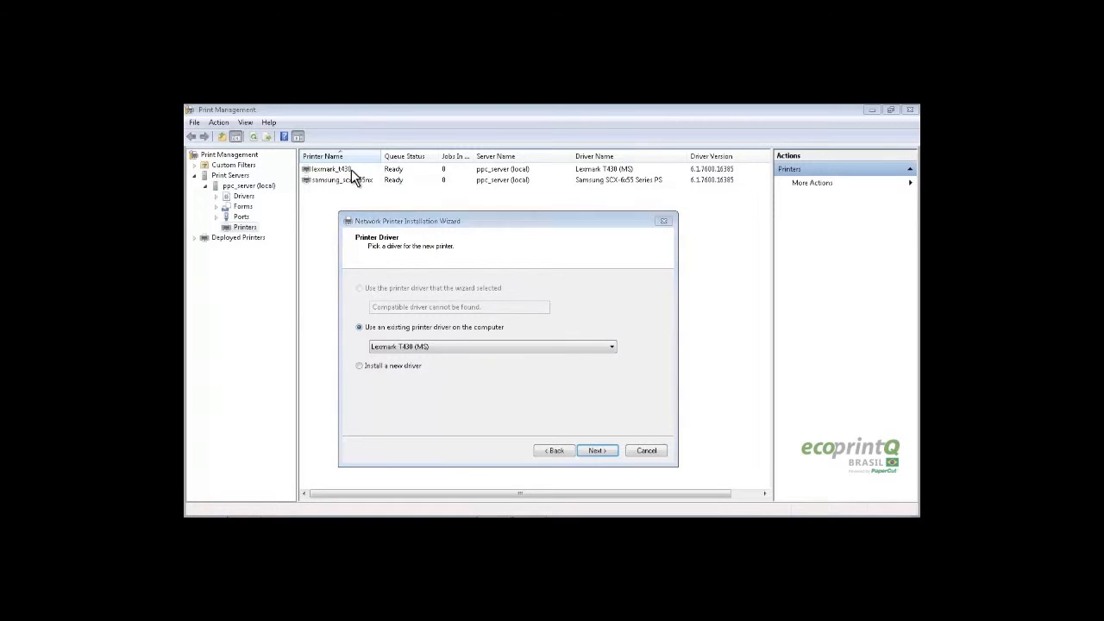
pyautogui.click(598, 450)
# Name the printer lexmark_t430_virtual and fill its Share Name, Location and Comment fields
pyautogui.write('lexmark_t430_virtual')
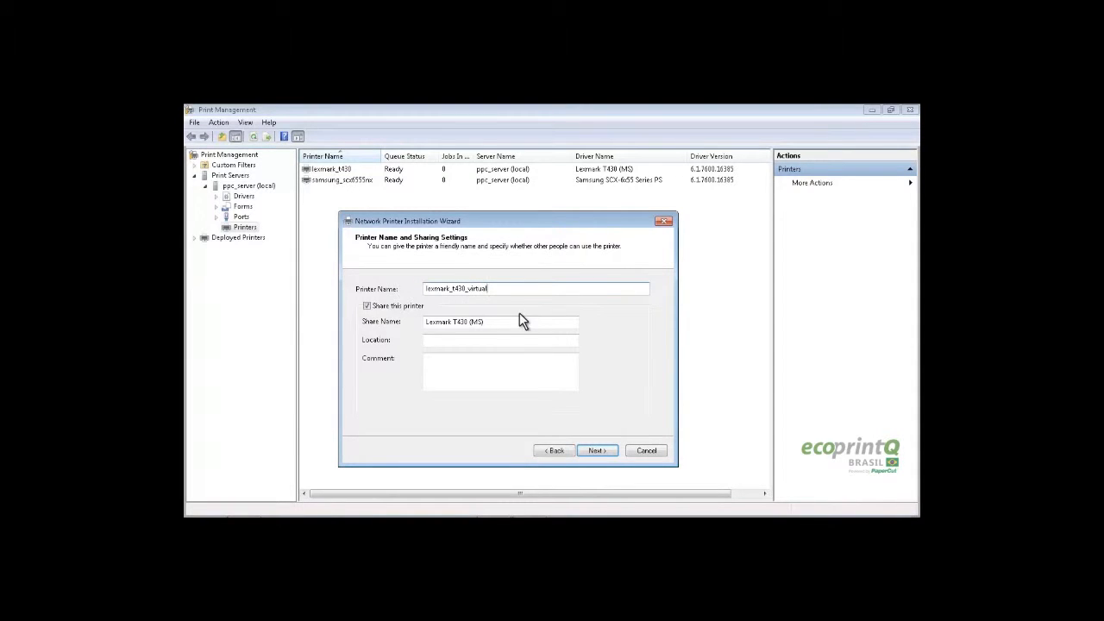
pyautogui.press('Tab')
pyautogui.press('Tab')
pyautogui.press('Tab')
pyautogui.press('Tab')
pyautogui.write('Lexmark T430 (MS)')
pyautogui.moveTo(492, 289); pyautogui.dragTo(380, 289)
pyautogui.hotkey('ctrl', 'c')
pyautogui.moveTo(490, 322); pyautogui.dragTo(422, 322)
pyautogui.hotkey('ctrl', 'v')
pyautogui.click(445, 340)
pyautogui.hotkey('ctrl', 'v')
# Install lexmark_t430_virtual, finish the wizard and minimize Print Management
pyautogui.click(604, 452)
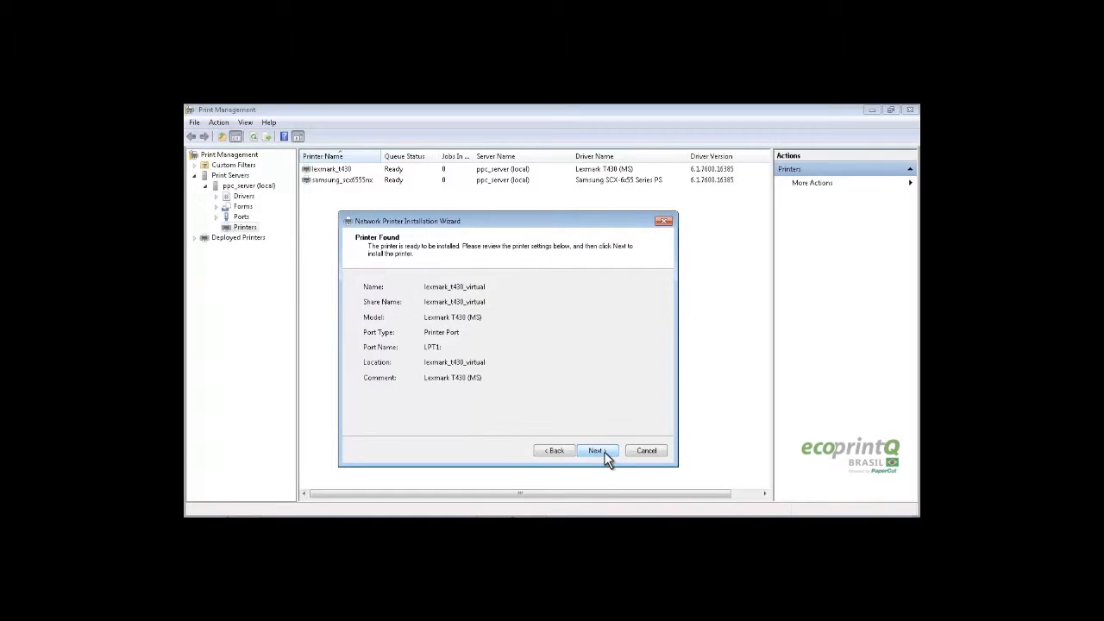
pyautogui.click(604, 451)
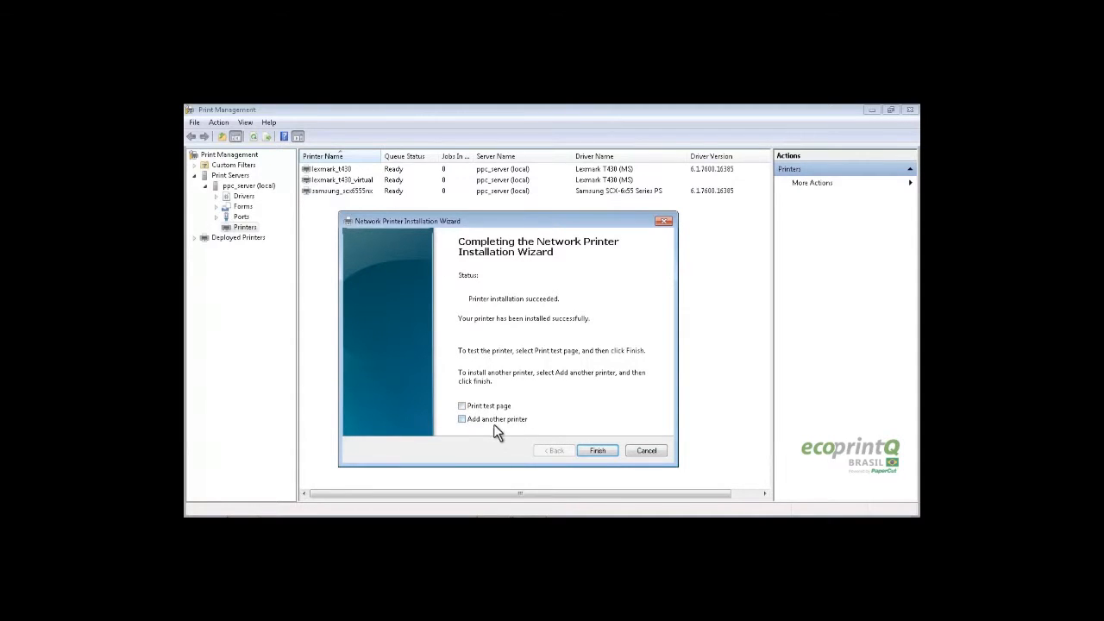
pyautogui.click(600, 450)
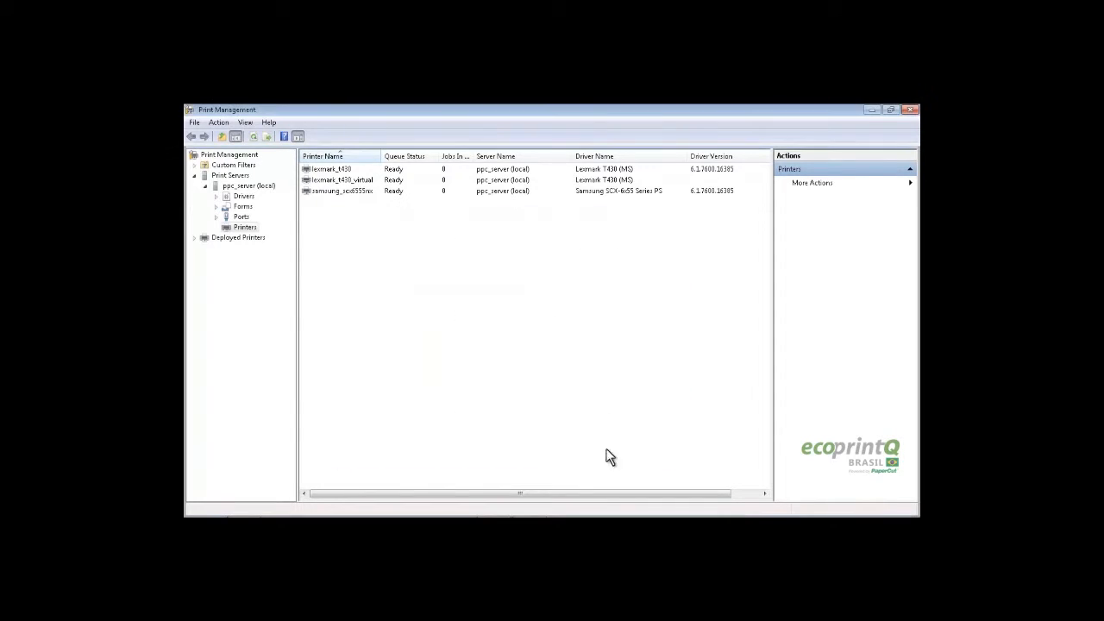
pyautogui.click(871, 110)
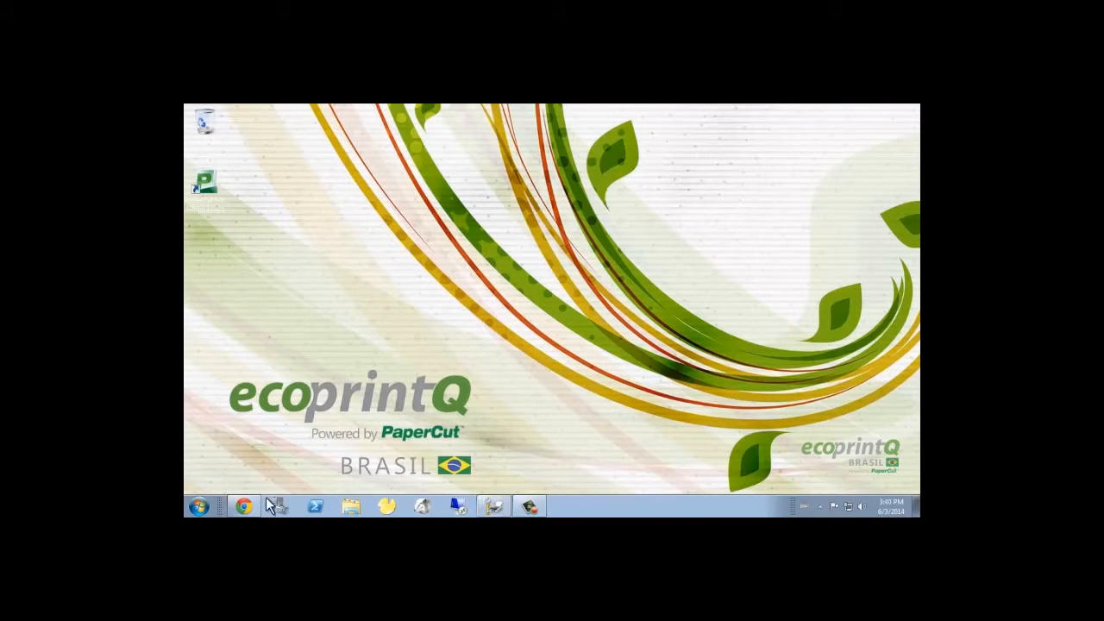
# Bring back the PaperCut admin page and open lexmark_t430_virtual's settings from Impressoras
pyautogui.click(244, 506)
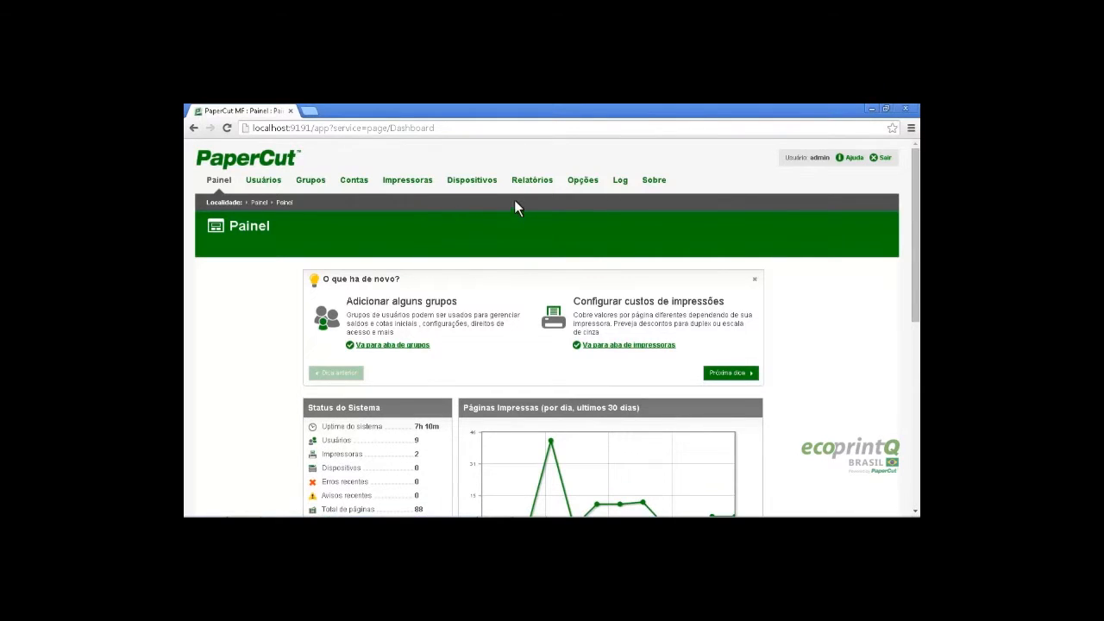
pyautogui.click(411, 182)
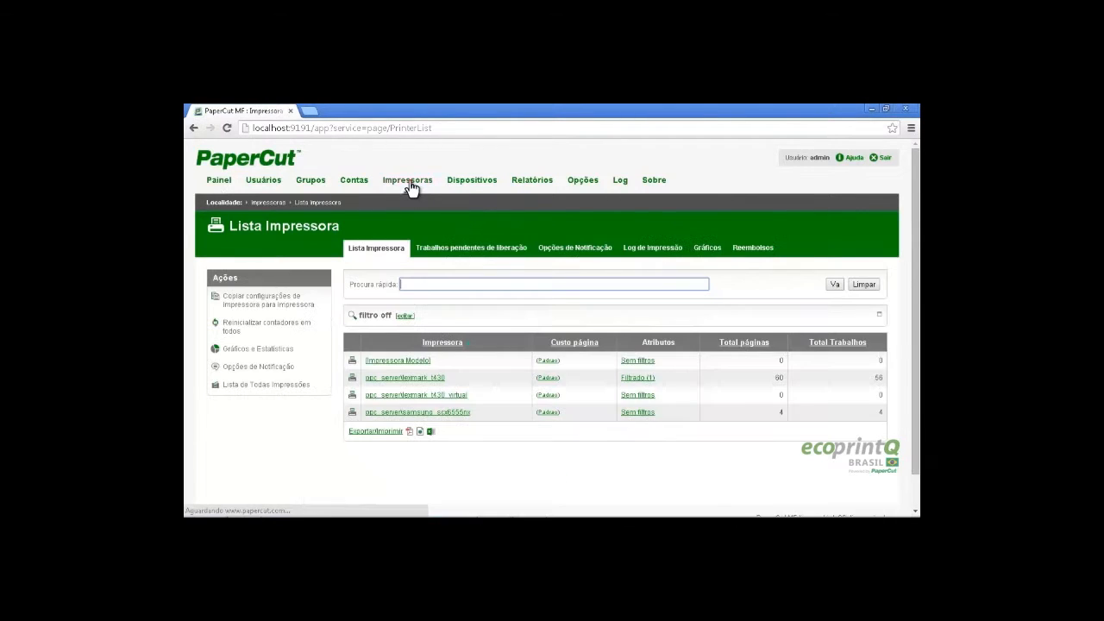
pyautogui.scroll(-1, 473, 364)
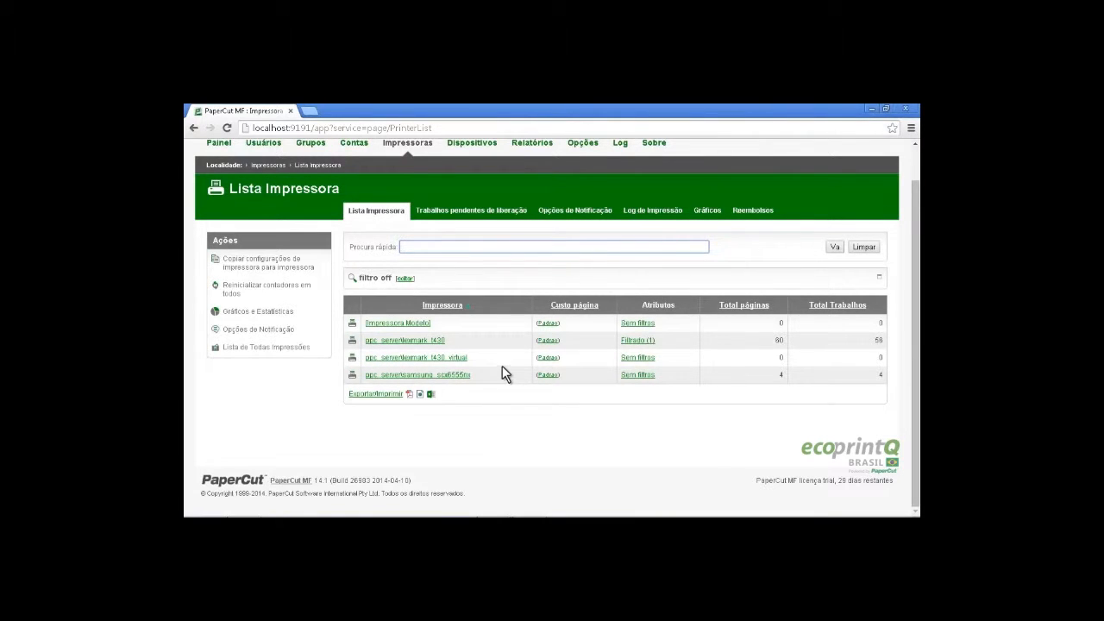
pyautogui.click(457, 366)
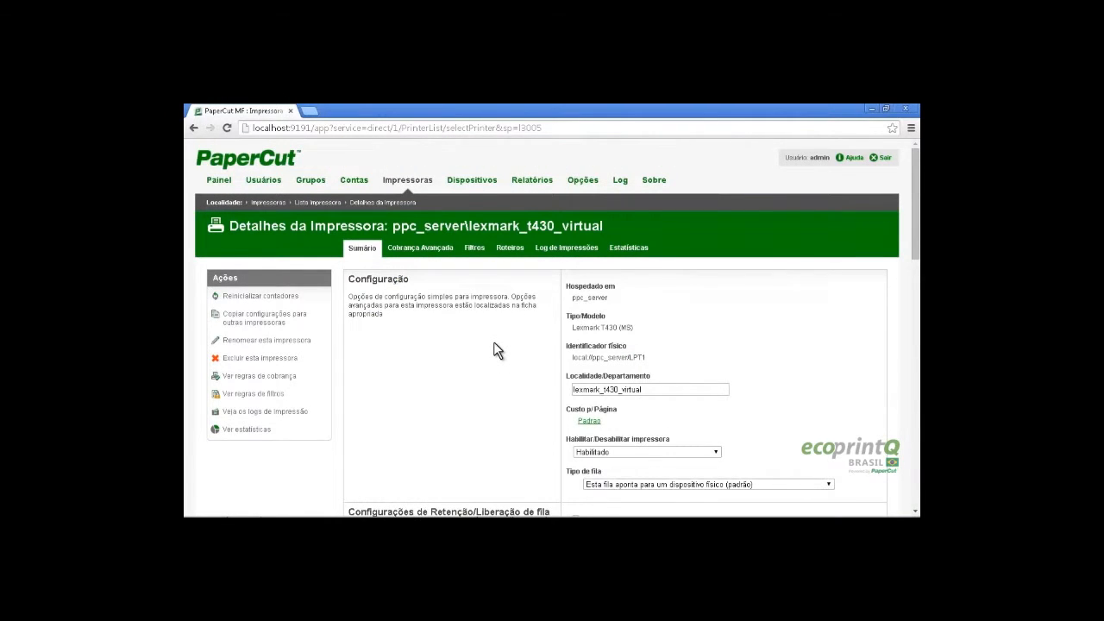
pyautogui.scroll(-1, 494, 343)
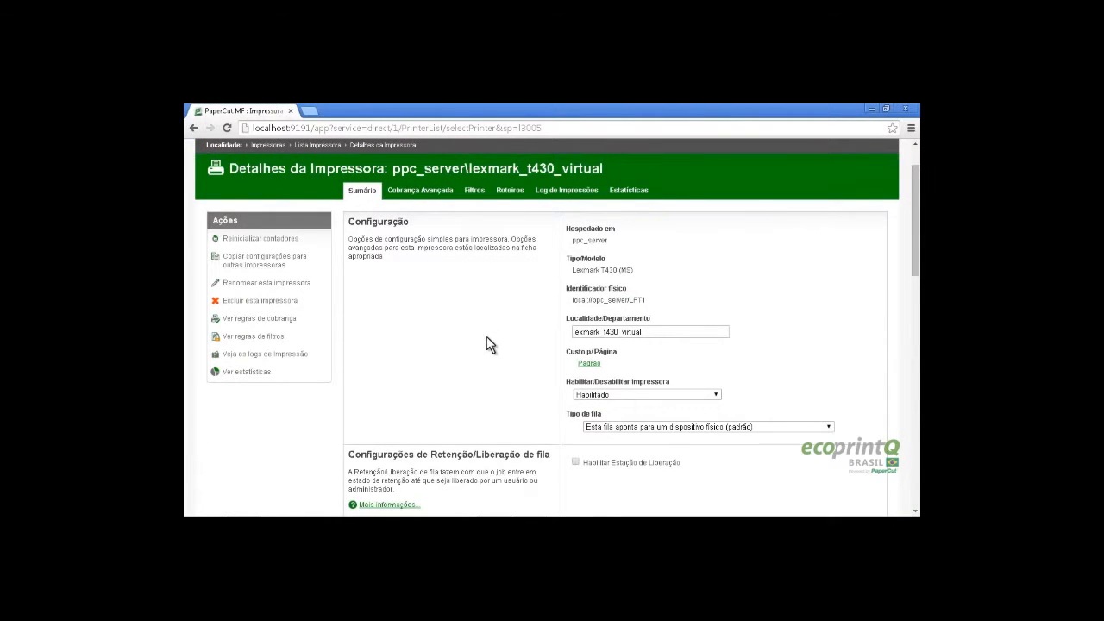
pyautogui.scroll(-2, 500, 332)
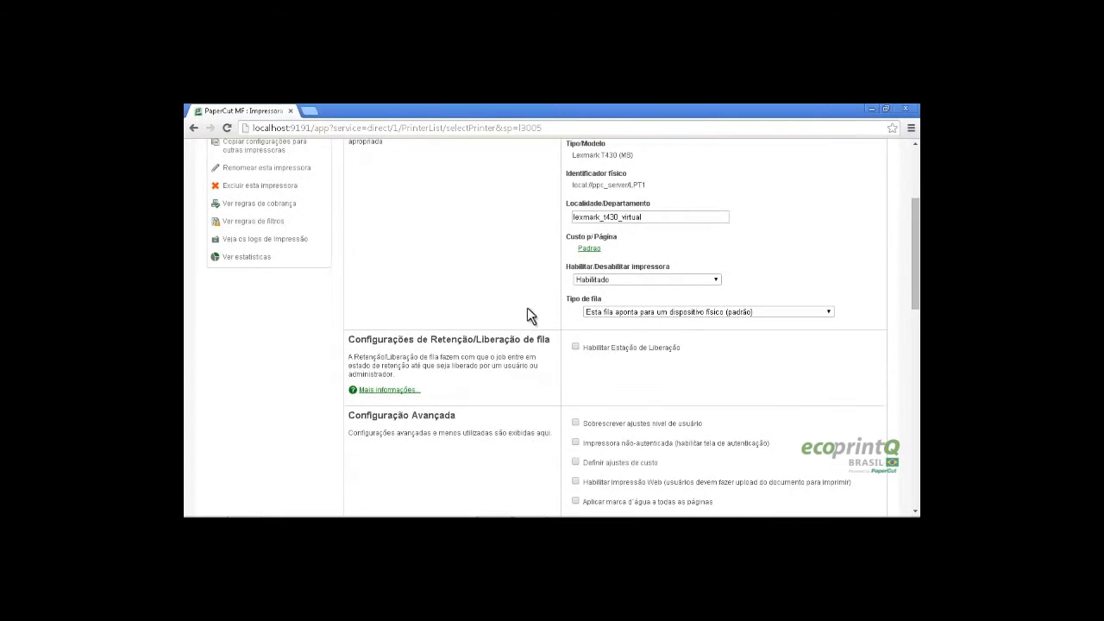
# Set Tipo de fila to virtual, redirecting to ppc_server\lexmark_t430, and save the queue
pyautogui.click(623, 312)
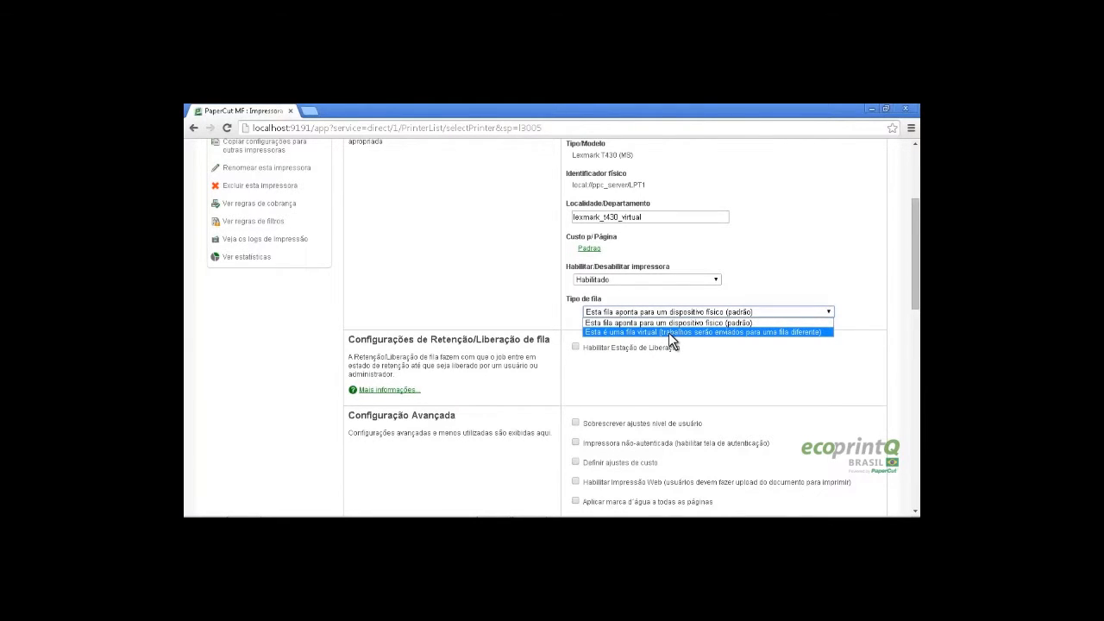
pyautogui.click(671, 340)
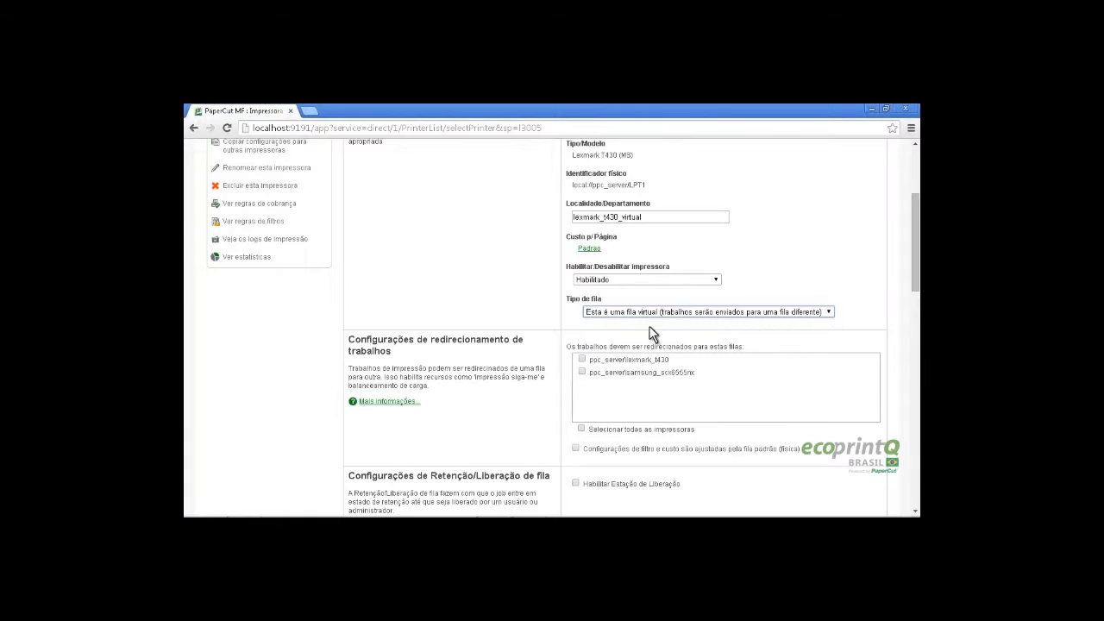
pyautogui.click(582, 358)
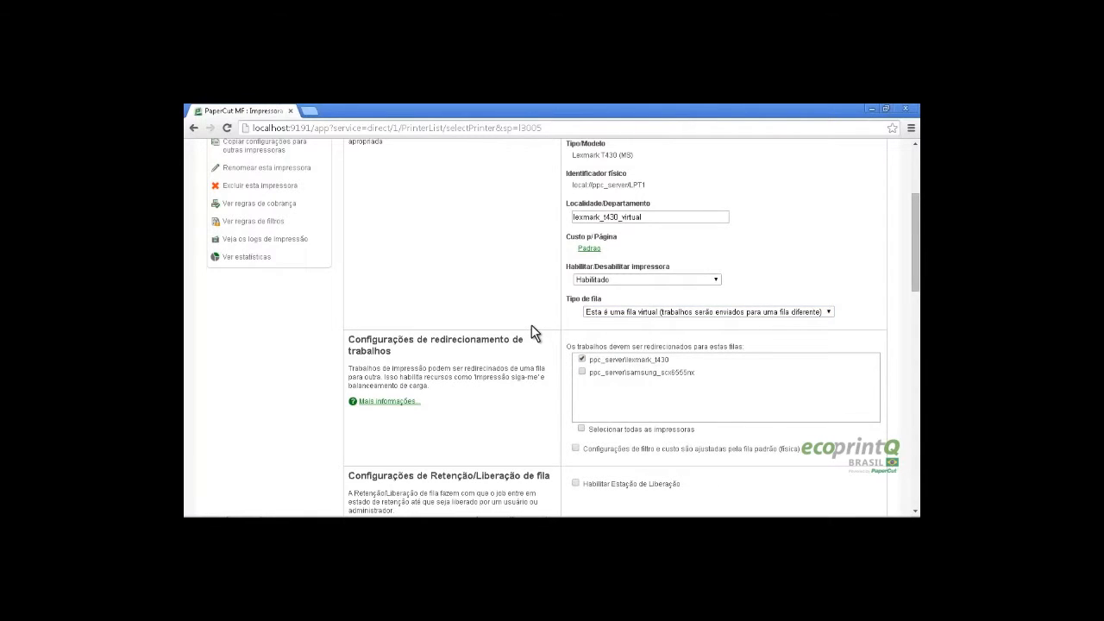
pyautogui.scroll(-2, 531, 326)
pyautogui.scroll(-10, 531, 324)
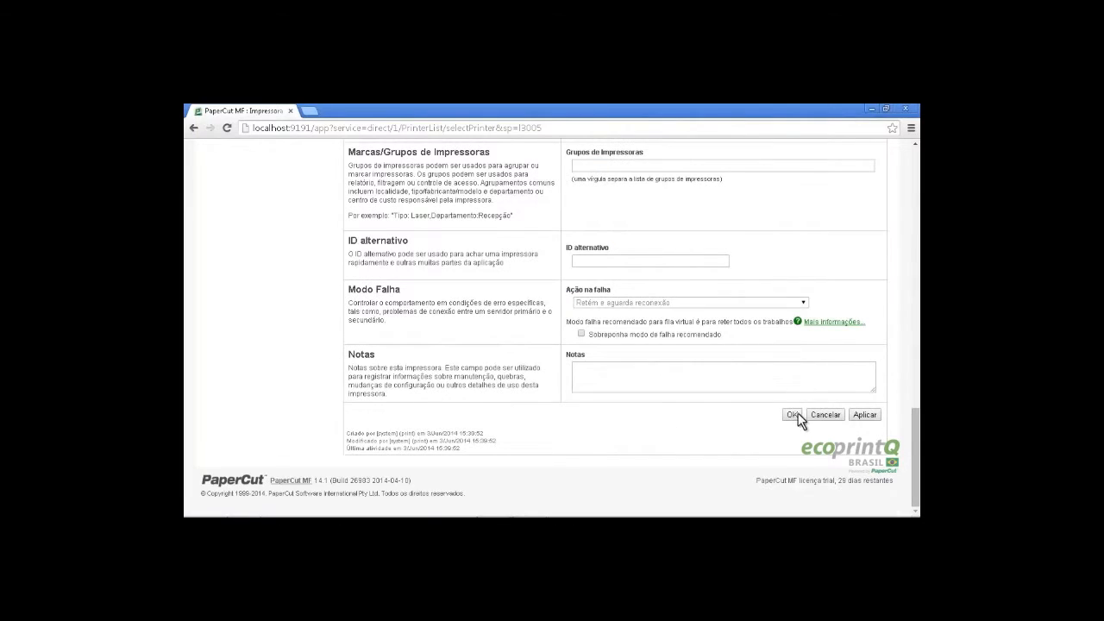
pyautogui.click(791, 415)
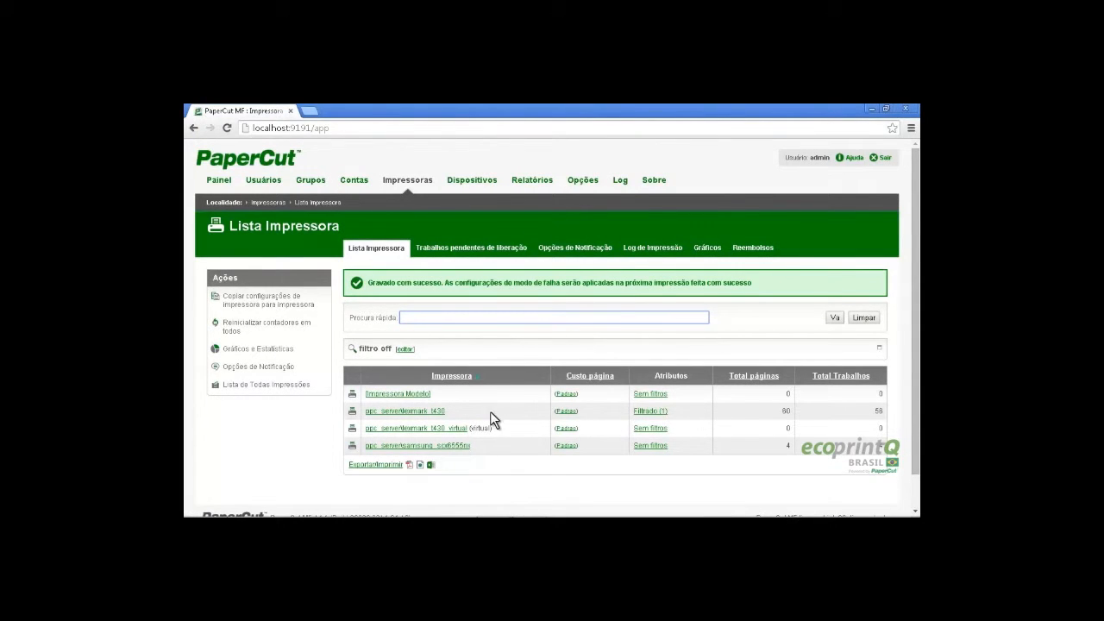
pyautogui.moveTo(453, 411); pyautogui.dragTo(406, 419)
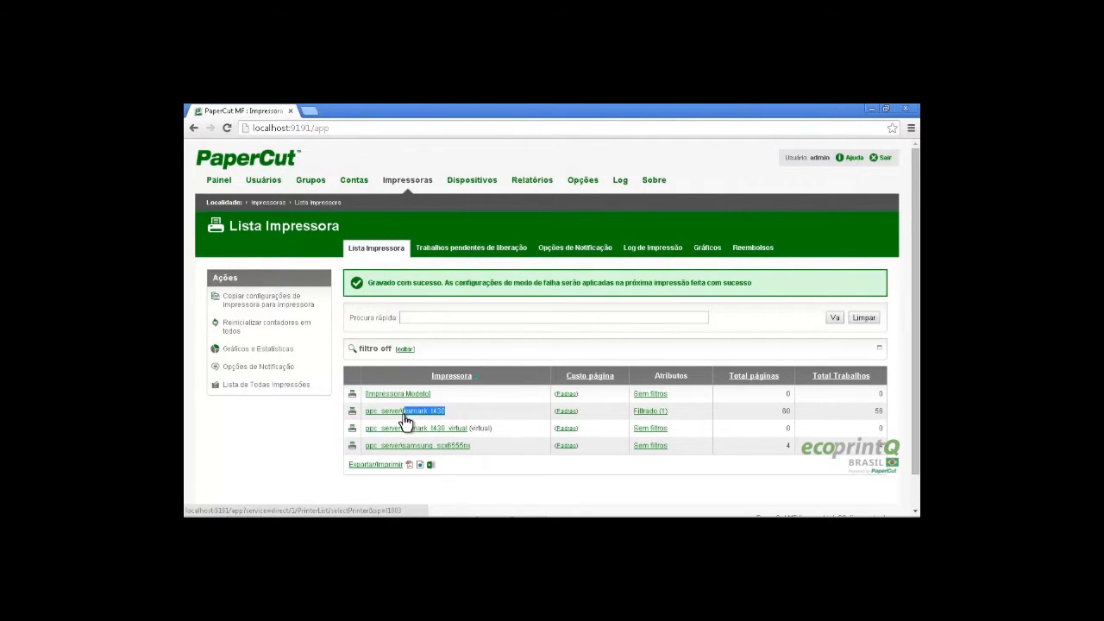
pyautogui.click(455, 412)
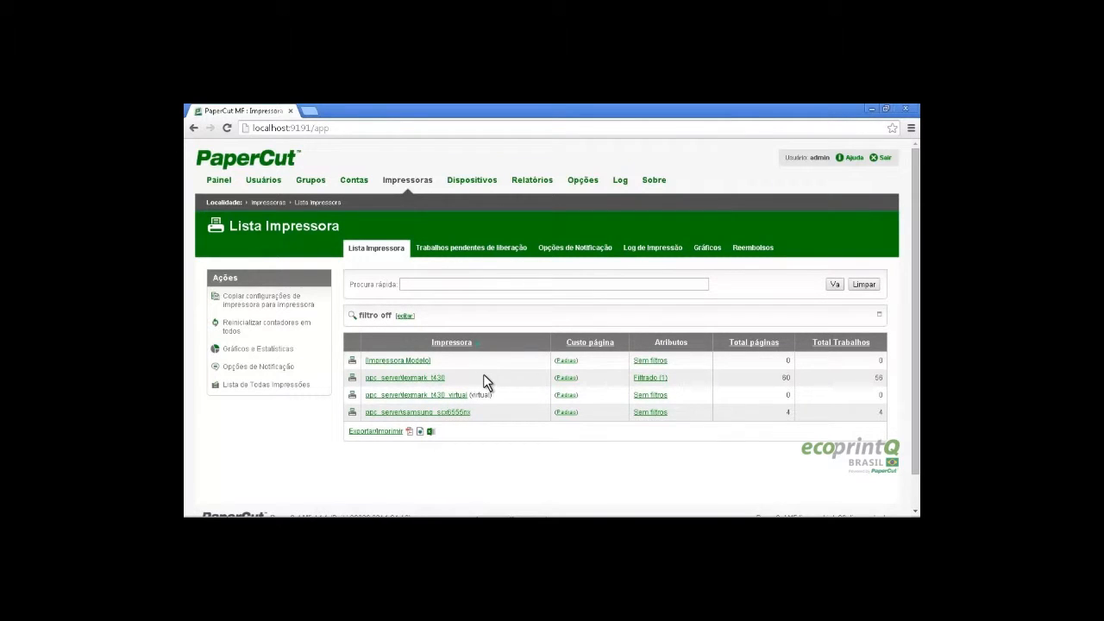
pyautogui.click(263, 304)
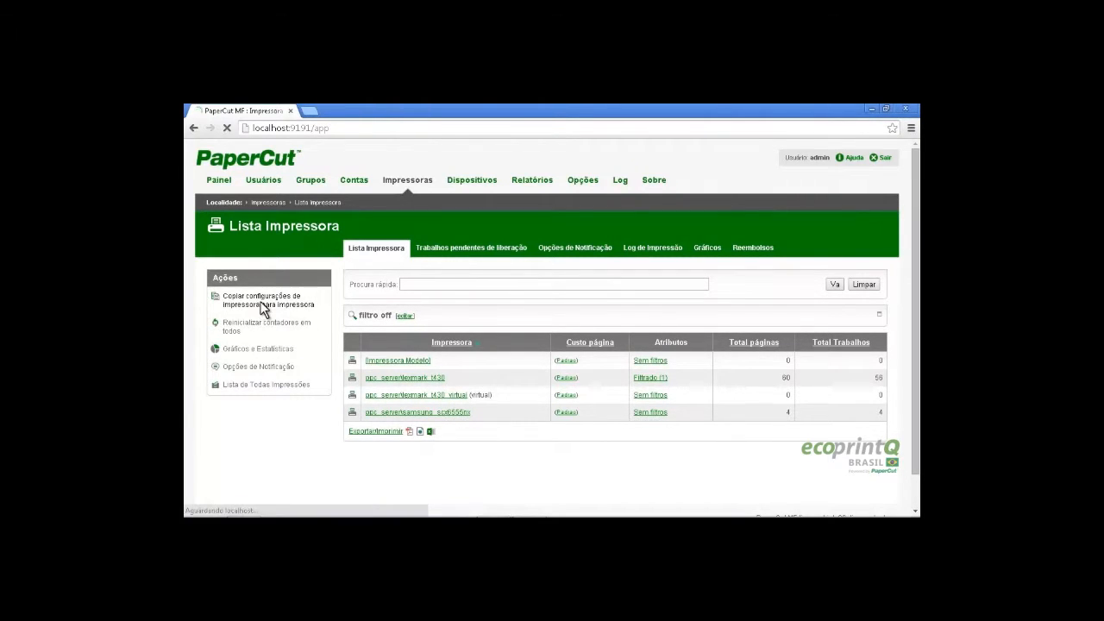
# Copy ppc_server\lexmark_t430's filter settings to lexmark_t430_virtual via Impressoras e Dispositivos targets
pyautogui.click(714, 288)
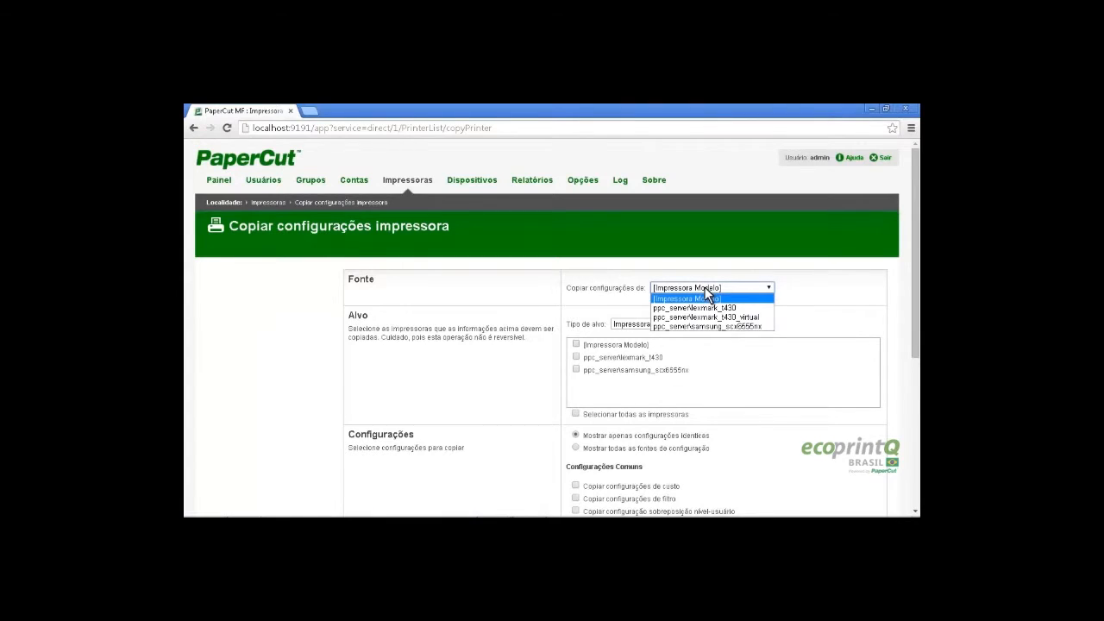
pyautogui.click(719, 308)
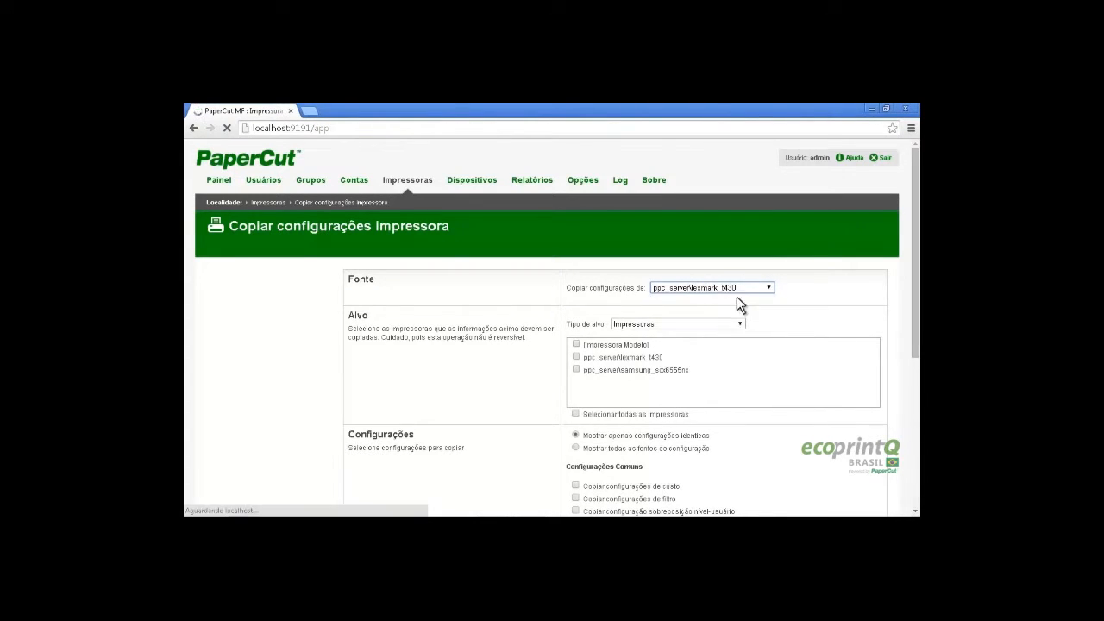
pyautogui.click(701, 326)
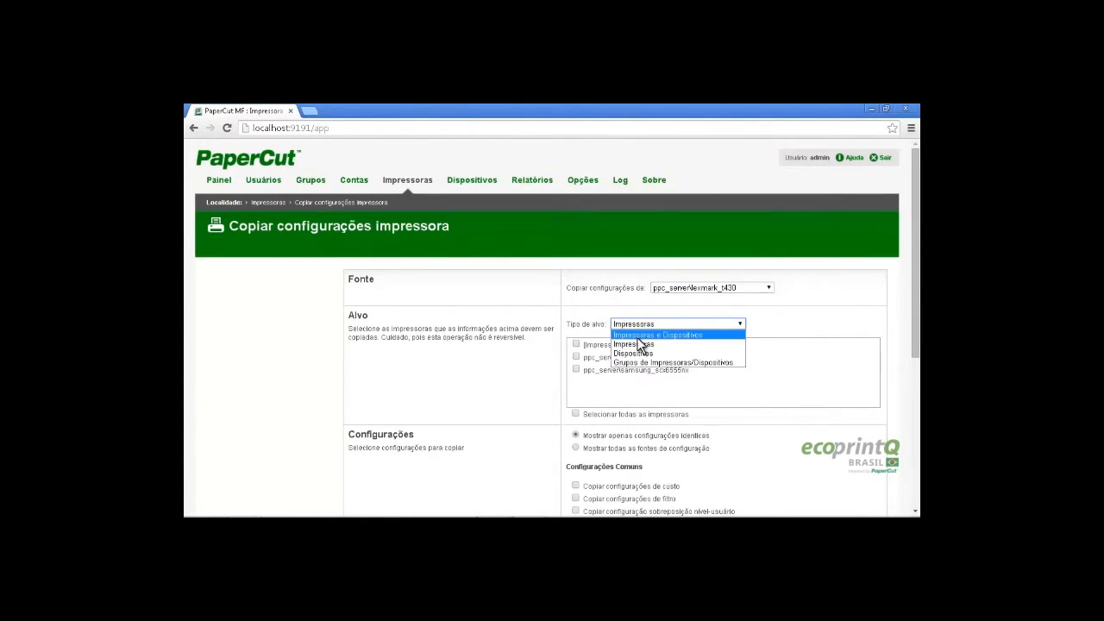
pyautogui.click(670, 335)
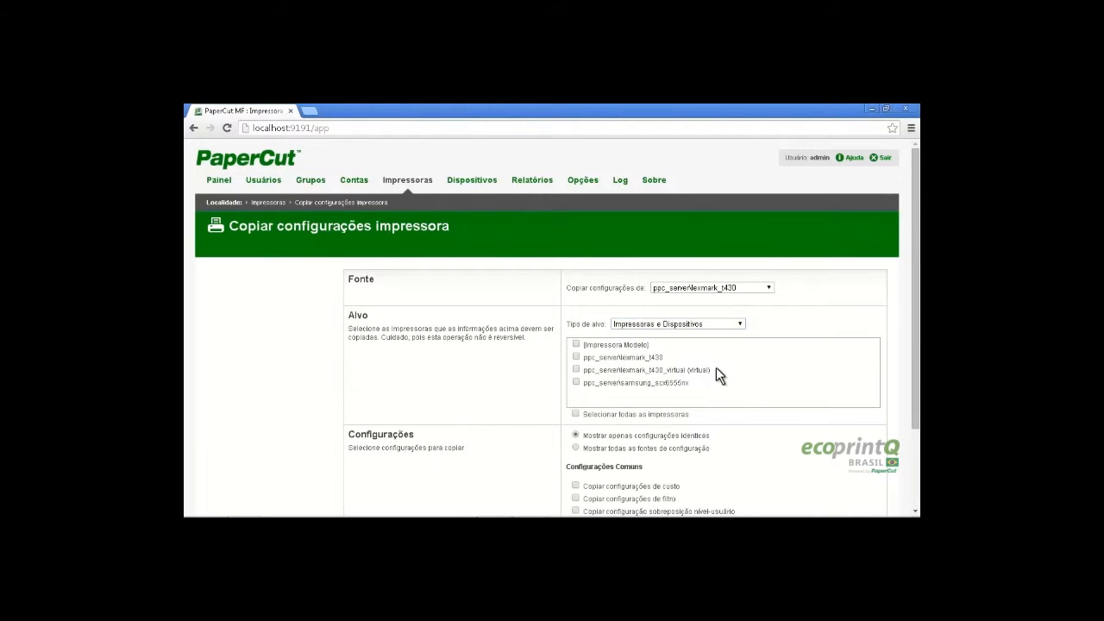
pyautogui.click(575, 370)
pyautogui.scroll(-5, 781, 360)
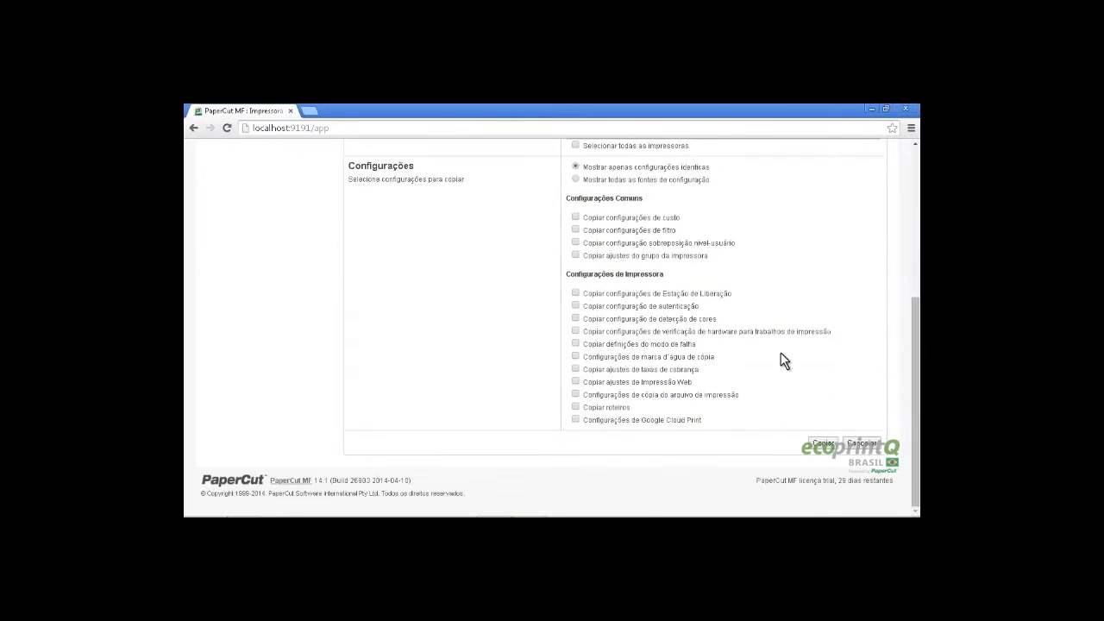
pyautogui.scroll(1, 751, 318)
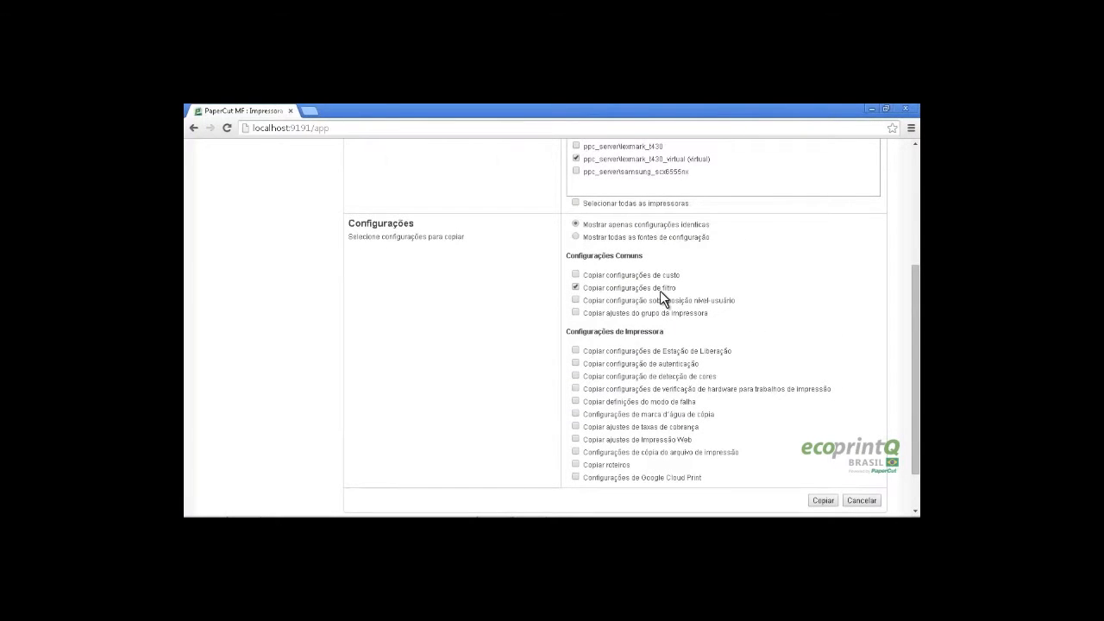
pyautogui.click(637, 364)
pyautogui.scroll(-1, 837, 399)
pyautogui.click(823, 444)
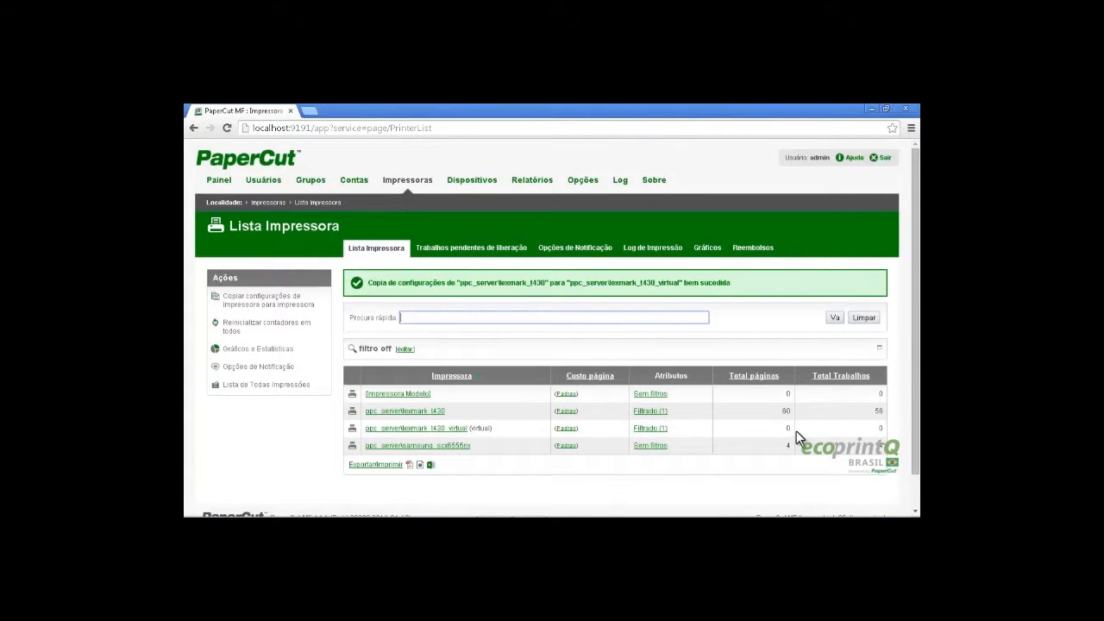
# Stop treating ppc_server\lexmark_t430 as an unauthenticated printer and apply the change
pyautogui.click(438, 411)
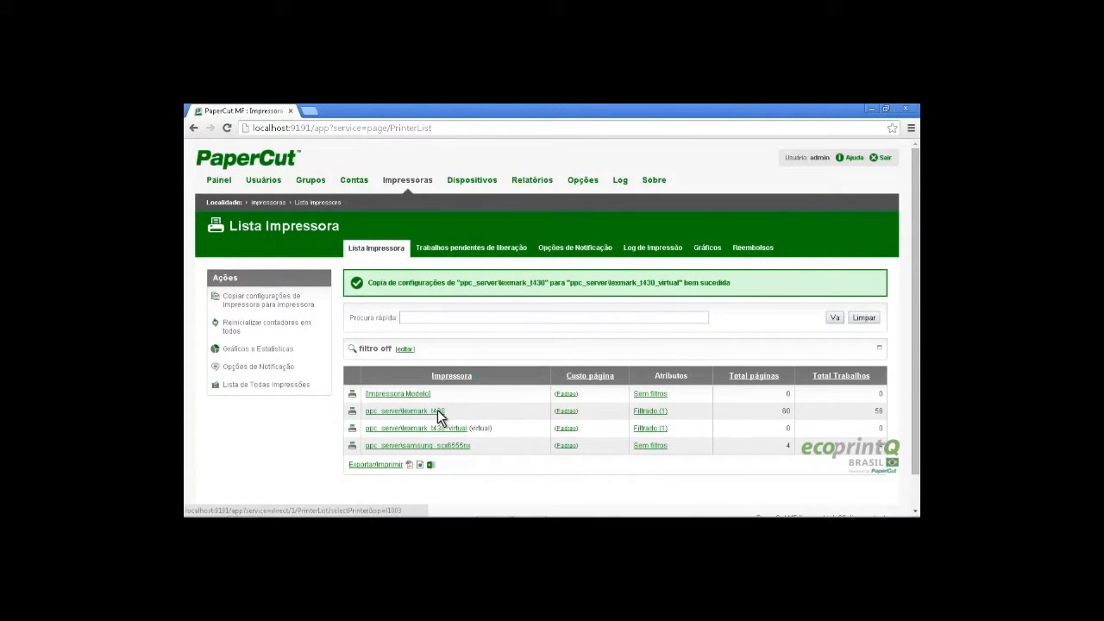
pyautogui.scroll(-4, 698, 377)
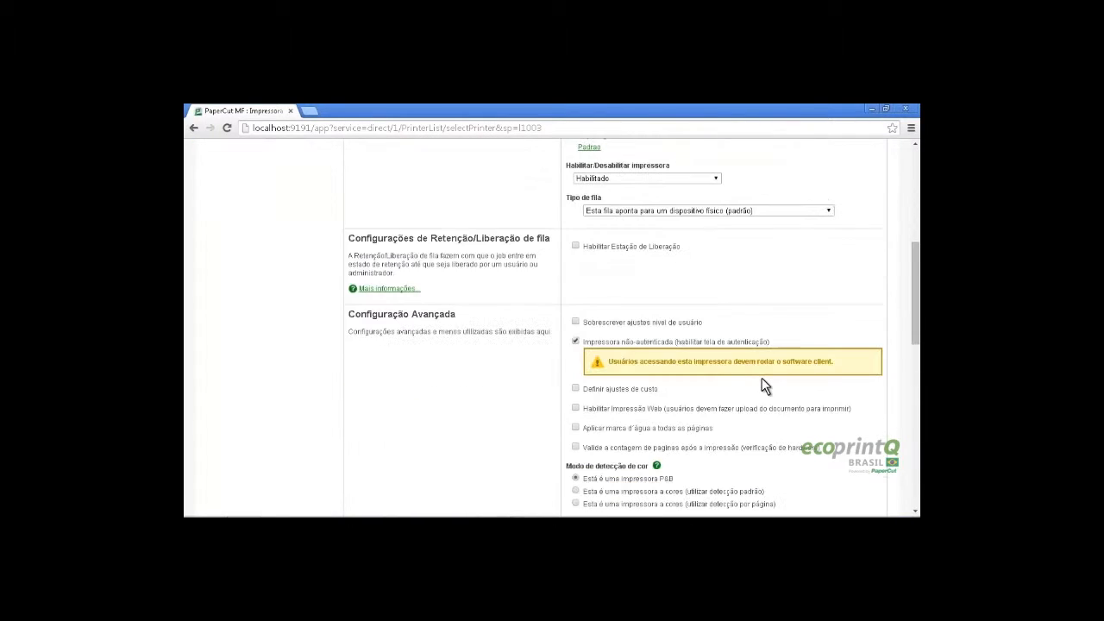
pyautogui.click(575, 342)
pyautogui.scroll(-10, 575, 343)
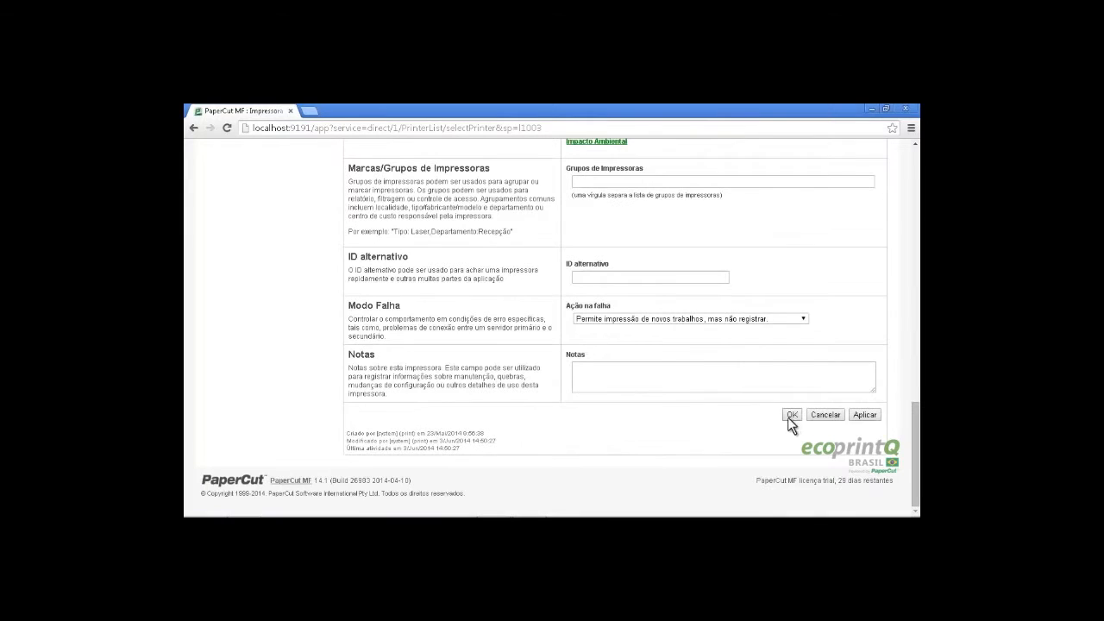
pyautogui.click(862, 415)
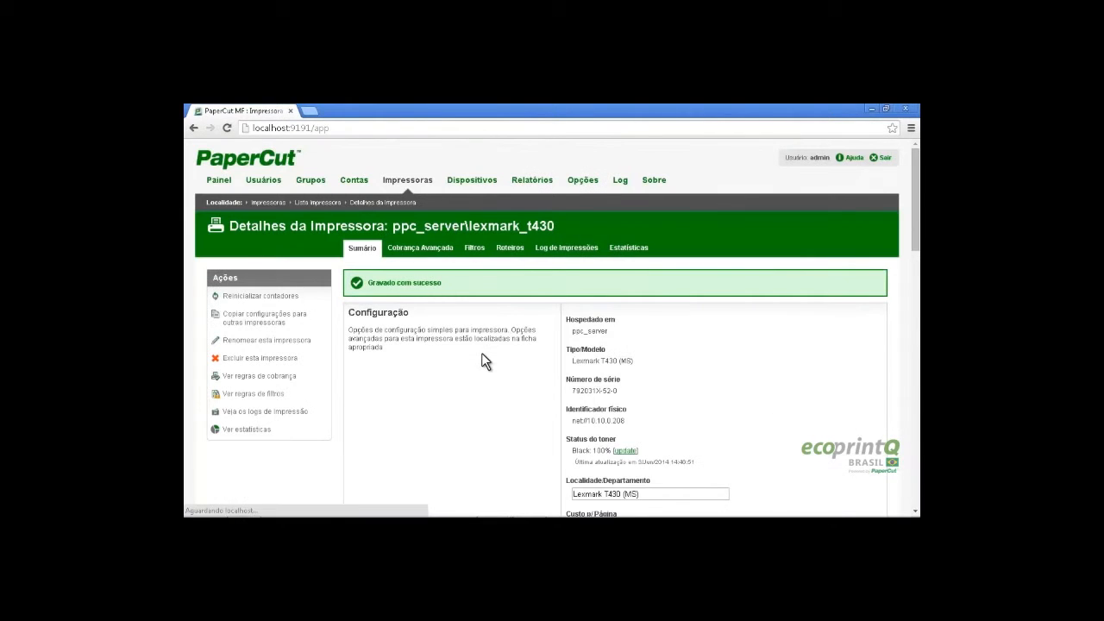
# Turn off lexmark_t430's page count restriction filter and return to the printer list
pyautogui.click(480, 249)
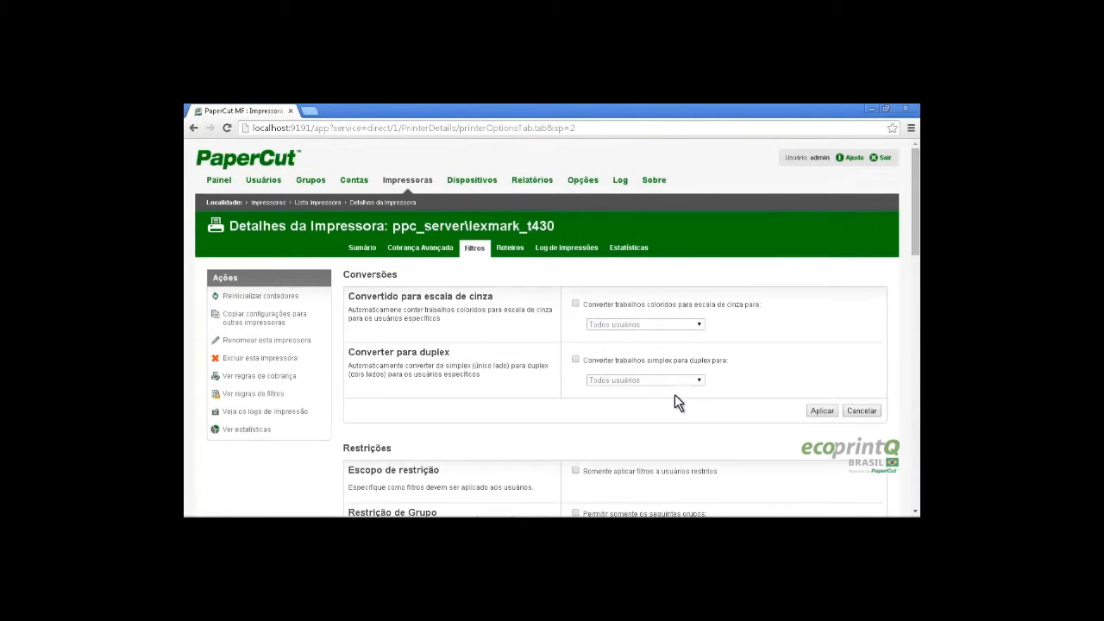
pyautogui.scroll(-5, 678, 402)
pyautogui.scroll(-1, 678, 402)
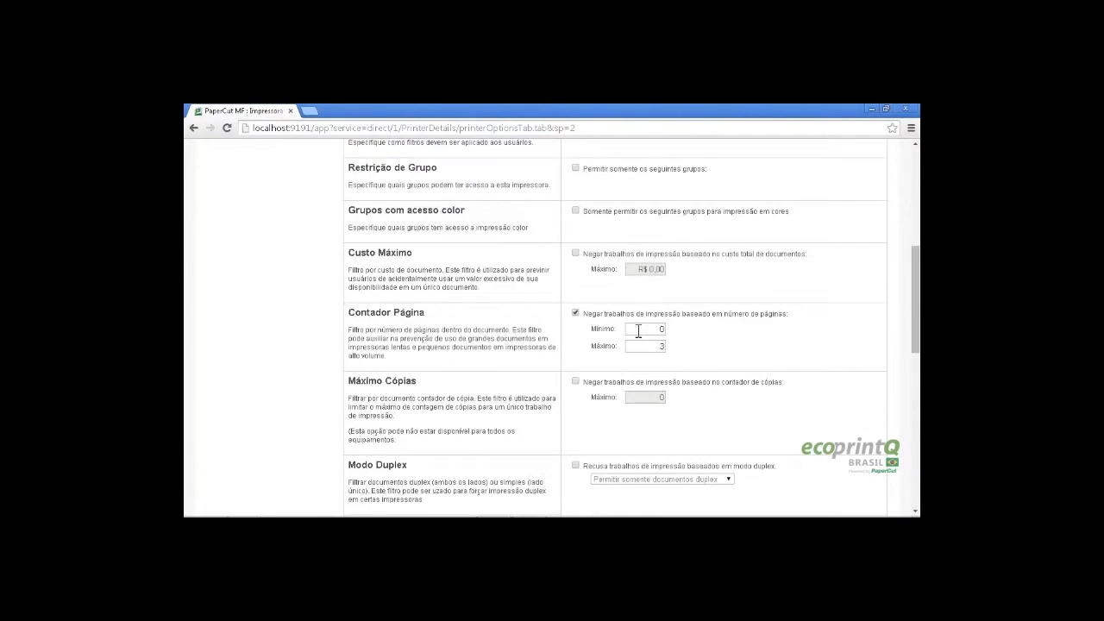
pyautogui.click(575, 313)
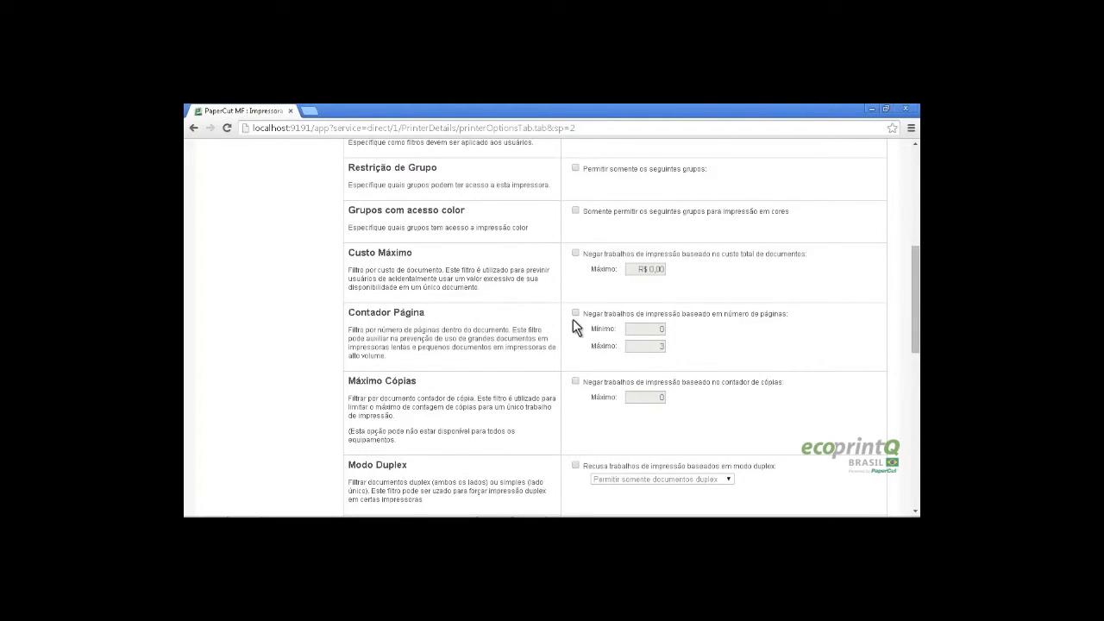
pyautogui.scroll(-8, 593, 327)
pyautogui.click(821, 442)
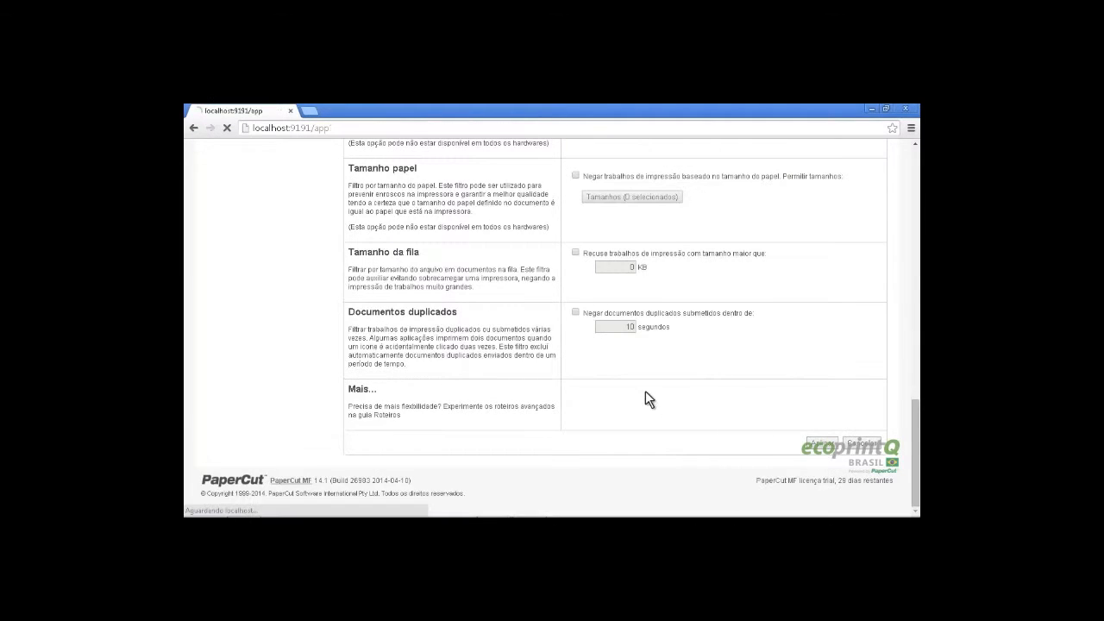
pyautogui.click(403, 185)
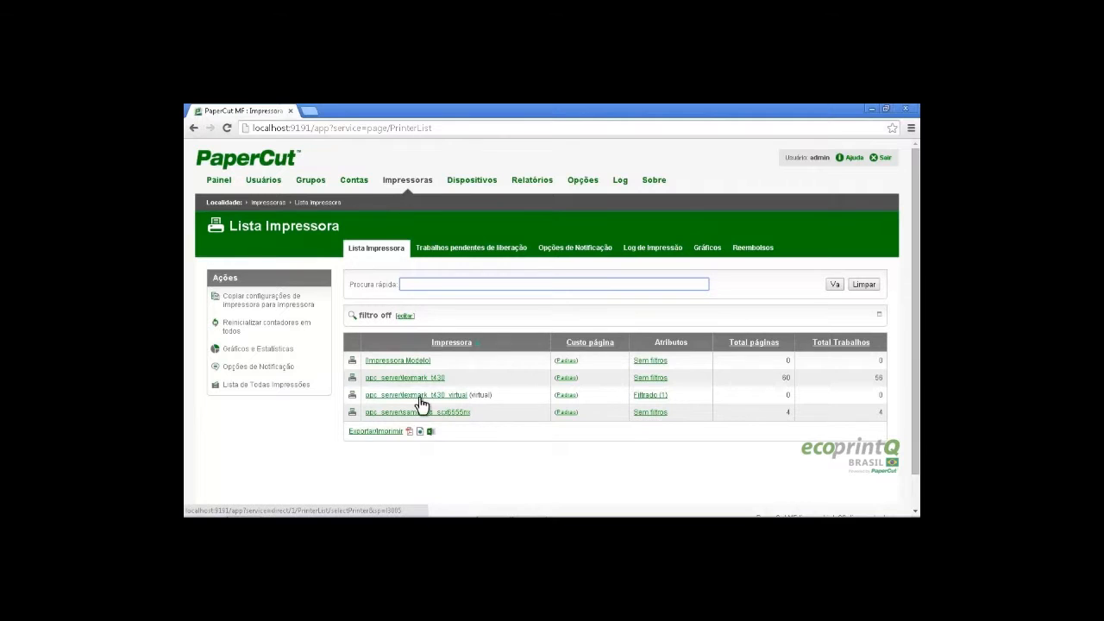
# Inspect lexmark_t430_virtual's Sumário and Filtros tabs, confirming its redirection and 0–3 page filter
pyautogui.click(458, 399)
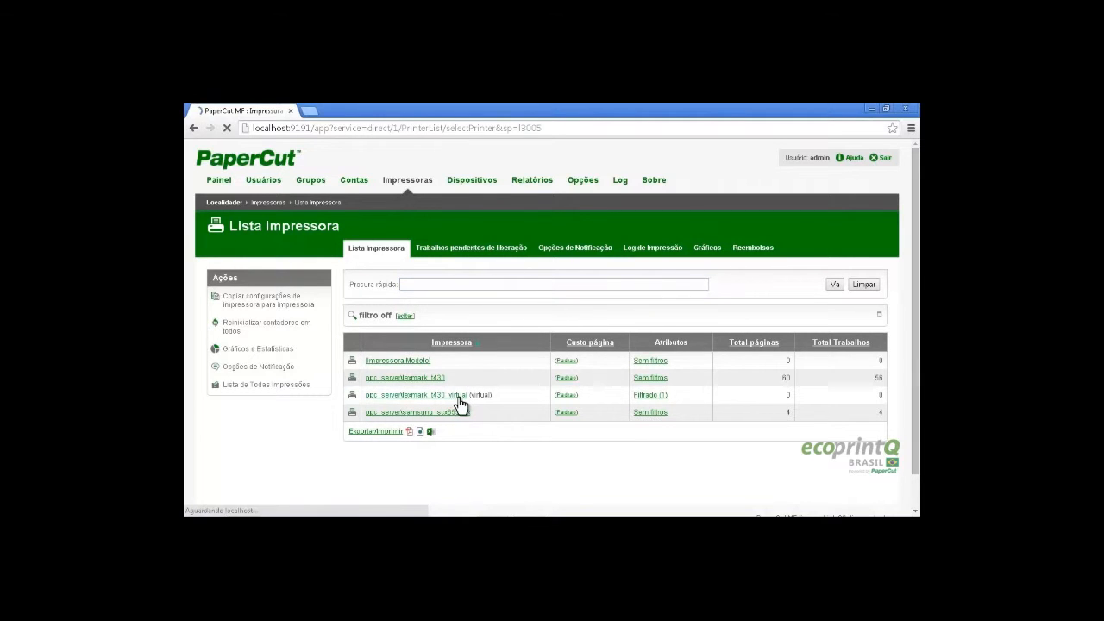
pyautogui.scroll(-5, 513, 380)
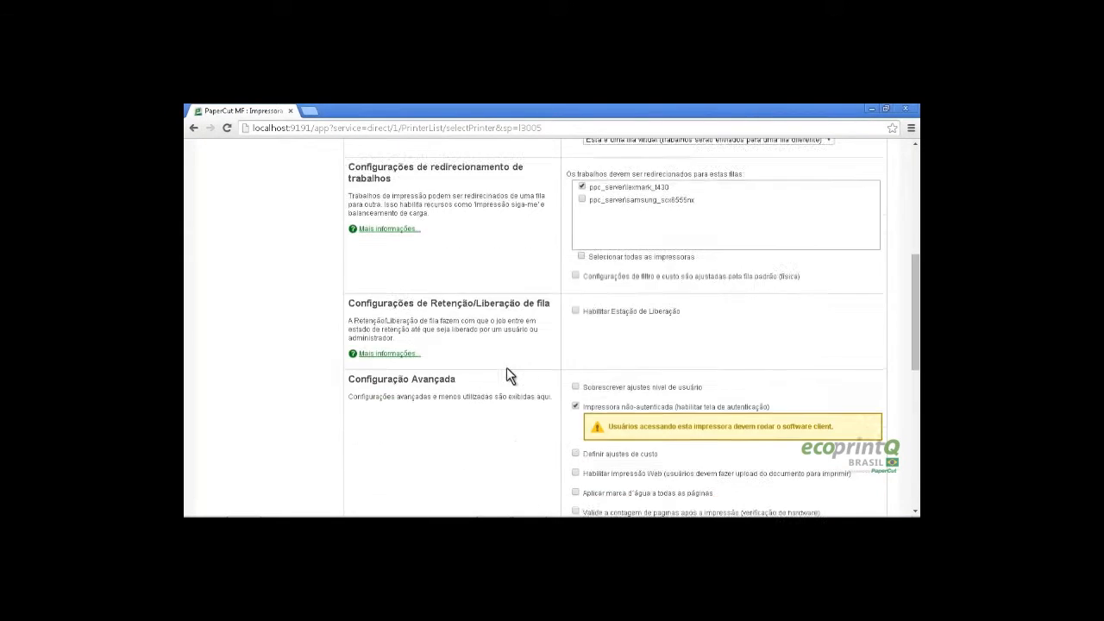
pyautogui.scroll(-1, 508, 371)
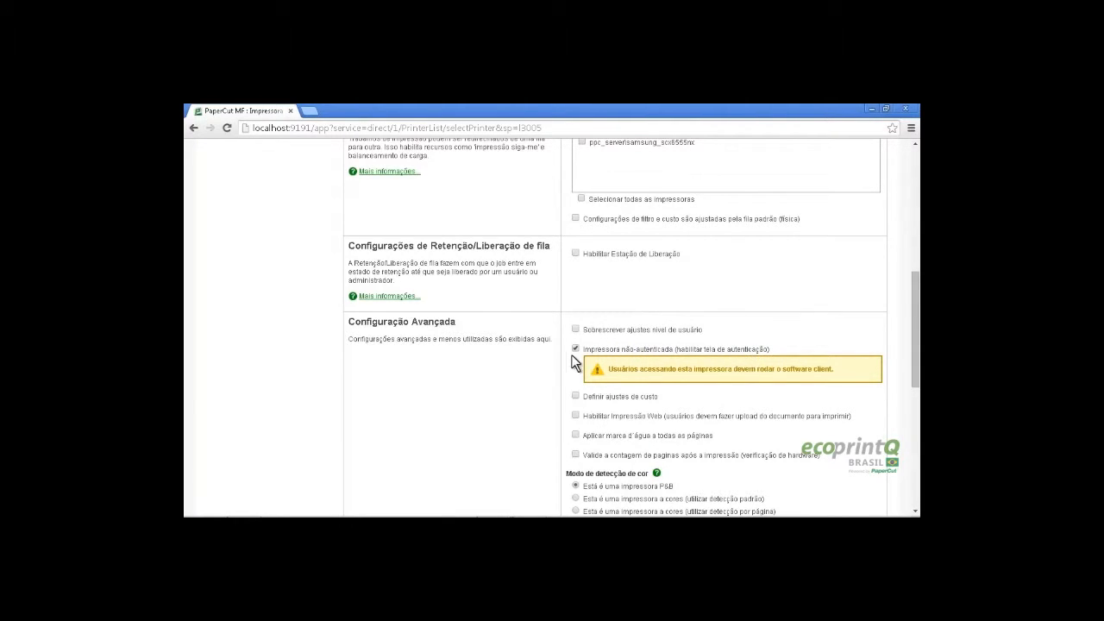
pyautogui.scroll(10, 502, 345)
pyautogui.click(475, 247)
pyautogui.scroll(-5, 758, 362)
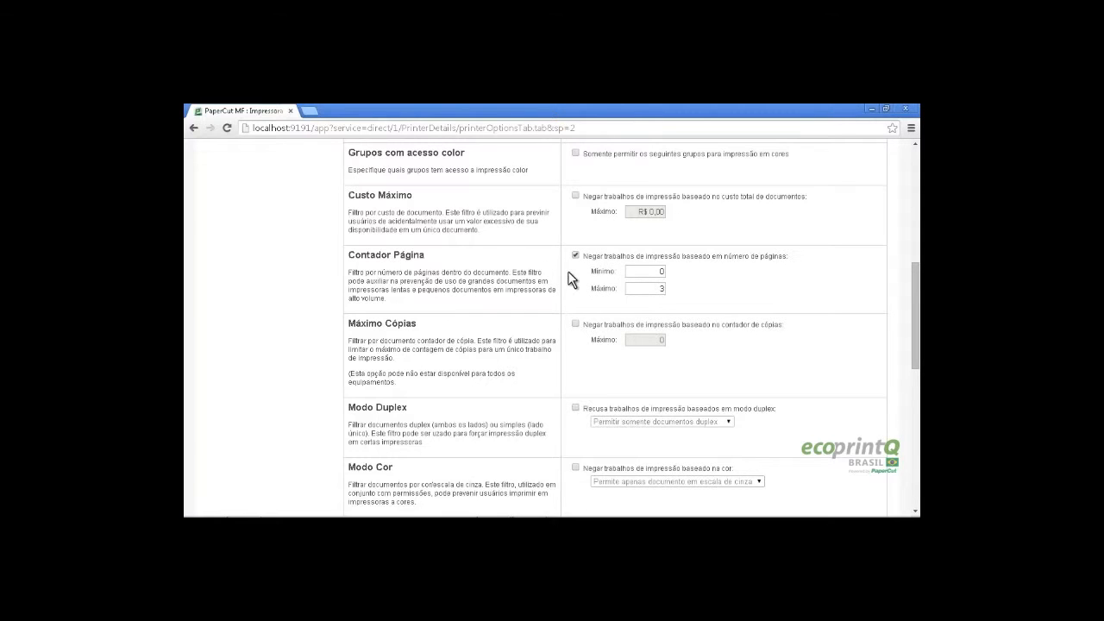
pyautogui.scroll(5, 569, 285)
pyautogui.click(363, 248)
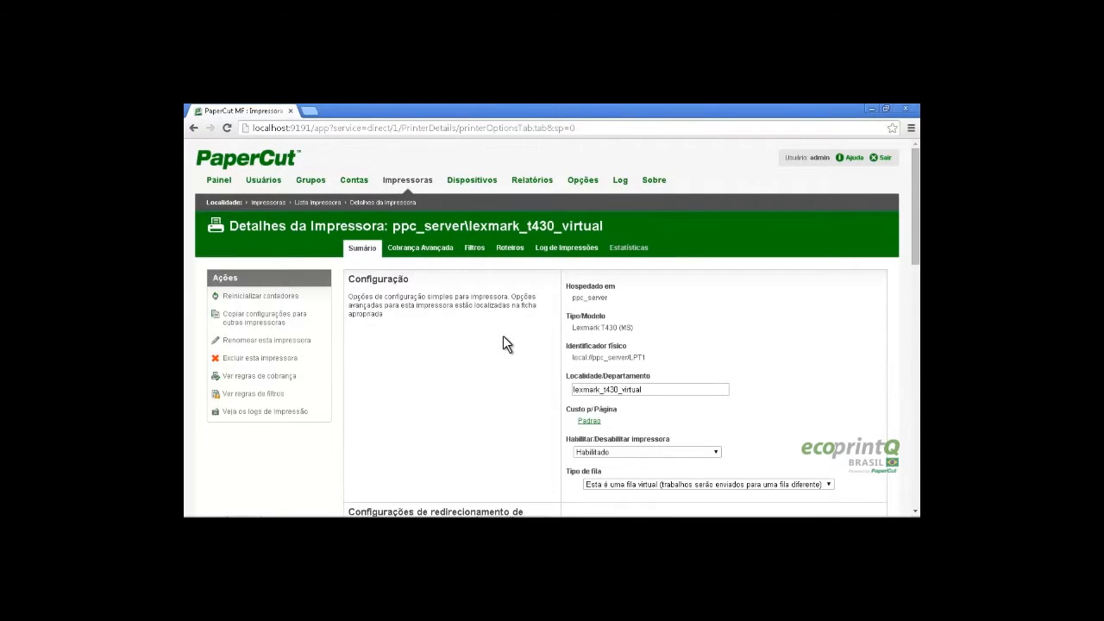
pyautogui.scroll(-1, 503, 328)
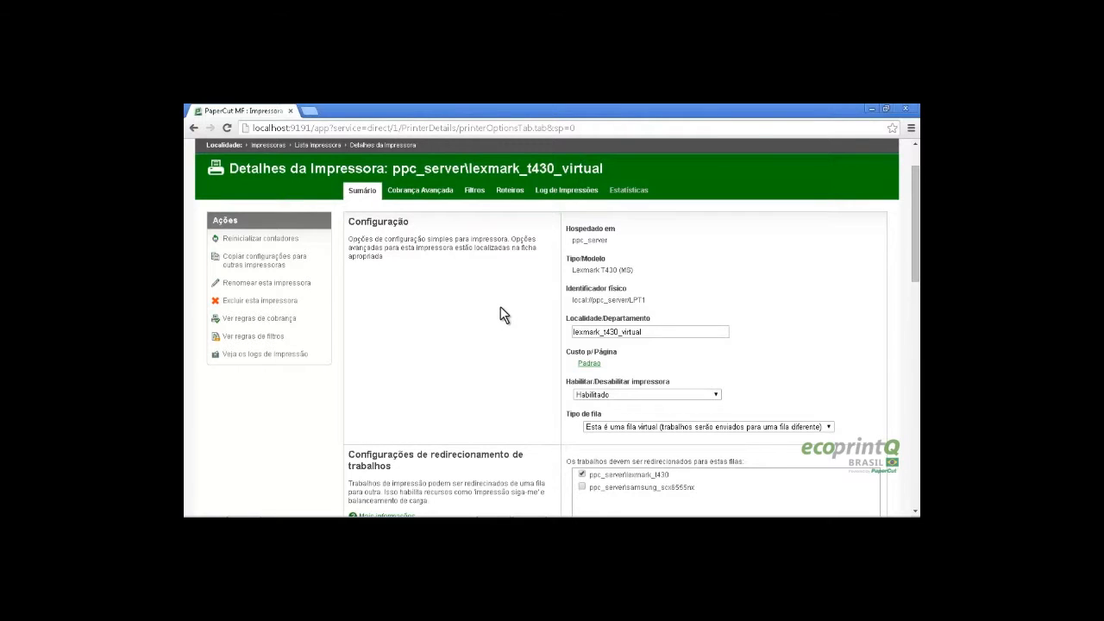
pyautogui.scroll(1, 501, 314)
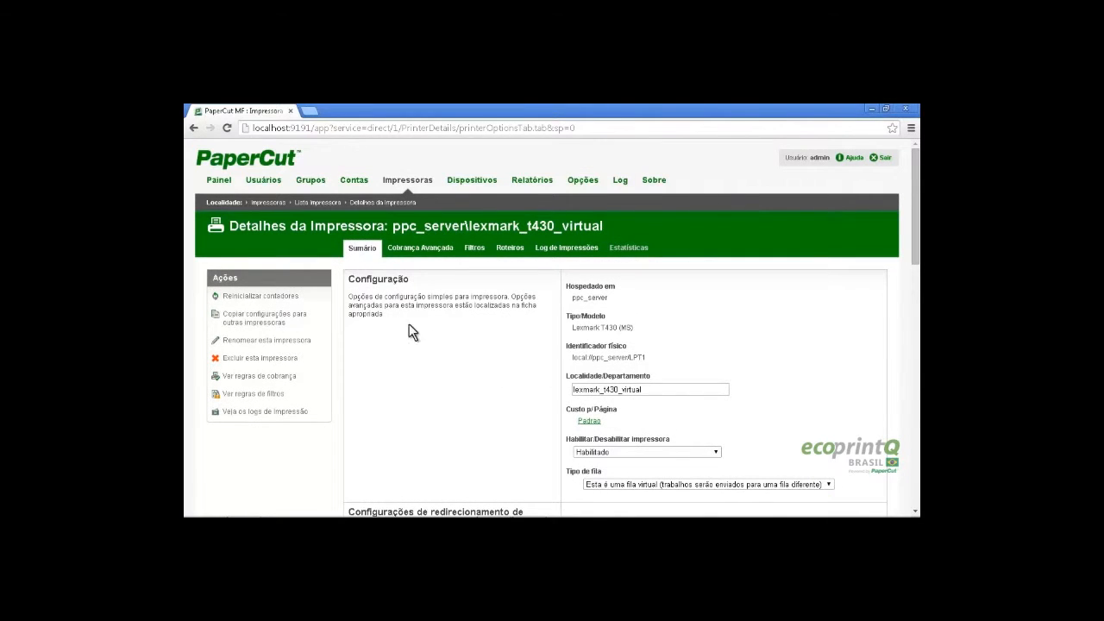
pyautogui.click(584, 183)
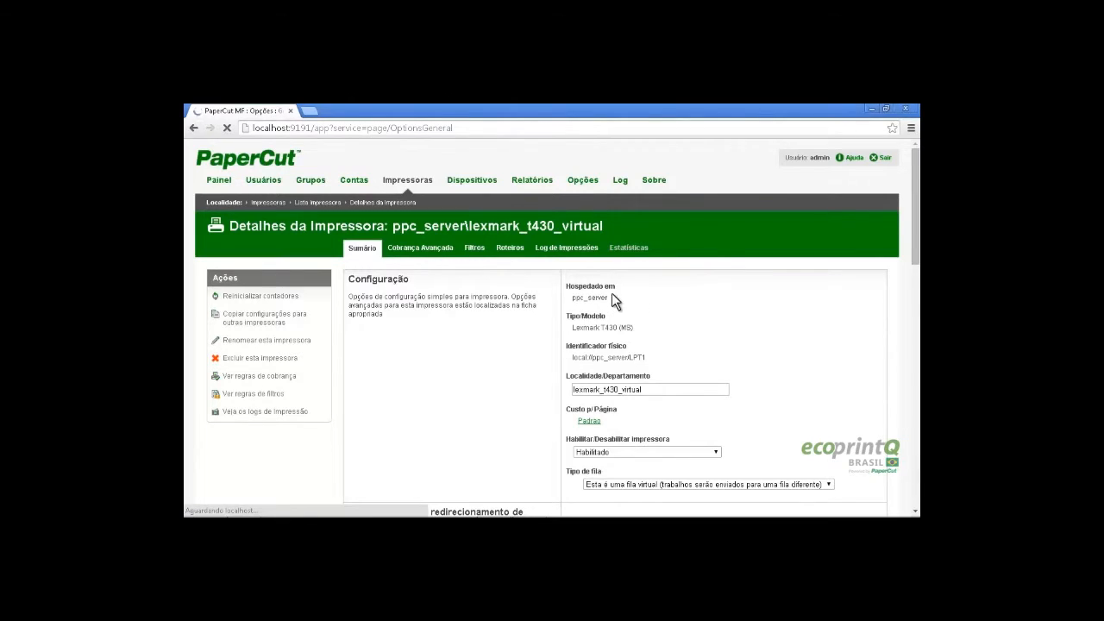
# Turn off one option on the Notificações page and save the notification options
pyautogui.click(460, 249)
pyautogui.scroll(-5, 745, 336)
pyautogui.scroll(-1, 747, 344)
pyautogui.click(578, 278)
pyautogui.scroll(-10, 730, 303)
pyautogui.click(862, 263)
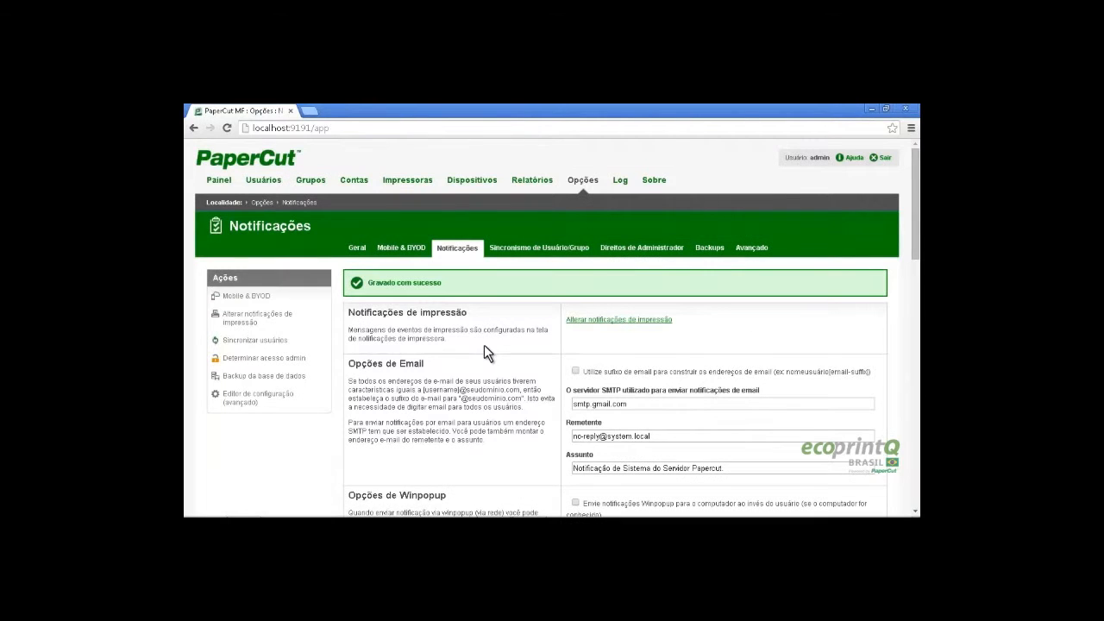
# Uncheck 'impressão é permitida' in the print notification messages and apply the change
pyautogui.click(634, 321)
pyautogui.scroll(-5, 647, 362)
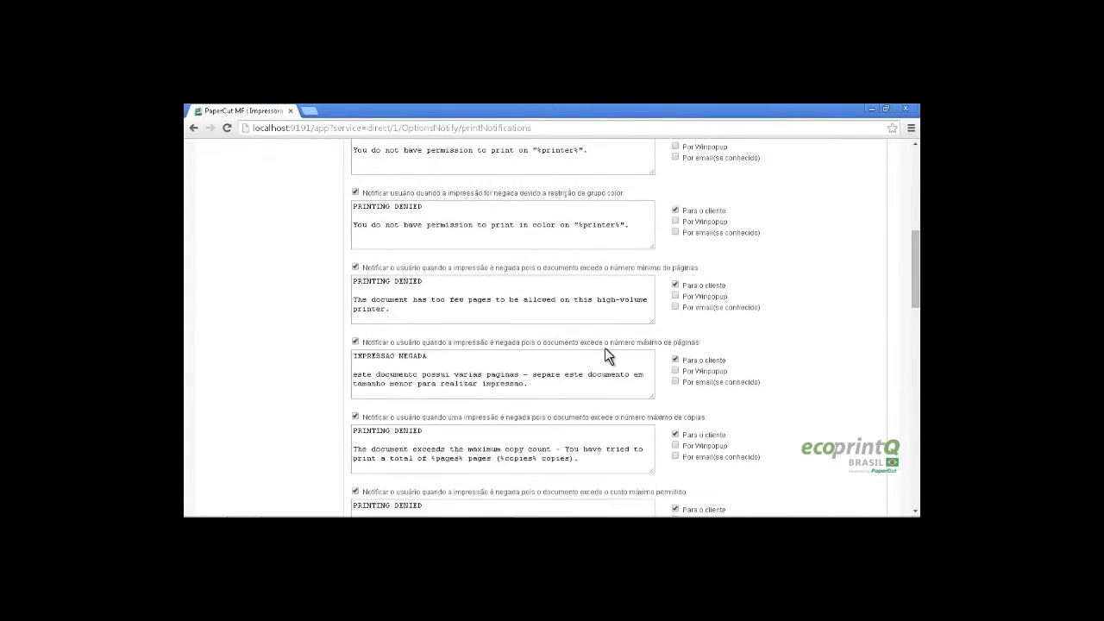
pyautogui.scroll(-2, 607, 355)
pyautogui.scroll(-10, 336, 345)
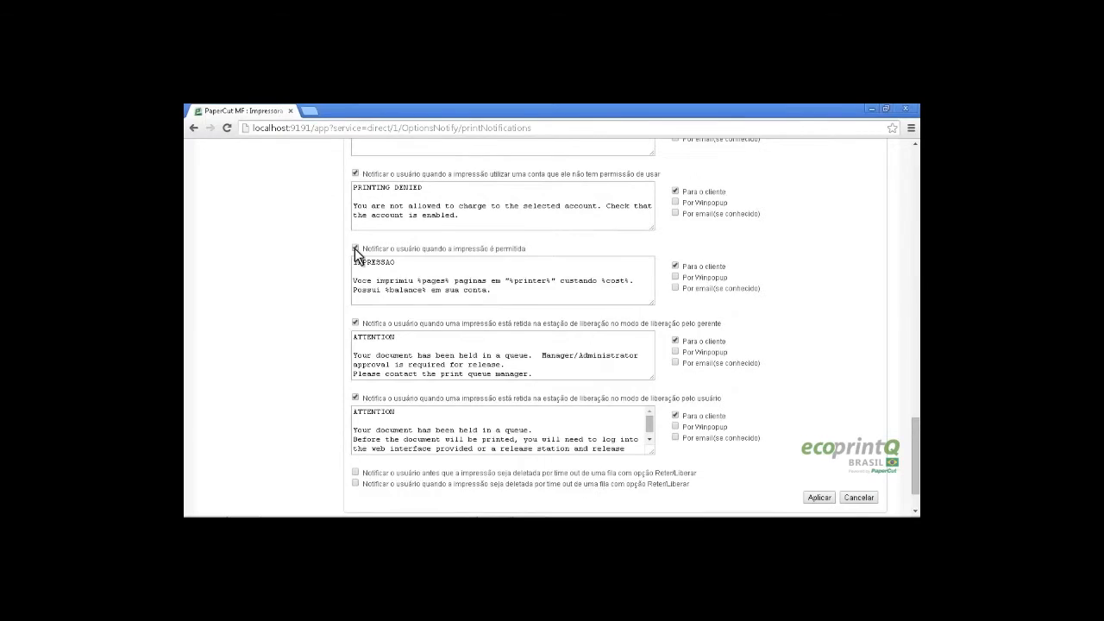
pyautogui.click(355, 249)
pyautogui.click(816, 434)
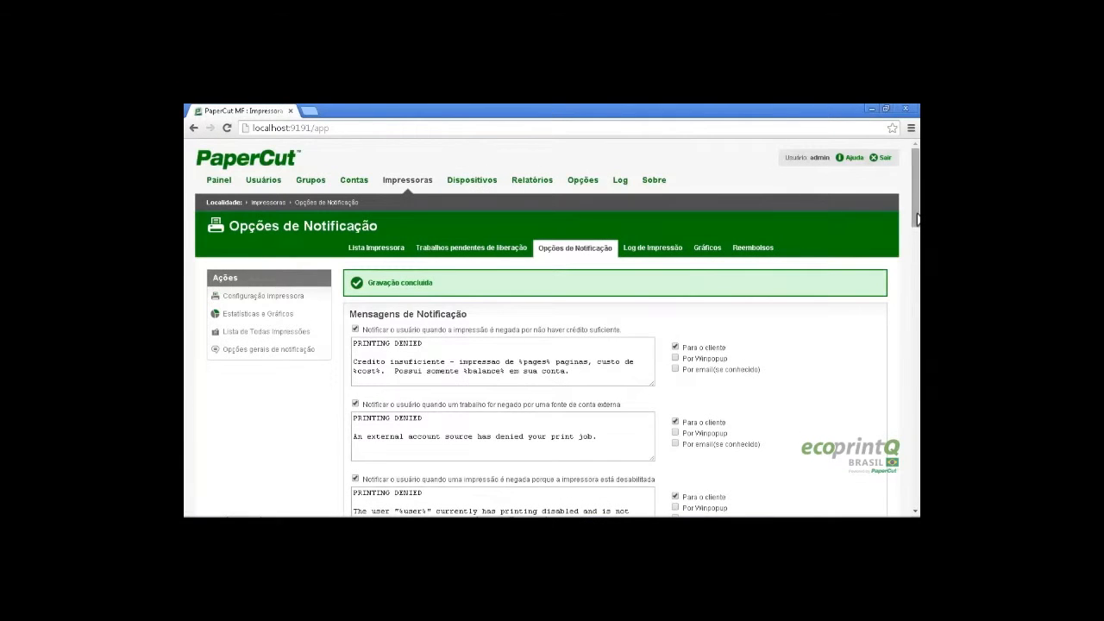
pyautogui.moveTo(917, 216); pyautogui.dragTo(917, 401)
pyautogui.scroll(-6, 495, 356)
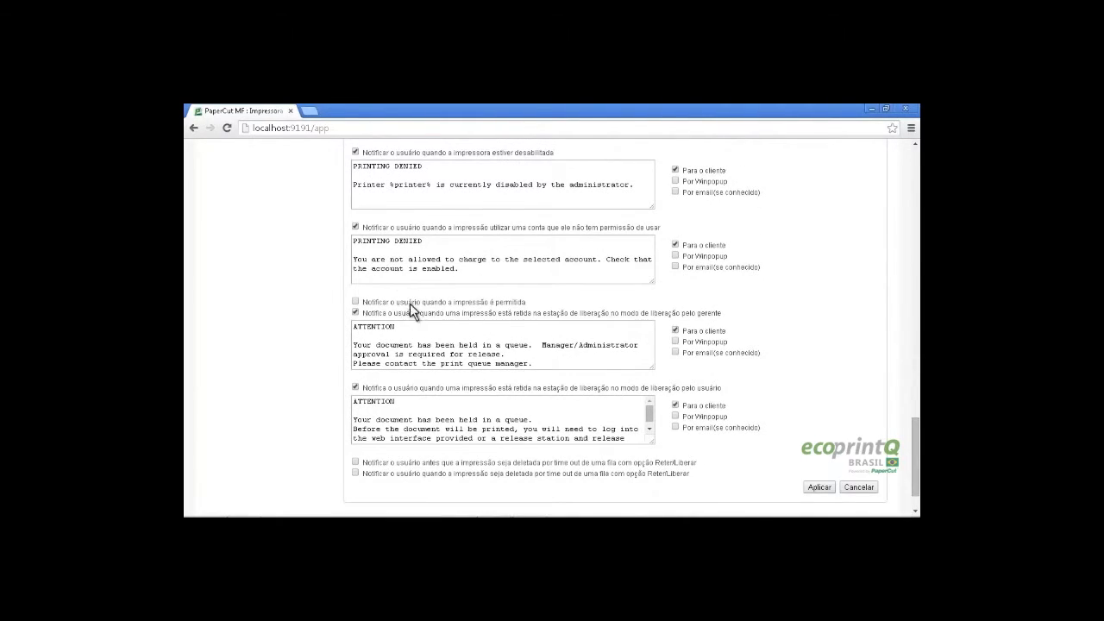
pyautogui.scroll(-1, 715, 335)
pyautogui.moveTo(916, 442); pyautogui.dragTo(902, 178)
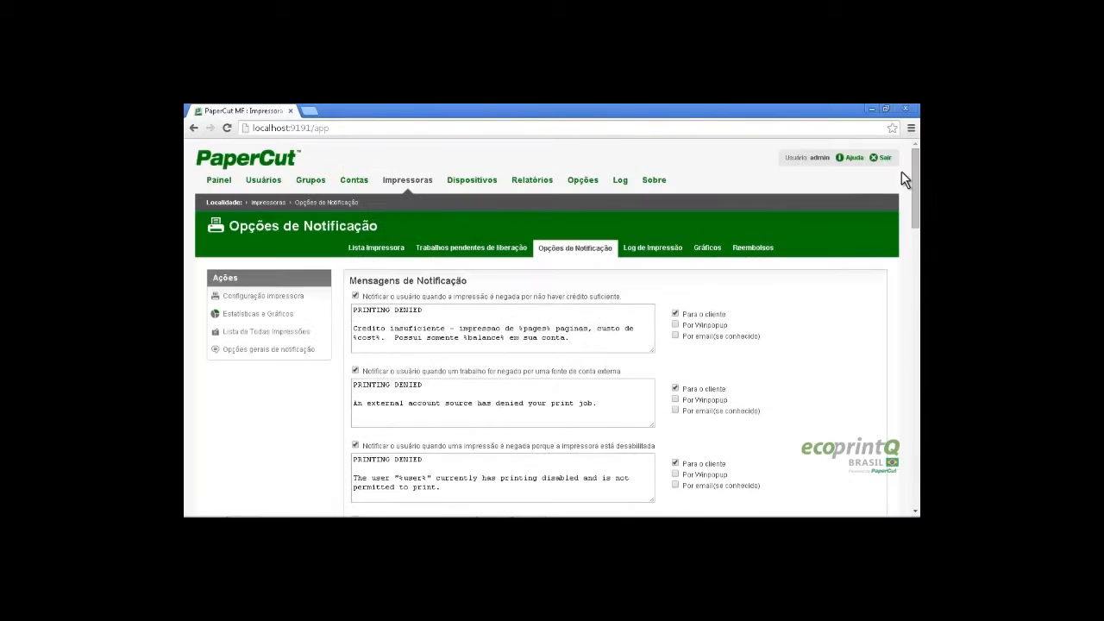
# Open Criar usuário interno and enter the new user's username, full name and password twice
pyautogui.click(270, 181)
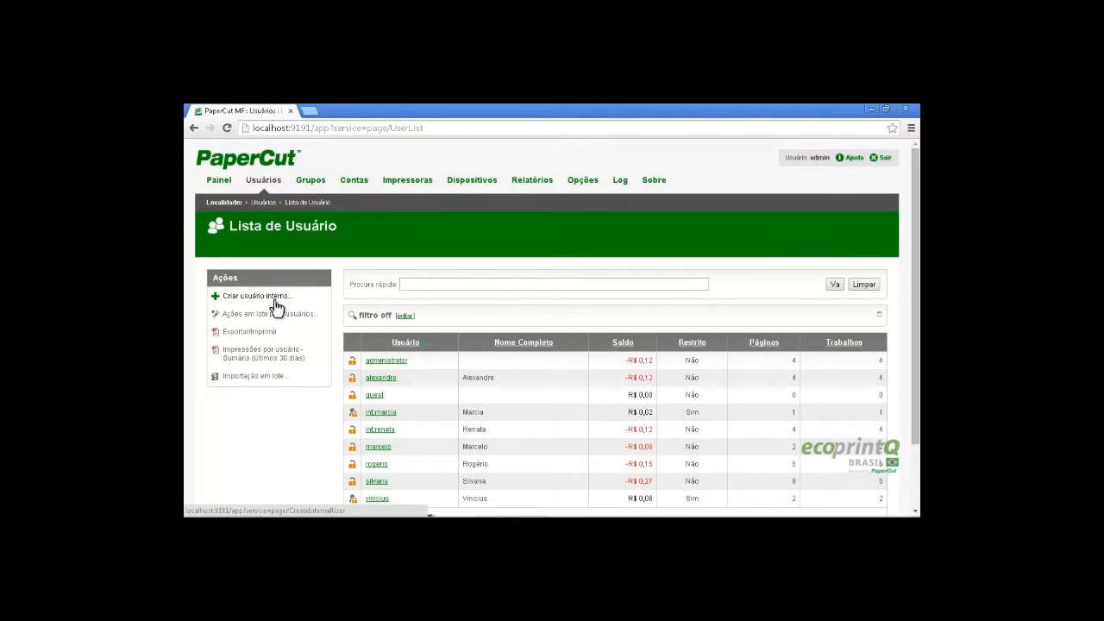
pyautogui.click(277, 306)
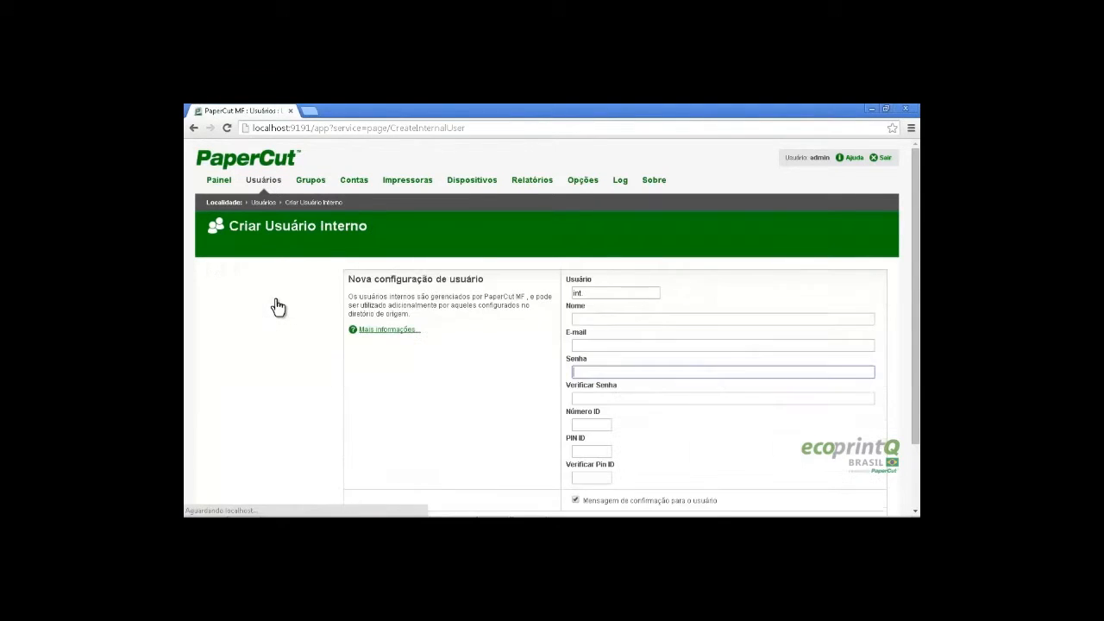
pyautogui.doubleClick(595, 294)
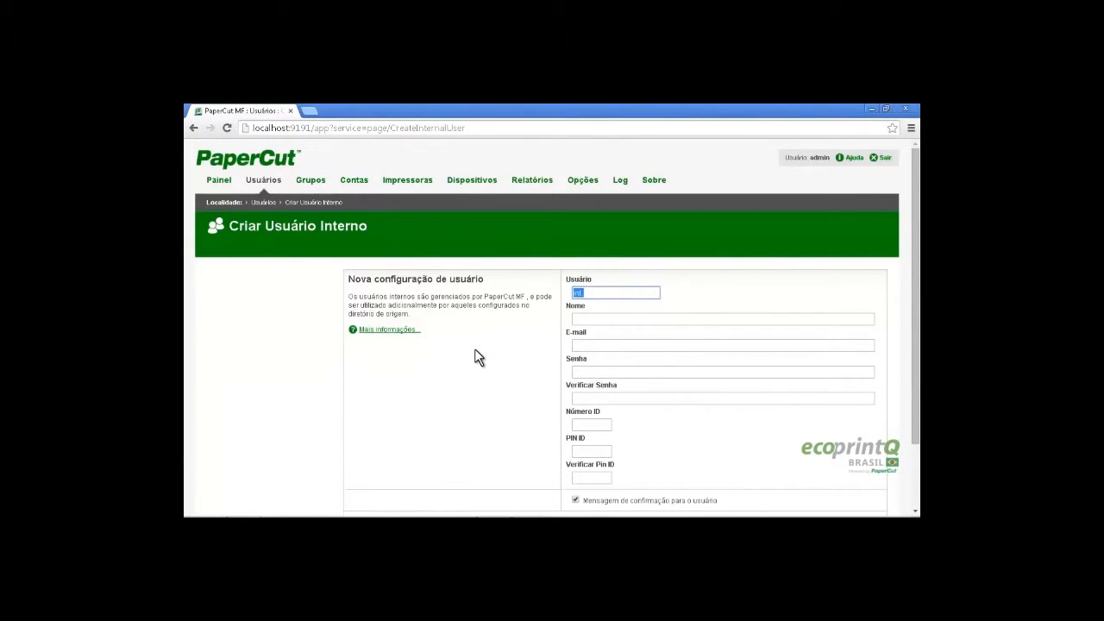
pyautogui.press('Tab')
pyautogui.press('Tab')
pyautogui.press('Tab')
pyautogui.press('Tab')
# Enter the user's ID number and PIN with confirmation, then submit the registration
pyautogui.press('Tab')
pyautogui.press('Tab')
pyautogui.press('Tab')
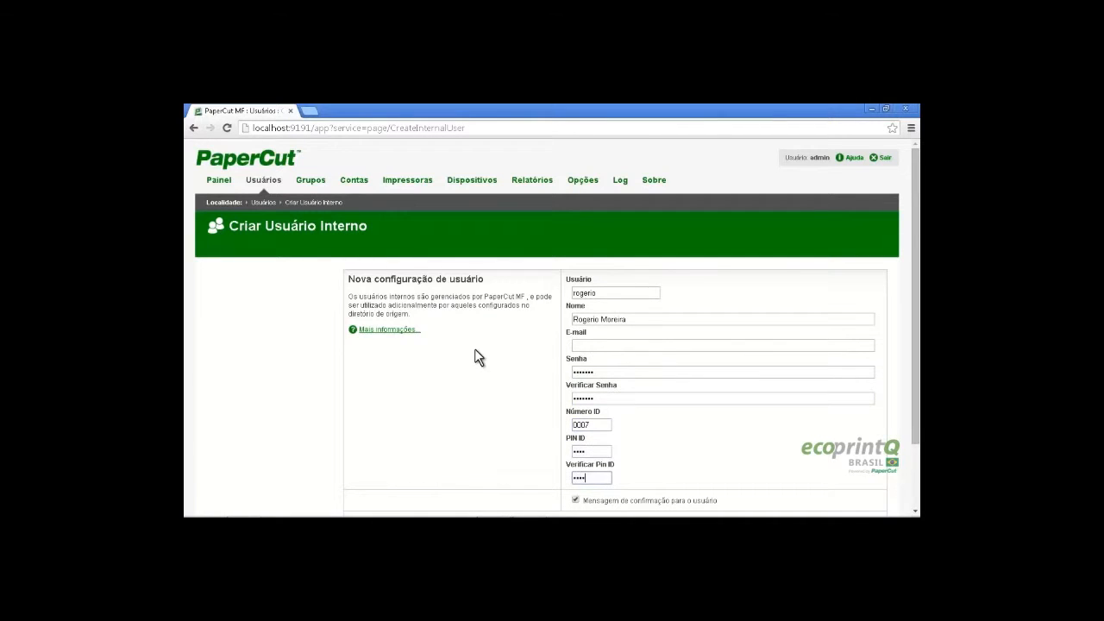
pyautogui.scroll(-2, 599, 421)
pyautogui.click(812, 466)
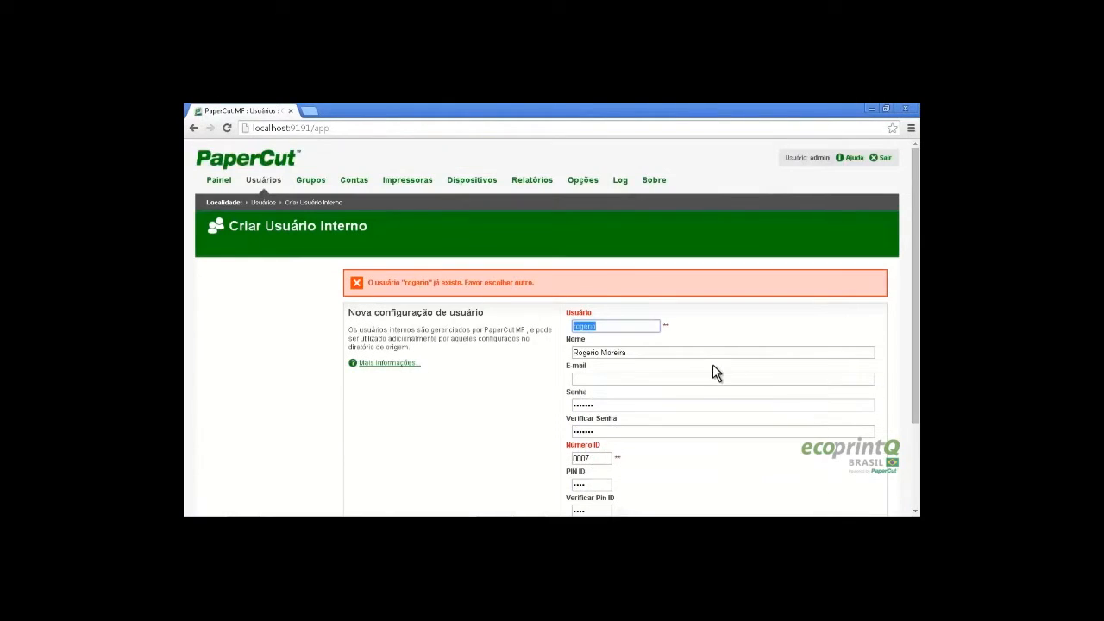
# Make the clashing username and ID number unique, then register the internal user
pyautogui.scroll(-2, 712, 373)
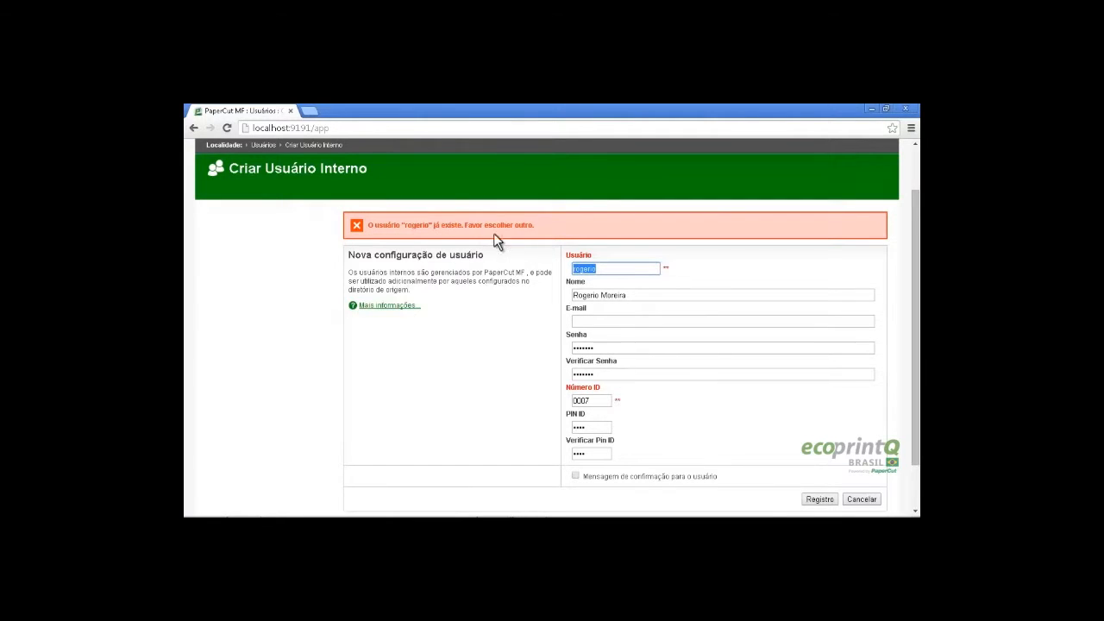
pyautogui.click(604, 270)
pyautogui.doubleClick(604, 270)
pyautogui.click(602, 401)
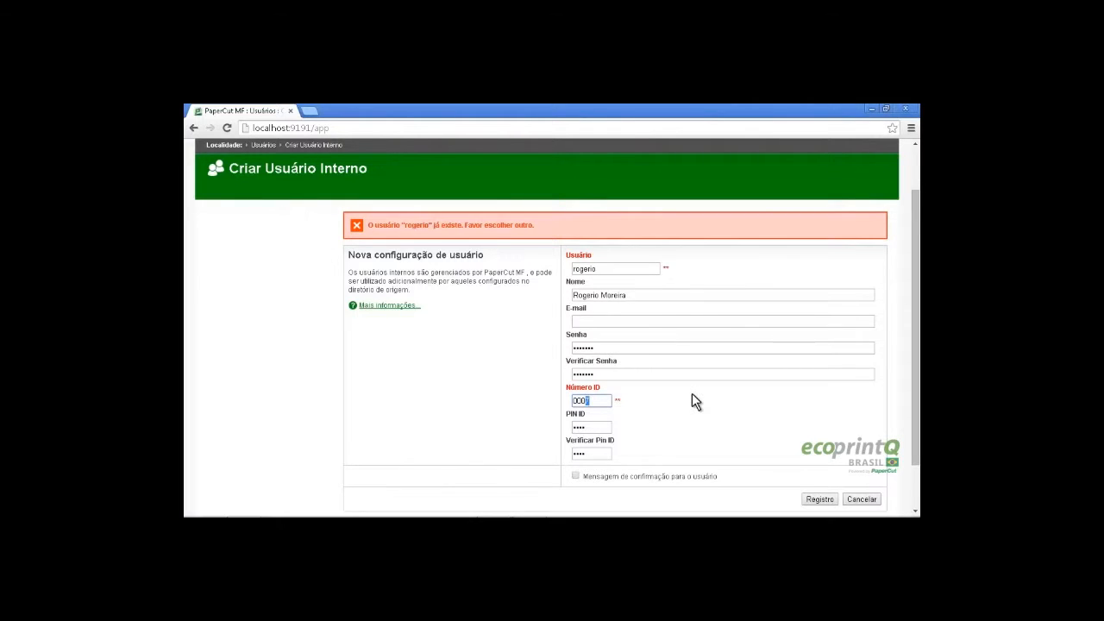
pyautogui.click(608, 269)
pyautogui.write('moreira')
pyautogui.scroll(-2, 604, 349)
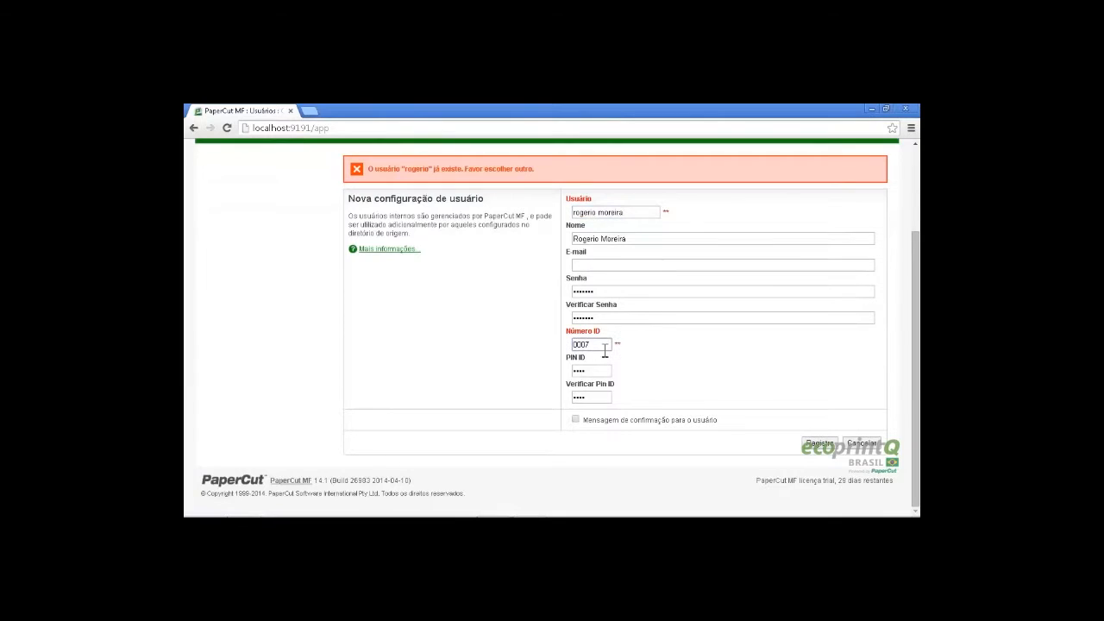
pyautogui.click(601, 370)
pyautogui.click(591, 397)
pyautogui.click(591, 267)
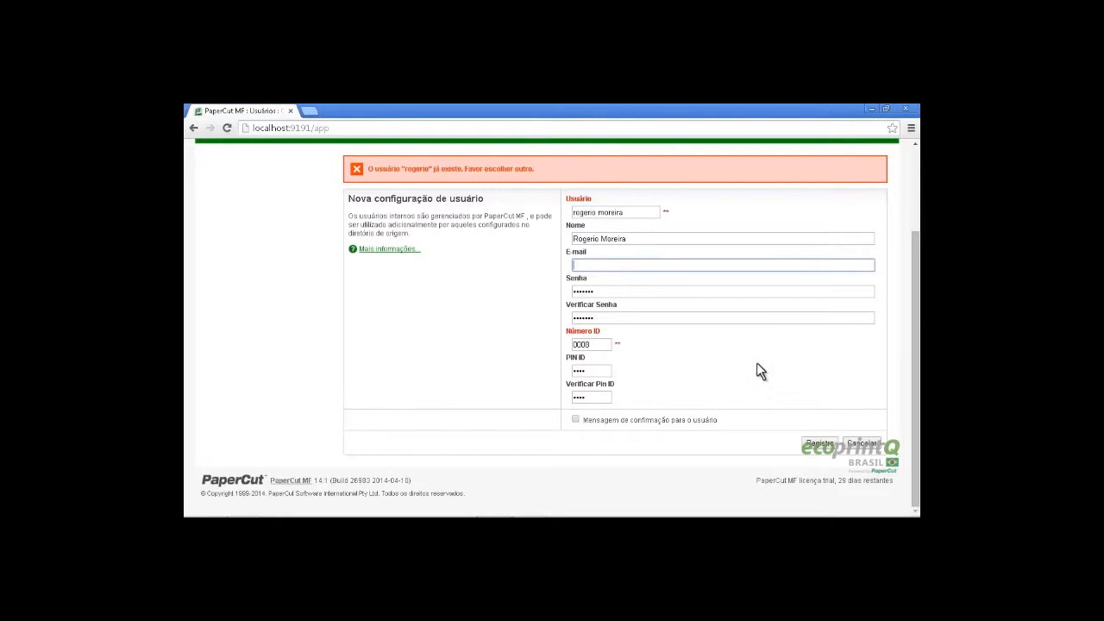
pyautogui.click(822, 444)
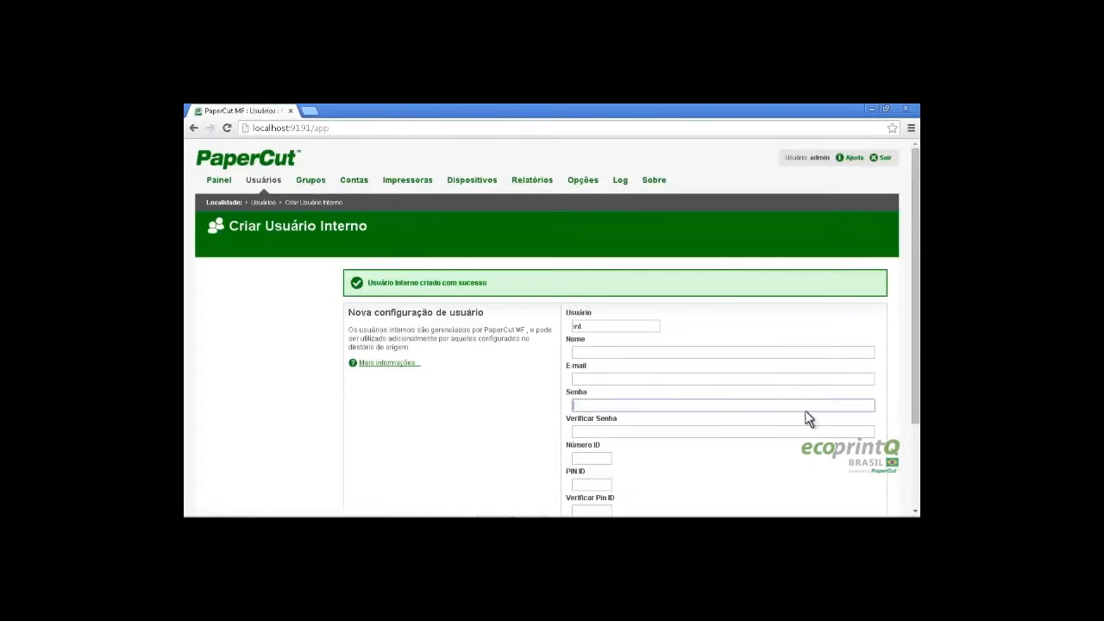
# Open the newly created user's details from the PaperCut user list
pyautogui.click(270, 186)
pyautogui.scroll(-1, 500, 390)
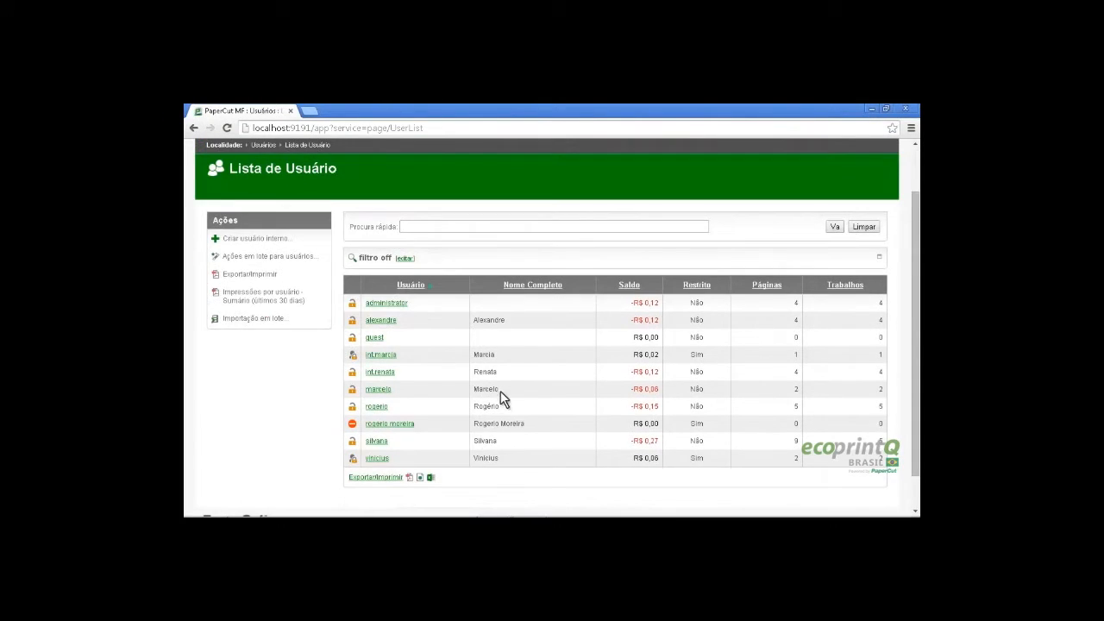
pyautogui.click(396, 423)
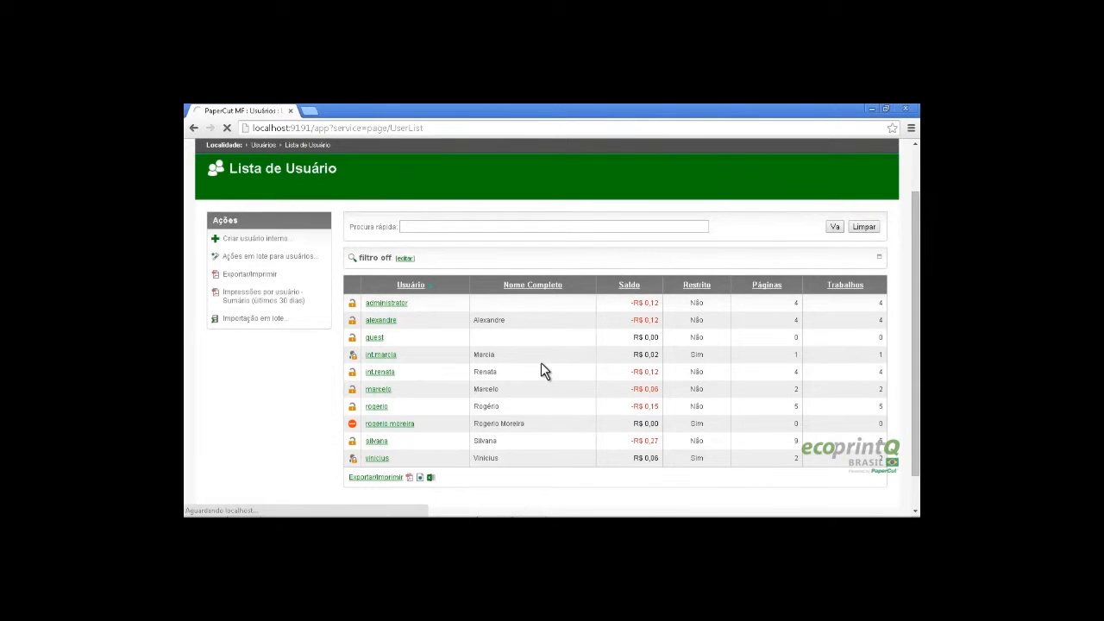
pyautogui.scroll(-2, 613, 365)
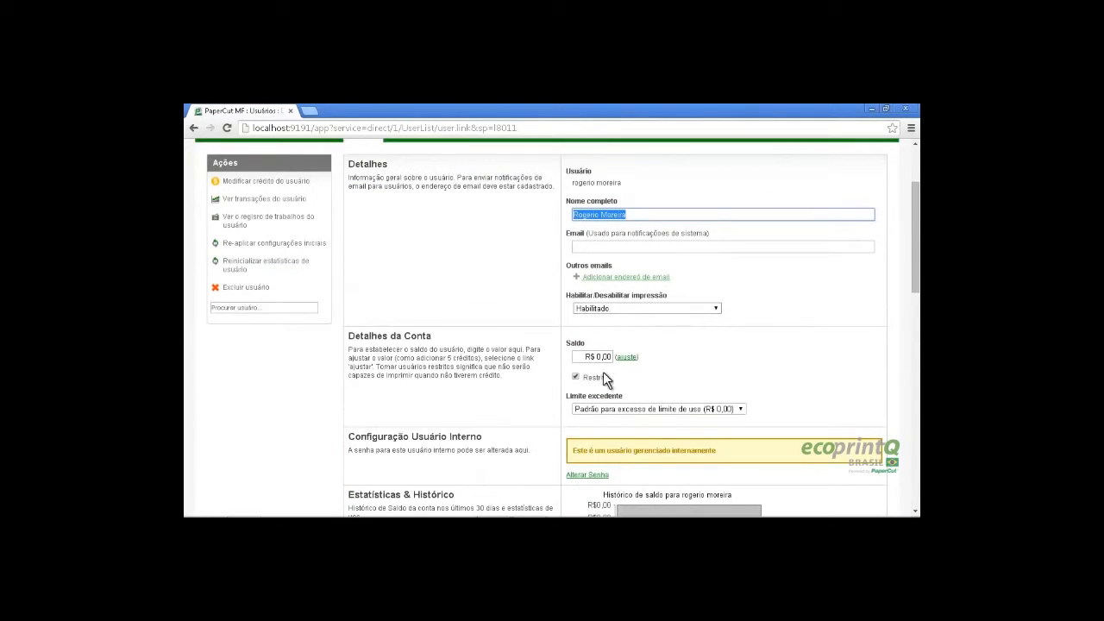
# Uncheck Restrito, save a balance of R$ 0,50, and close the Chrome window
pyautogui.click(576, 378)
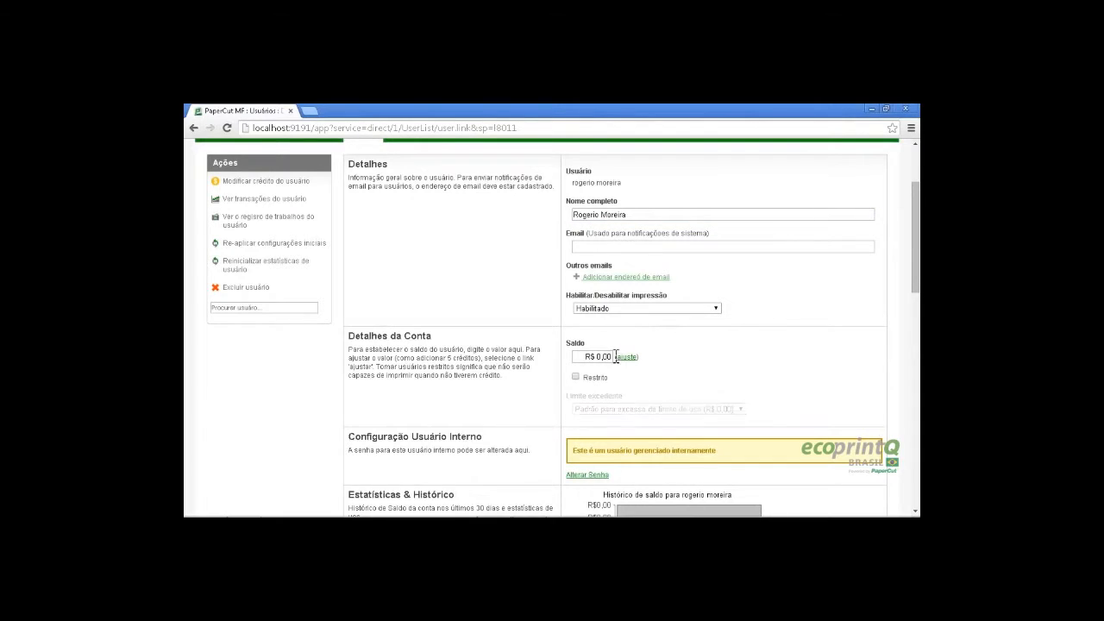
pyautogui.moveTo(602, 357); pyautogui.dragTo(632, 358)
pyautogui.write('50')
pyautogui.scroll(-10, 763, 299)
pyautogui.click(790, 414)
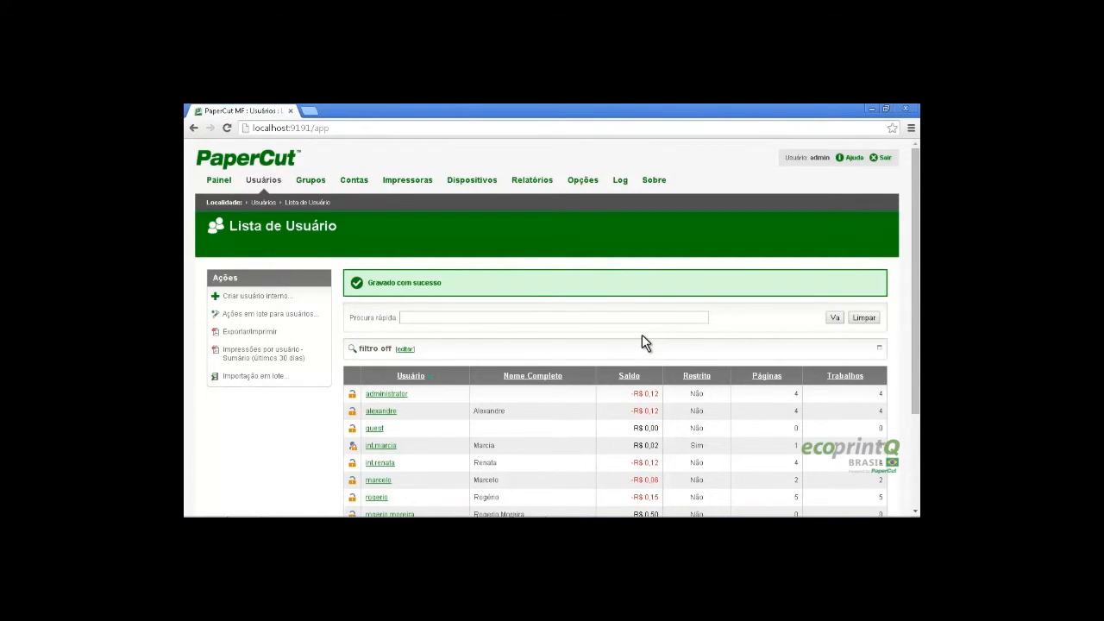
pyautogui.scroll(-3, 642, 335)
pyautogui.click(913, 110)
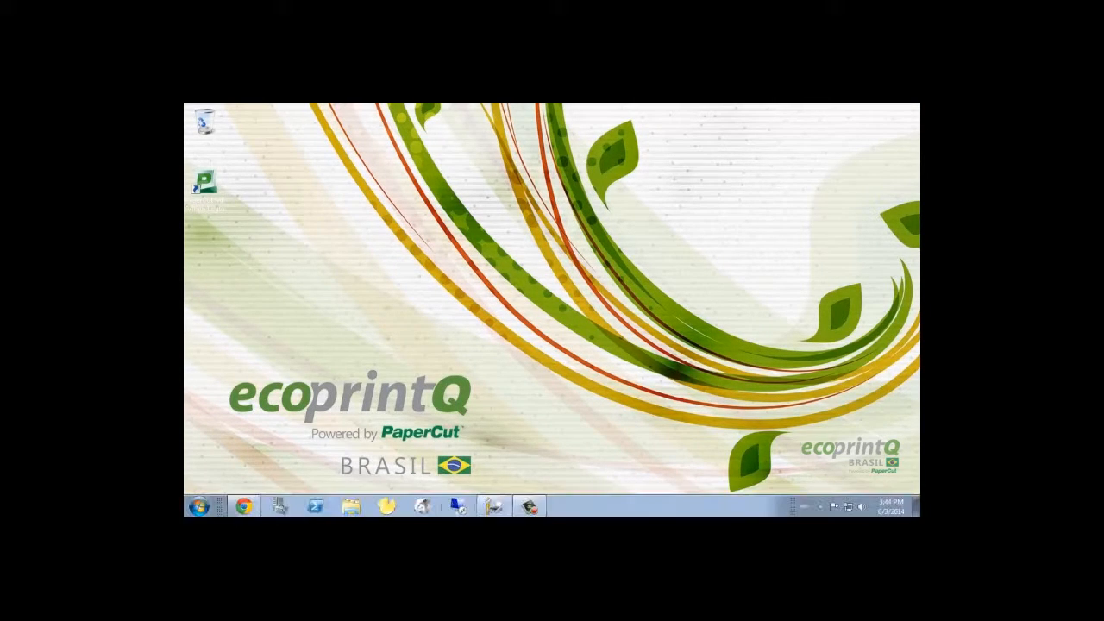
# Connect by Remote Desktop to the client at 10.10.0.37 and accept the logon message
pyautogui.click(493, 506)
pyautogui.click(595, 303)
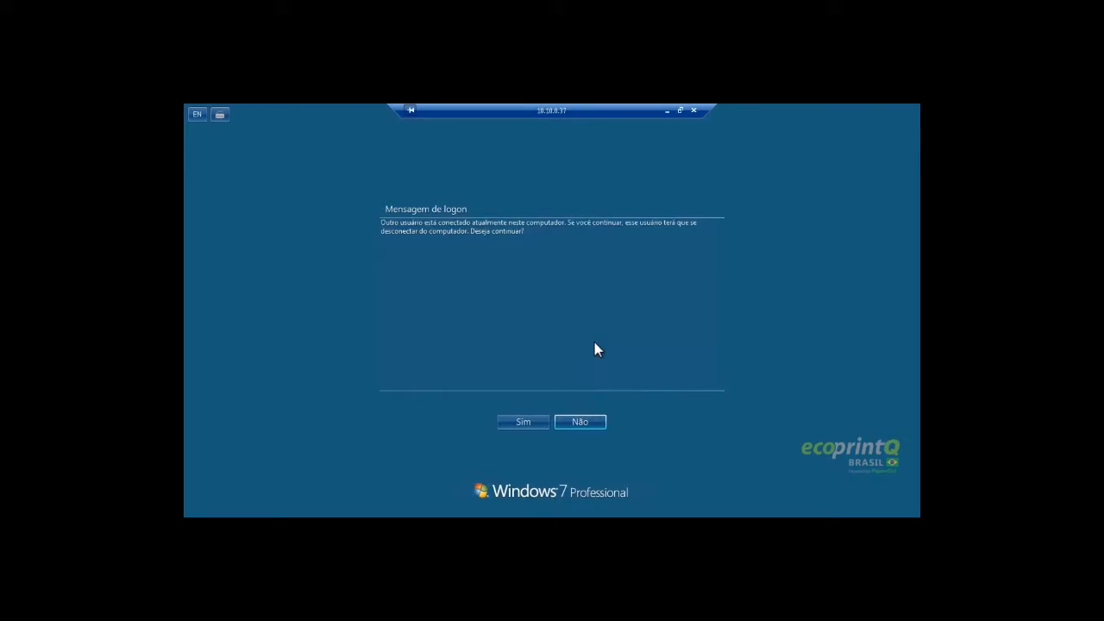
pyautogui.click(506, 422)
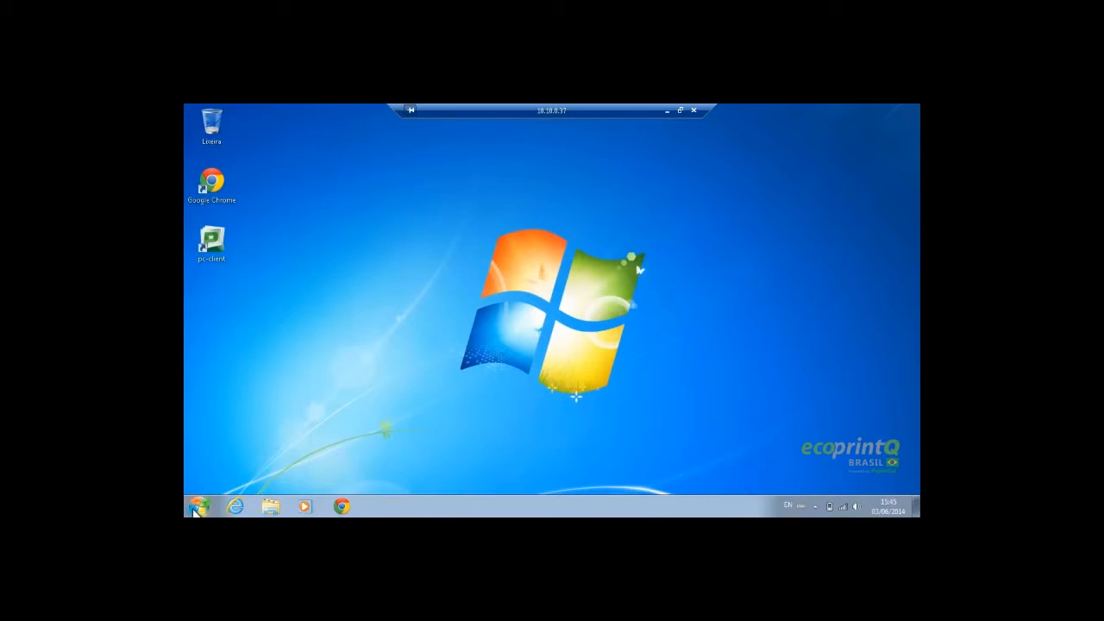
# Open Devices and Printers on the remote client and inspect the ppc_server printers
pyautogui.click(196, 509)
pyautogui.click(401, 390)
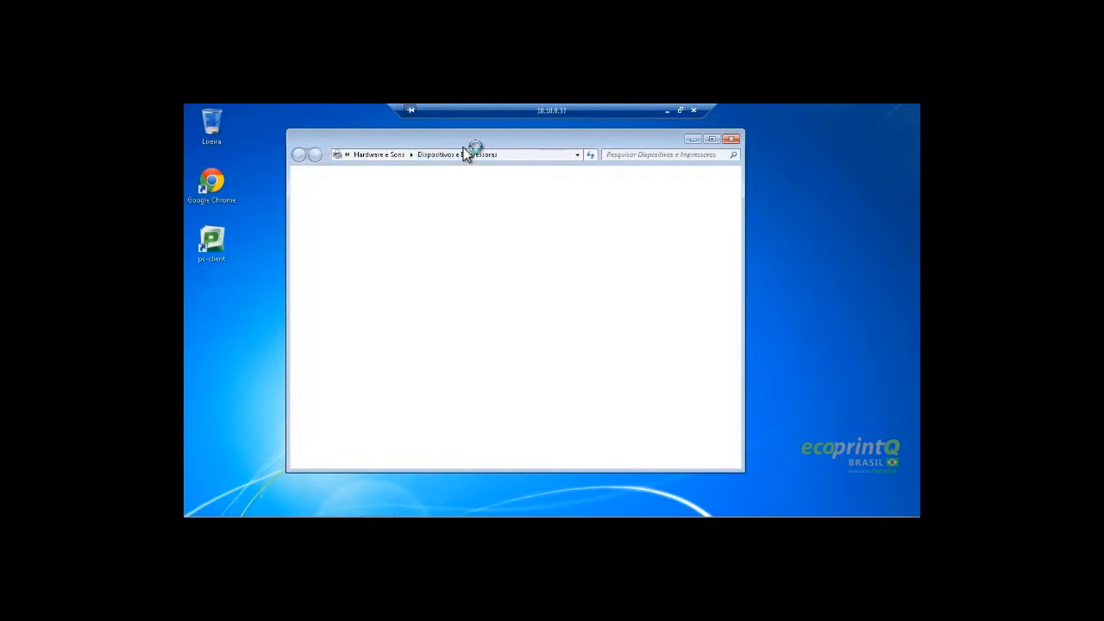
pyautogui.moveTo(465, 139); pyautogui.dragTo(489, 150)
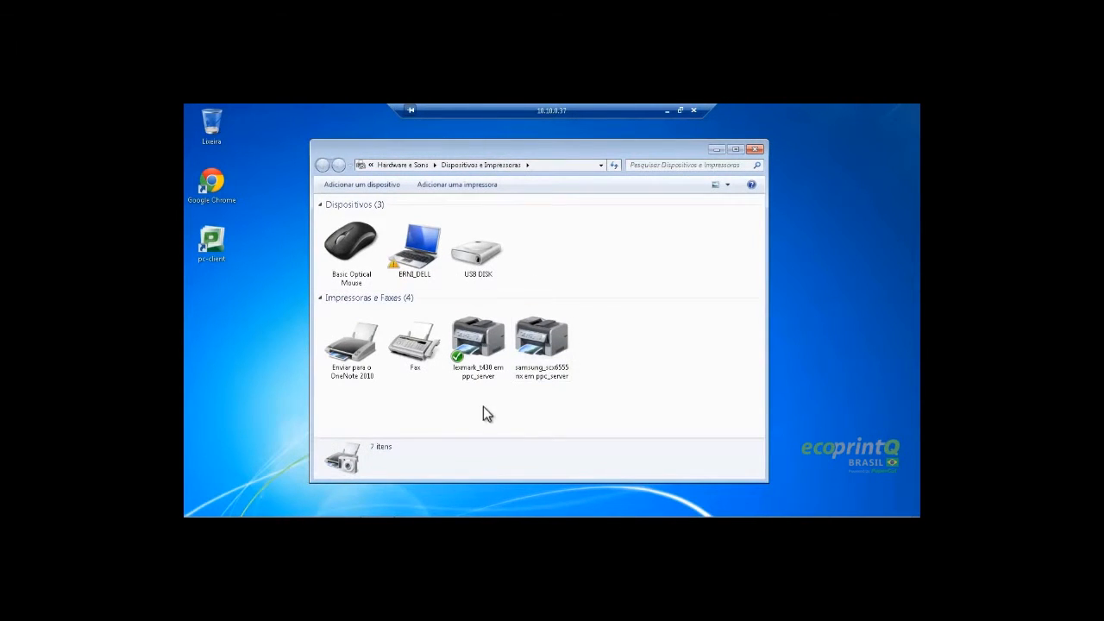
pyautogui.click(488, 349)
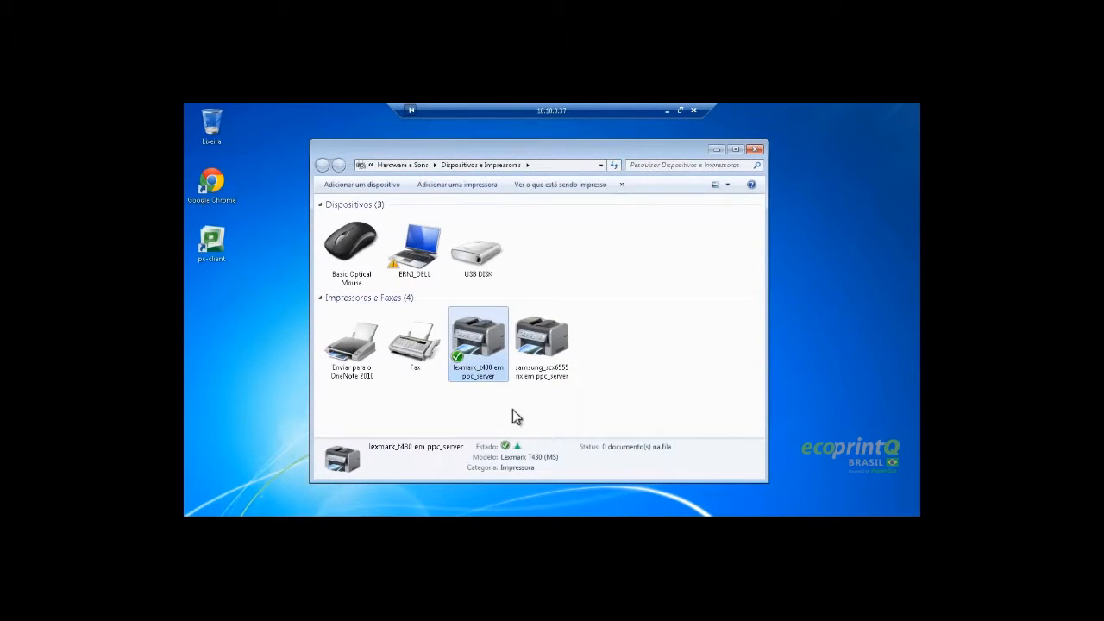
pyautogui.click(560, 402)
pyautogui.click(554, 351)
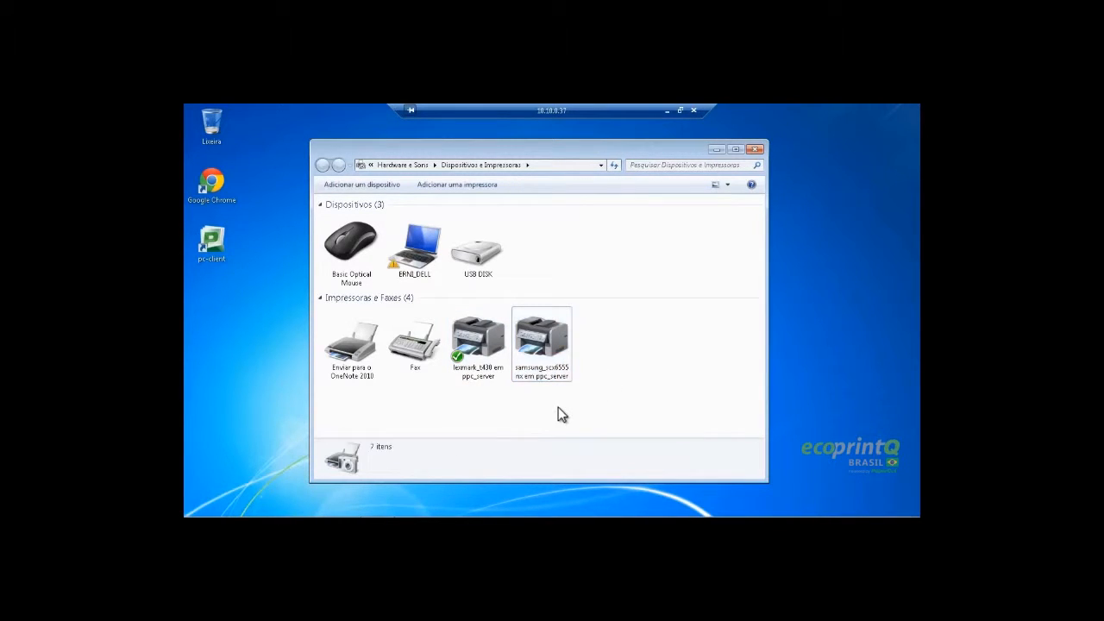
# Remove the samsung_scx6555nx and lexmark_t430 printers from the client
pyautogui.rightClick(547, 347)
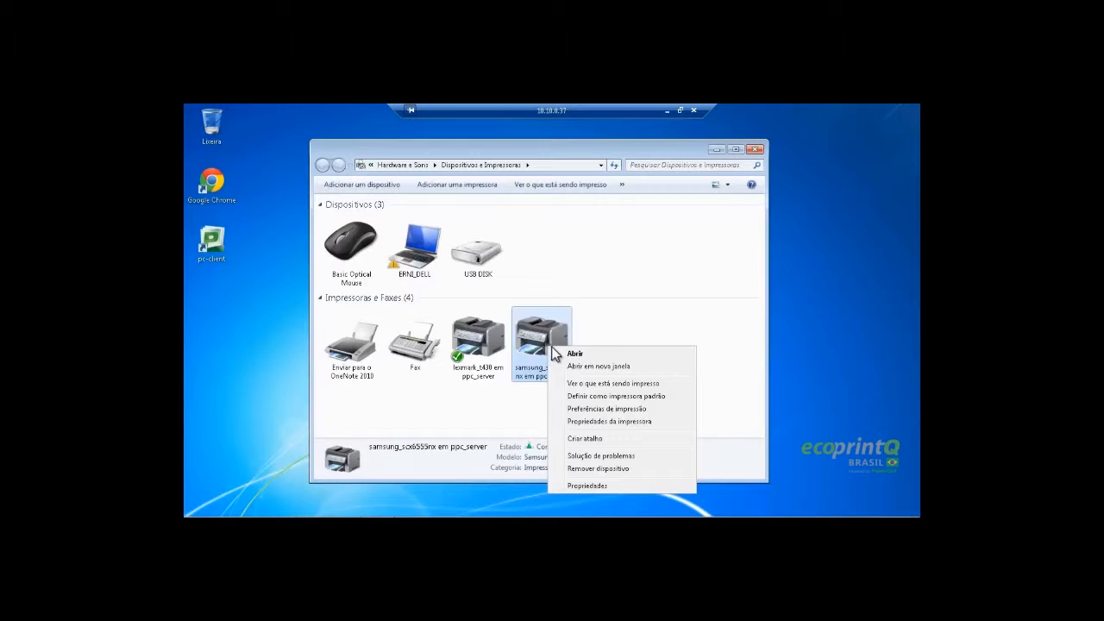
pyautogui.click(604, 468)
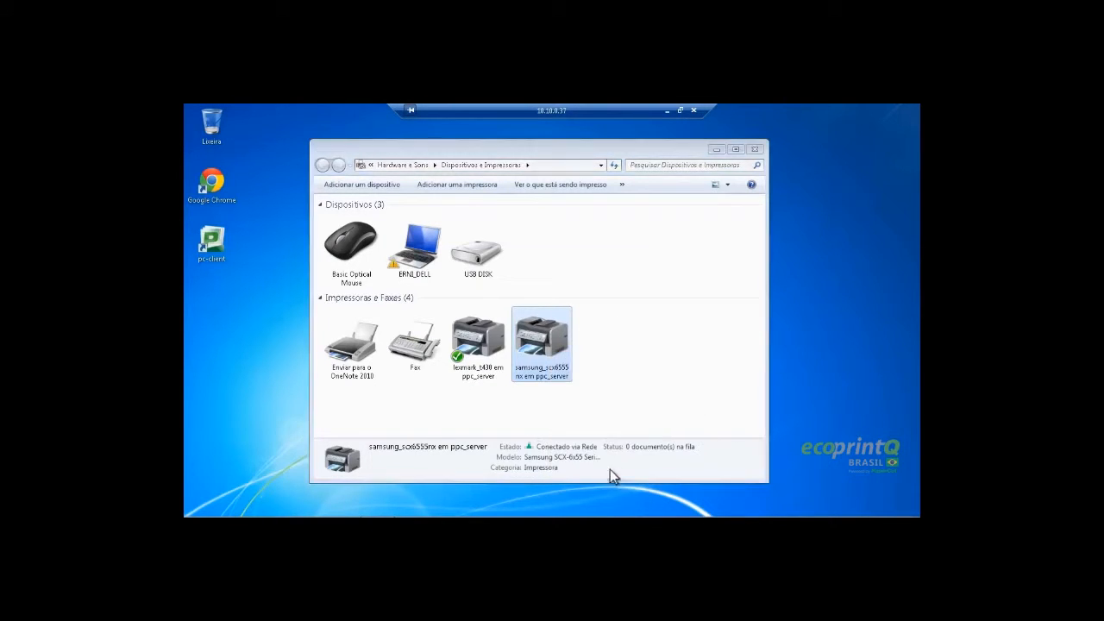
pyautogui.rightClick(469, 339)
pyautogui.click(519, 460)
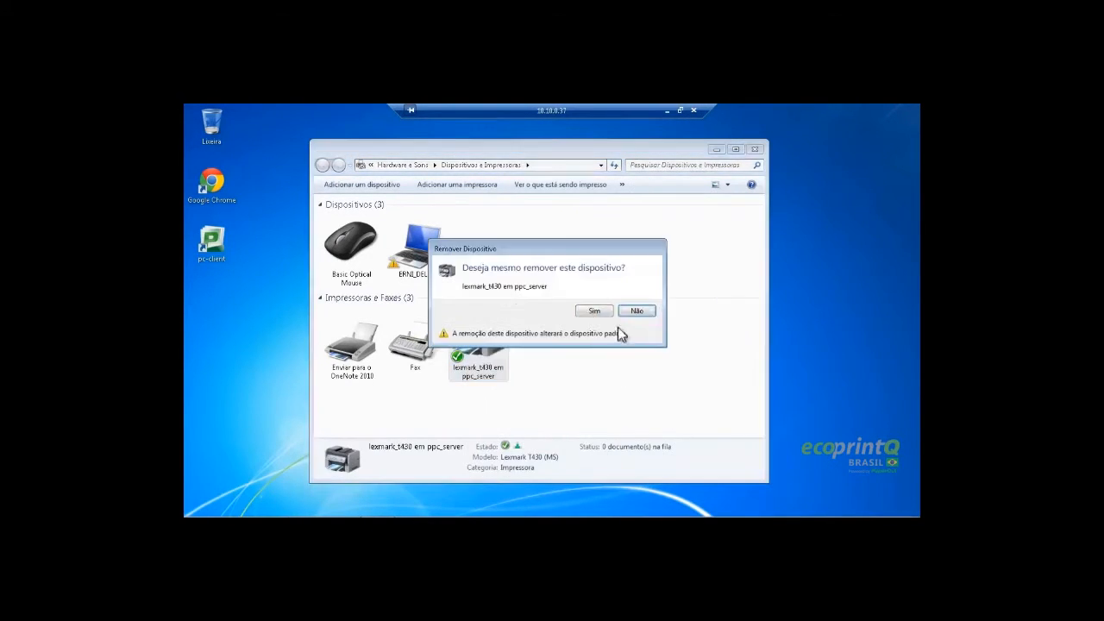
pyautogui.click(591, 310)
pyautogui.click(754, 151)
# Refresh the desktop and open the \\ppc_server share through Run
pyautogui.rightClick(464, 219)
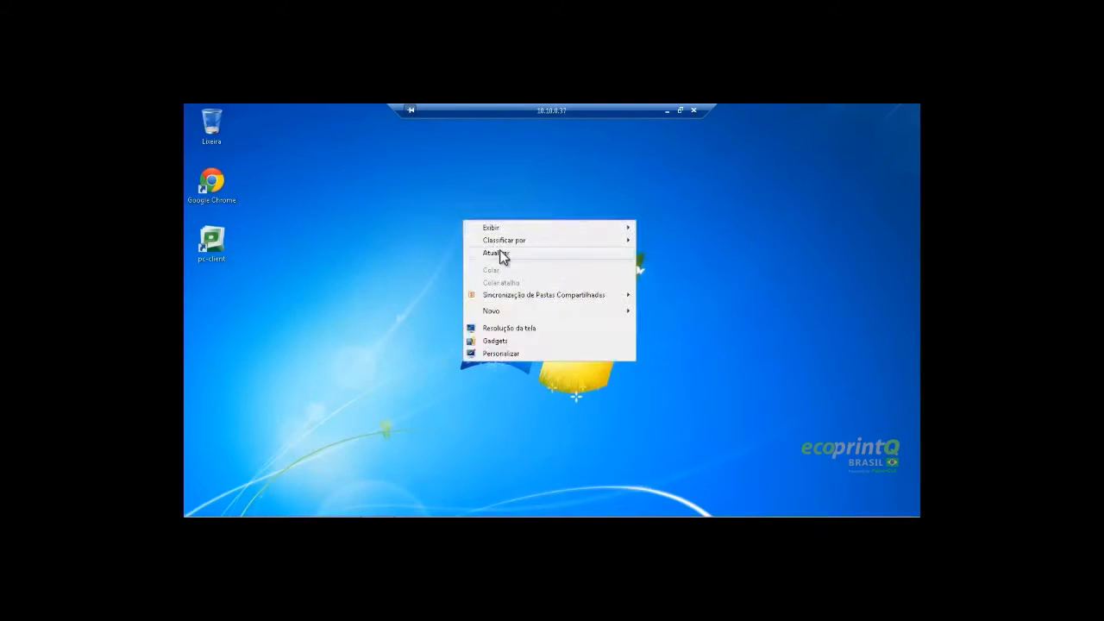
pyautogui.click(501, 253)
pyautogui.press('super+r')
pyautogui.press('Return')
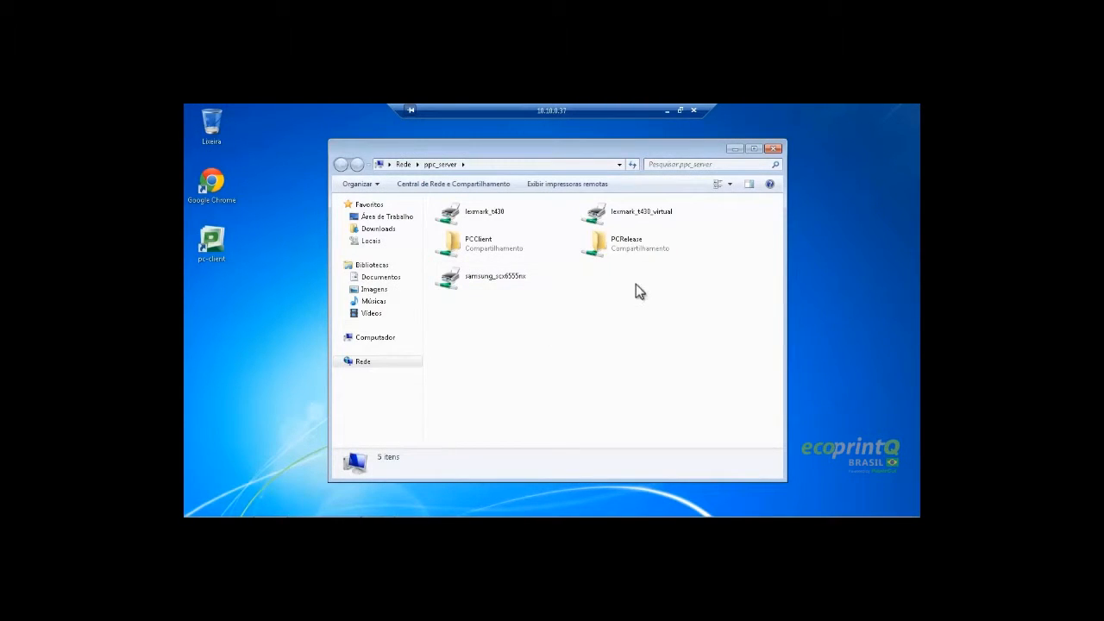
# Connect lexmark_t430_virtual from \\ppc_server and confirm it in Devices and Printers as default
pyautogui.click(665, 216)
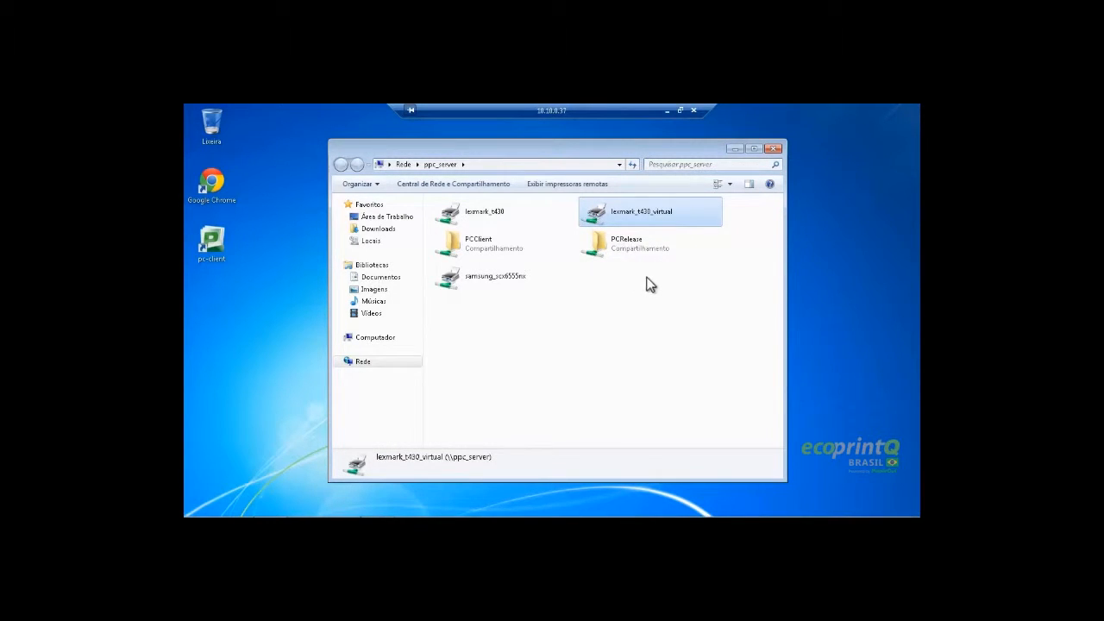
pyautogui.doubleClick(632, 213)
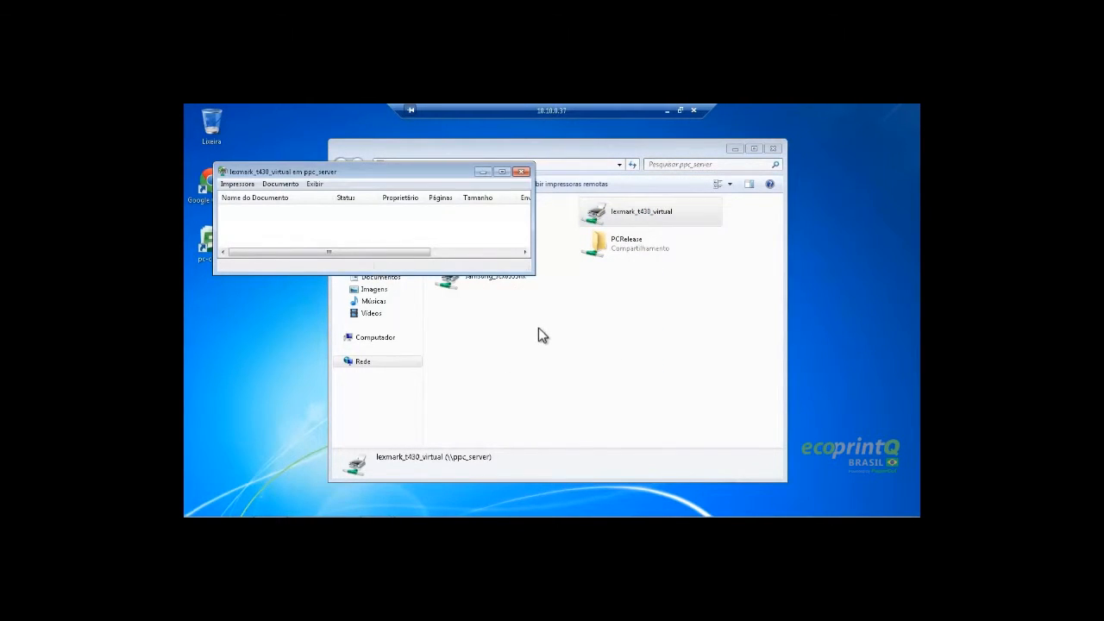
pyautogui.click(522, 172)
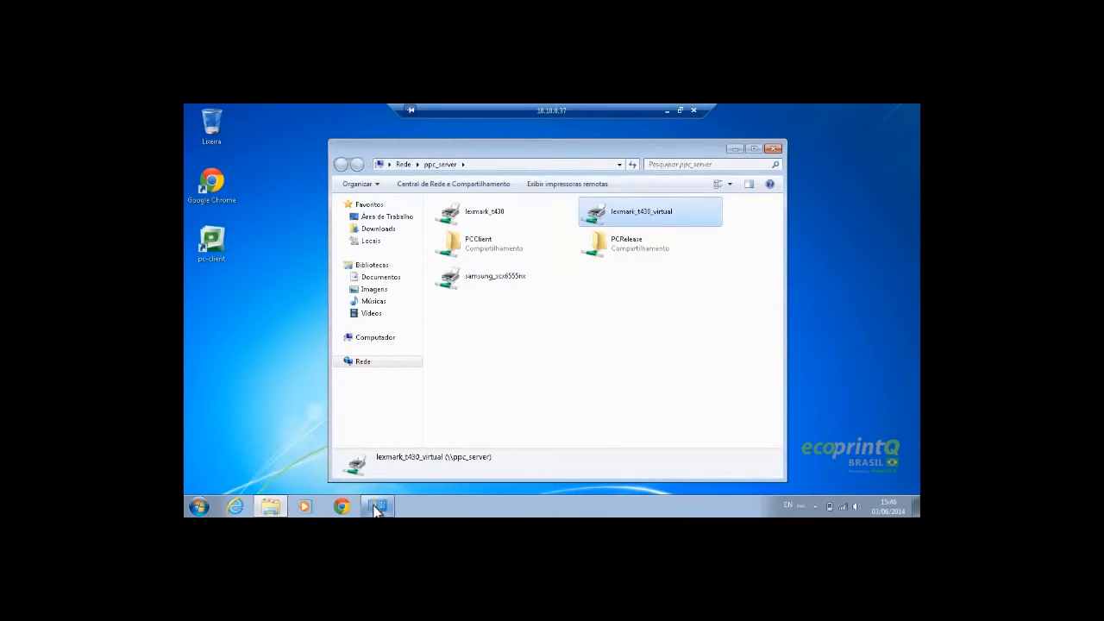
pyautogui.click(377, 508)
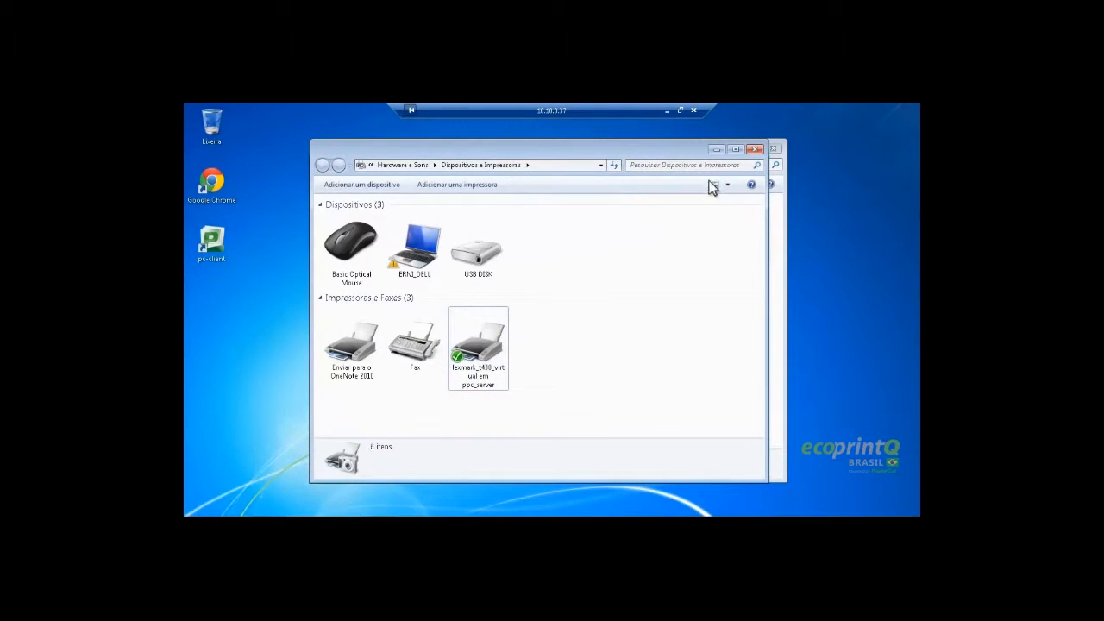
pyautogui.click(716, 149)
pyautogui.click(201, 508)
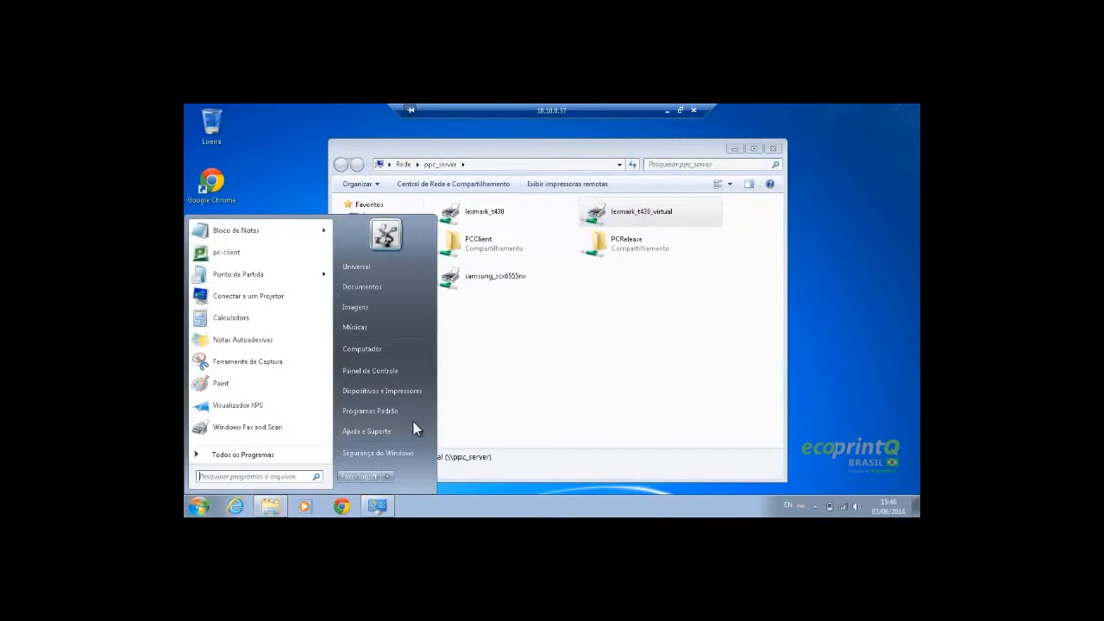
# Start a new Notepad note containing 'teste' and cancel the Print dialog
pyautogui.click(735, 149)
pyautogui.click(200, 507)
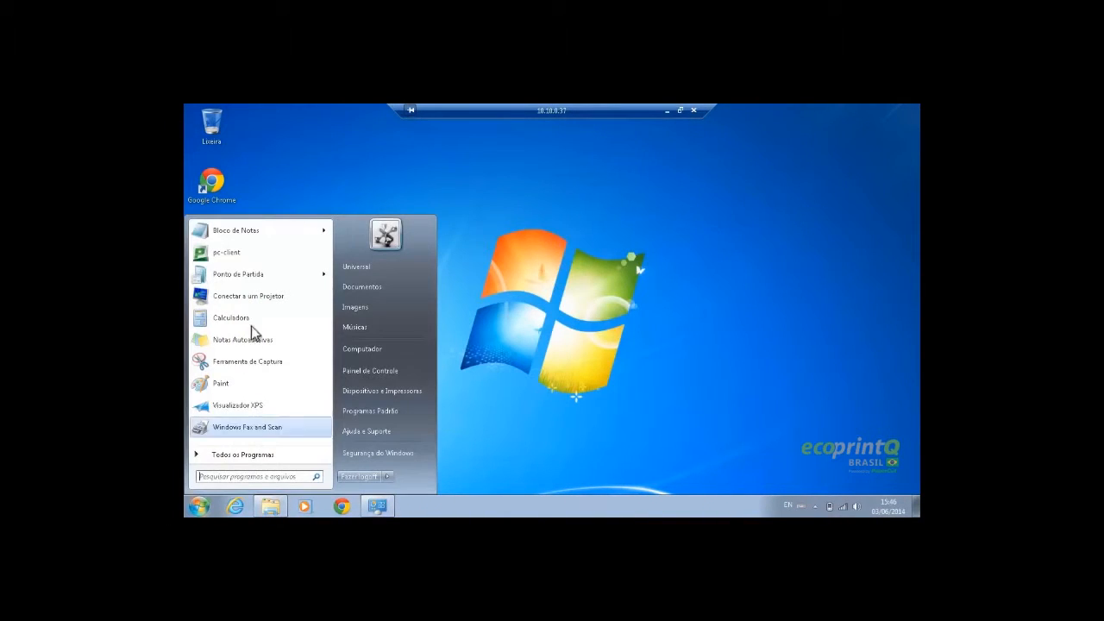
pyautogui.click(251, 231)
pyautogui.write('teste')
pyautogui.hotkey('ctrl', 'p')
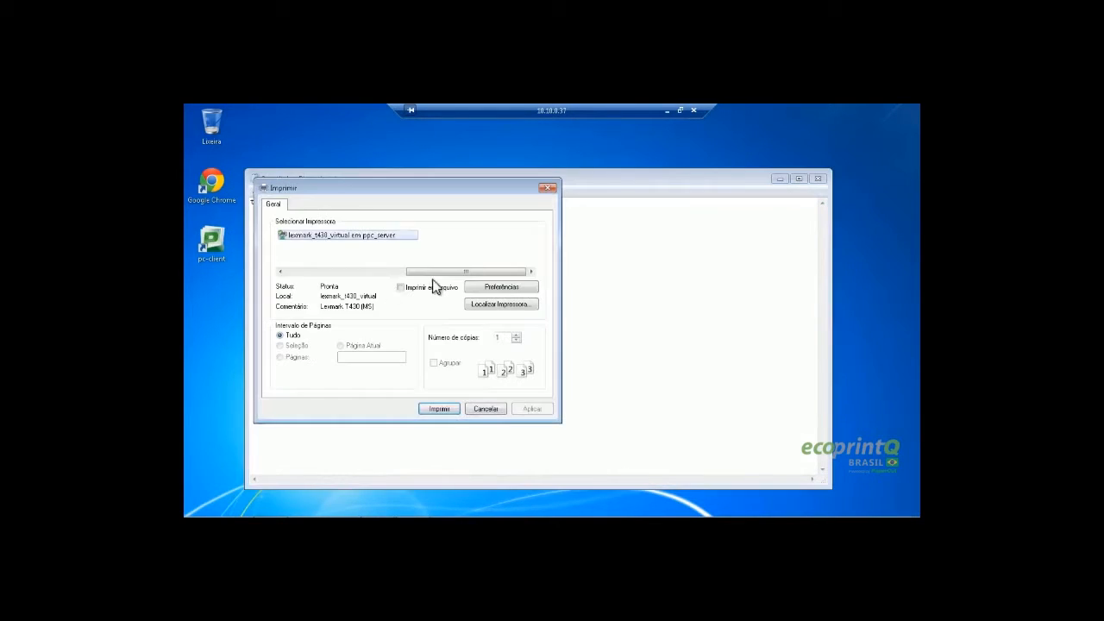
pyautogui.click(449, 409)
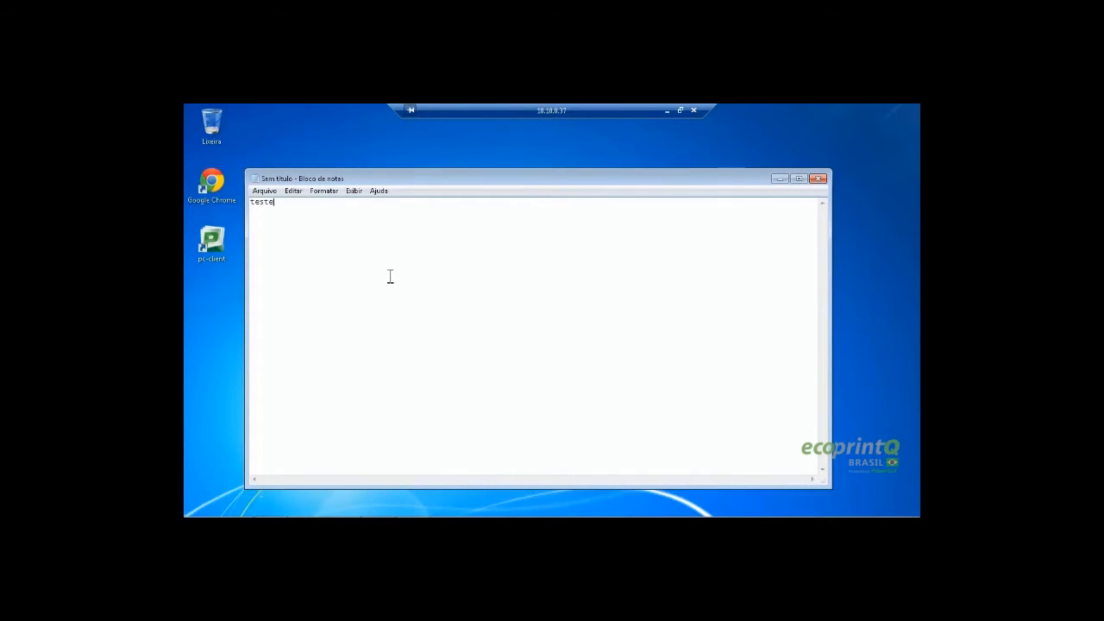
# Sign in to pc-client with the user's username and password, then minimize the remote session
pyautogui.click(223, 257)
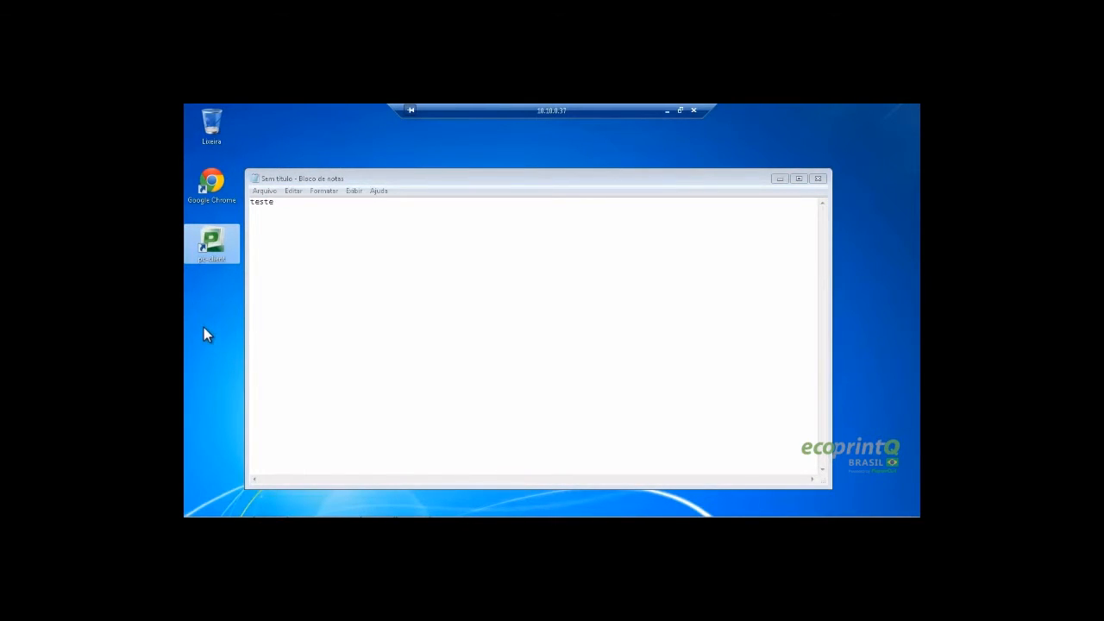
pyautogui.moveTo(487, 319); pyautogui.dragTo(522, 320)
pyautogui.press('BackSpace')
pyautogui.press('Tab')
pyautogui.click(620, 372)
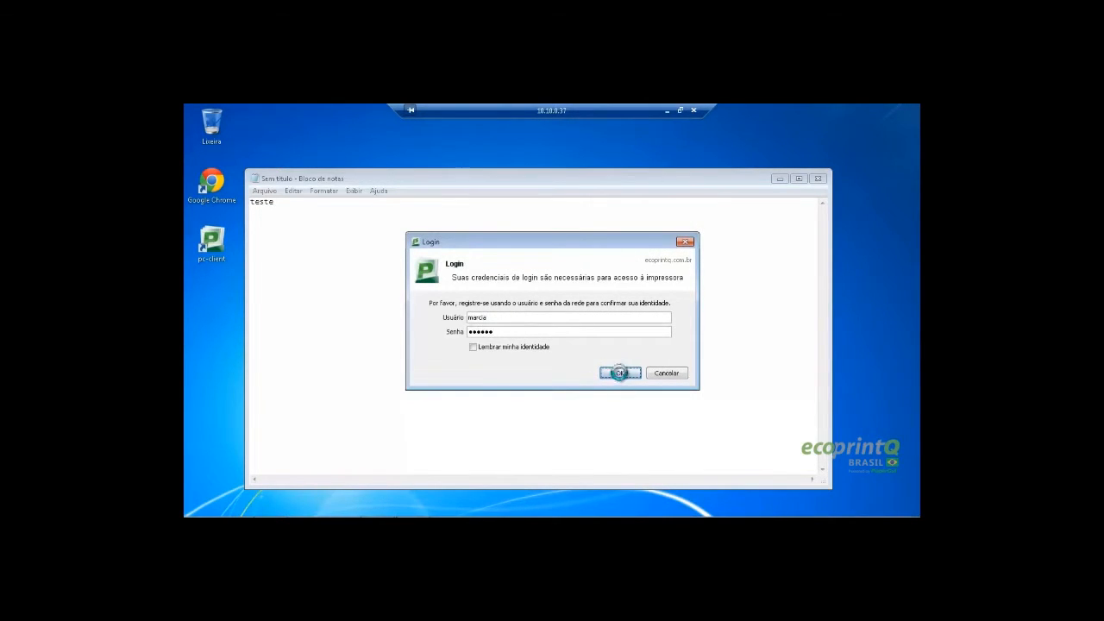
pyautogui.click(666, 110)
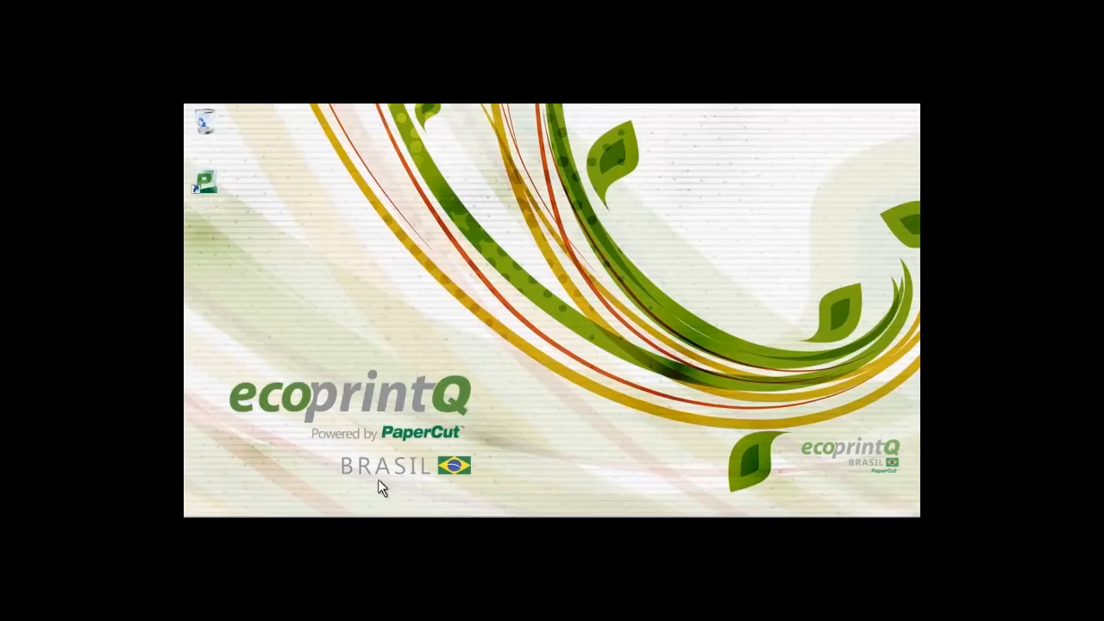
# Save the internal user's account balance of R$ 0,20 in the PaperCut user list
pyautogui.click(250, 508)
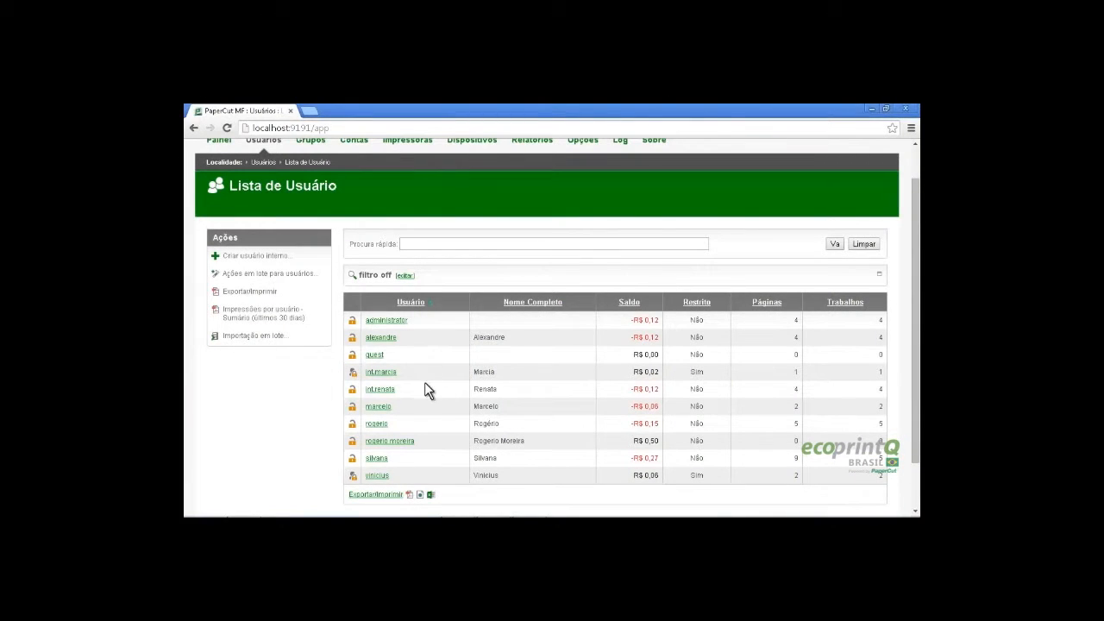
pyautogui.click(388, 372)
pyautogui.scroll(-2, 695, 443)
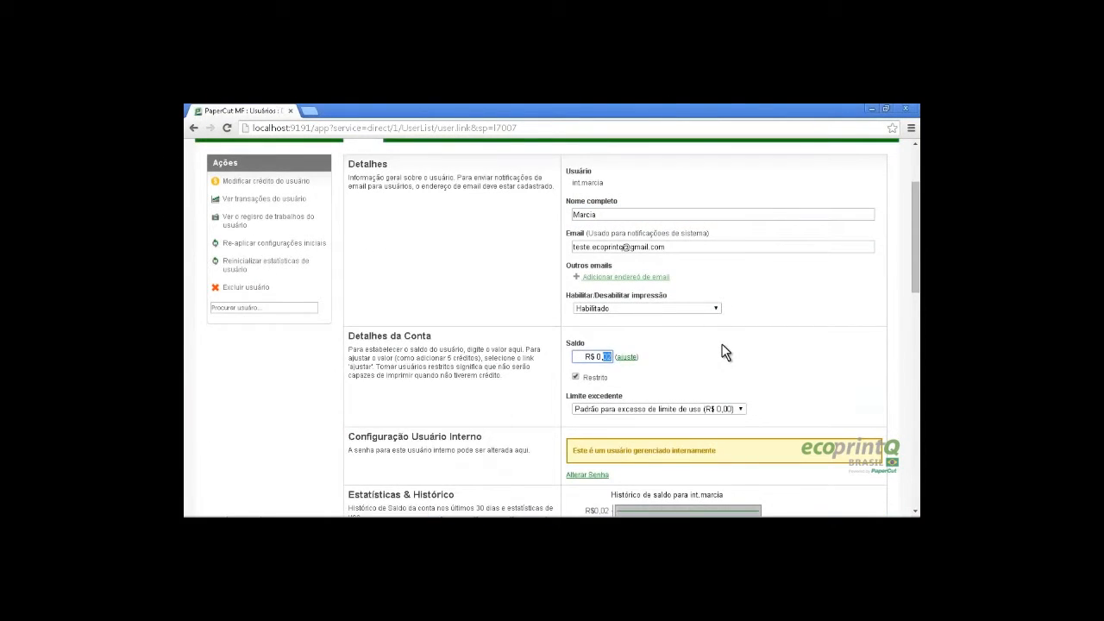
pyautogui.scroll(-10, 724, 352)
pyautogui.click(791, 415)
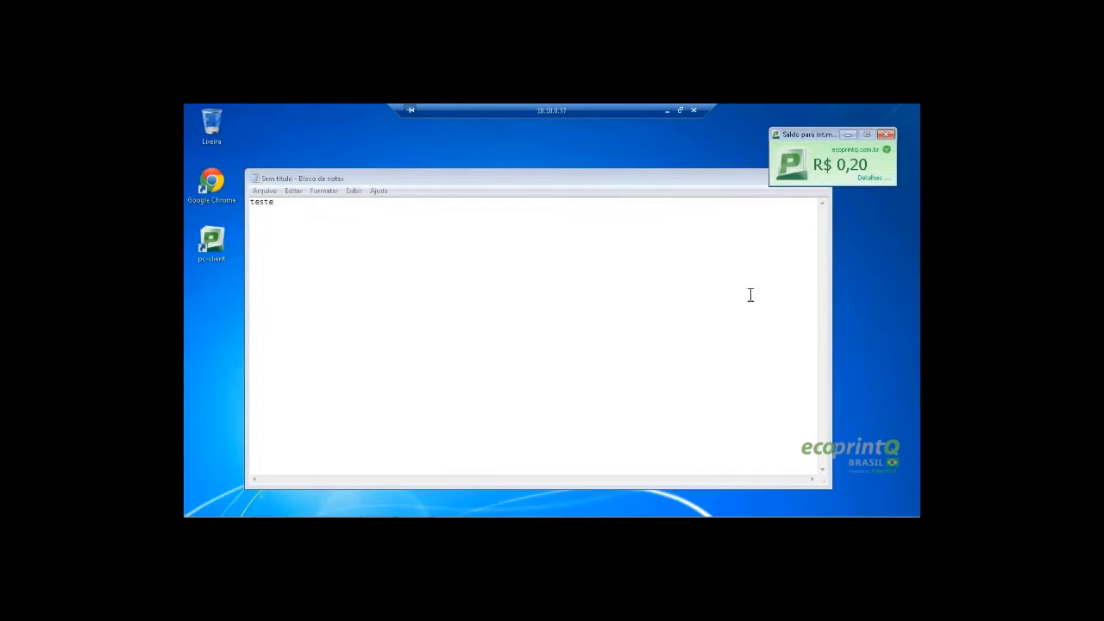
pyautogui.hotkey('ctrl', 'p')
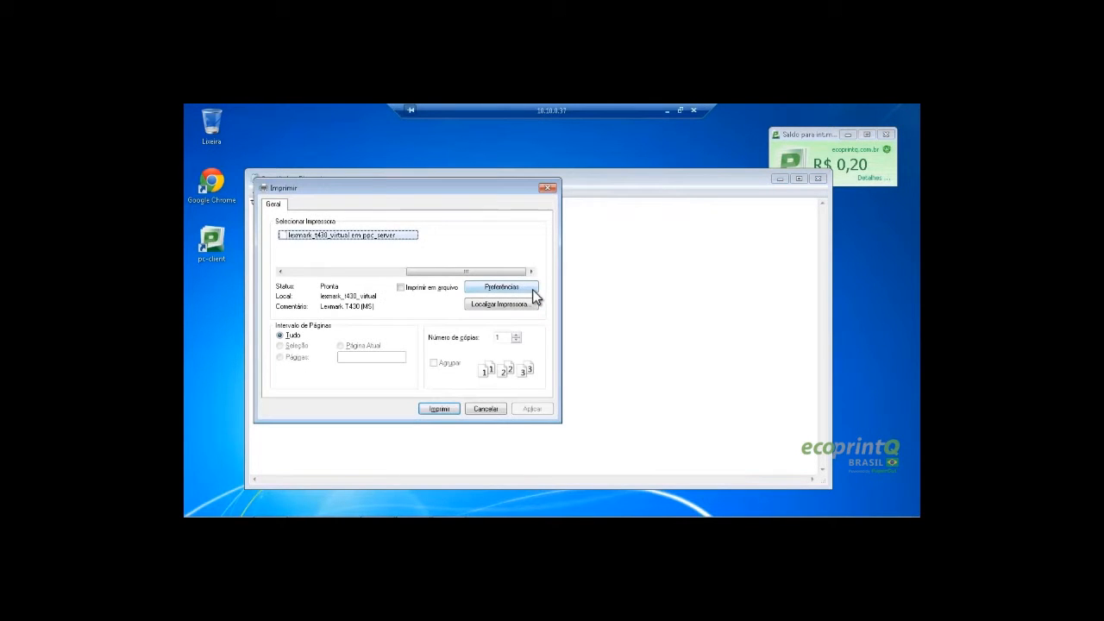
# Print the teste note to lexmark_t430_virtual, confirm the login, and reposition Notepad
pyautogui.click(442, 408)
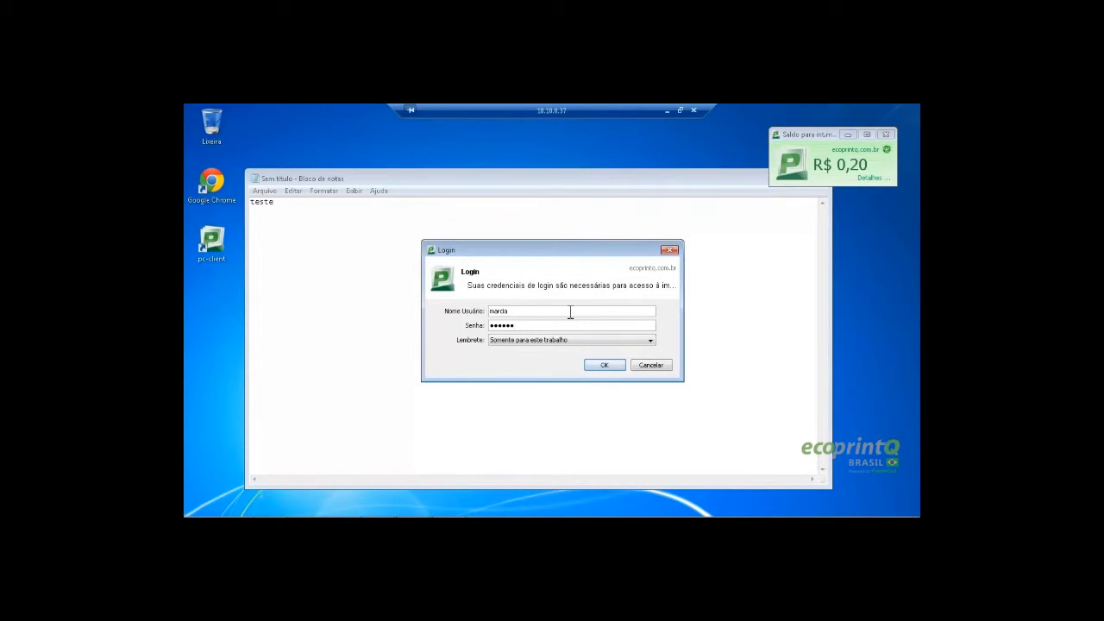
pyautogui.click(610, 368)
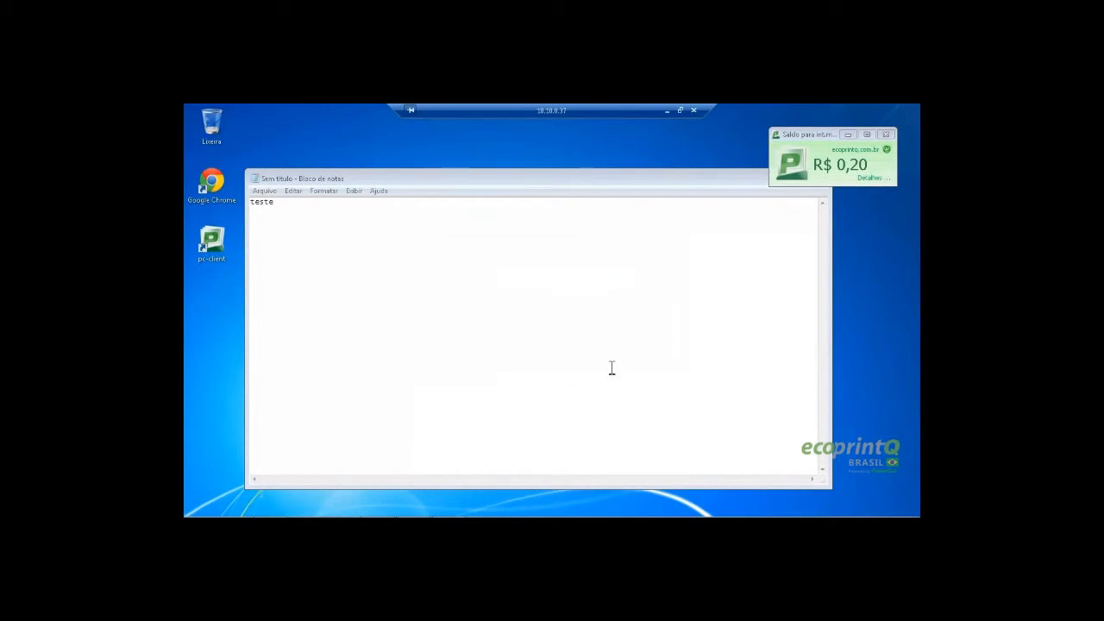
pyautogui.click(561, 182)
pyautogui.moveTo(561, 182); pyautogui.dragTo(551, 199)
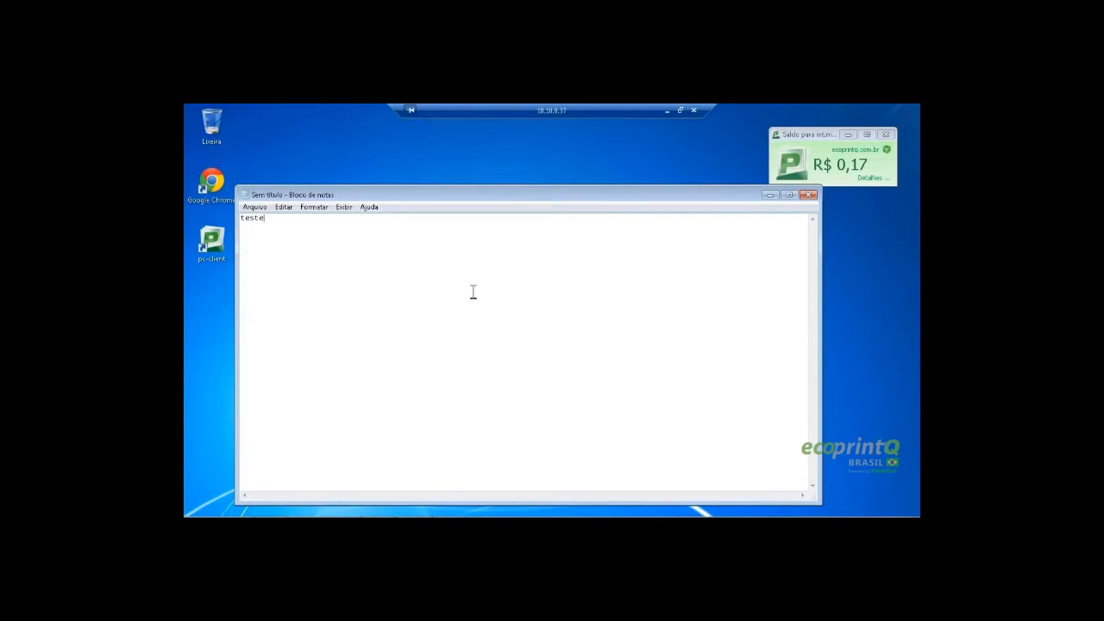
# Print the note again, logging in to the print client with credentials remembered until logout
pyautogui.hotkey('ctrl', 'p')
pyautogui.click(439, 425)
pyautogui.click(575, 342)
pyautogui.click(553, 356)
pyautogui.click(559, 311)
pyautogui.write('marcia')
pyautogui.press('Tab')
pyautogui.write('******')
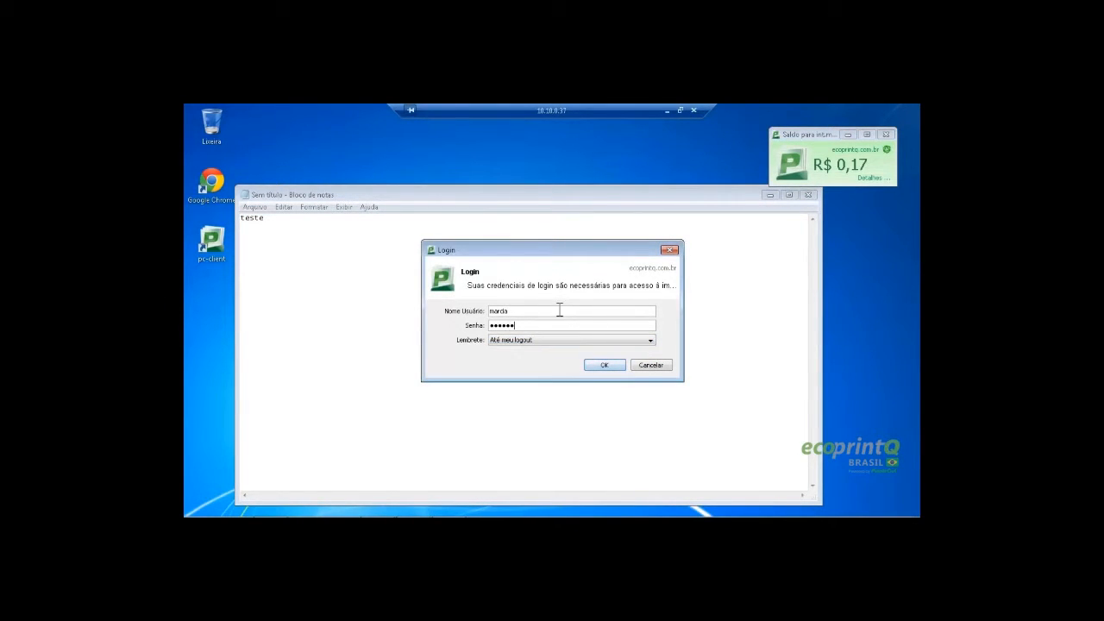
pyautogui.click(613, 366)
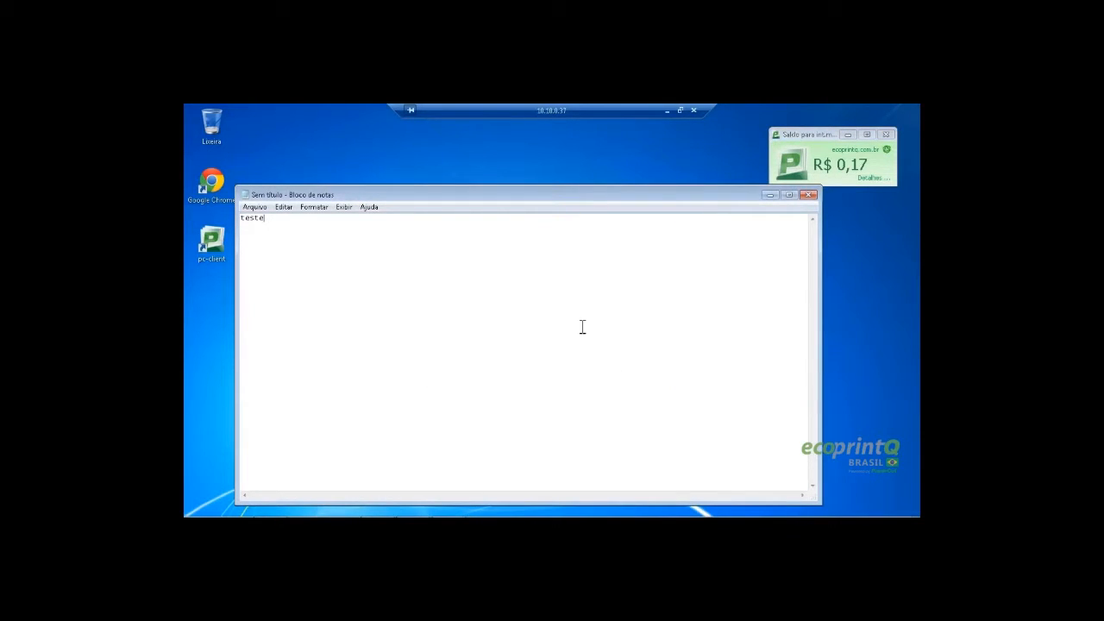
# Print the note to the virtual queue once more, then log out of the print client
pyautogui.hotkey('ctrl', 'p')
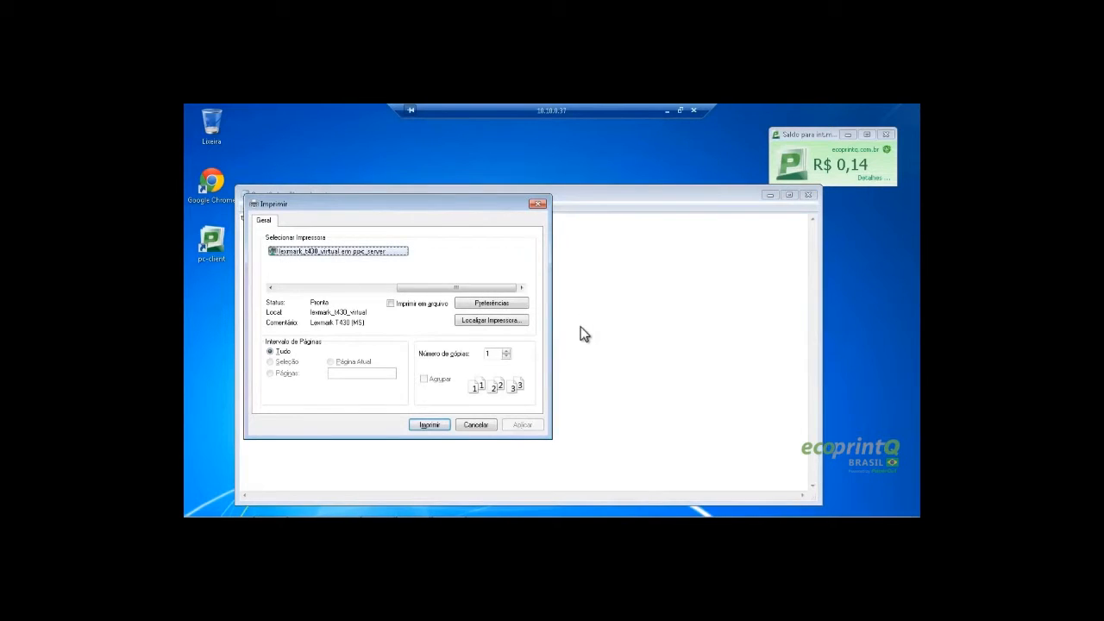
pyautogui.click(426, 424)
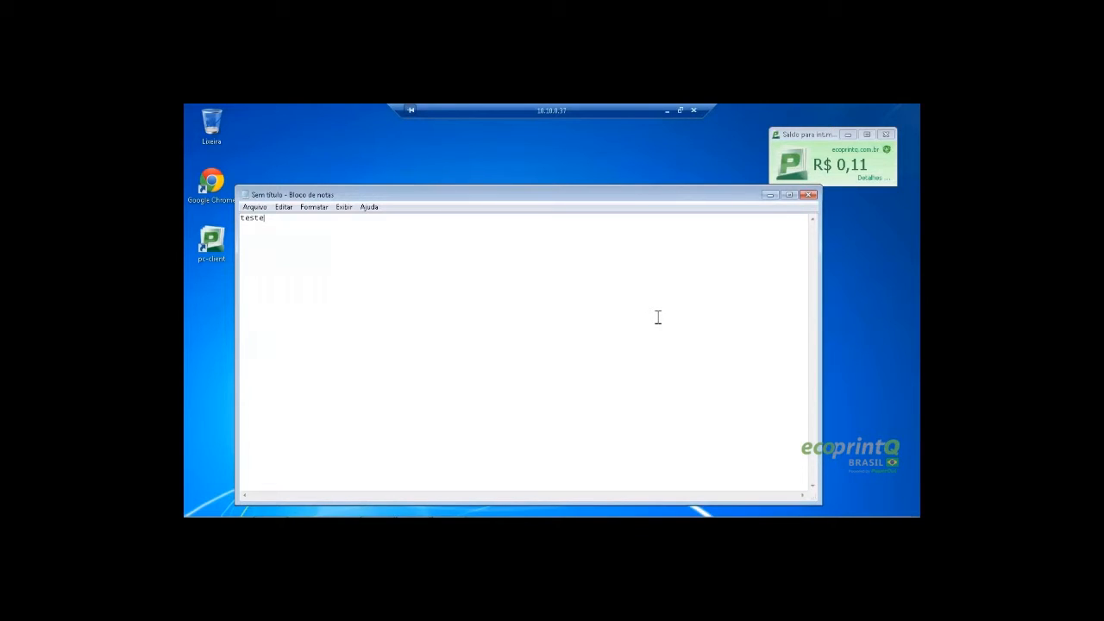
pyautogui.rightClick(824, 165)
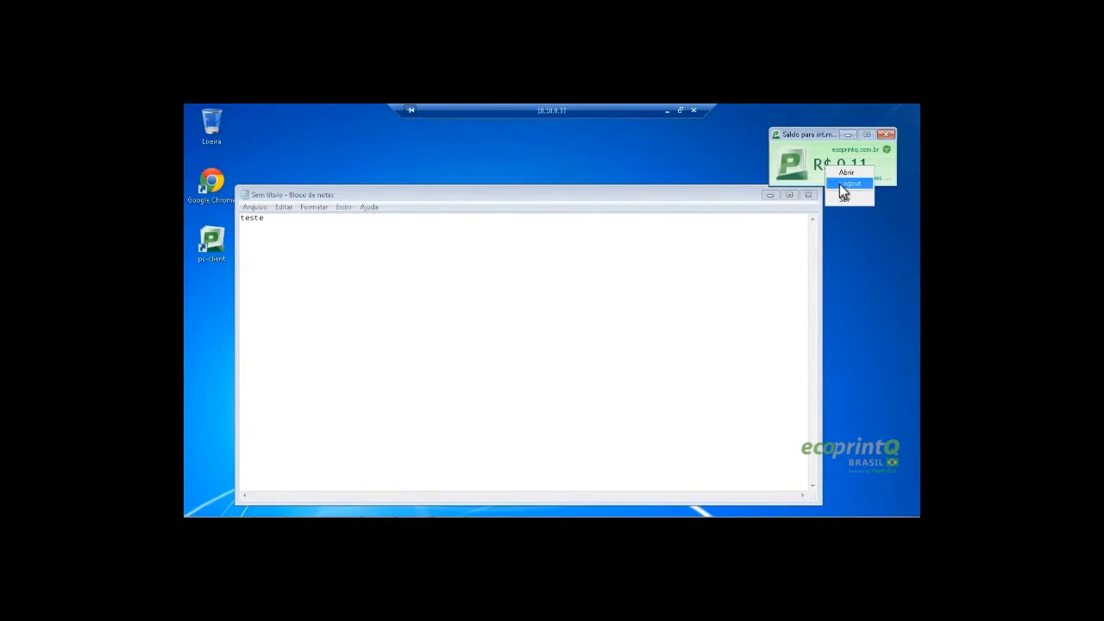
pyautogui.click(841, 185)
pyautogui.click(687, 313)
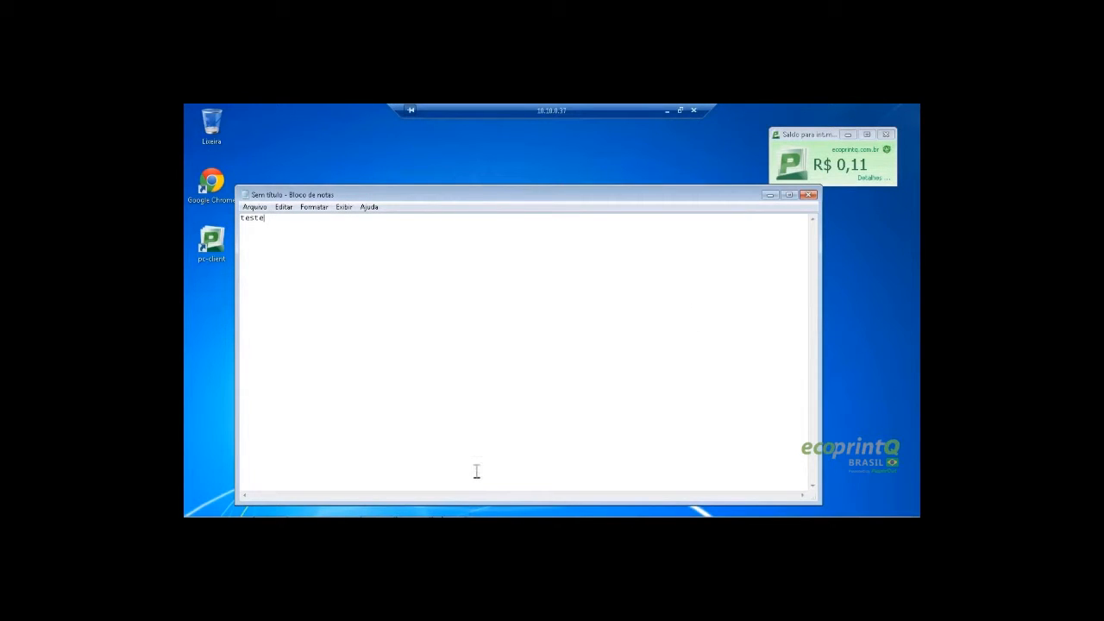
pyautogui.moveTo(455, 512)
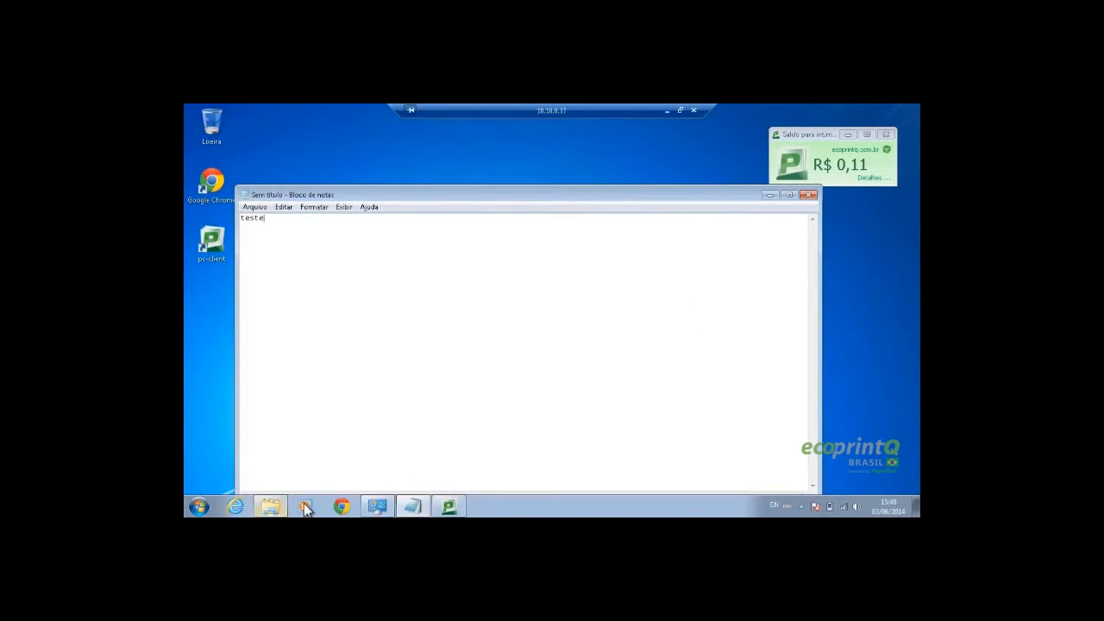
# Connect the physical lexmark_t430 from \\ppc_server and bring the Notepad note back in front
pyautogui.click(270, 507)
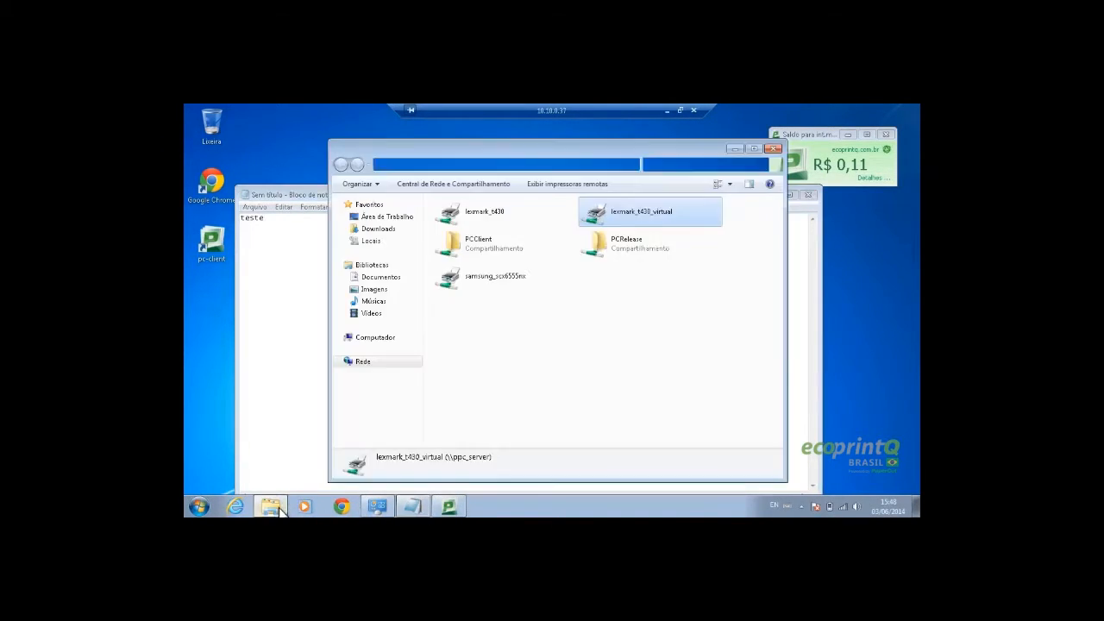
pyautogui.click(502, 217)
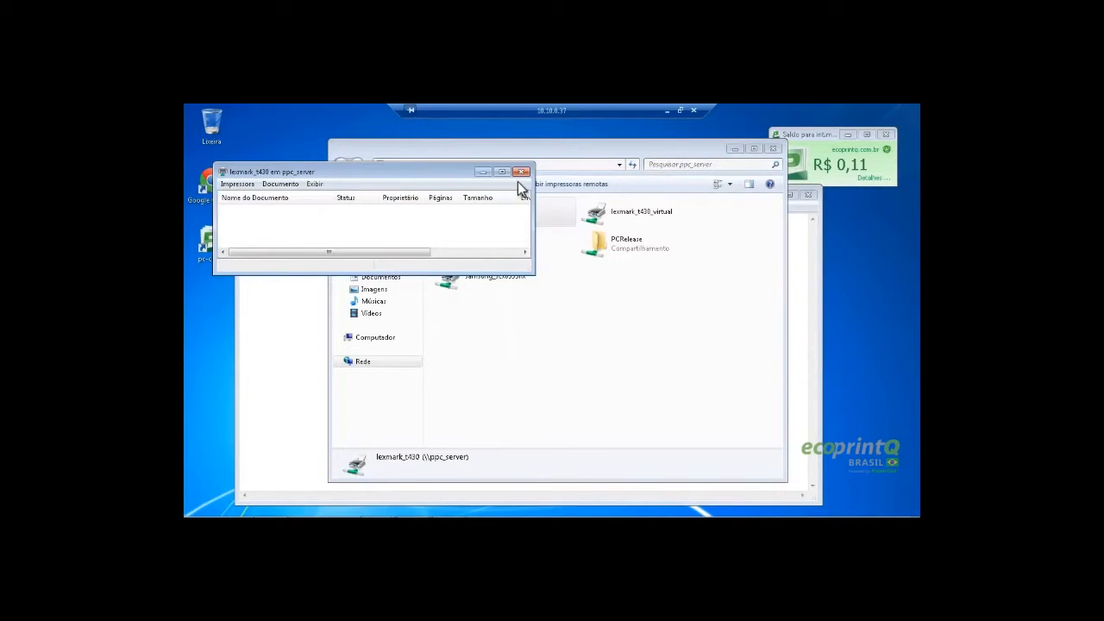
pyautogui.click(520, 172)
pyautogui.click(278, 296)
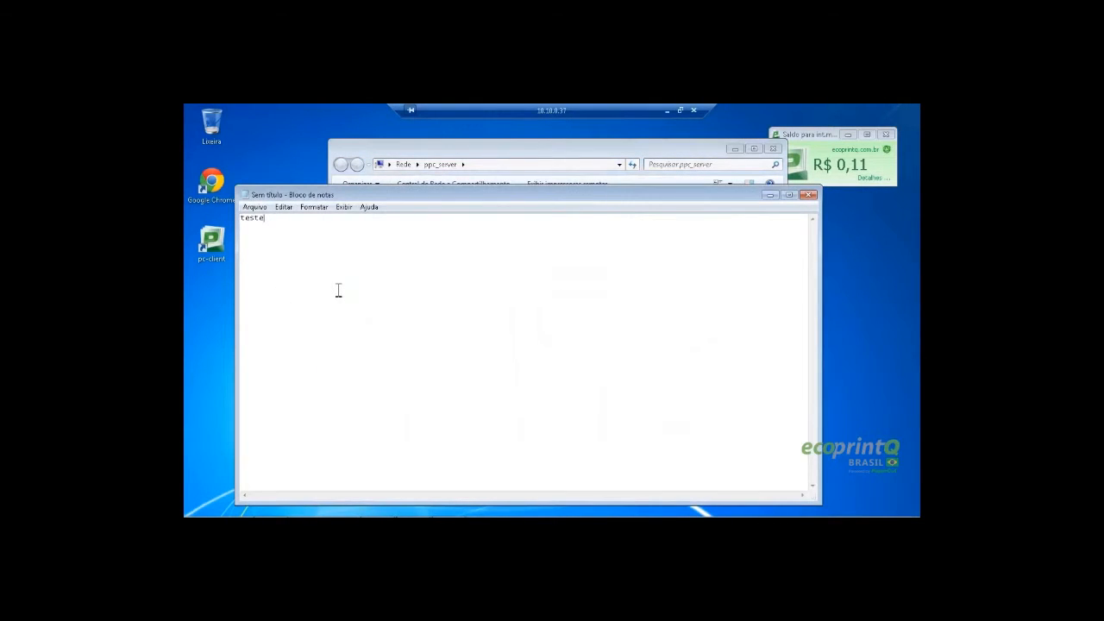
pyautogui.click(735, 149)
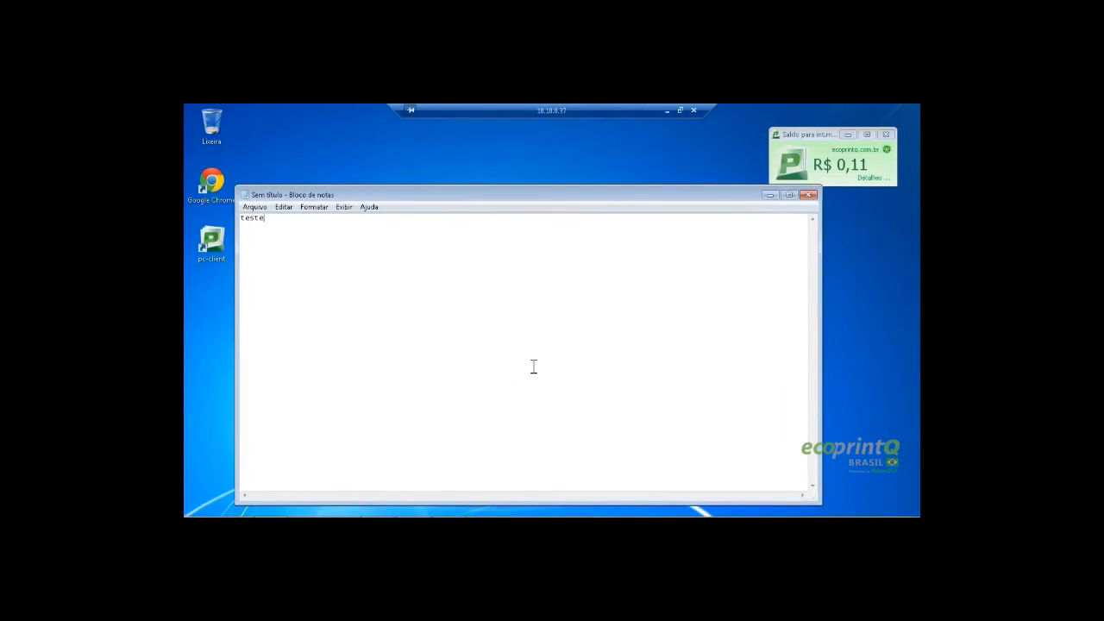
# Print the teste note to the physical 'lexmark_t430 em ppc_server' printer
pyautogui.hotkey('ctrl', 'p')
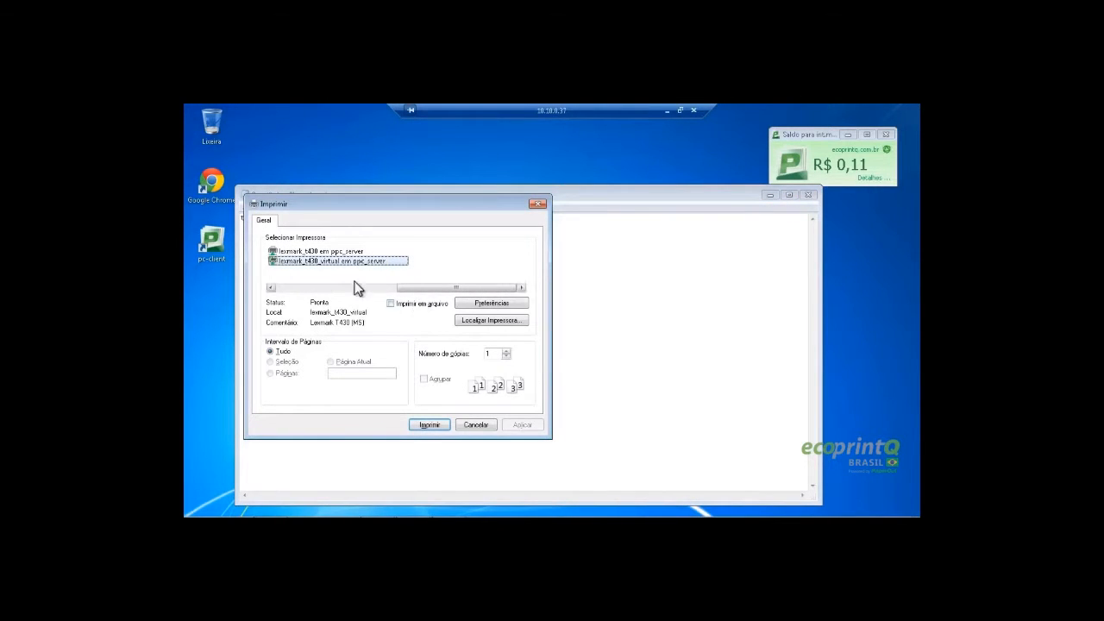
pyautogui.click(305, 251)
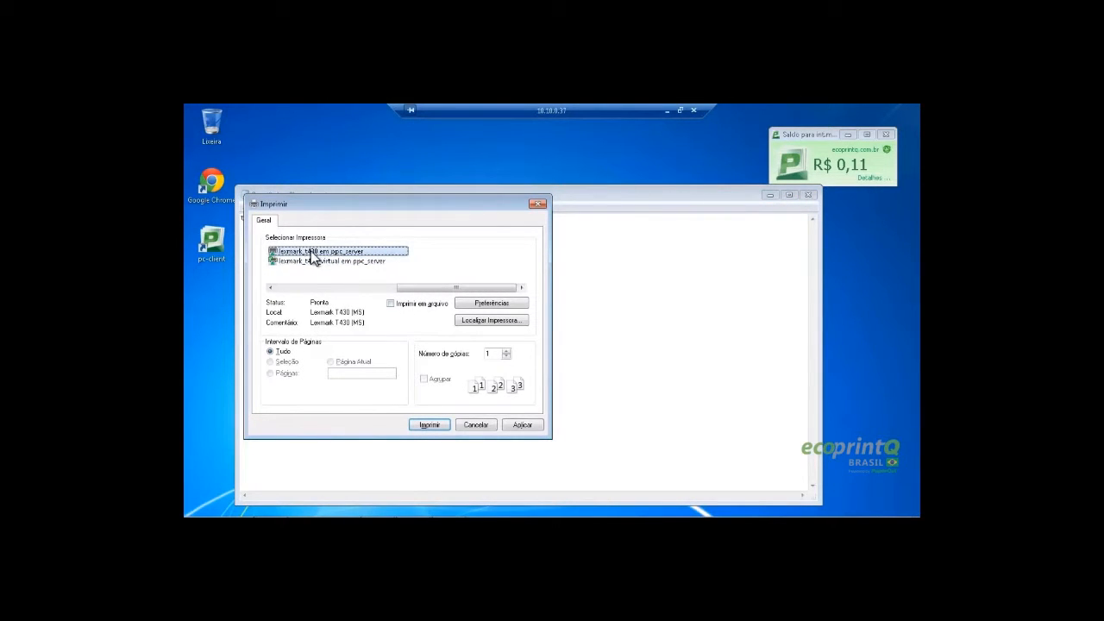
pyautogui.click(428, 425)
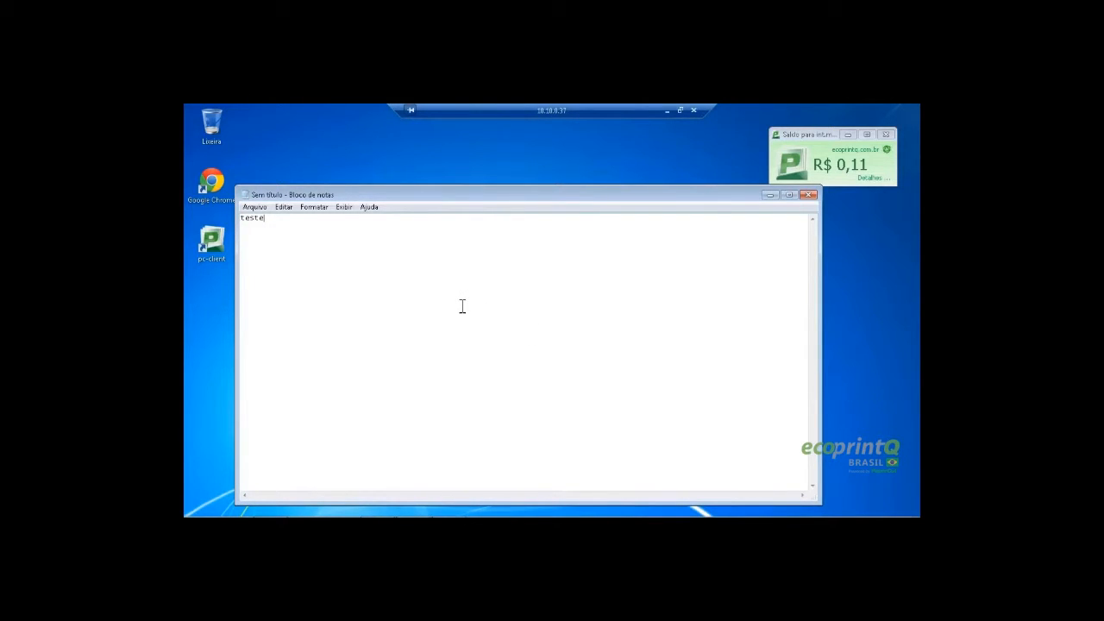
# Print the note to lexmark_t430_virtual, logging in again at the PaperCut prompt
pyautogui.hotkey('ctrl', 'p')
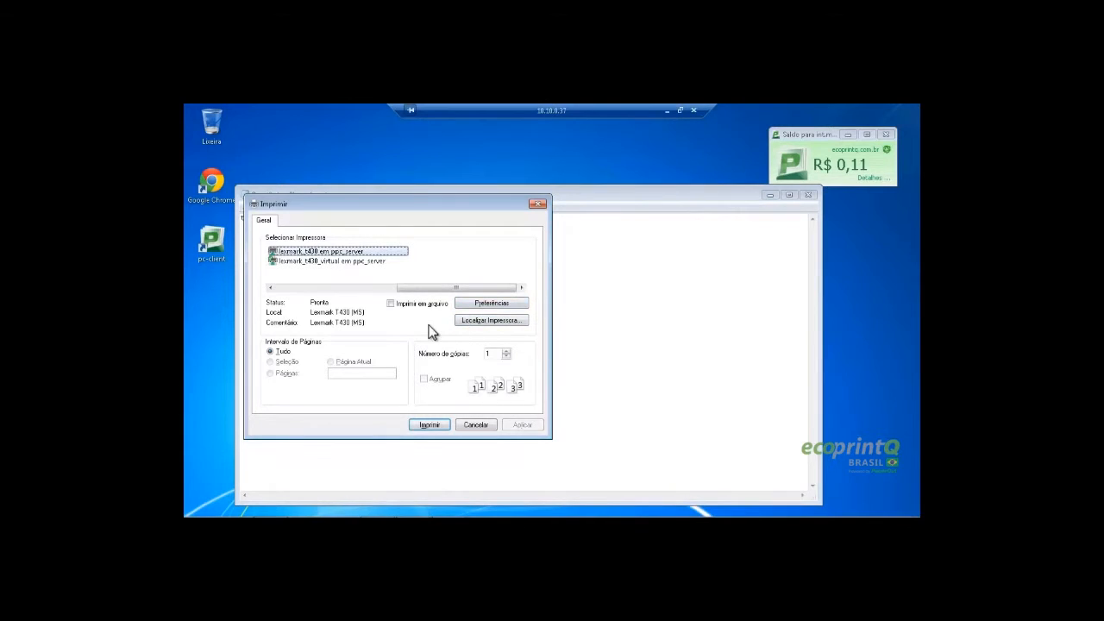
pyautogui.click(330, 262)
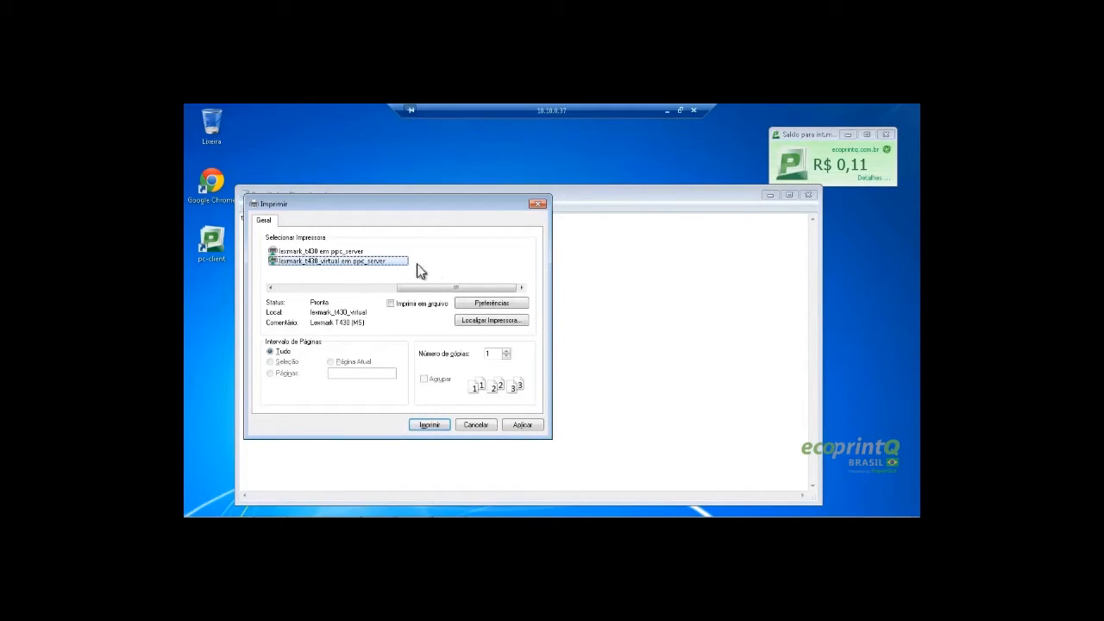
pyautogui.click(438, 426)
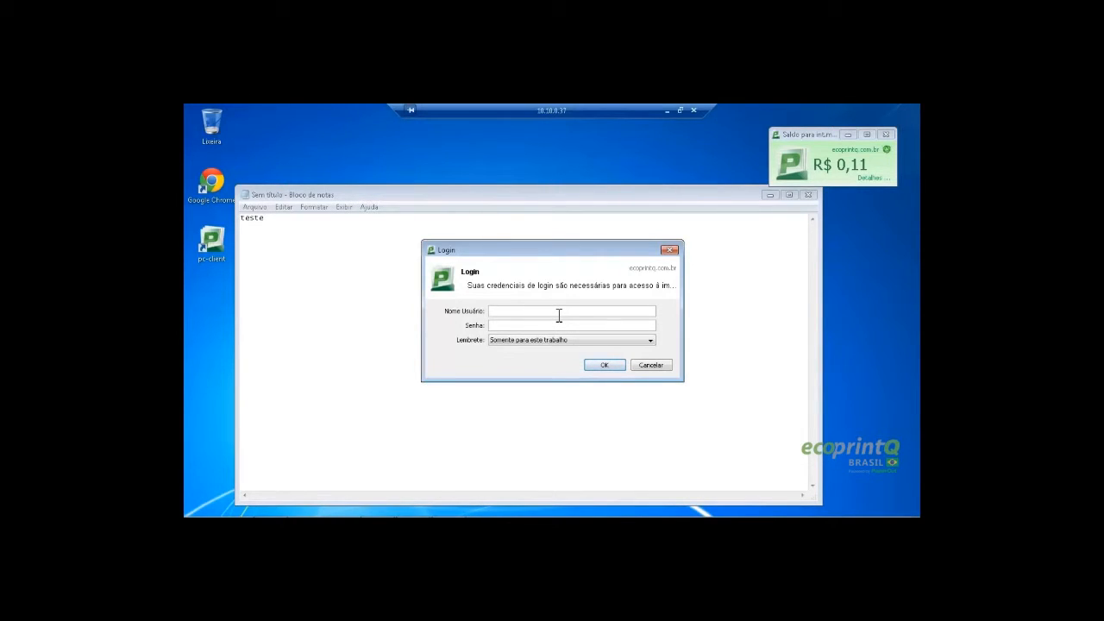
pyautogui.click(559, 316)
pyautogui.write('mar••••••')
pyautogui.click(603, 366)
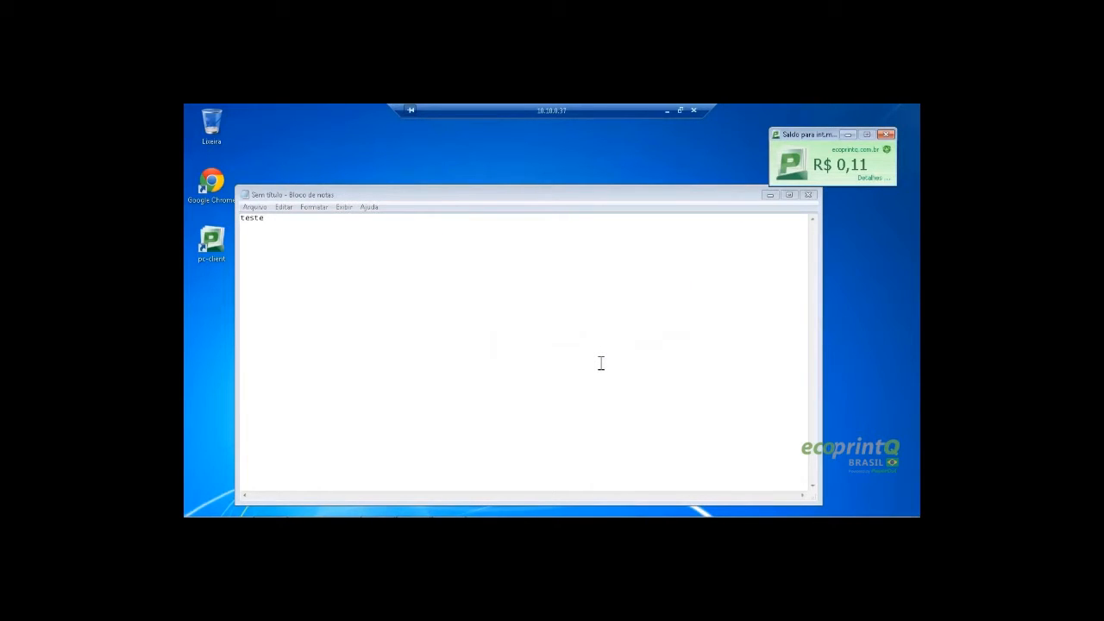
pyautogui.click(601, 363)
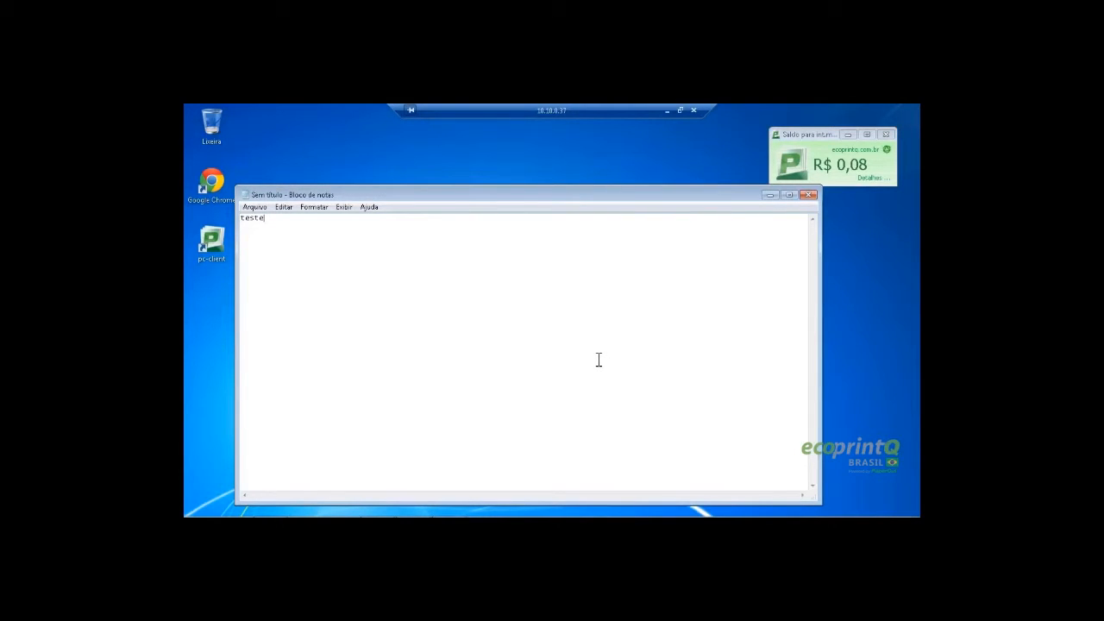
# Minimize the remote session and refresh the local ecoprintQ desktop
pyautogui.click(667, 111)
pyautogui.rightClick(485, 207)
pyautogui.click(524, 243)
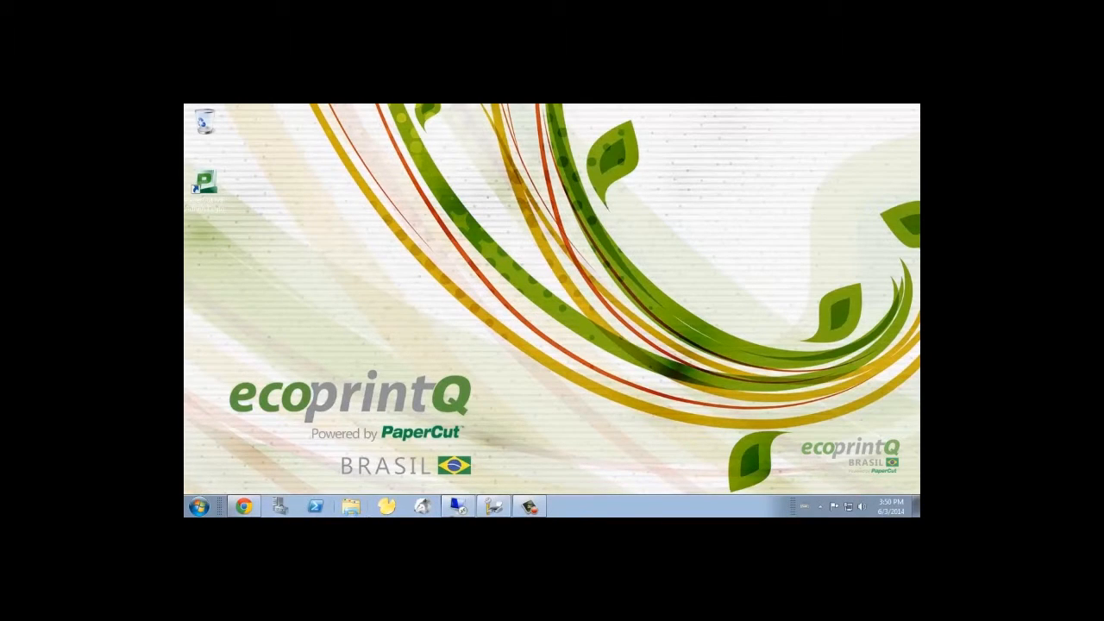
# Add a printer to ppc_server on an existing port using the Samsung SCX-6x55 Series PS driver
pyautogui.click(493, 506)
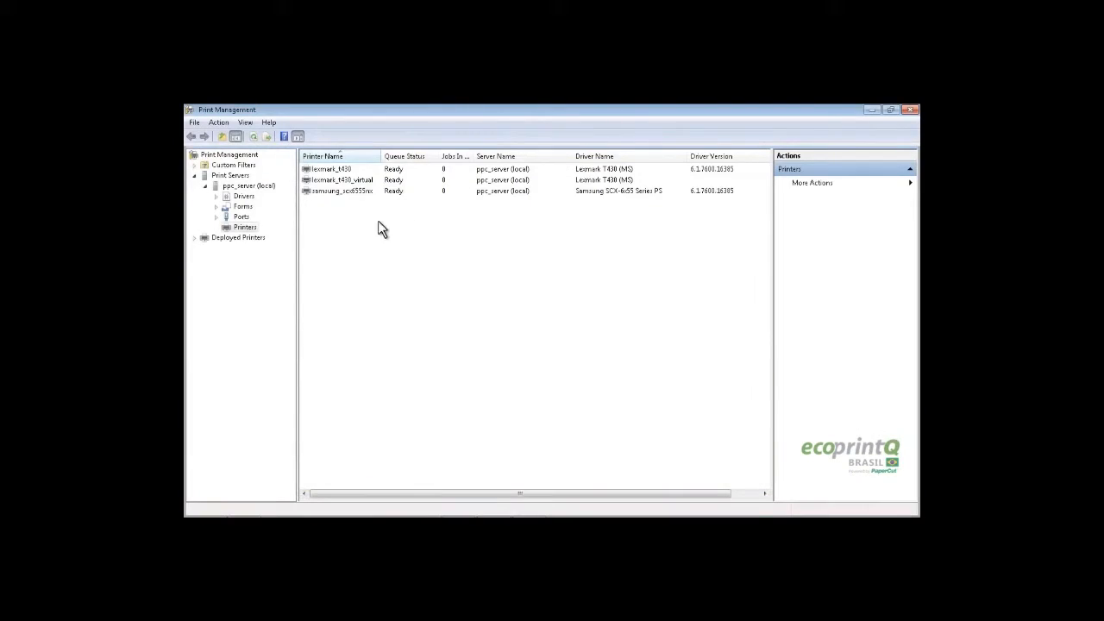
pyautogui.rightClick(326, 228)
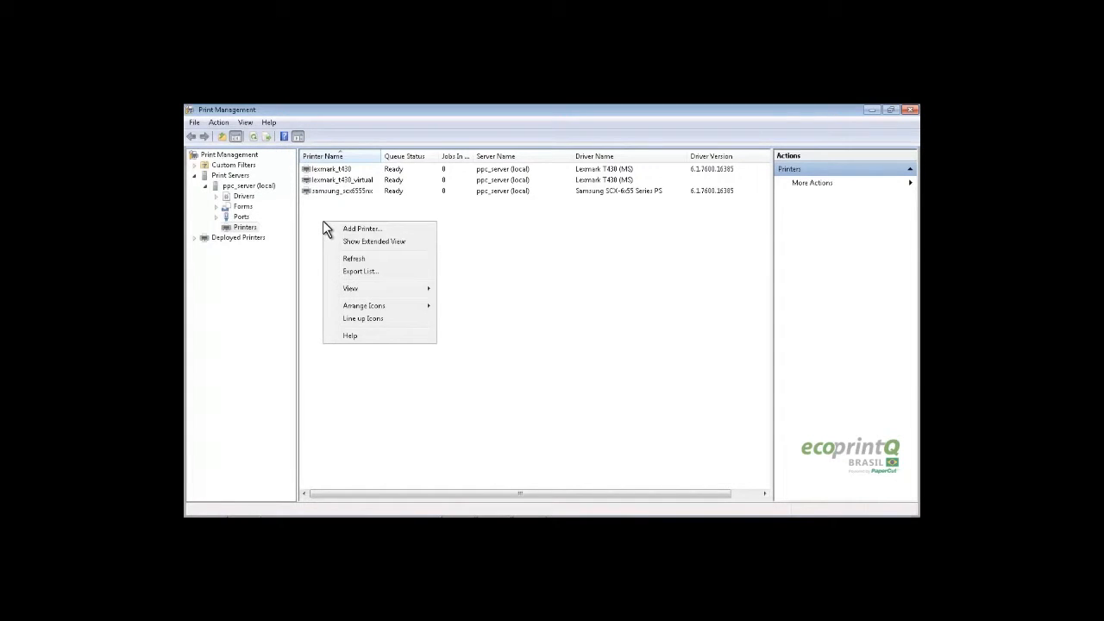
pyautogui.click(388, 228)
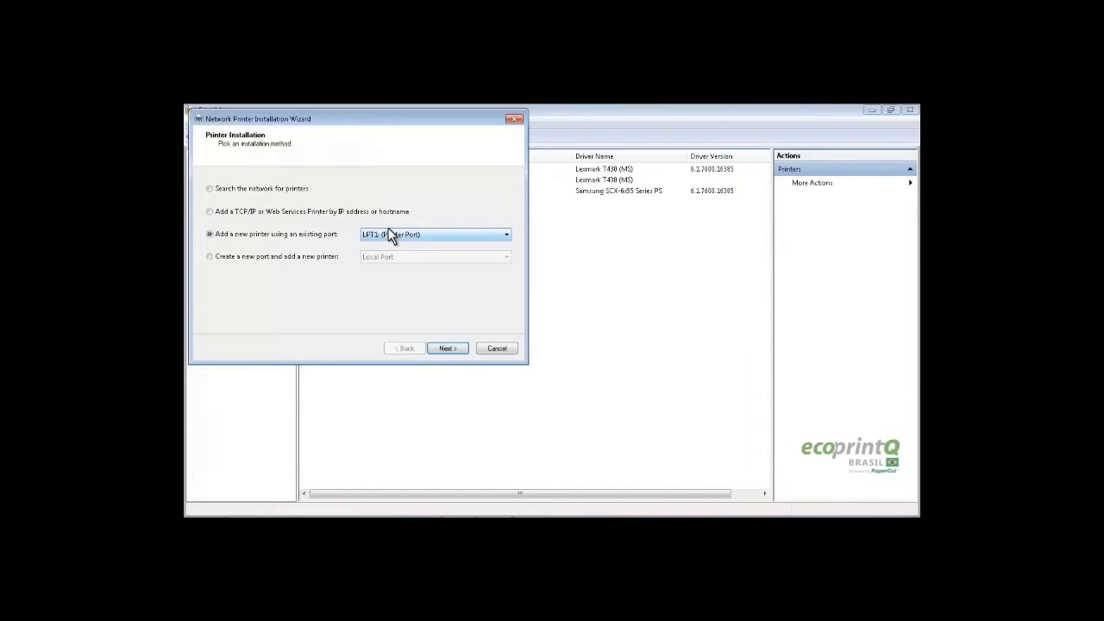
pyautogui.click(451, 350)
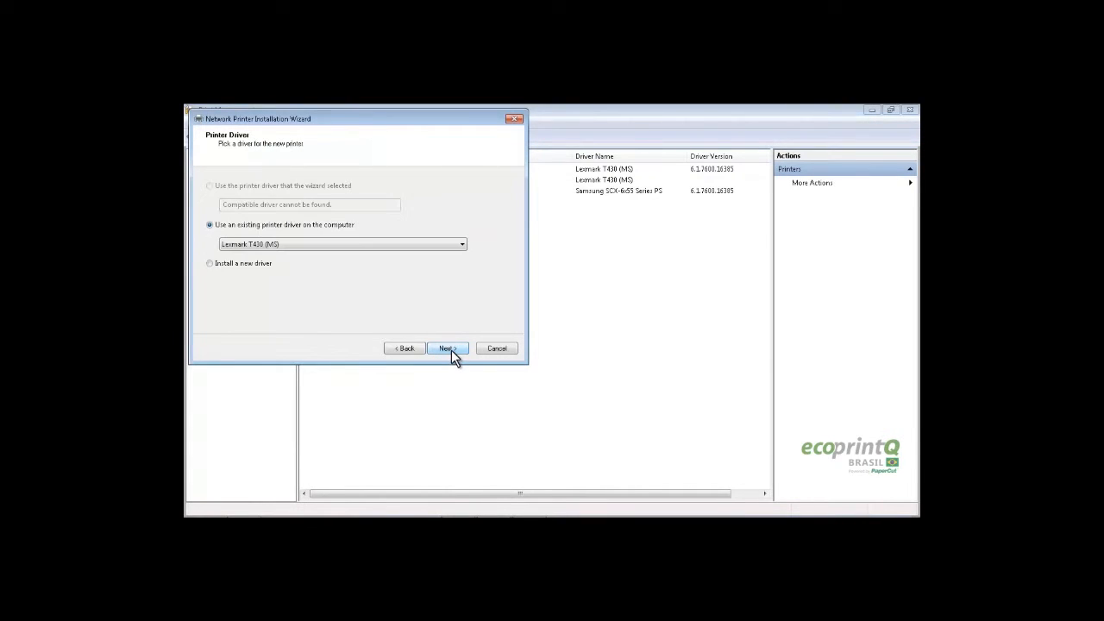
pyautogui.click(293, 240)
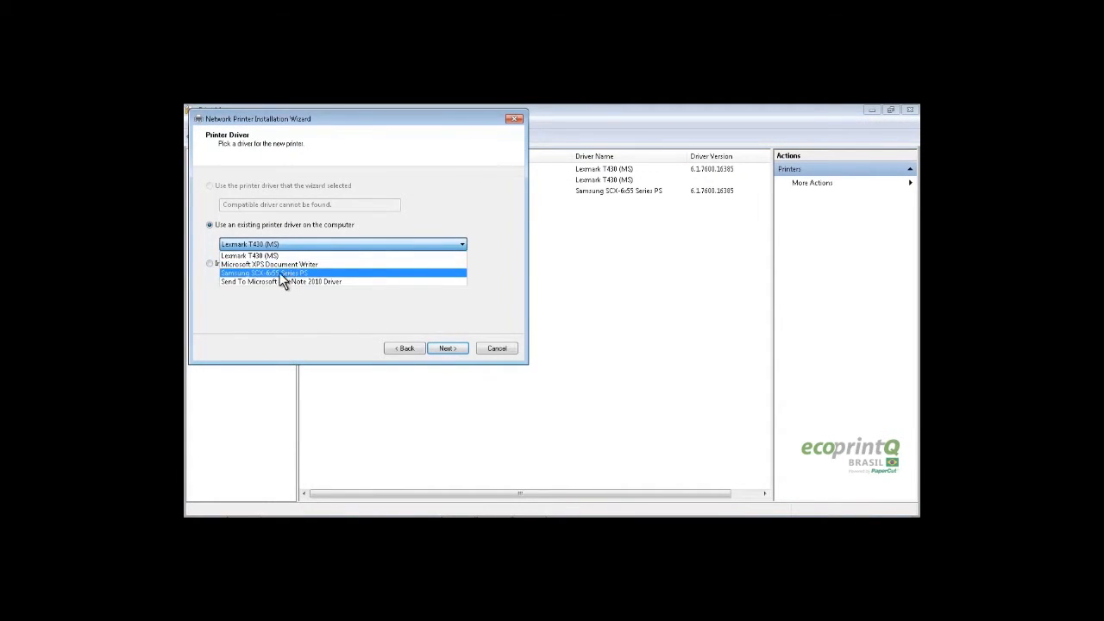
pyautogui.click(249, 271)
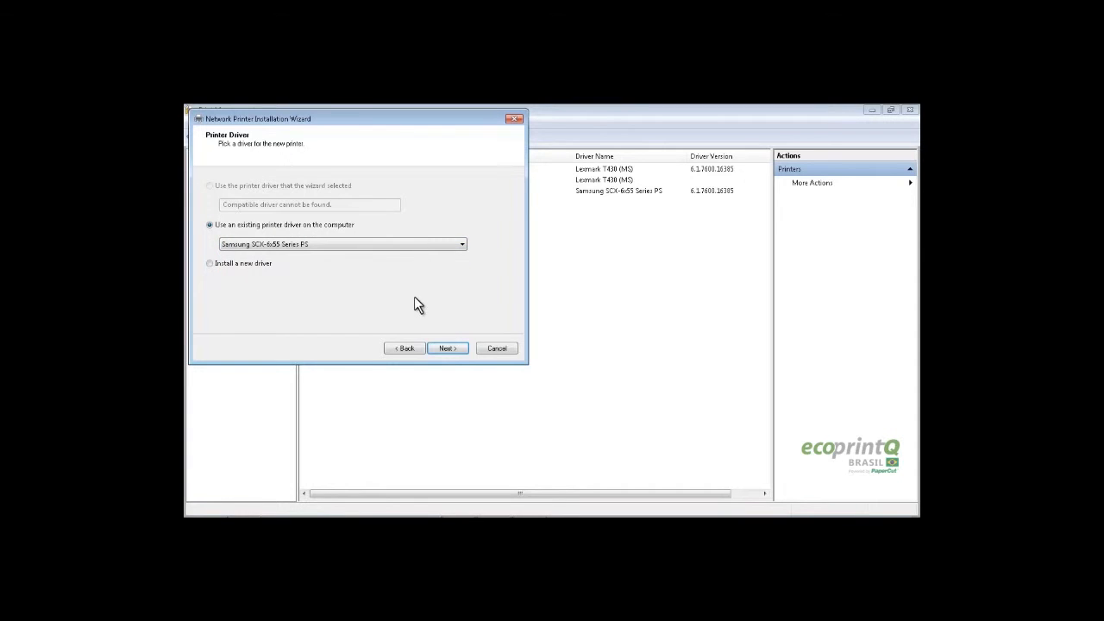
pyautogui.click(447, 347)
# Name it samsung_scx6555nx_virtual, reuse that name for share and location, and finish installing
pyautogui.write('samsung_scx6555nx_virtual')
pyautogui.moveTo(552, 291); pyautogui.dragTo(490, 291)
pyautogui.moveTo(556, 324); pyautogui.dragTo(448, 329)
pyautogui.hotkey('ctrl', 'c')
pyautogui.click(518, 364)
pyautogui.hotkey('ctrl', 'v')
pyautogui.moveTo(556, 291); pyautogui.dragTo(457, 290)
pyautogui.hotkey('ctrl', 'c')
pyautogui.moveTo(569, 323); pyautogui.dragTo(457, 325)
pyautogui.hotkey('ctrl', 'v')
pyautogui.click(543, 342)
pyautogui.hotkey('ctrl', 'v')
pyautogui.click(631, 452)
pyautogui.click(630, 452)
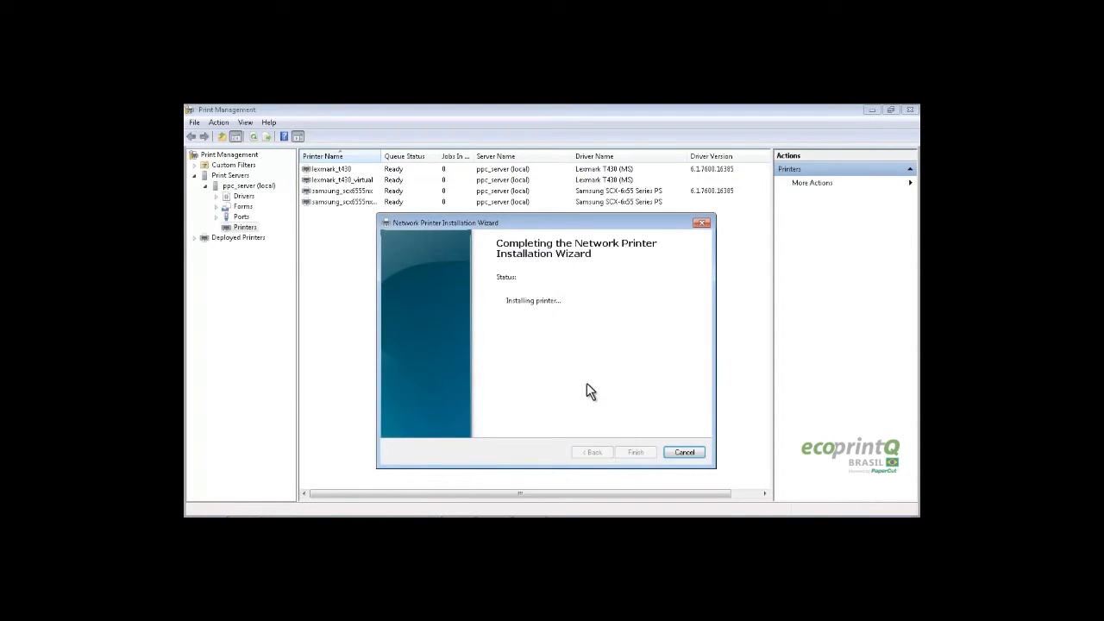
pyautogui.click(636, 453)
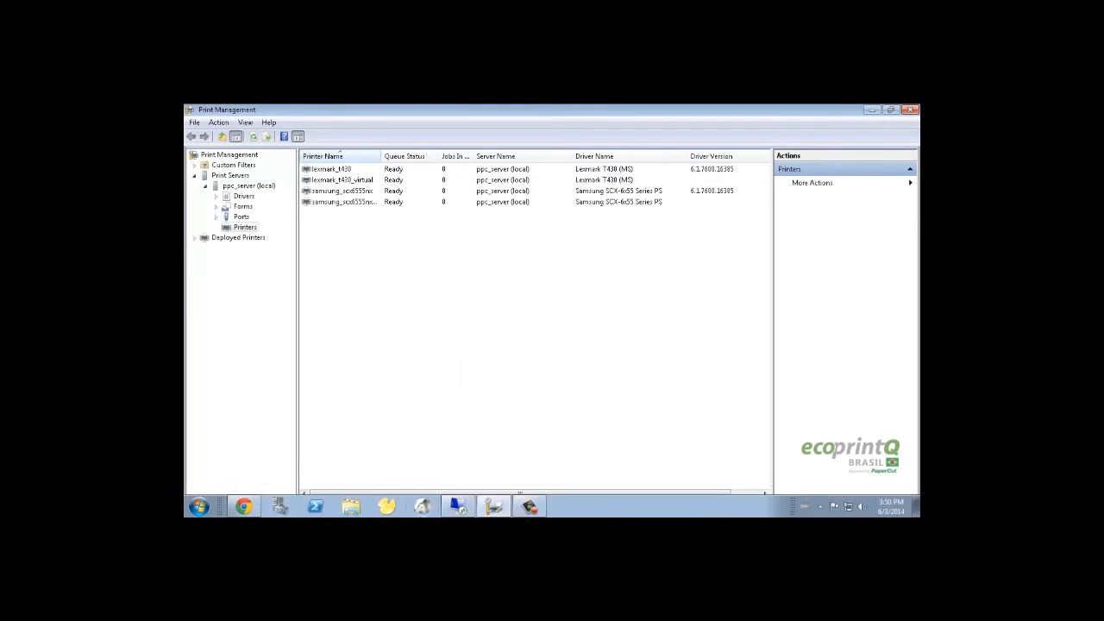
# Open samsung_scx6555nx_virtual's details from the PaperCut printers list
pyautogui.click(244, 507)
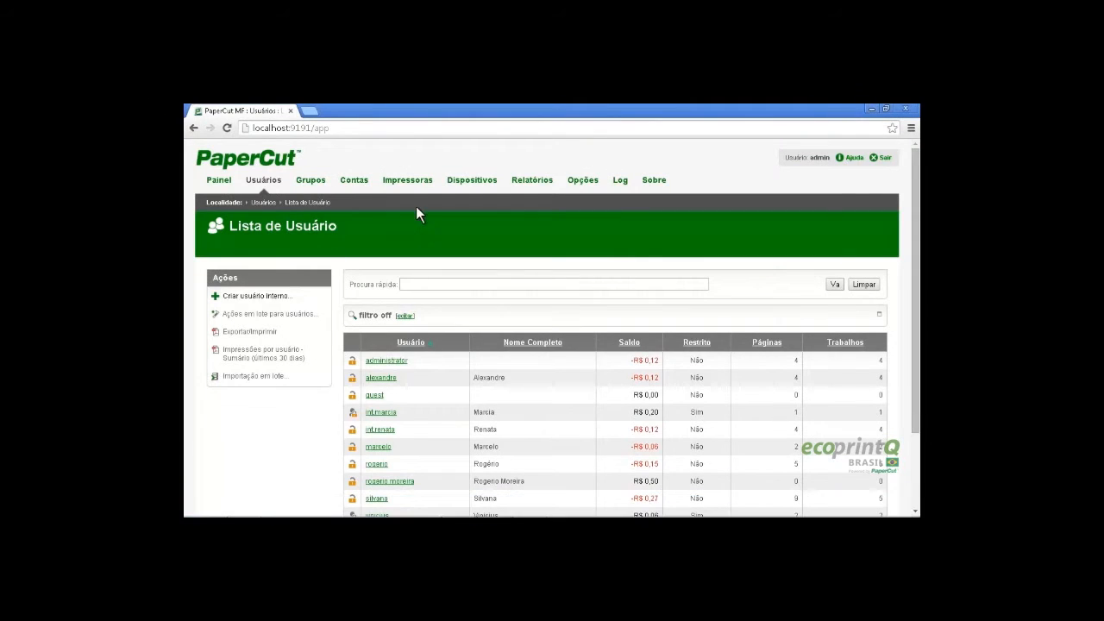
pyautogui.click(417, 183)
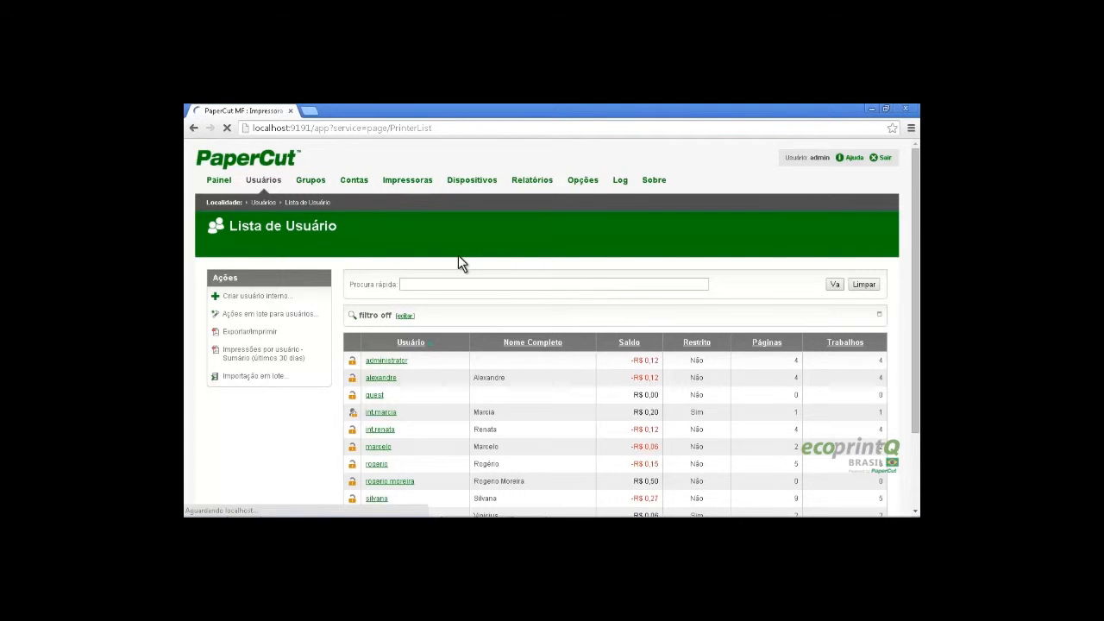
pyautogui.scroll(-1, 519, 301)
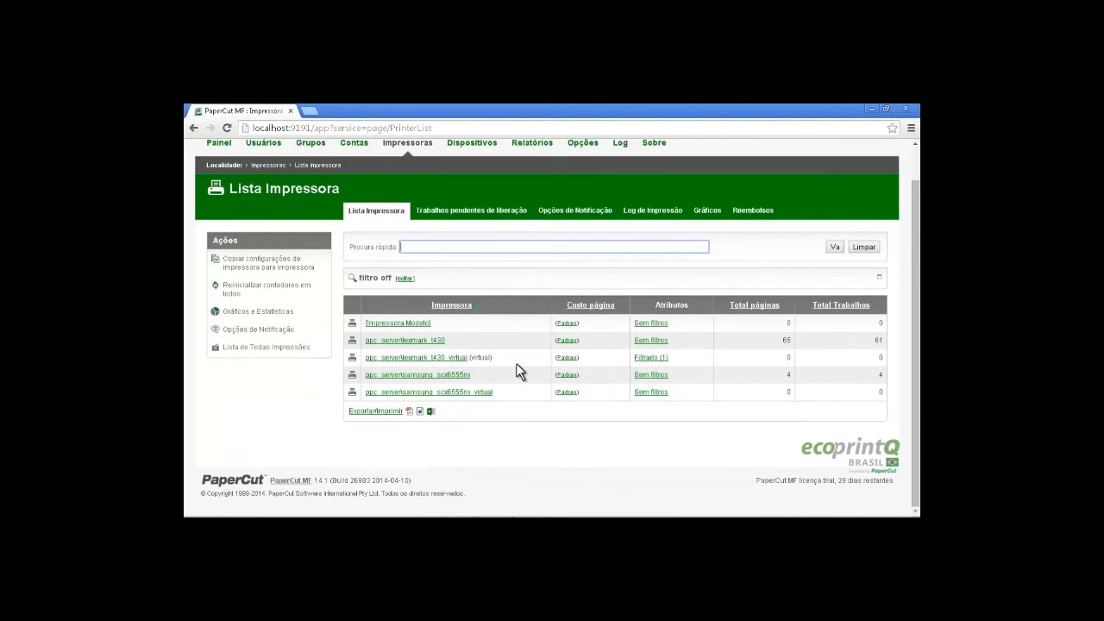
pyautogui.click(470, 400)
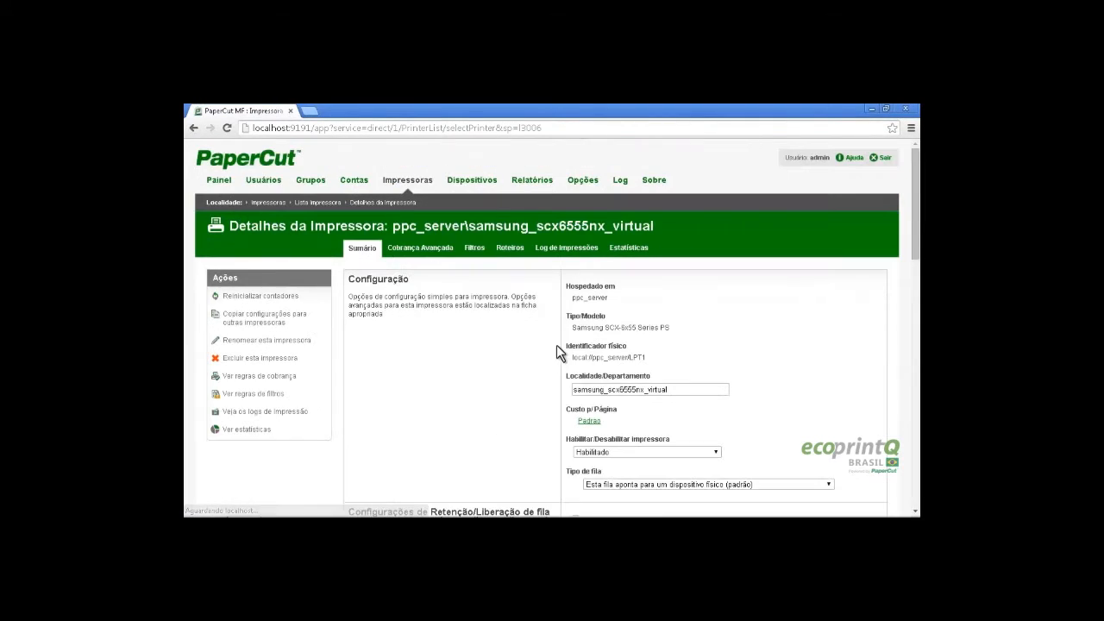
# Make it a virtual queue redirecting to ppc_server\samsung_scx6555nx and save with OK
pyautogui.scroll(-4, 546, 327)
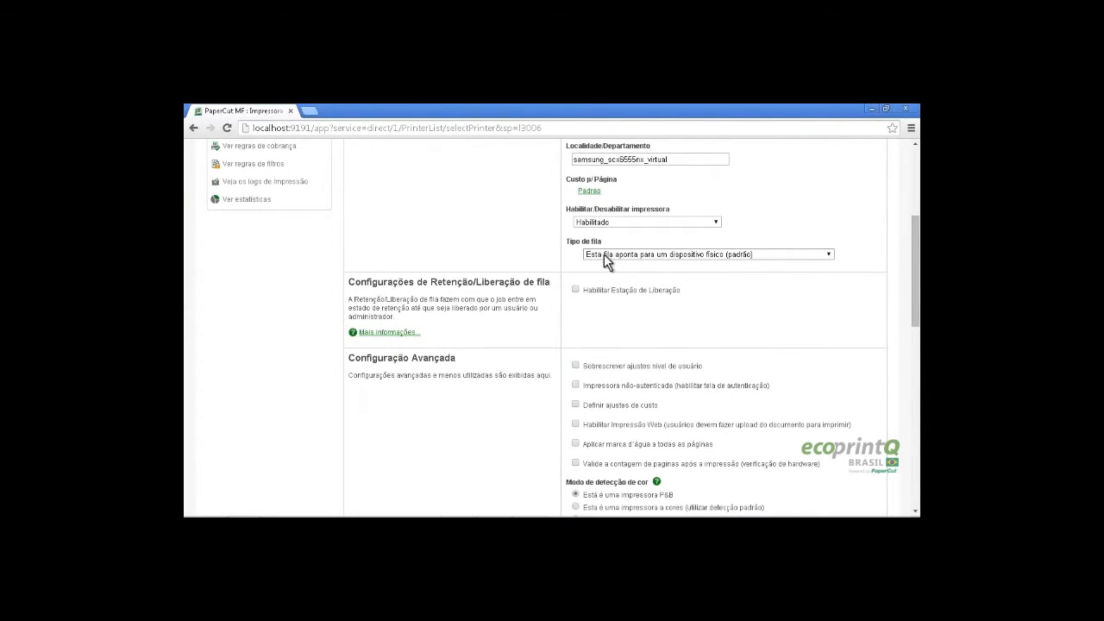
pyautogui.click(606, 255)
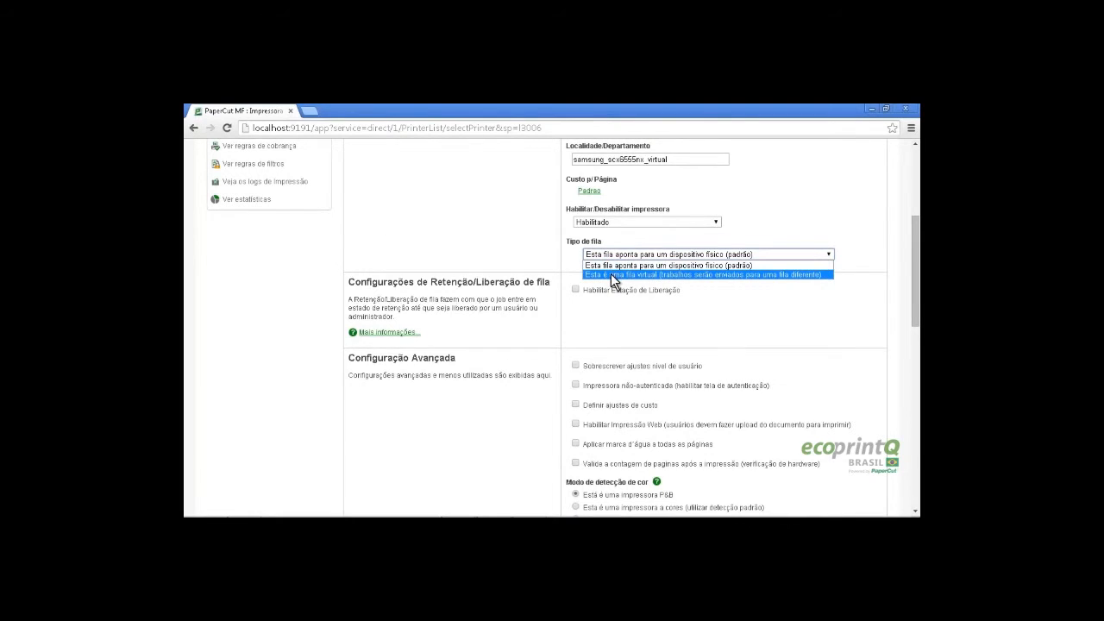
pyautogui.click(610, 273)
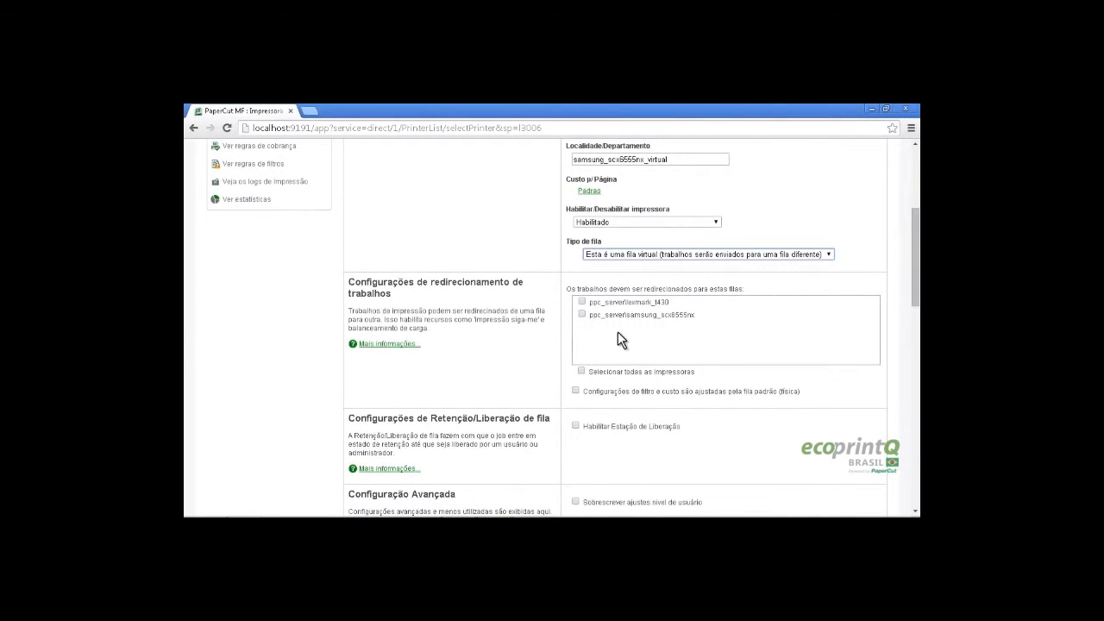
pyautogui.click(618, 315)
pyautogui.scroll(1, 552, 328)
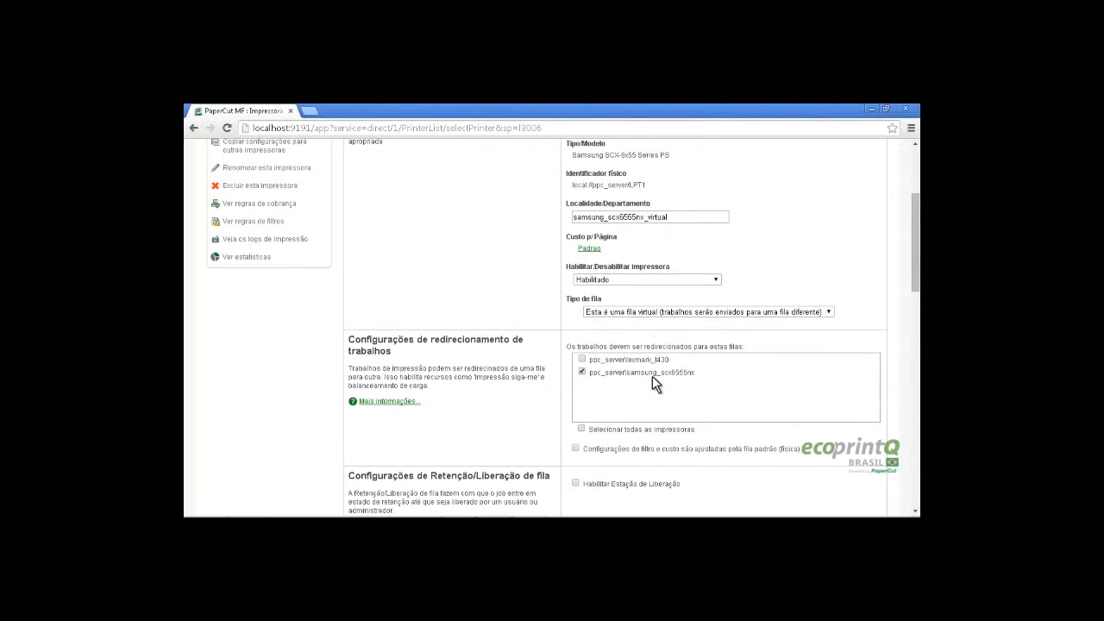
pyautogui.scroll(-10, 539, 352)
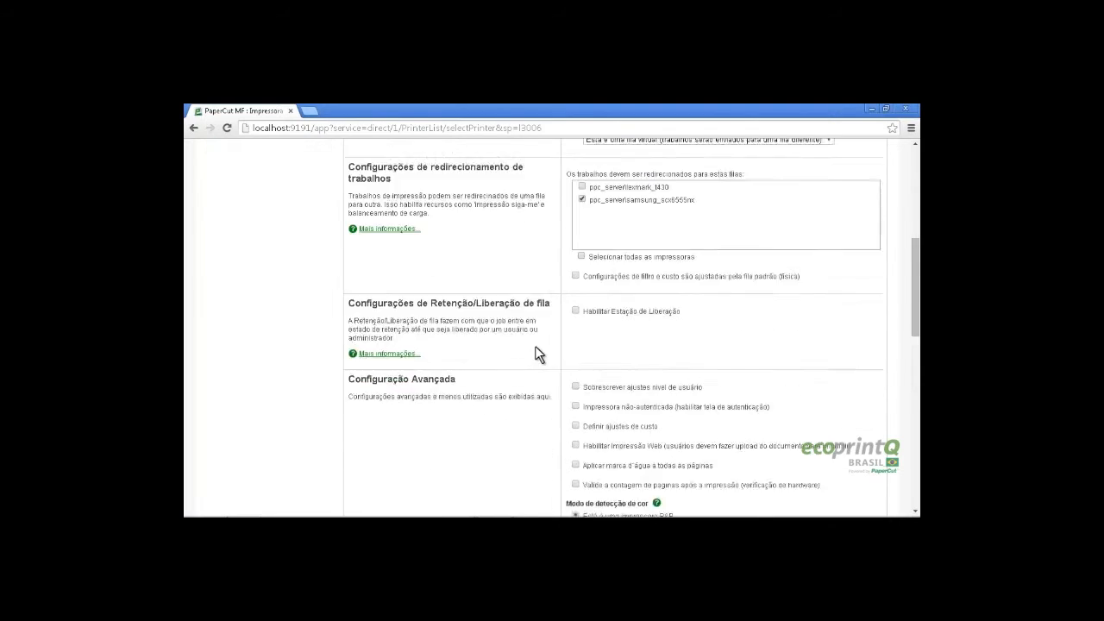
pyautogui.scroll(-5, 542, 346)
pyautogui.click(792, 413)
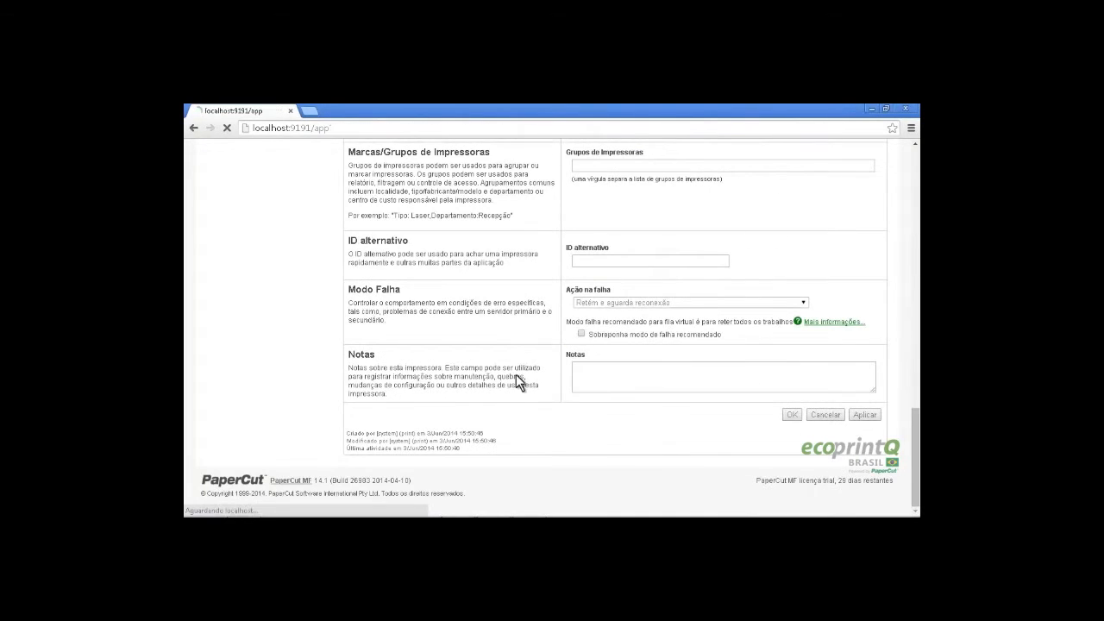
# Copy samsung_scx6555nx's settings to samsung_scx6555nx_virtual, targeting Impressoras e Dispositivos
pyautogui.scroll(-1, 525, 345)
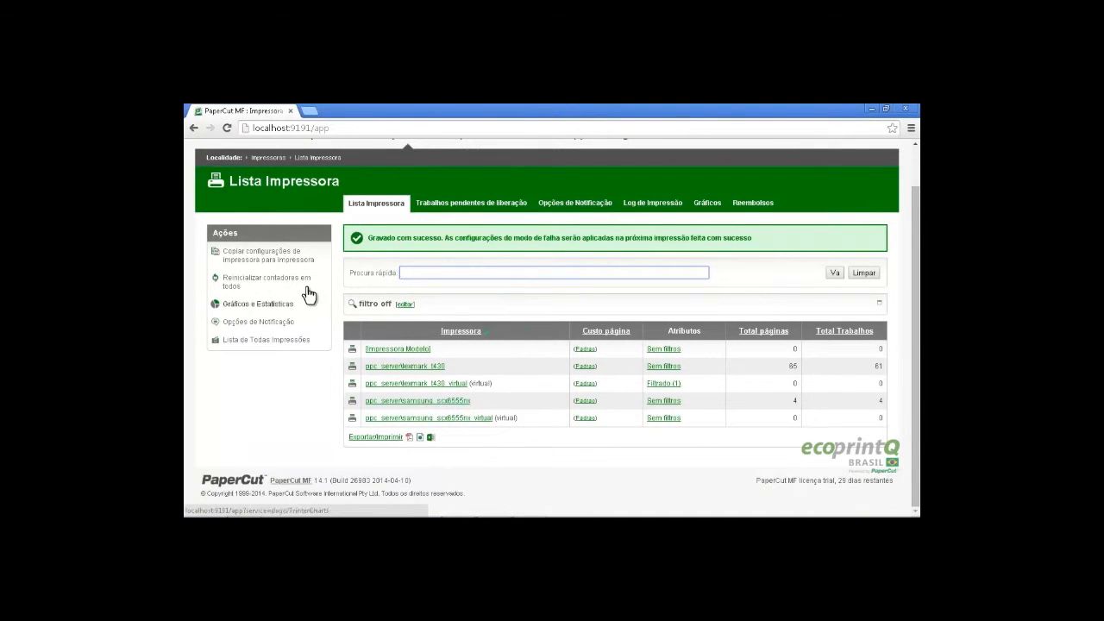
pyautogui.click(283, 254)
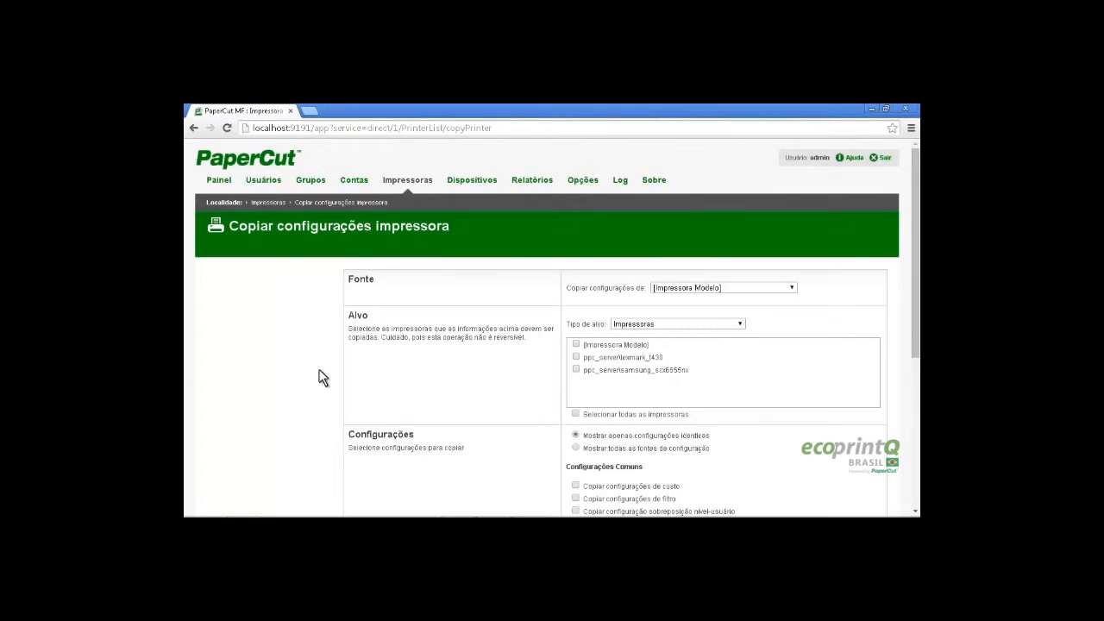
pyautogui.scroll(-1, 319, 372)
pyautogui.click(702, 231)
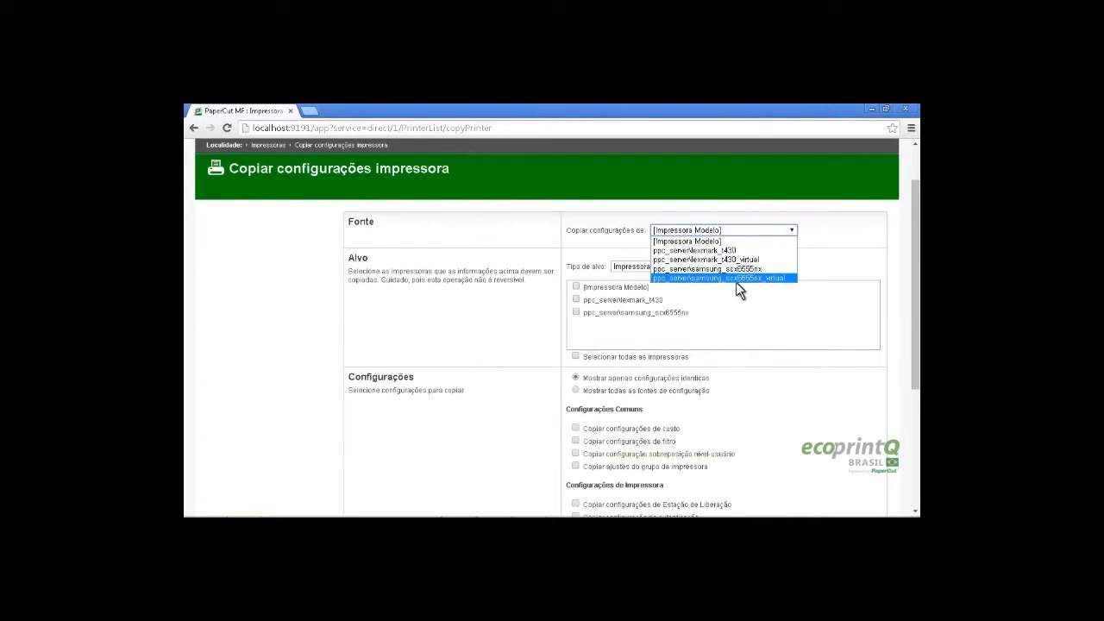
pyautogui.click(727, 269)
pyautogui.click(678, 325)
pyautogui.click(672, 337)
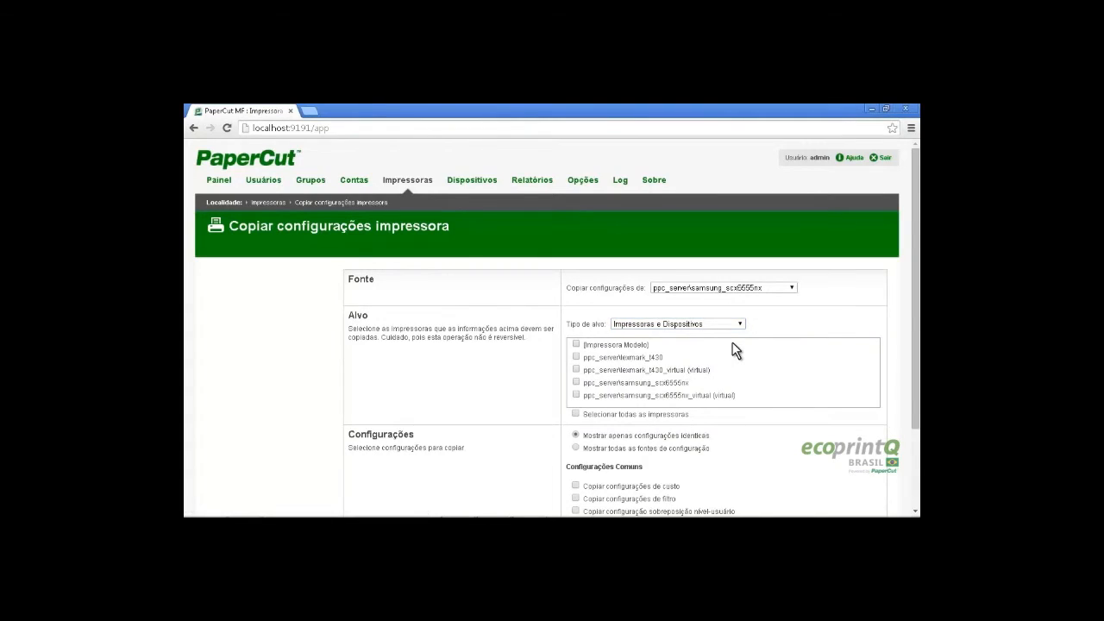
pyautogui.scroll(-1, 674, 371)
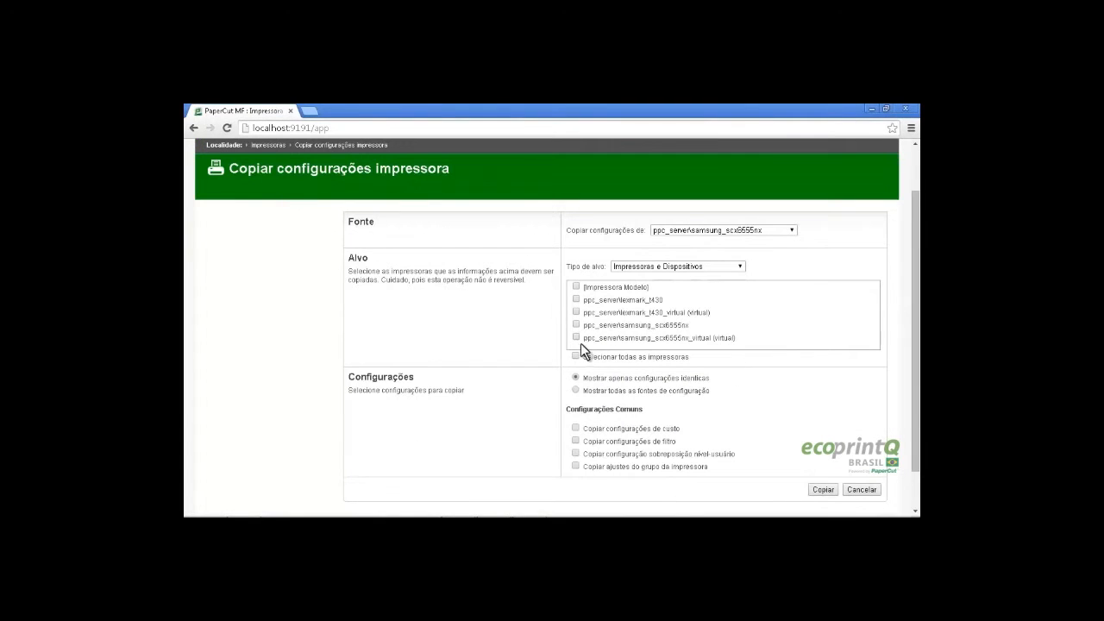
pyautogui.click(689, 338)
pyautogui.scroll(-1, 545, 344)
pyautogui.scroll(-1, 535, 351)
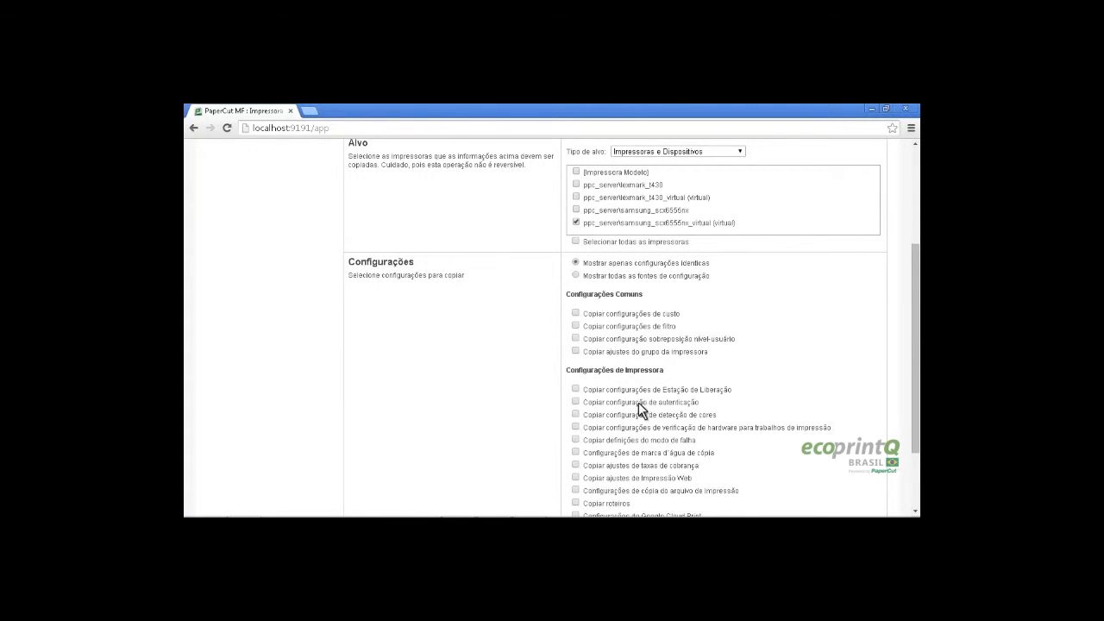
pyautogui.scroll(-1, 635, 400)
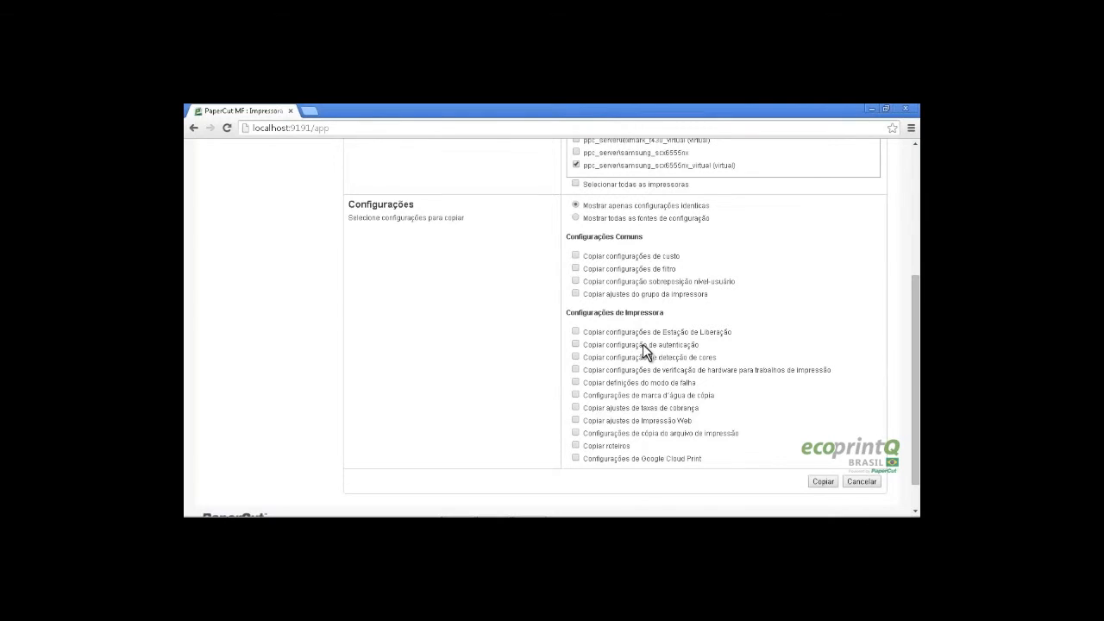
pyautogui.click(815, 482)
# Open the physical samsung_scx6555nx printer's details and save its settings
pyautogui.scroll(-1, 489, 398)
pyautogui.click(453, 401)
pyautogui.scroll(-5, 560, 381)
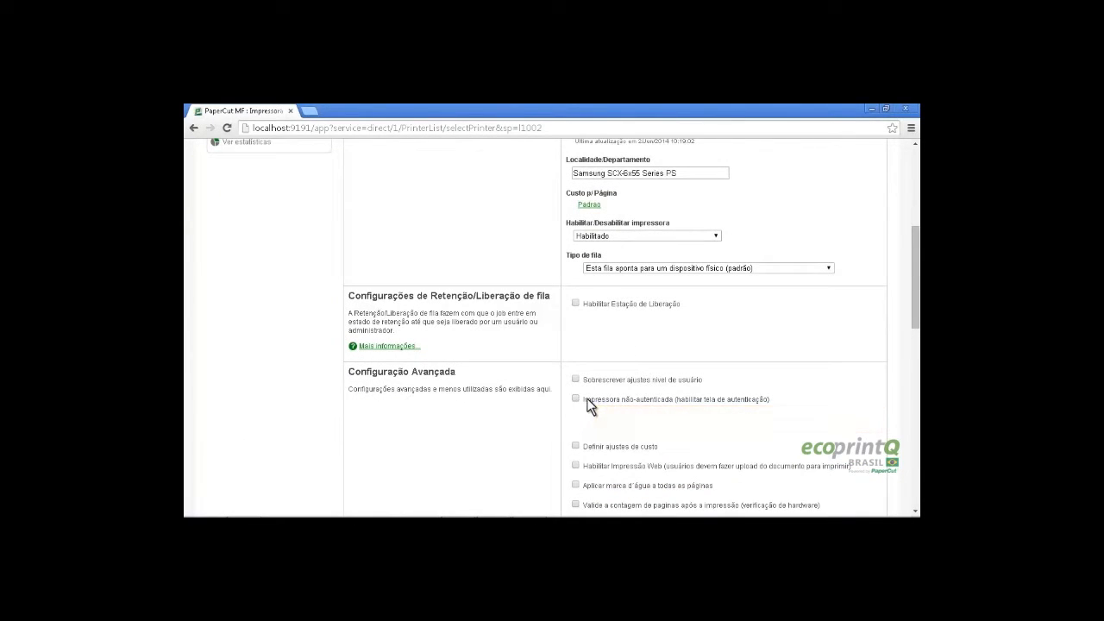
pyautogui.scroll(-15, 642, 400)
pyautogui.click(792, 415)
pyautogui.scroll(-1, 518, 388)
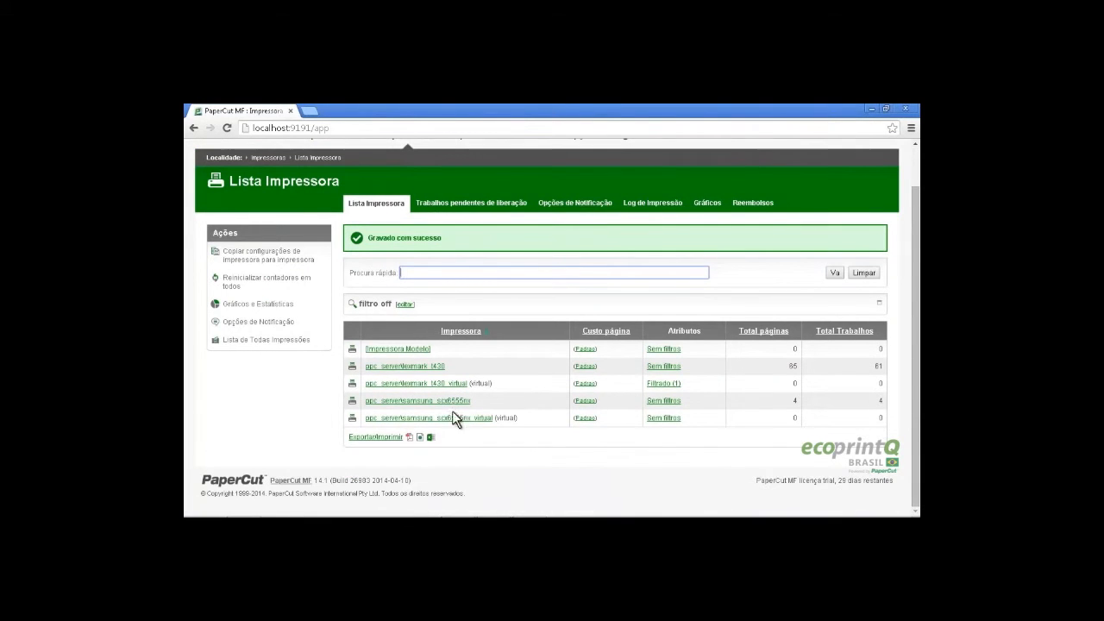
# Save samsung_scx6555nx_virtual as an unauthenticated printer, then minimize Chrome to show Print Management
pyautogui.click(474, 419)
pyautogui.scroll(-2, 495, 390)
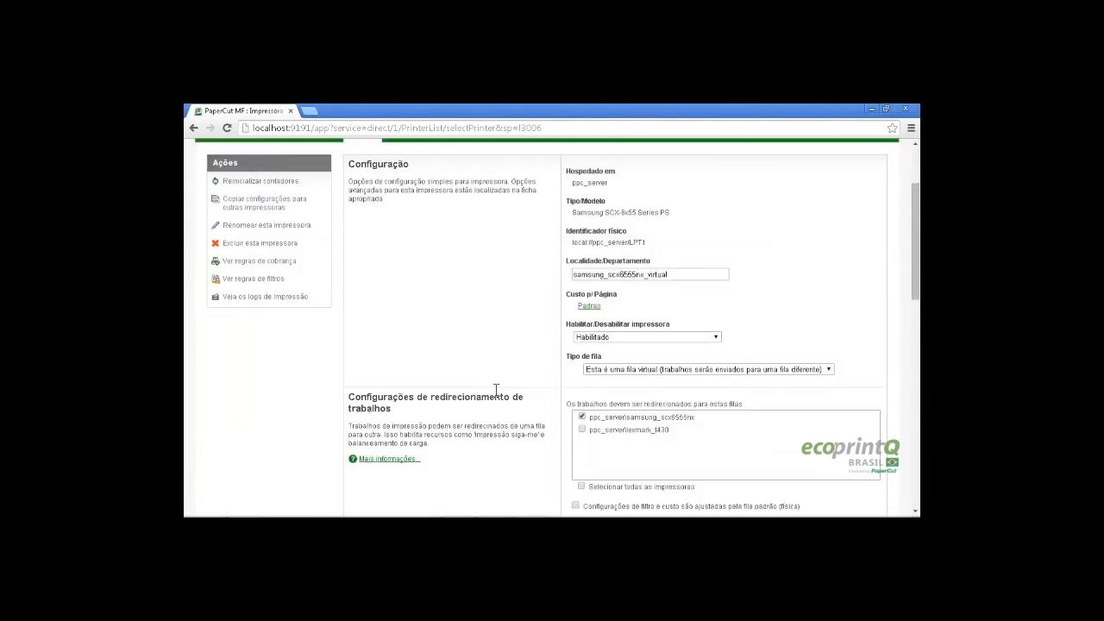
pyautogui.scroll(-5, 496, 389)
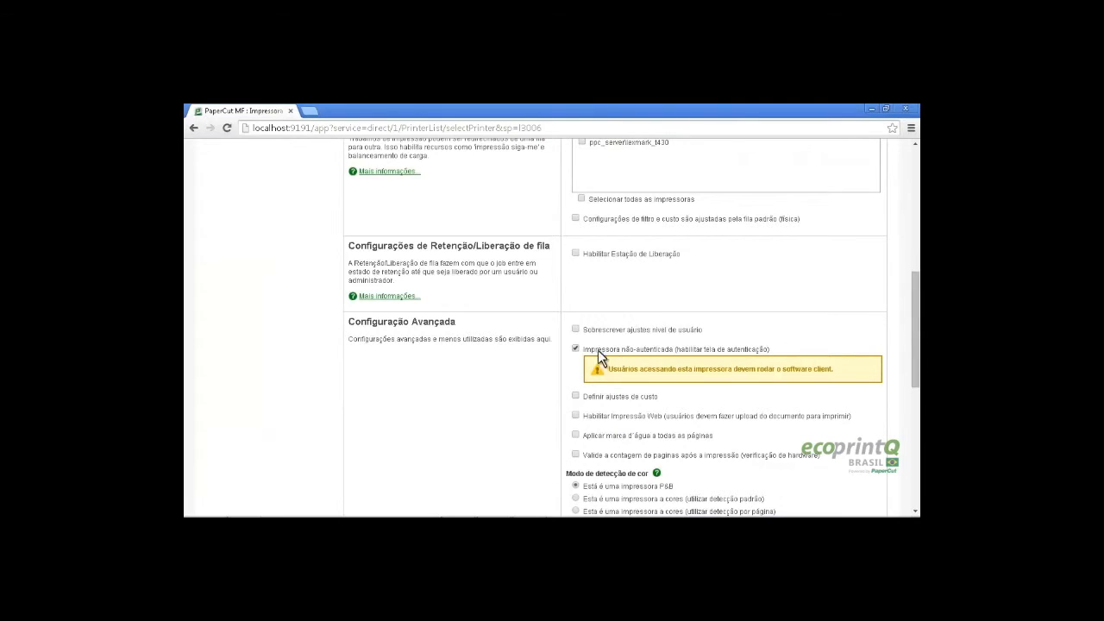
pyautogui.scroll(6, 724, 364)
pyautogui.scroll(-13, 724, 364)
pyautogui.click(793, 416)
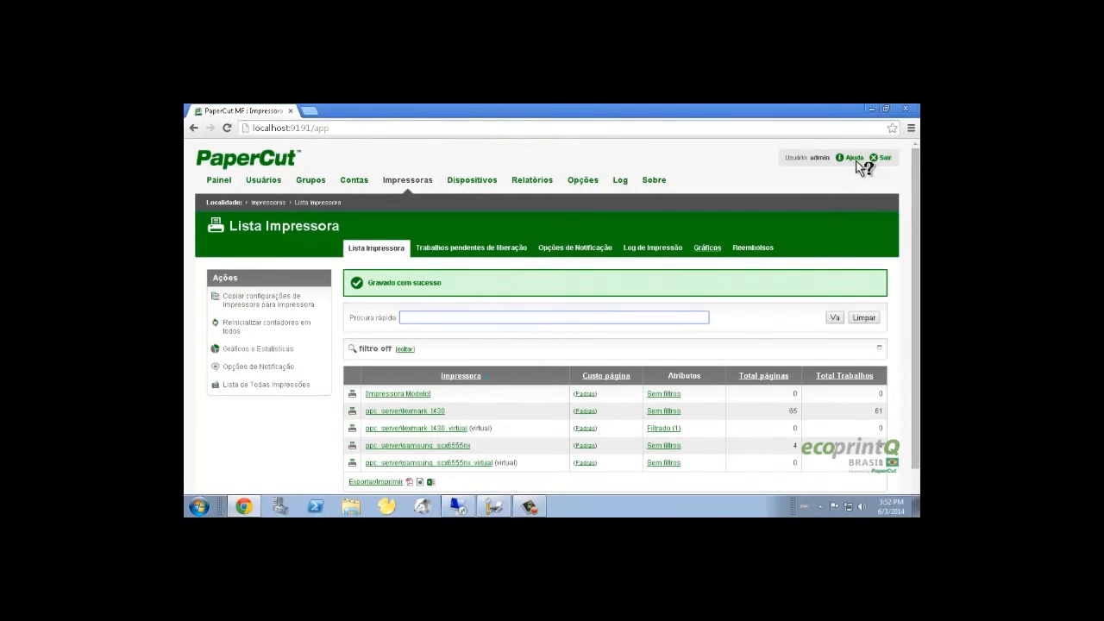
pyautogui.click(871, 109)
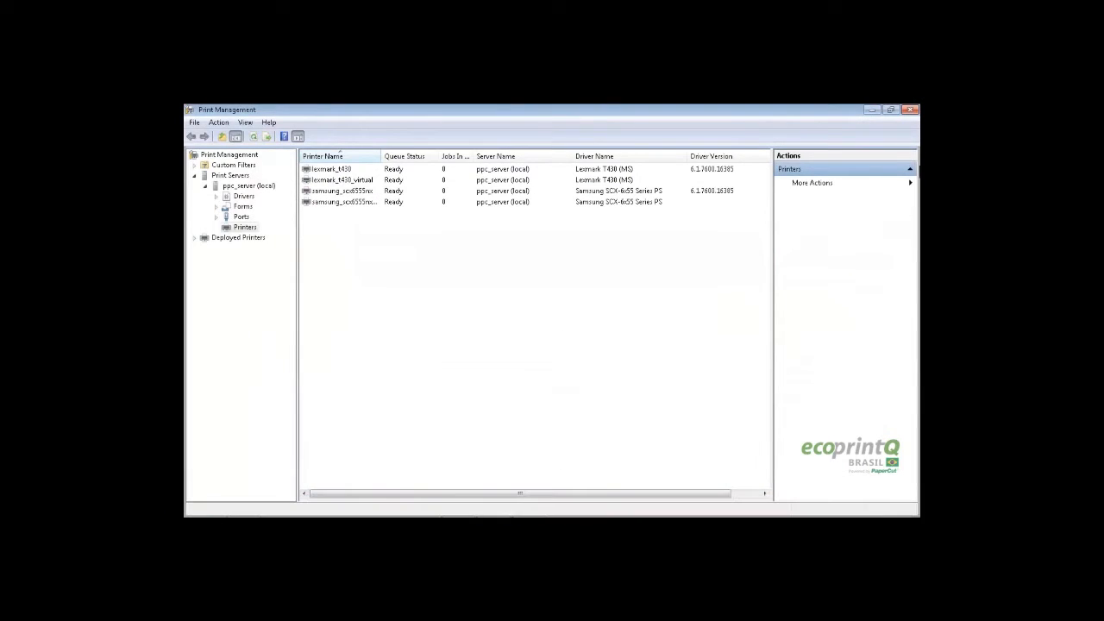
# Refresh ppc_server's shares, connect to samsung_scx6555nx_virtual, and close its queue window
pyautogui.click(873, 110)
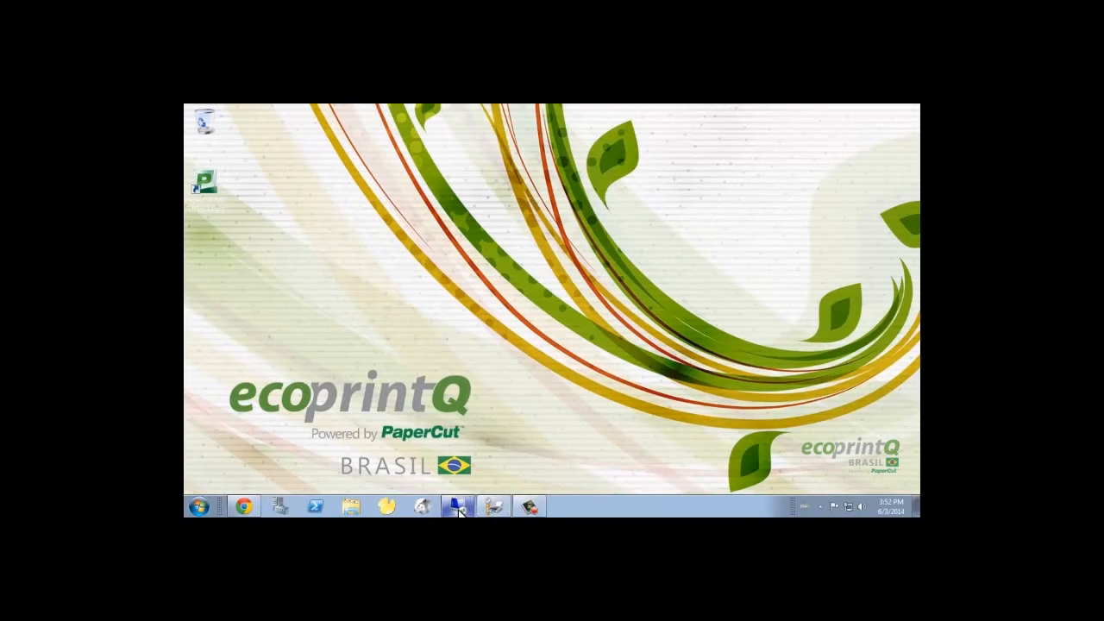
pyautogui.moveTo(466, 512)
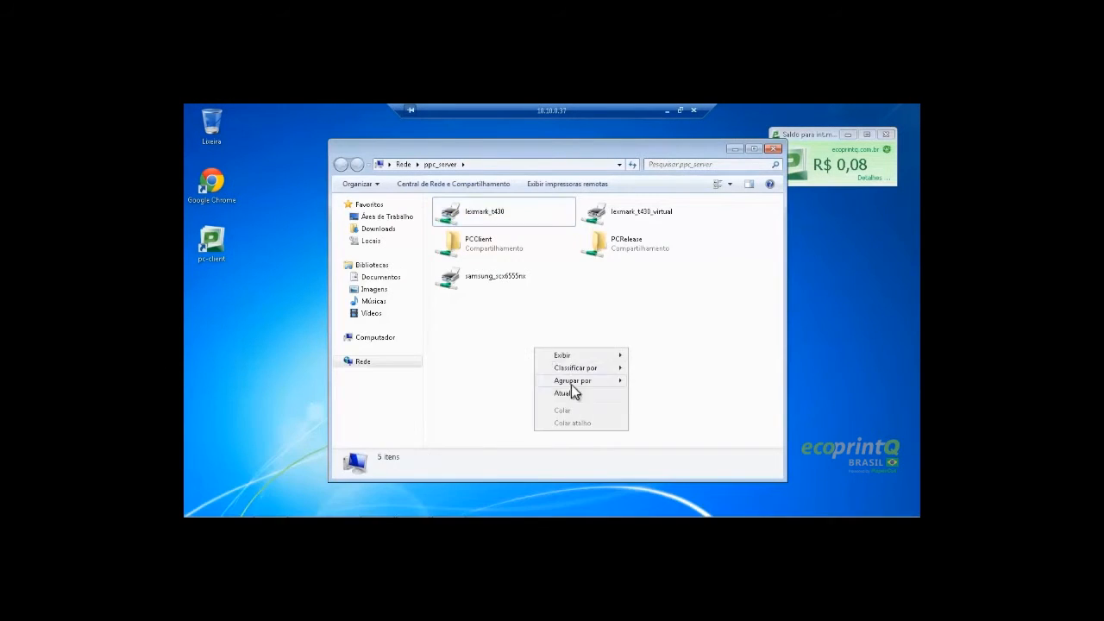
pyautogui.click(572, 390)
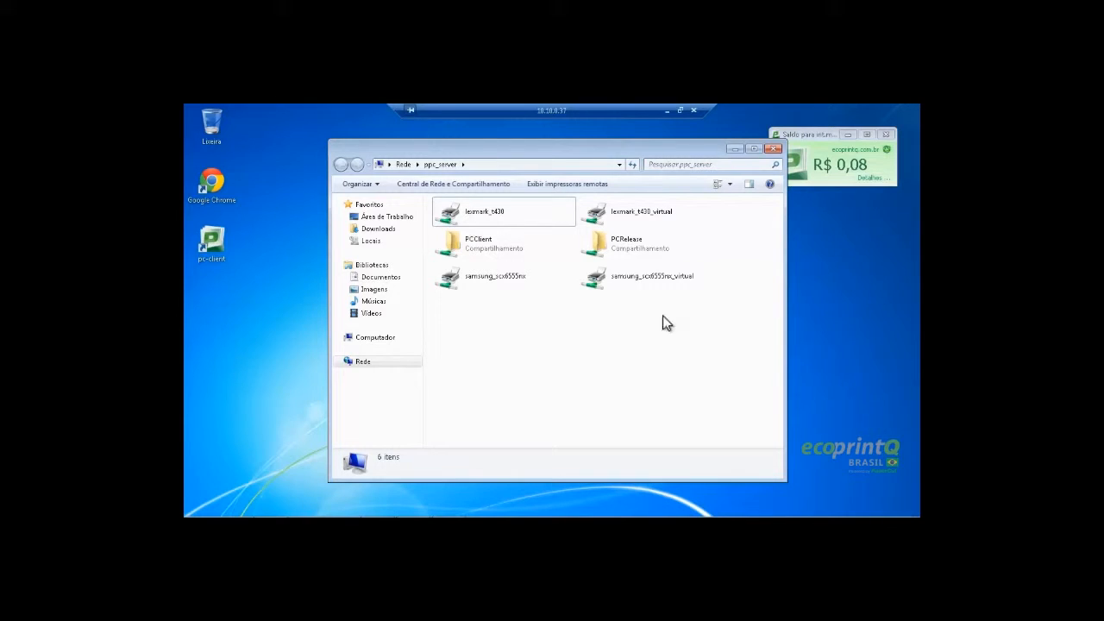
pyautogui.click(664, 283)
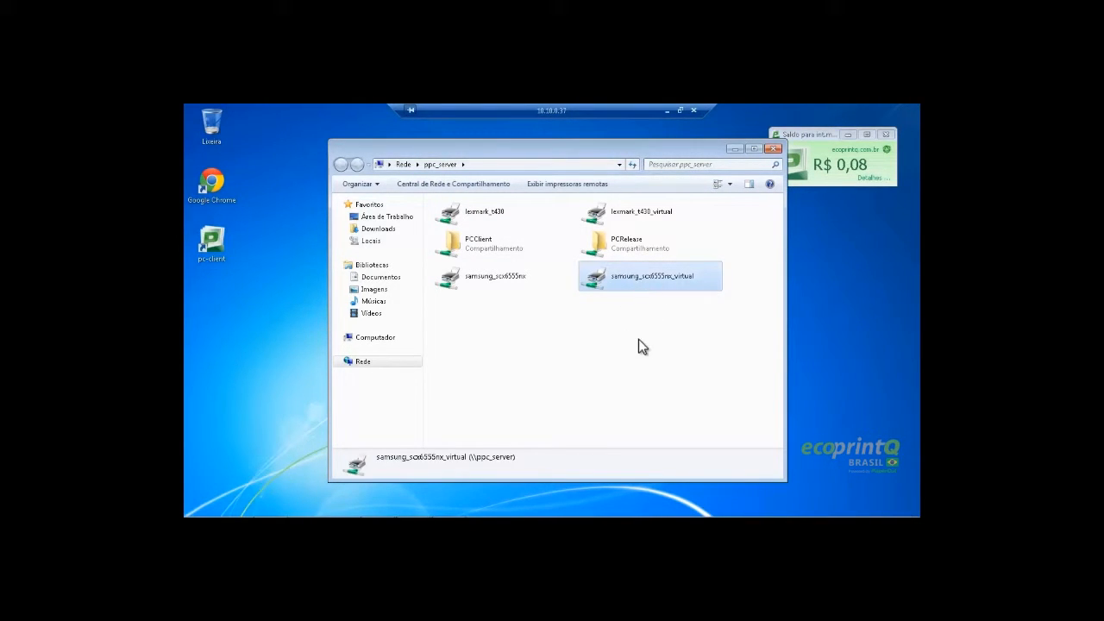
pyautogui.press('Return')
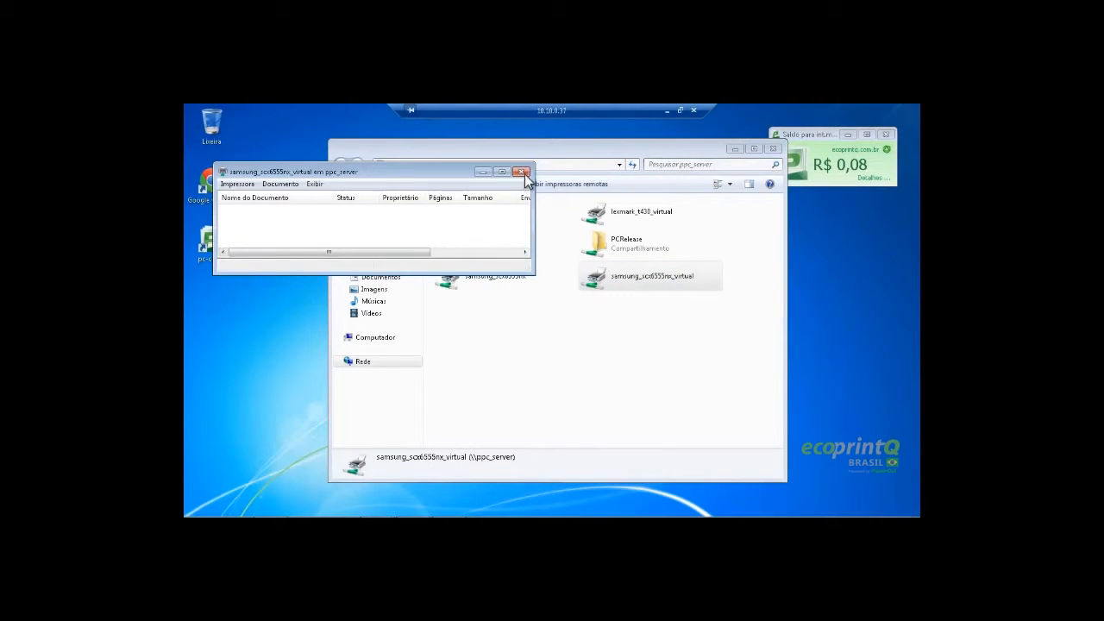
pyautogui.click(522, 171)
pyautogui.moveTo(204, 511)
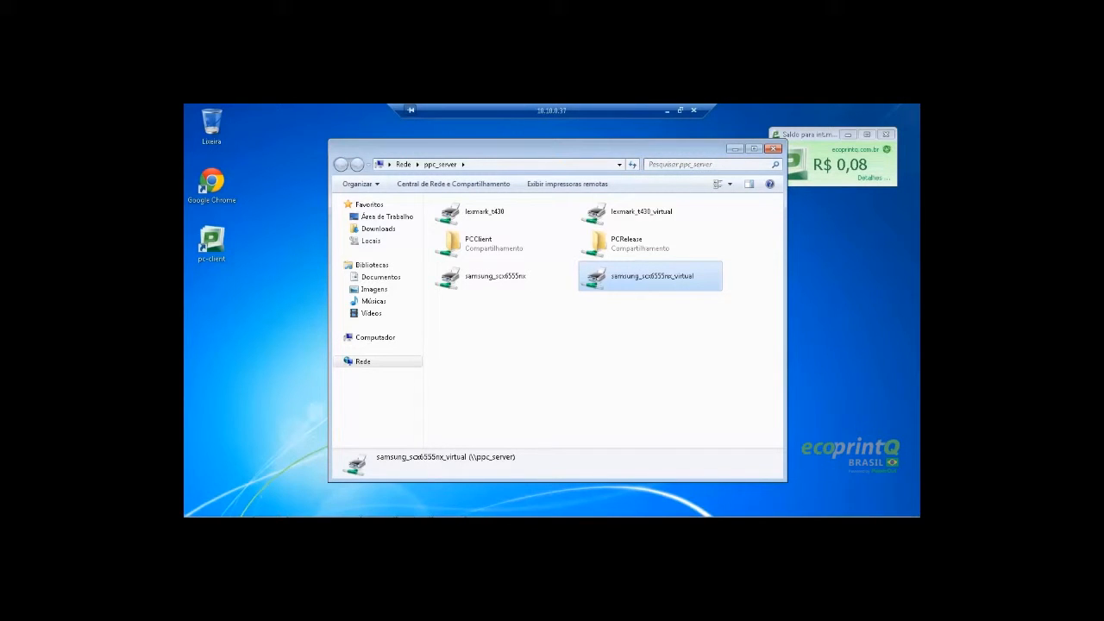
# Print the teste note from Notepad to samsung_scx6555nx_virtual
pyautogui.click(419, 509)
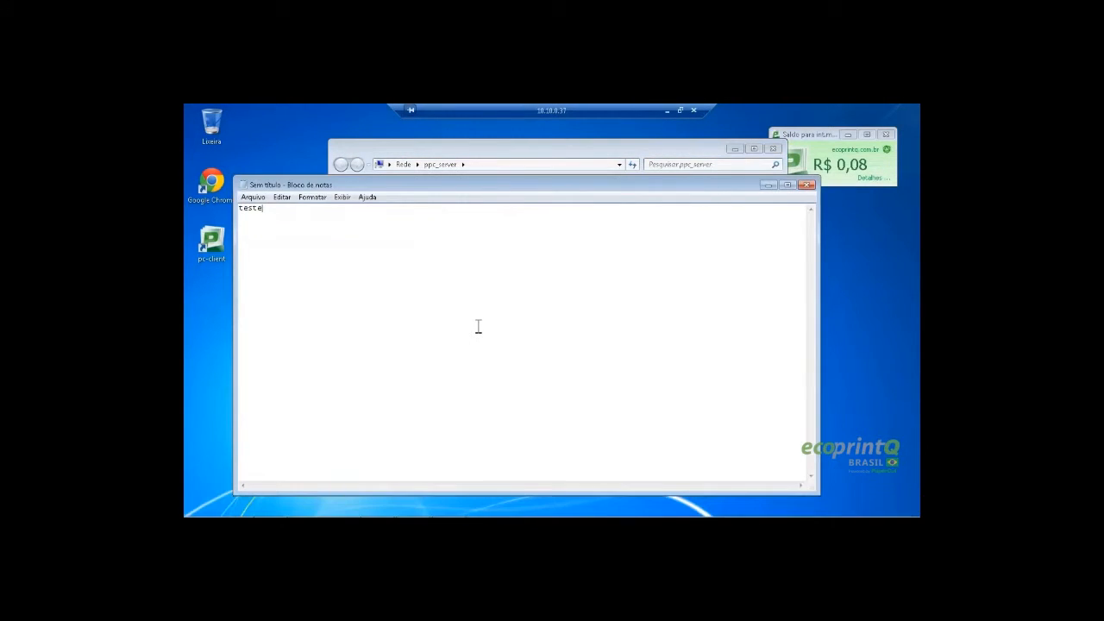
pyautogui.hotkey('ctrl', 'p')
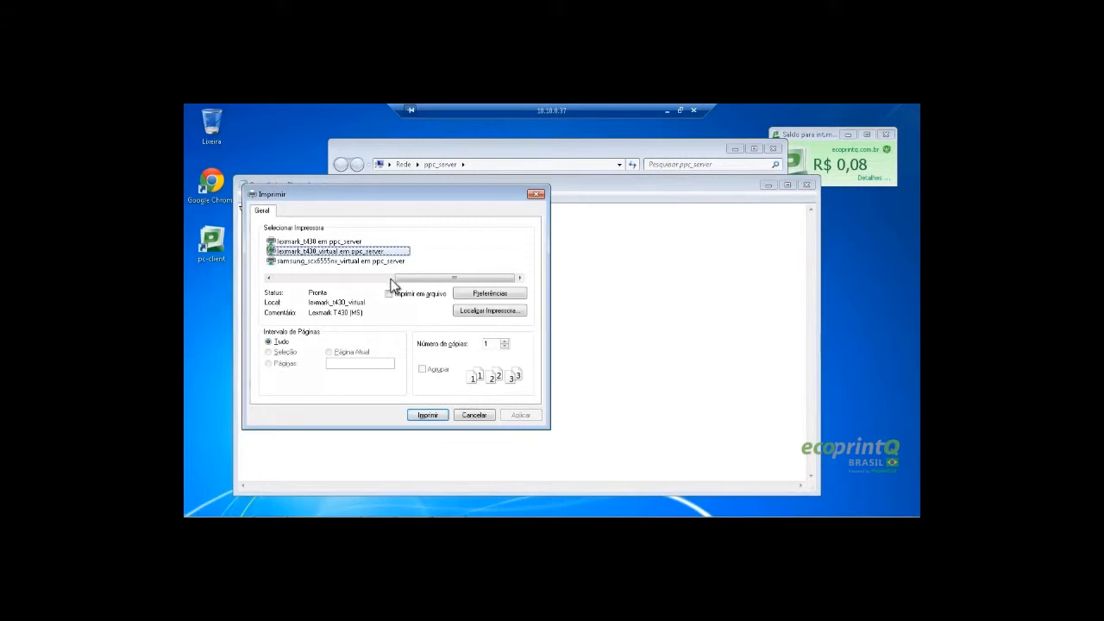
pyautogui.click(331, 260)
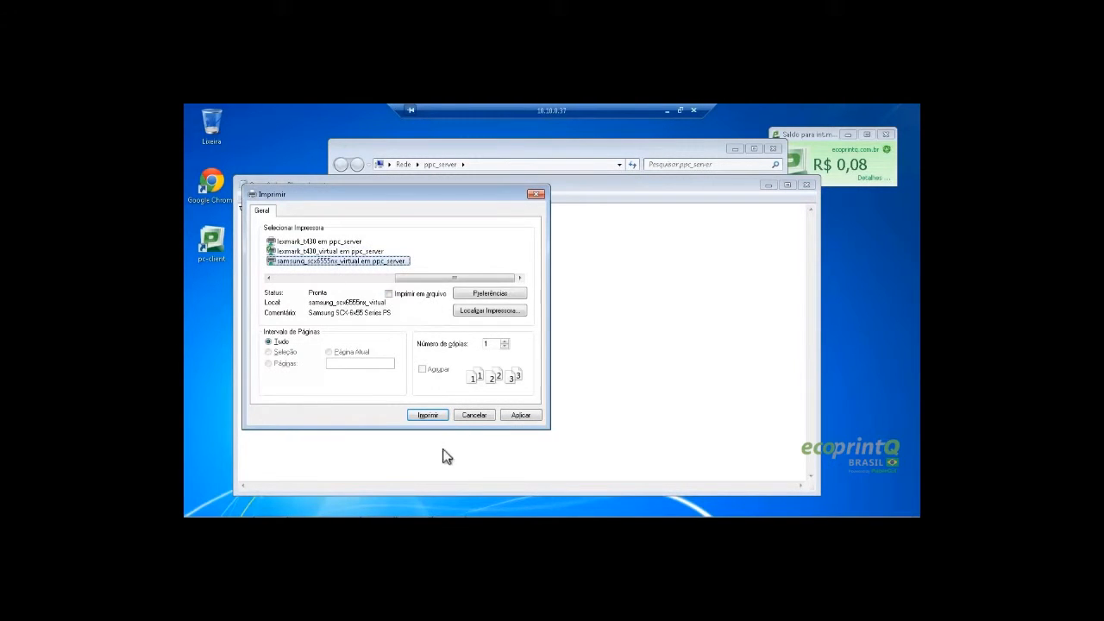
pyautogui.click(429, 415)
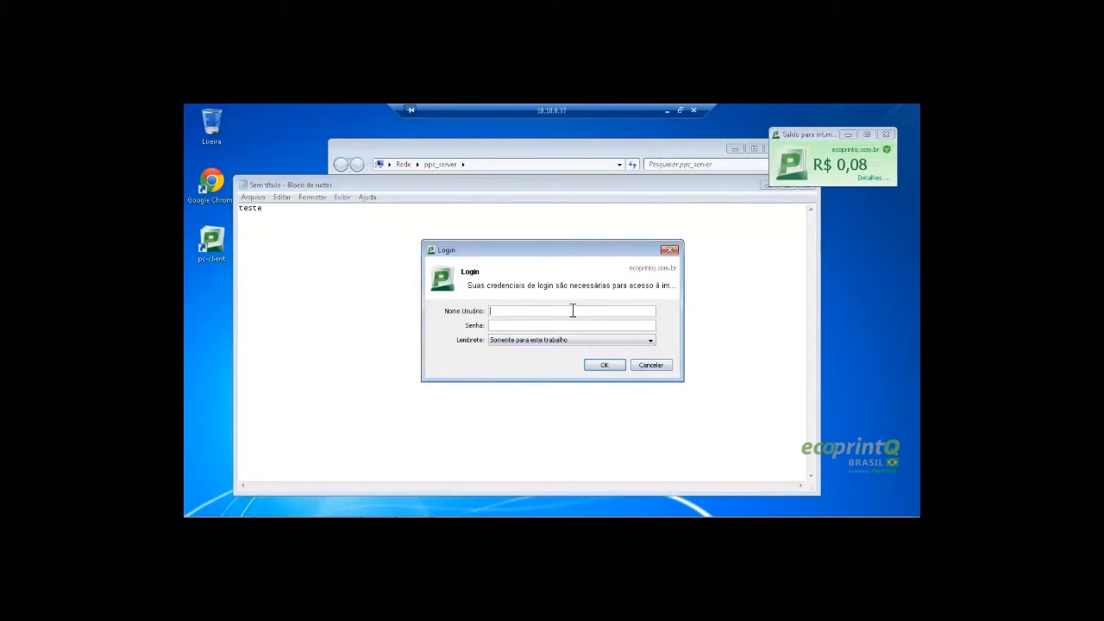
# Log in with the username to release the job, then bring ppc_server's folder forward
pyautogui.write('arcia******')
pyautogui.click(605, 364)
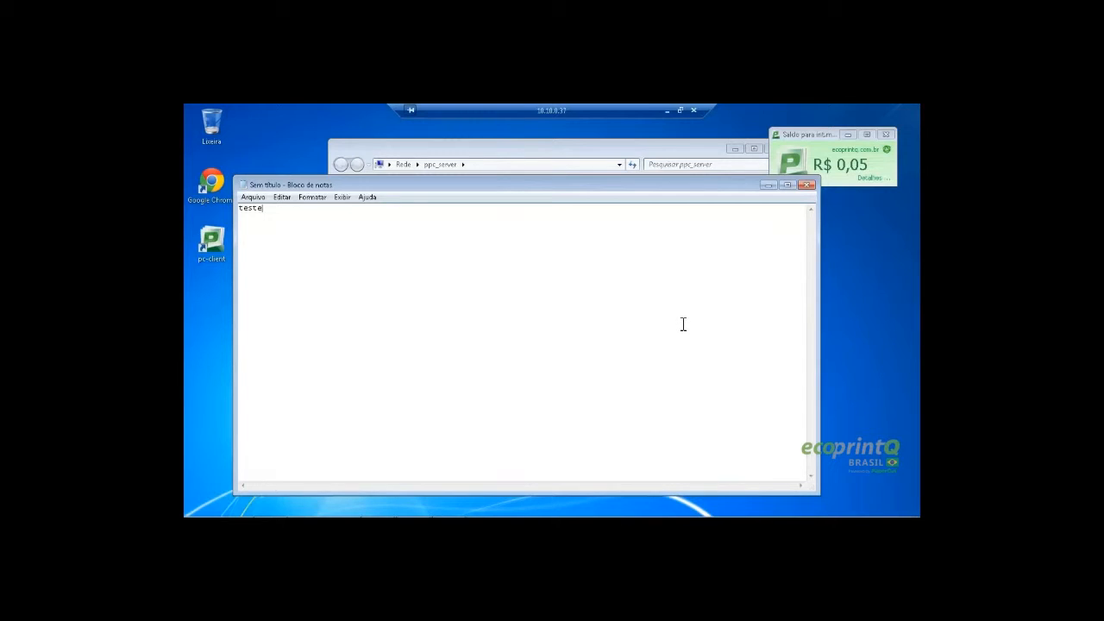
pyautogui.click(586, 152)
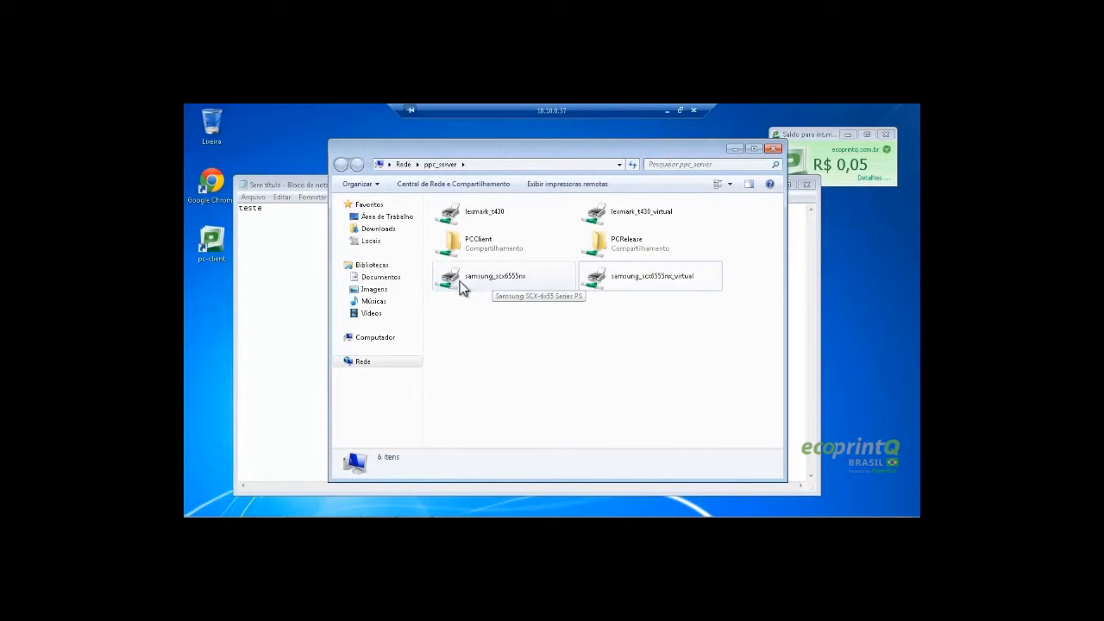
# Connect to ppc_server's physical samsung_scx6555nx printer and close its queue window
pyautogui.click(498, 285)
pyautogui.doubleClick(495, 279)
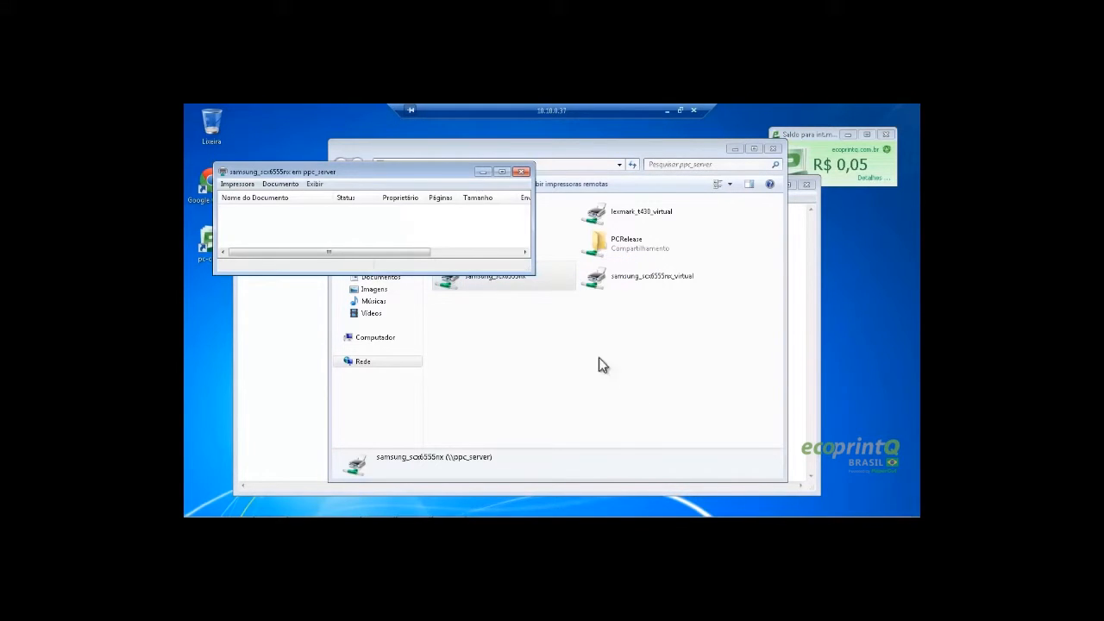
pyautogui.click(520, 172)
# Print the teste note directly to samsung_scx6555nx em ppc_server
pyautogui.click(303, 185)
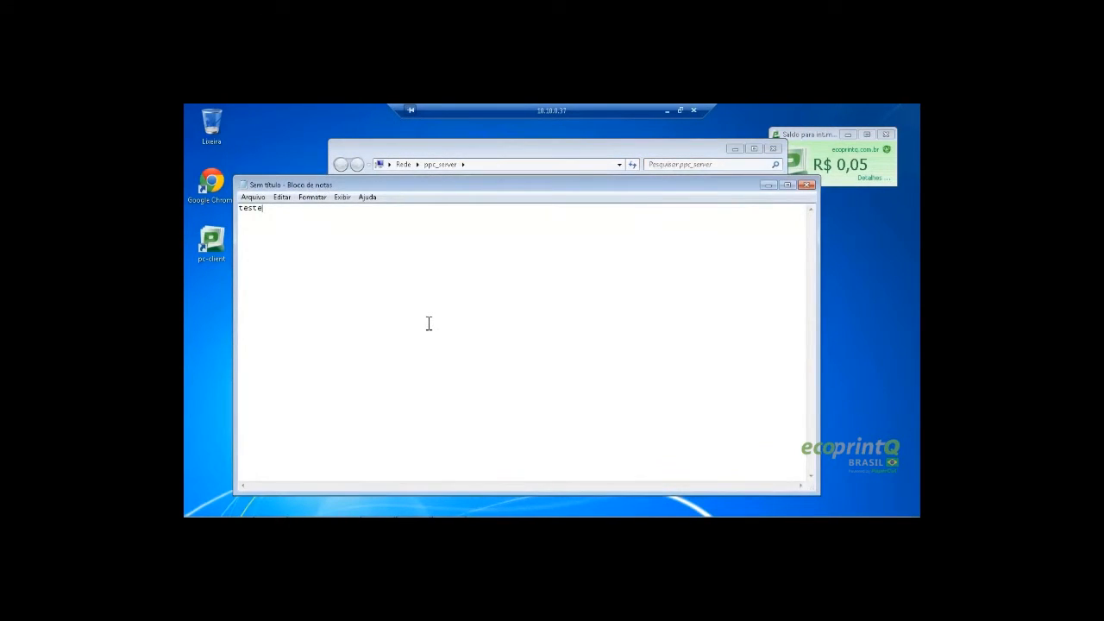
pyautogui.hotkey('ctrl', 'p')
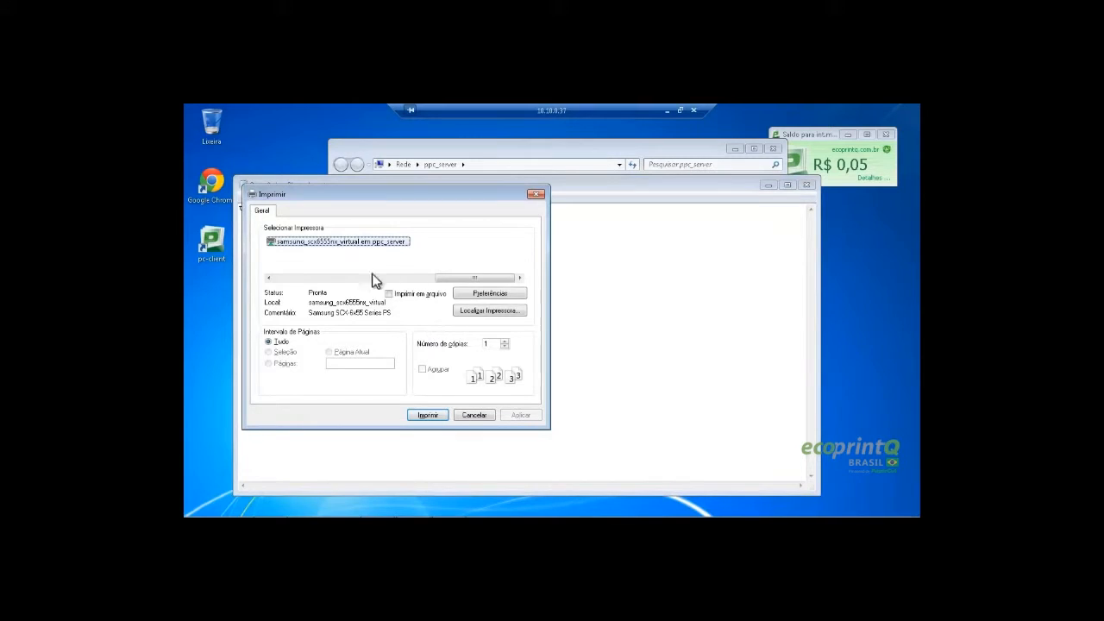
pyautogui.moveTo(483, 281); pyautogui.dragTo(414, 283)
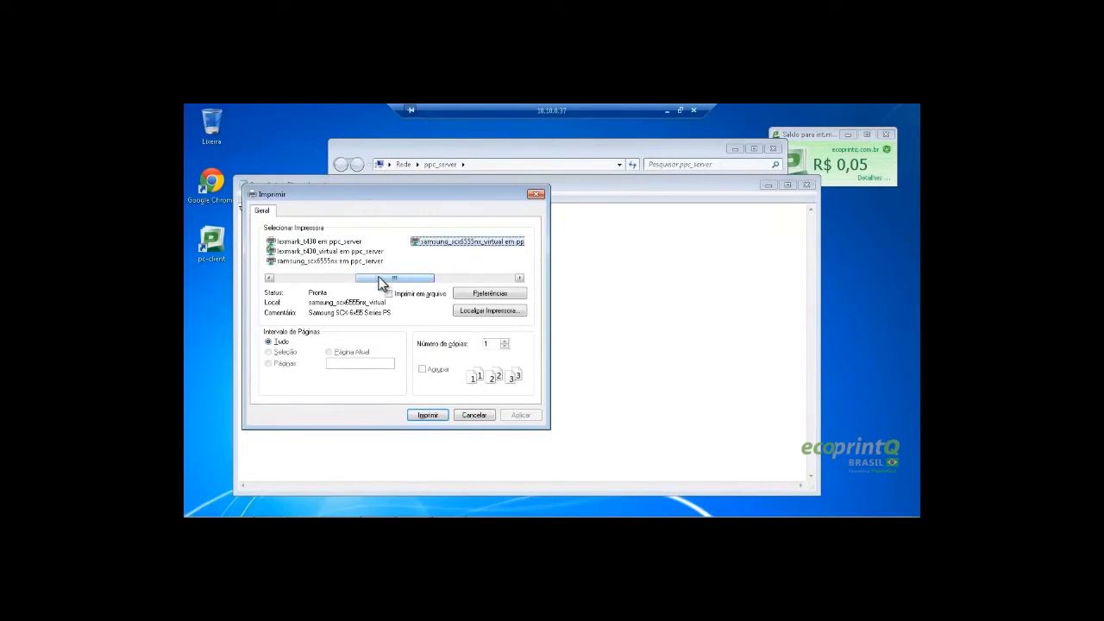
pyautogui.click(326, 262)
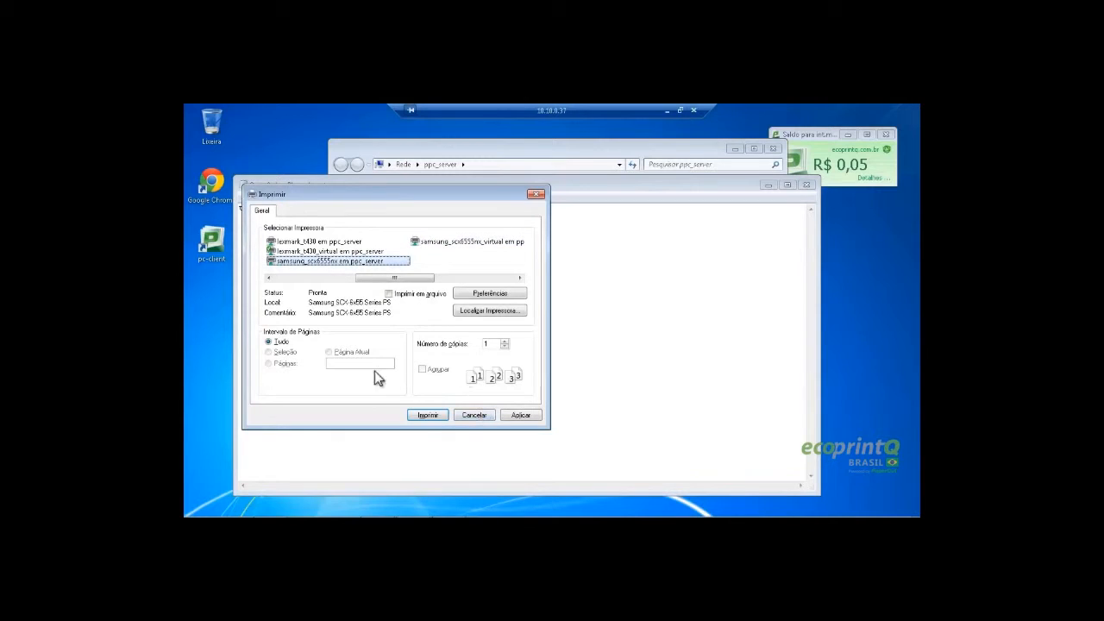
pyautogui.click(429, 415)
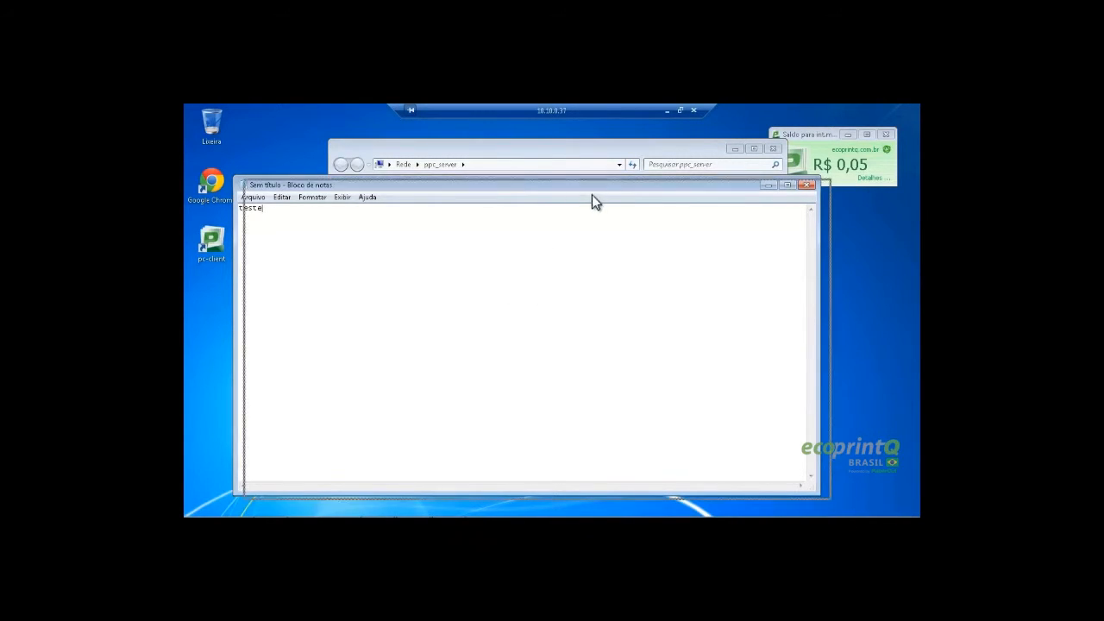
pyautogui.moveTo(592, 192)
pyautogui.mouseDown()
pyautogui.moveTo(604, 206)
pyautogui.moveTo(599, 186)
pyautogui.mouseUp()
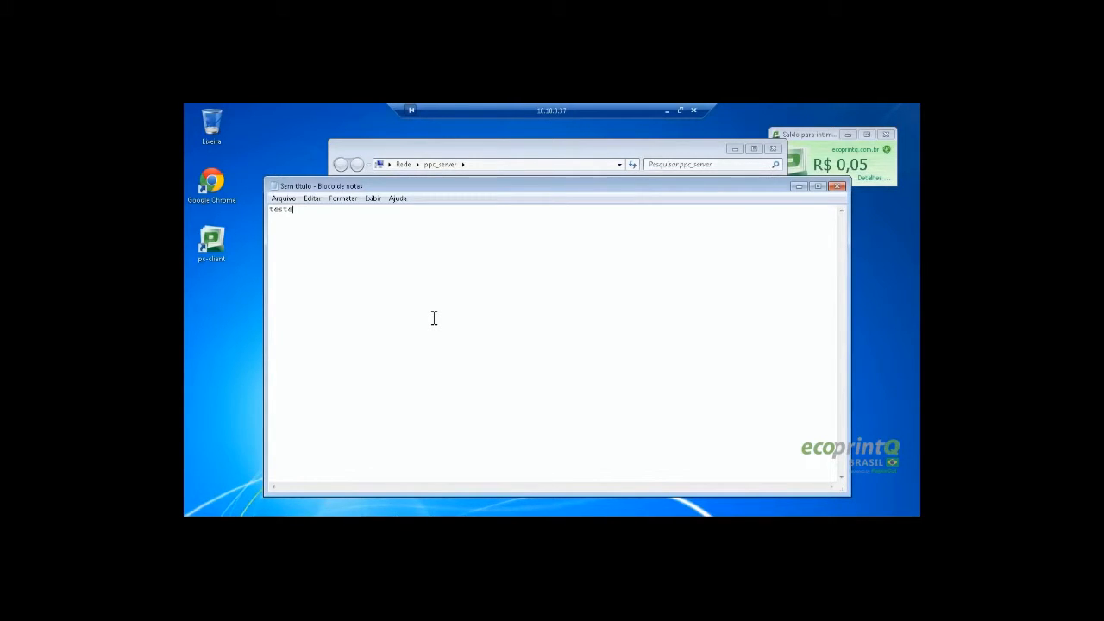
pyautogui.press('super')
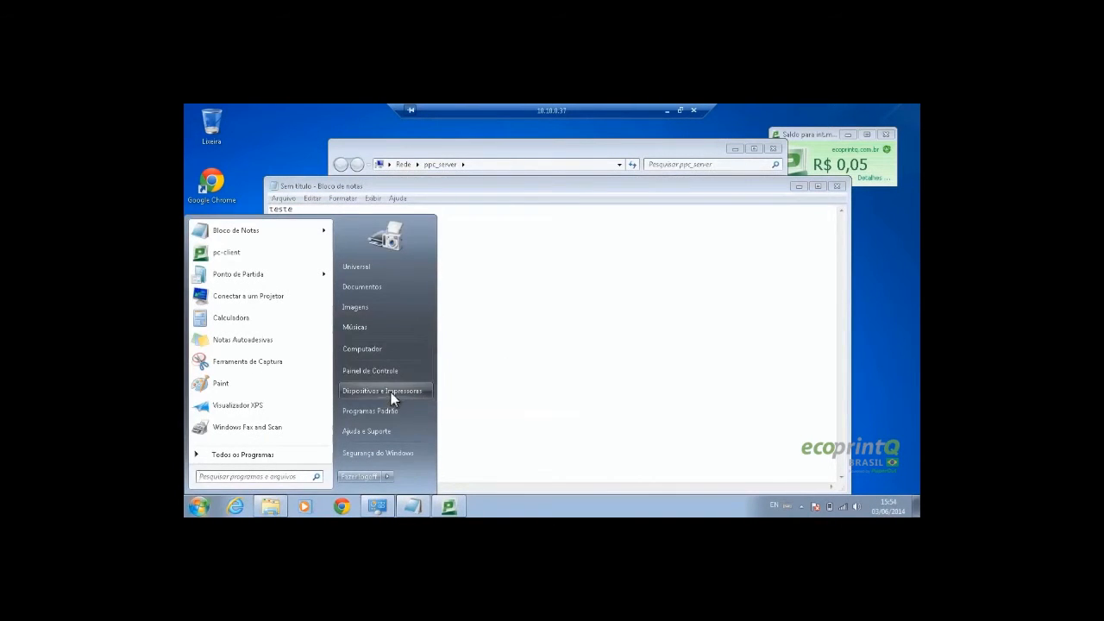
# Open Devices and Printers and remove the physical lexmark_t430 printer
pyautogui.click(390, 395)
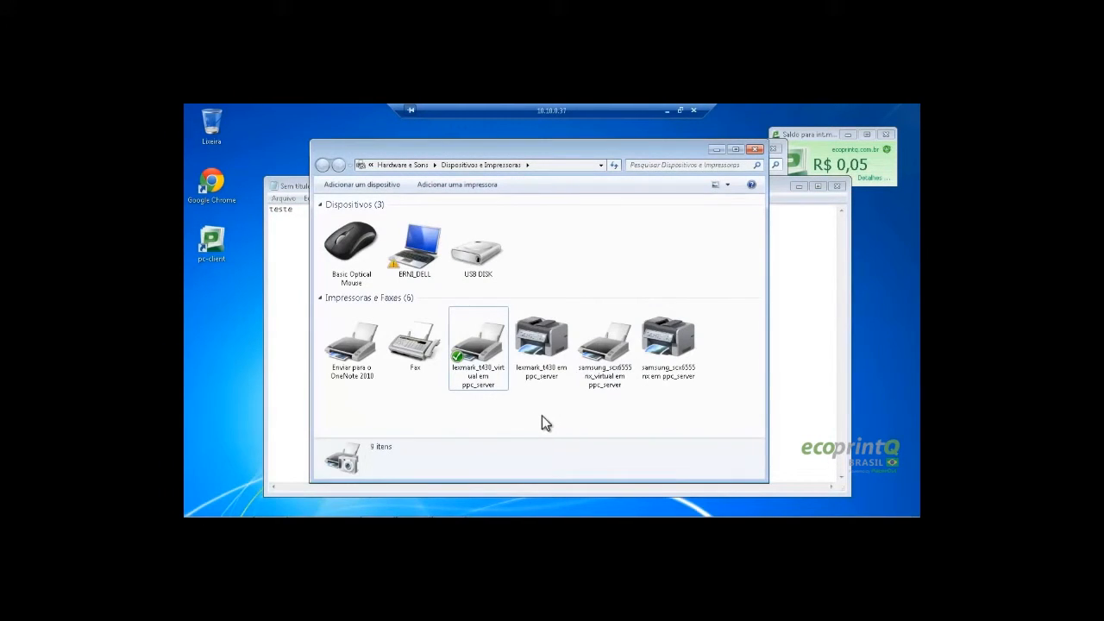
pyautogui.click(481, 361)
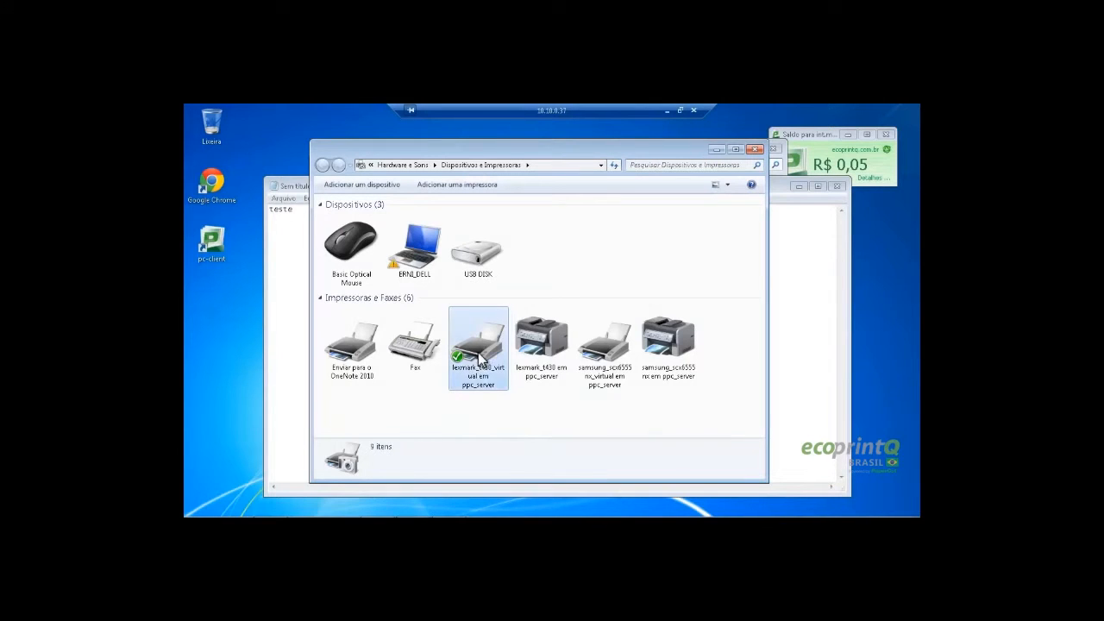
pyautogui.click(544, 422)
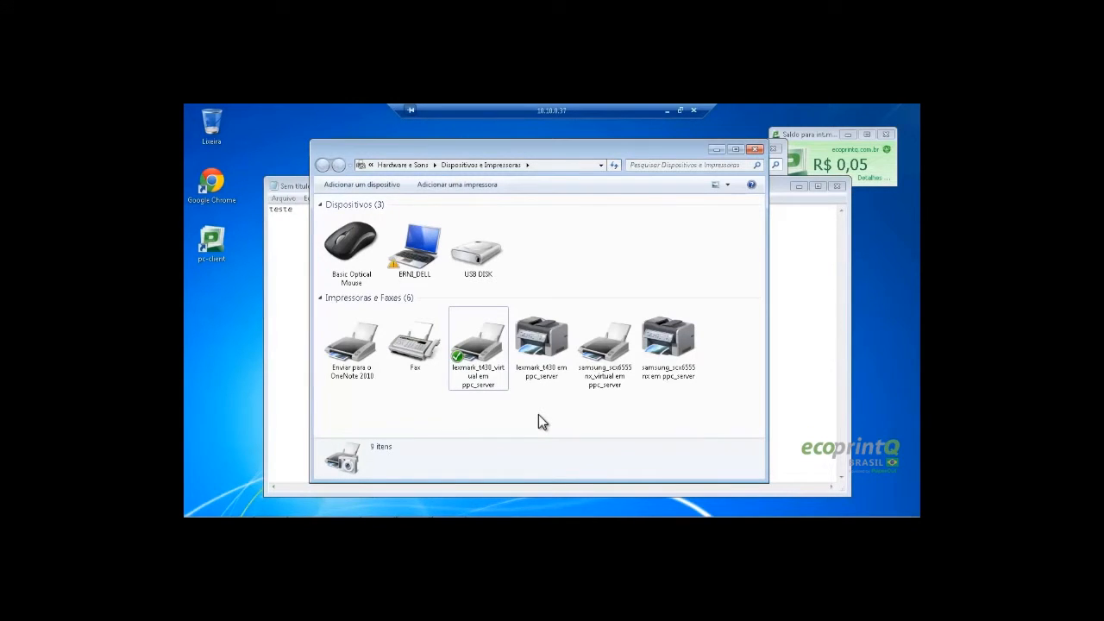
pyautogui.click(549, 346)
pyautogui.rightClick(549, 346)
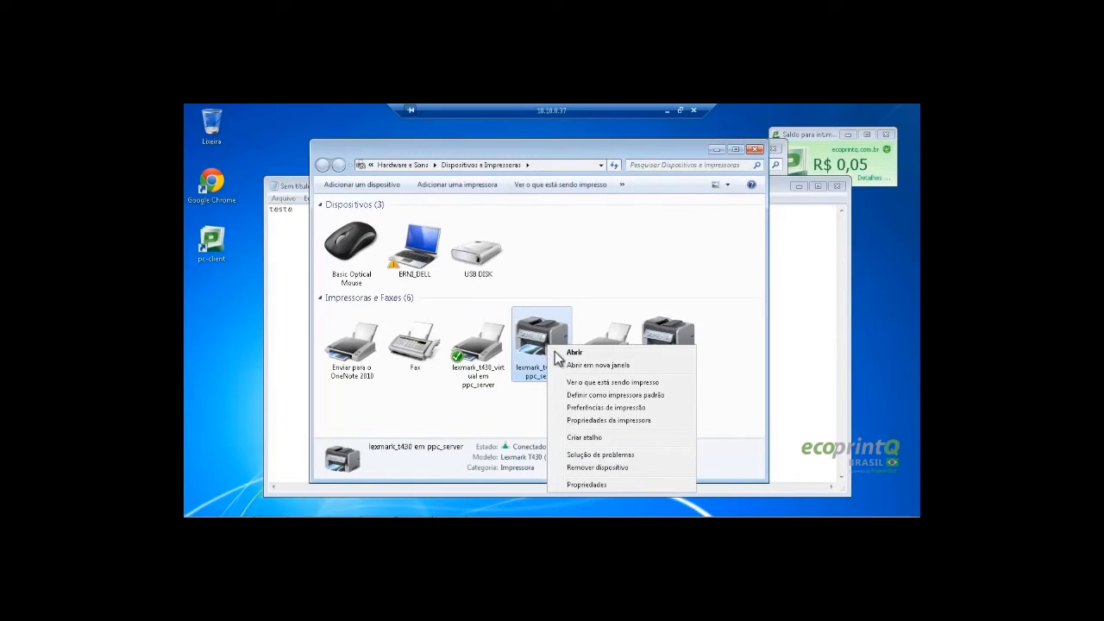
pyautogui.click(614, 468)
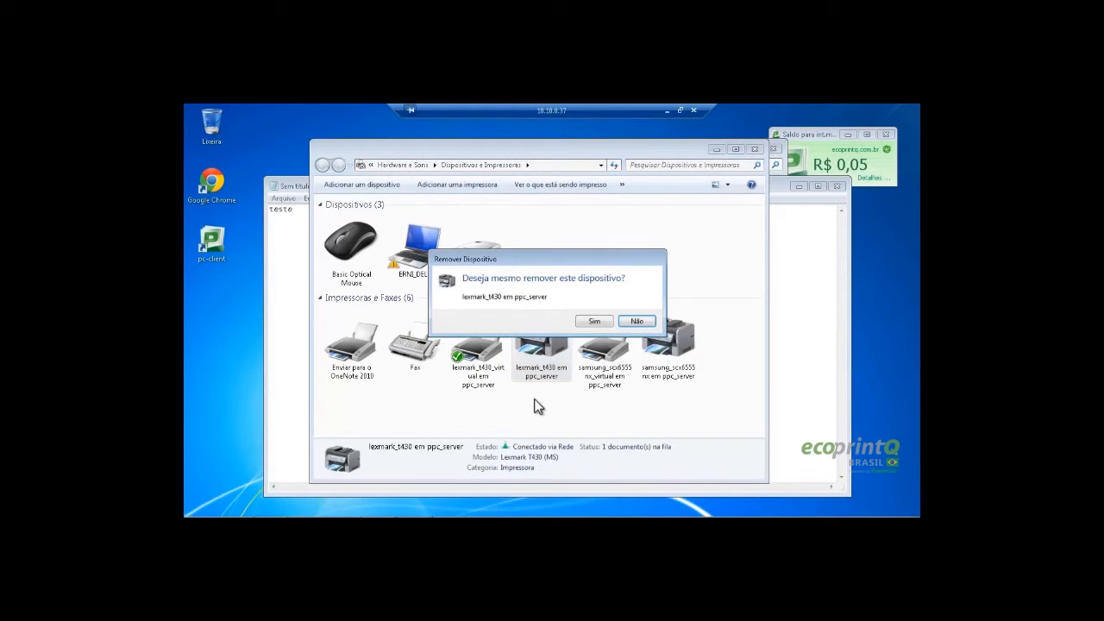
pyautogui.click(595, 321)
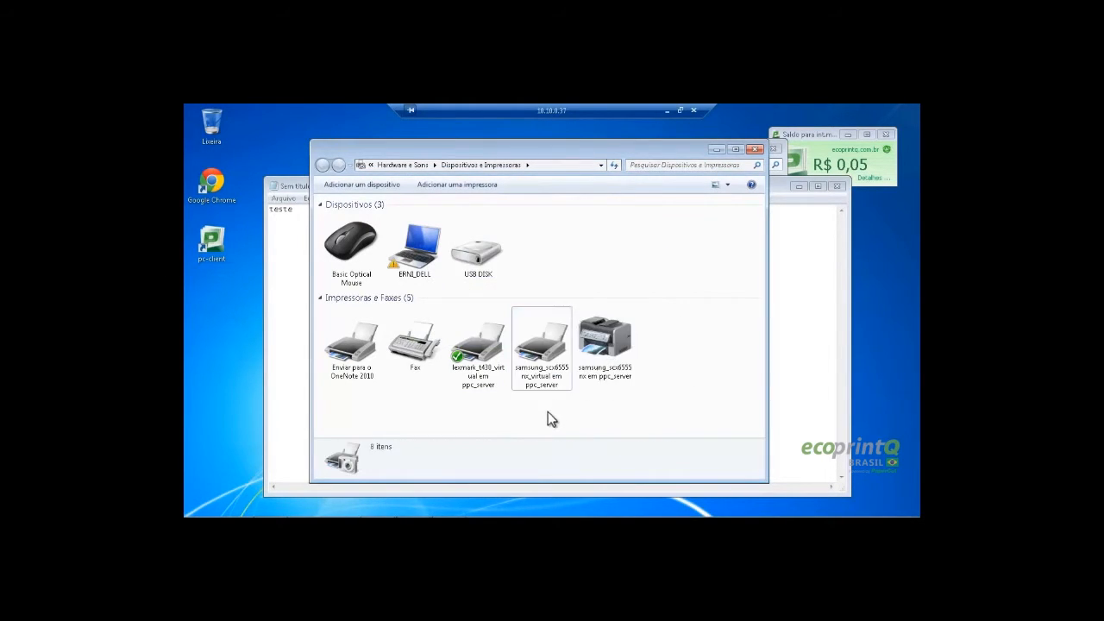
# Remove the physical samsung_scx6555nx printer as well
pyautogui.click(615, 343)
pyautogui.rightClick(615, 343)
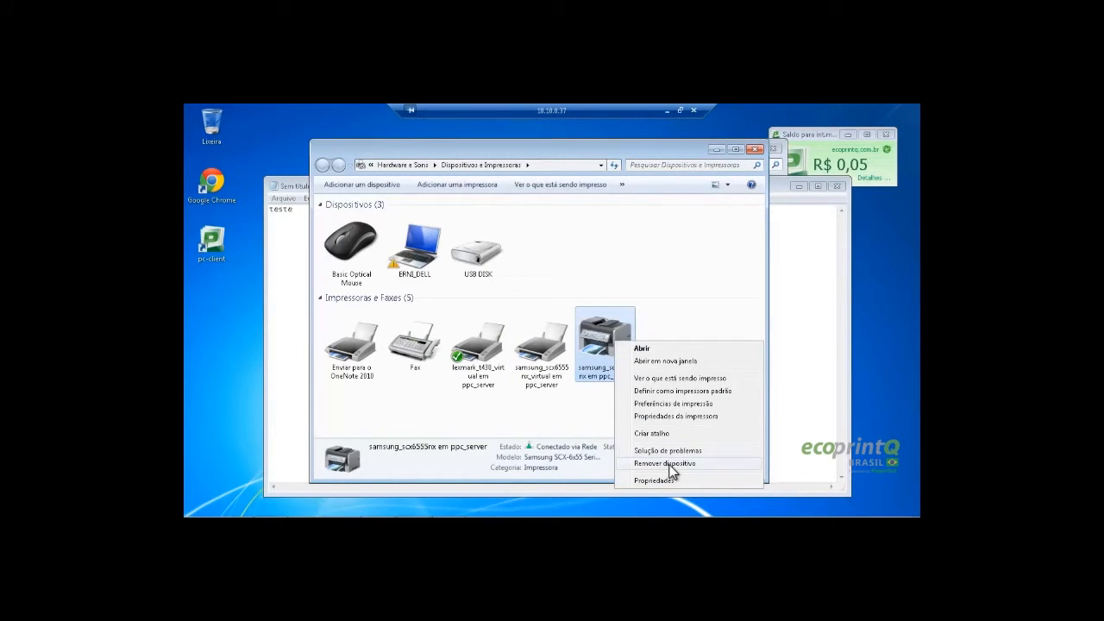
pyautogui.click(670, 468)
pyautogui.click(595, 322)
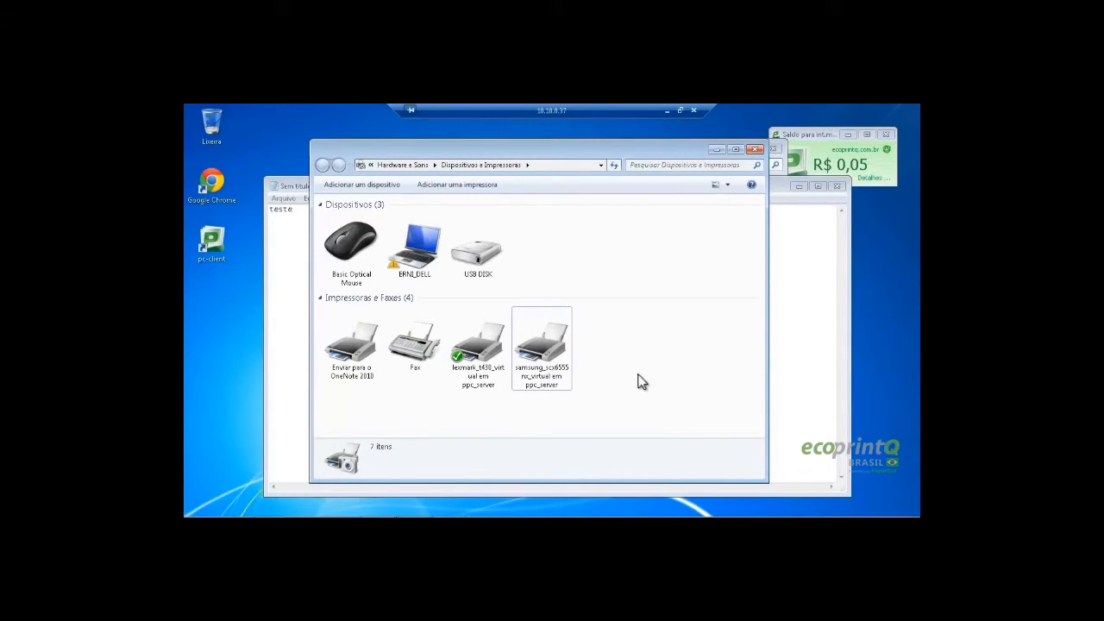
# Print the note to lexmark_t430_virtual and samsung_scx6555nx_virtual, cancelling each login prompt
pyautogui.click(753, 150)
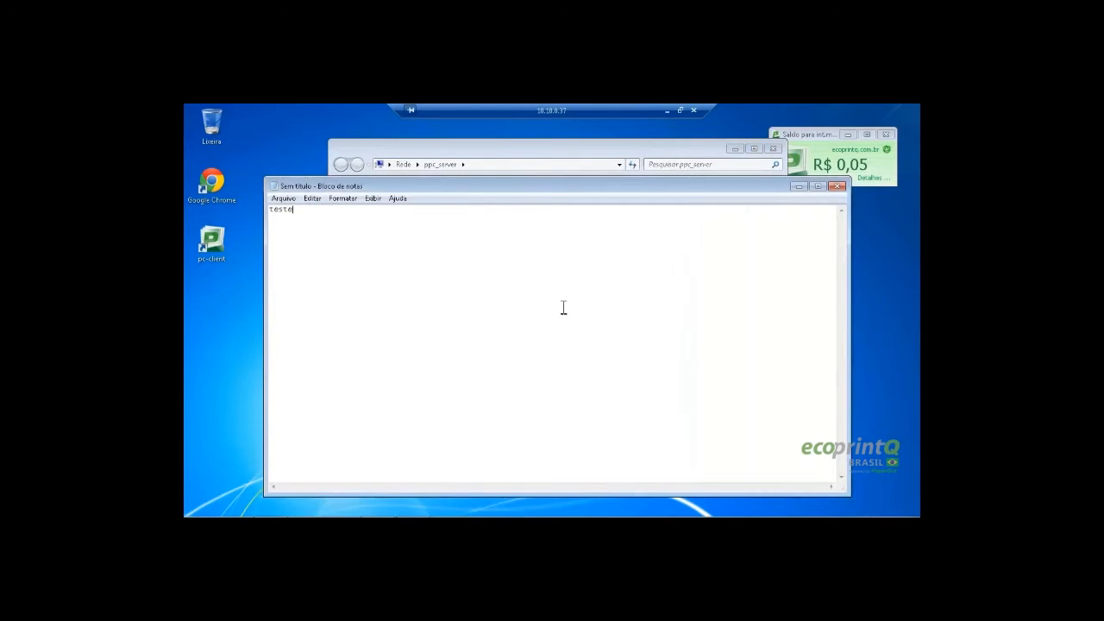
pyautogui.hotkey('ctrl', 'p')
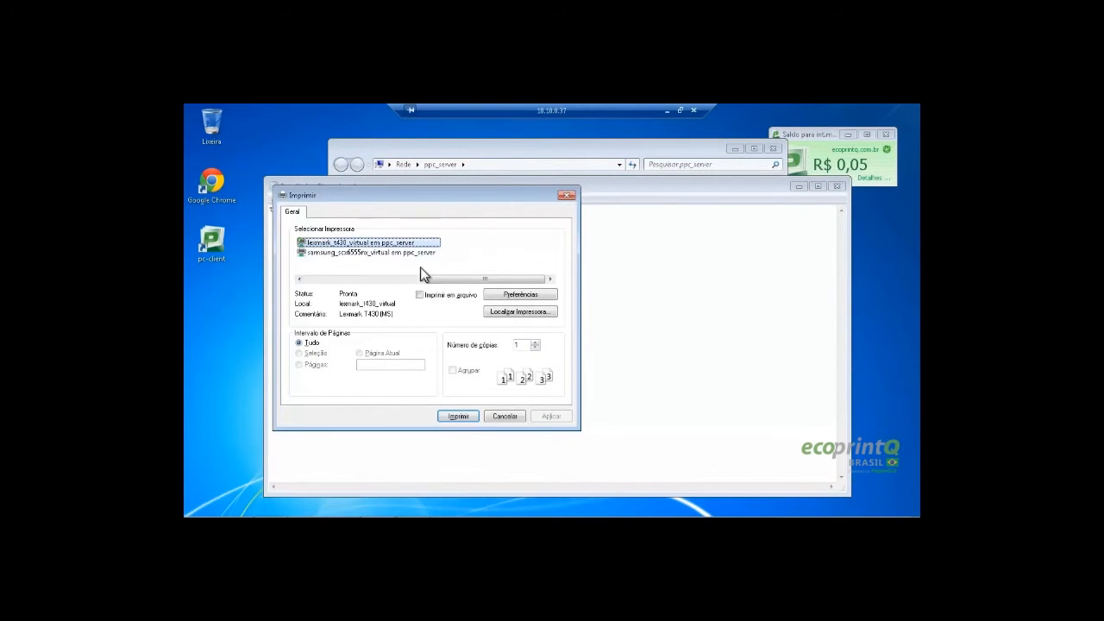
pyautogui.click(460, 416)
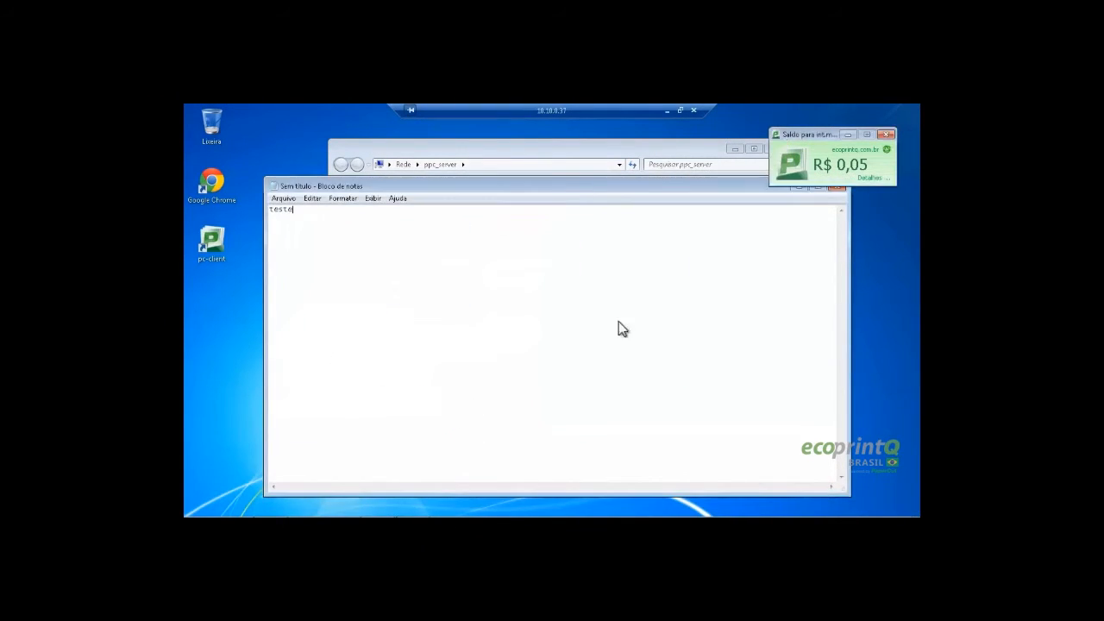
pyautogui.click(653, 365)
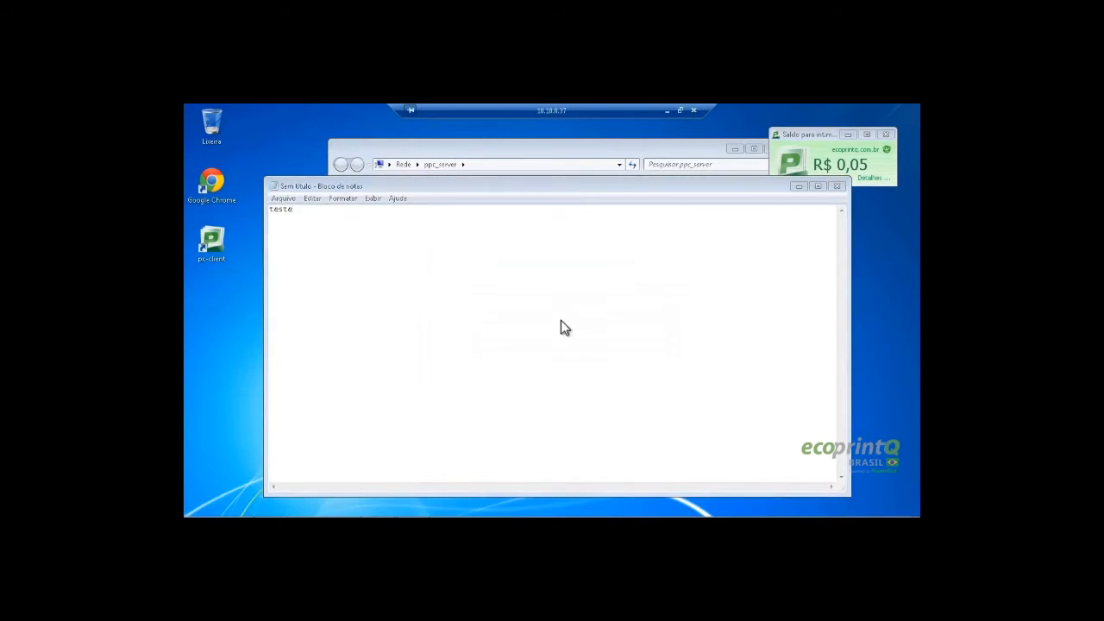
pyautogui.hotkey('ctrl', 'p')
pyautogui.click(354, 252)
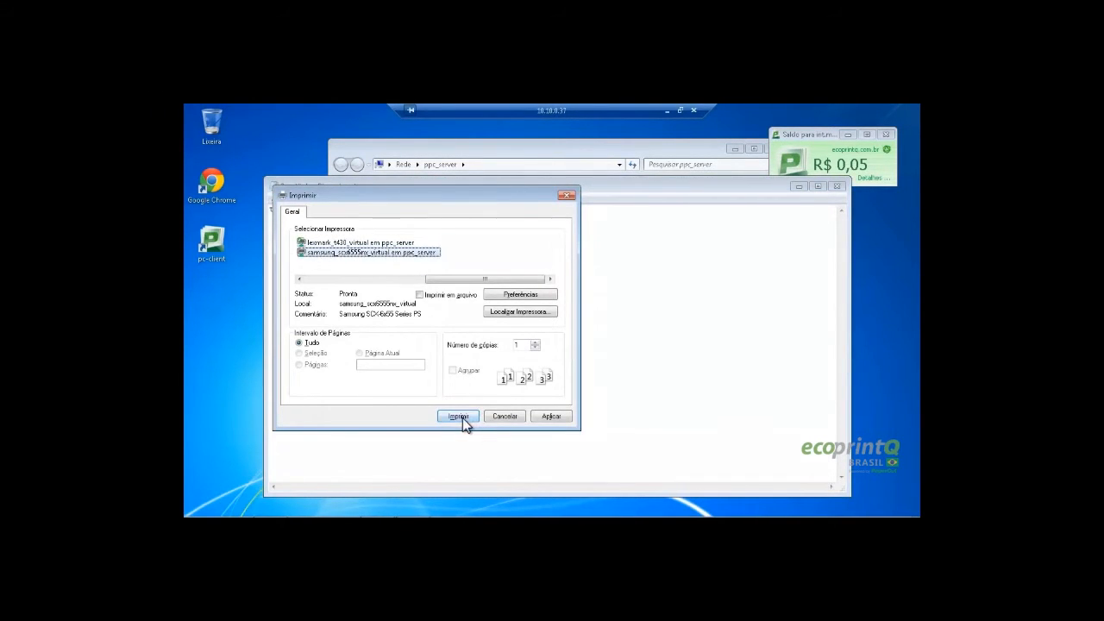
pyautogui.click(459, 417)
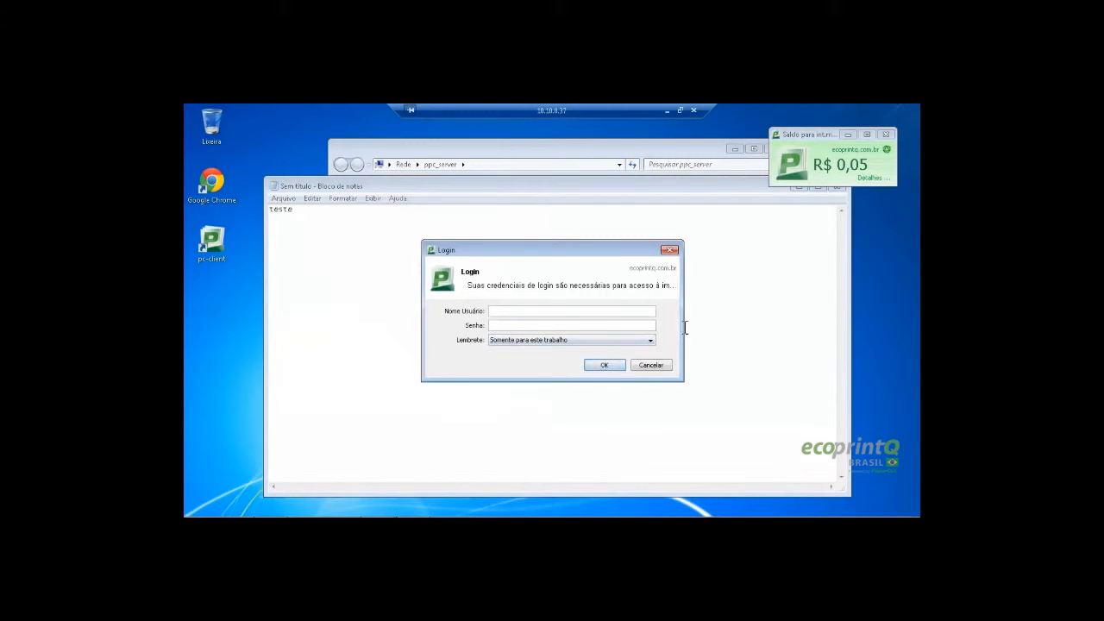
pyautogui.click(661, 369)
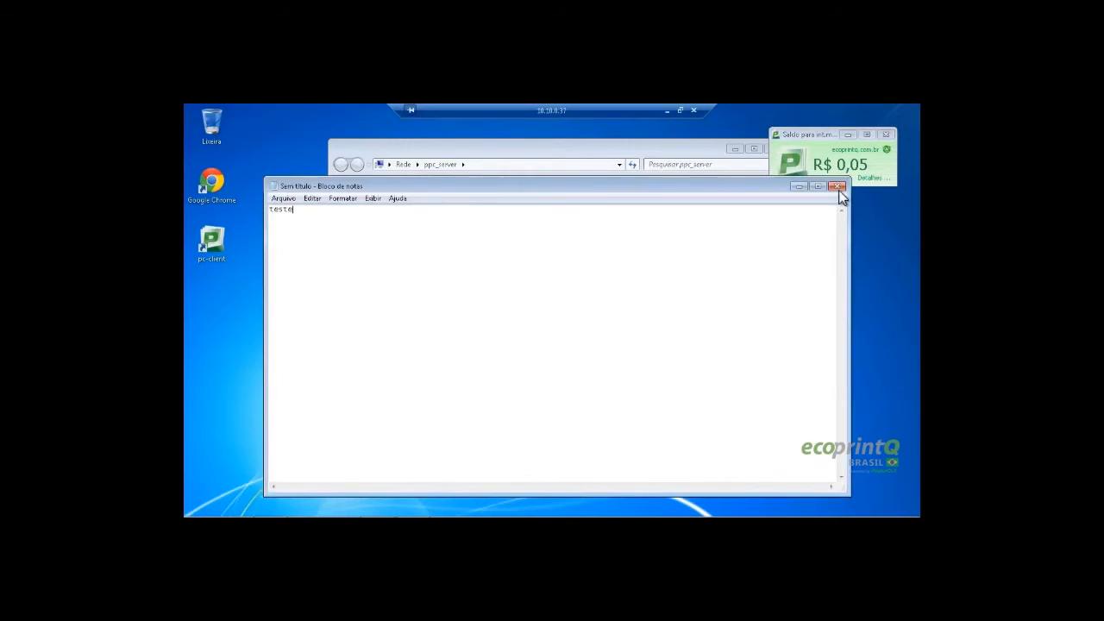
# Close Notepad without saving and close the ppc_server folder window
pyautogui.click(836, 187)
pyautogui.click(562, 319)
pyautogui.moveTo(610, 151); pyautogui.dragTo(565, 152)
pyautogui.click(728, 148)
pyautogui.click(200, 507)
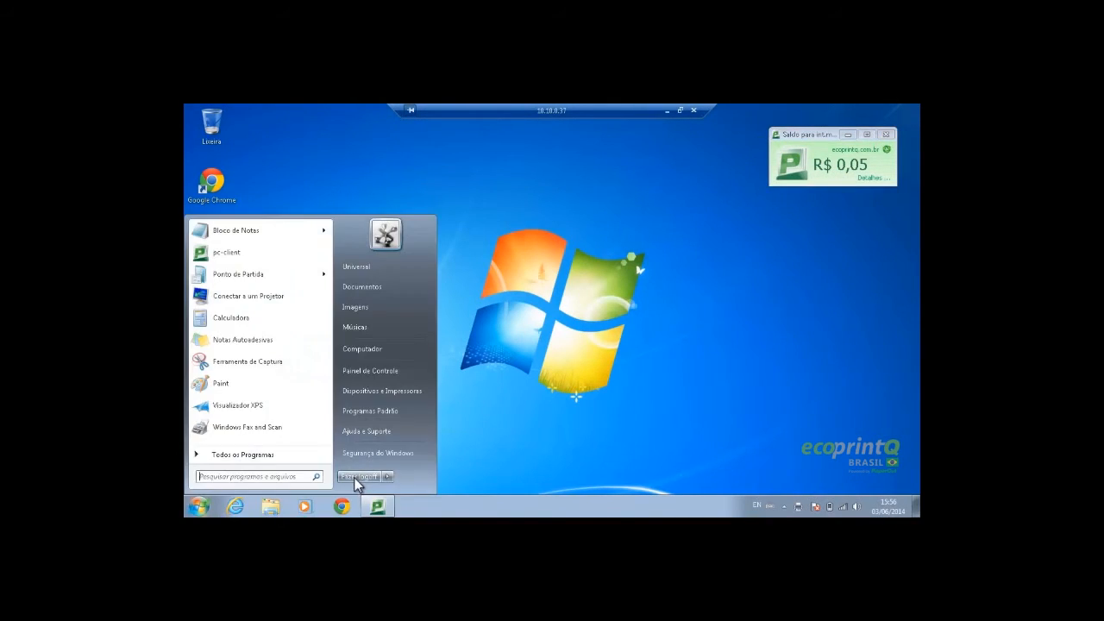
# Log off the second user, review the PaperCut Usuários list, and minimize Chrome
pyautogui.click(355, 478)
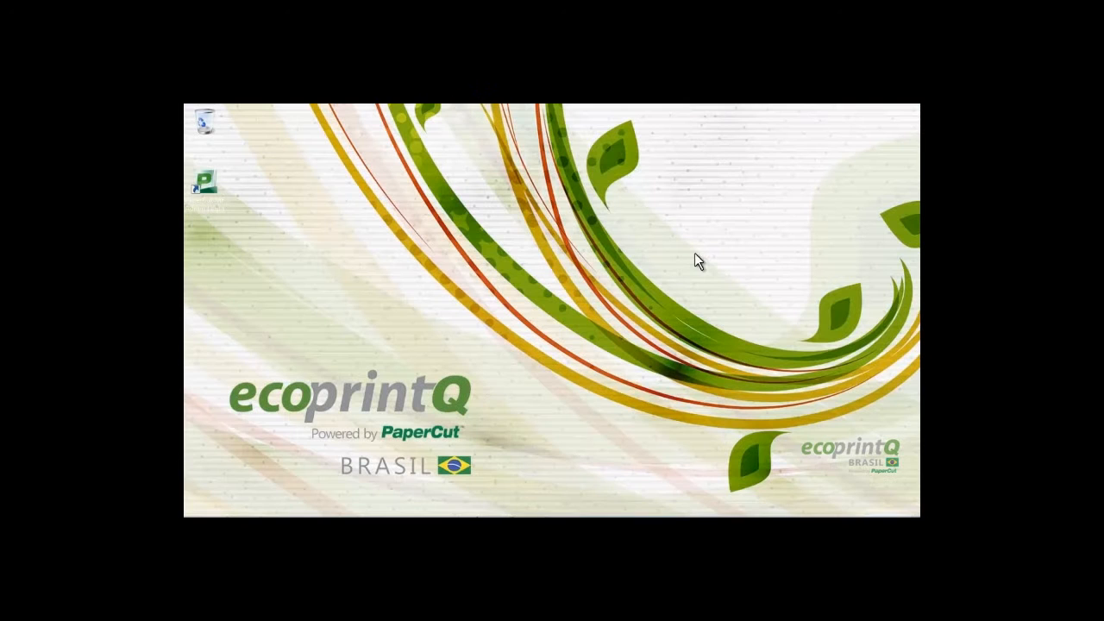
pyautogui.click(494, 506)
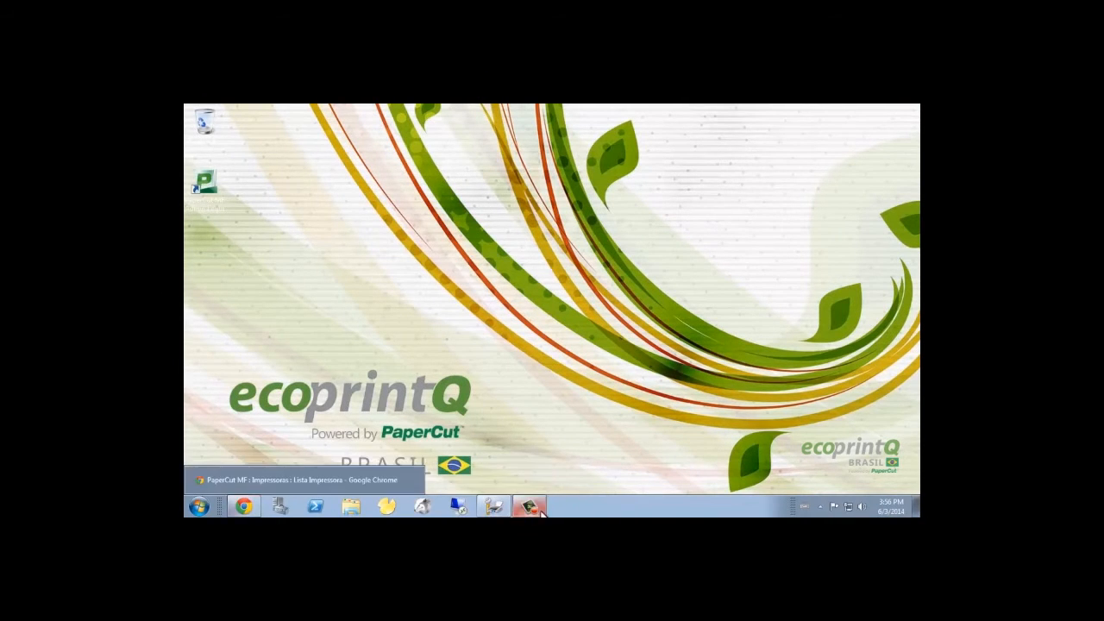
pyautogui.scroll(-1, 286, 423)
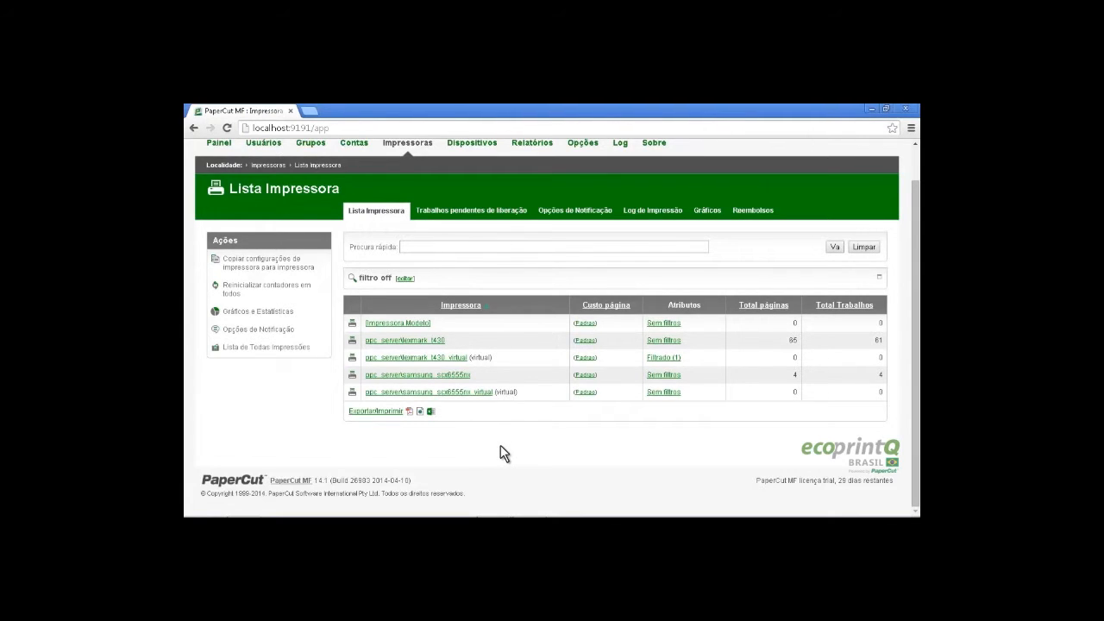
pyautogui.click(265, 145)
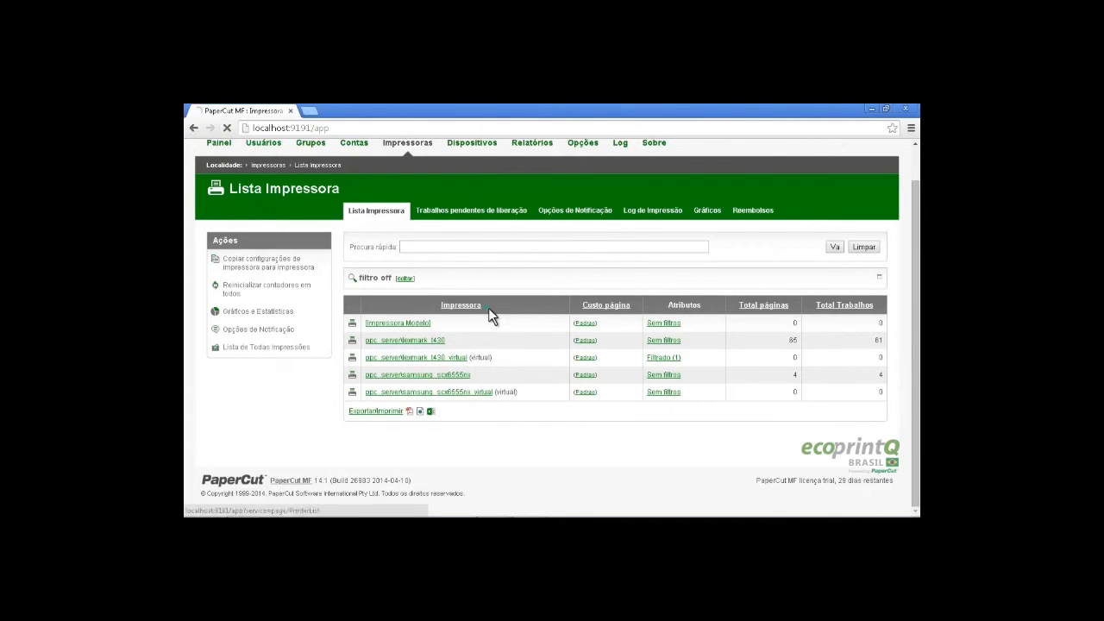
pyautogui.scroll(-3, 313, 379)
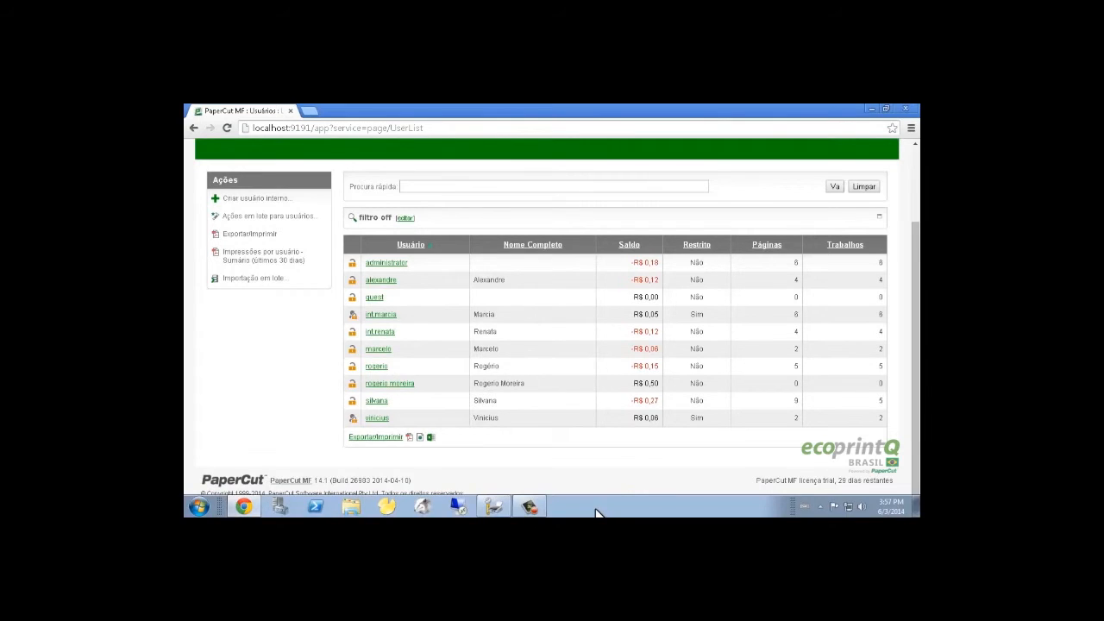
pyautogui.click(871, 109)
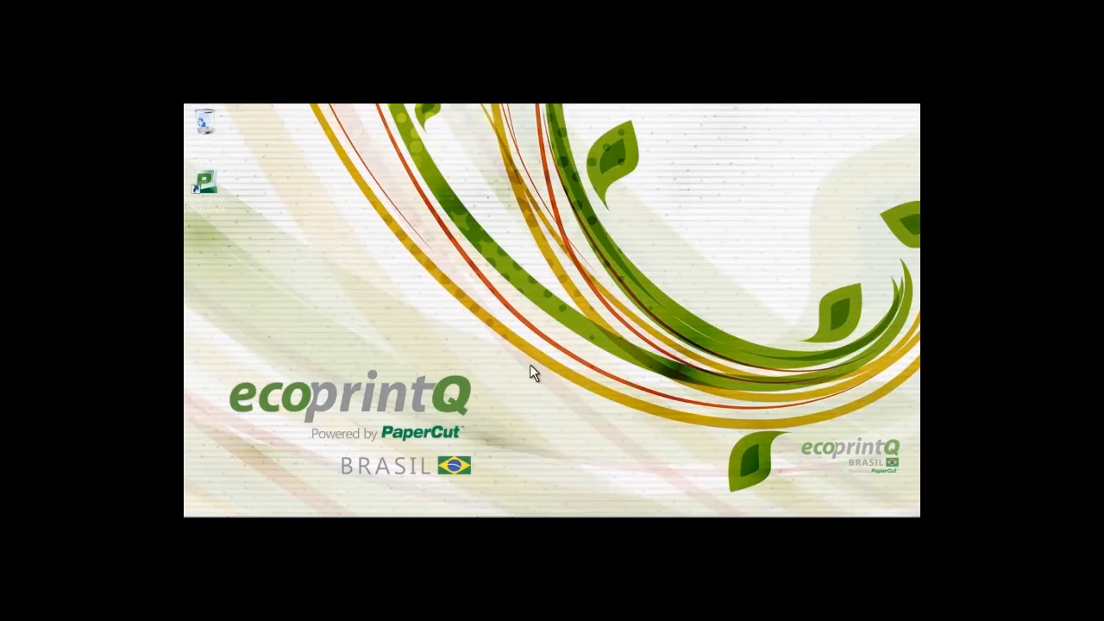
# Minimize Print Management and start a Remote Desktop connection to 10.10.0.37
pyautogui.click(492, 507)
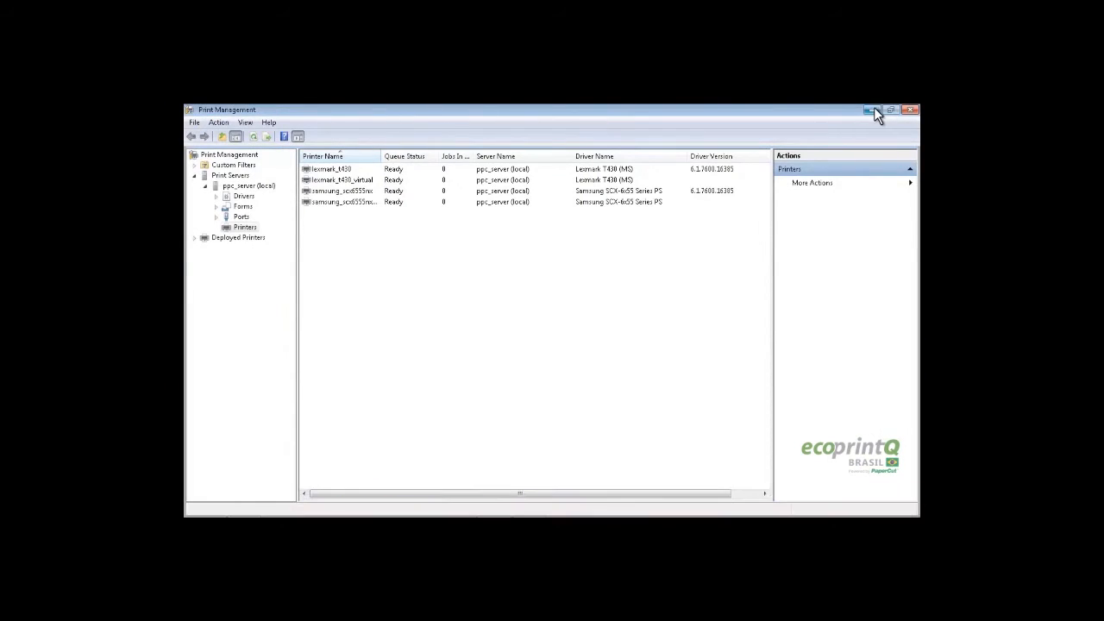
pyautogui.click(872, 109)
pyautogui.click(457, 507)
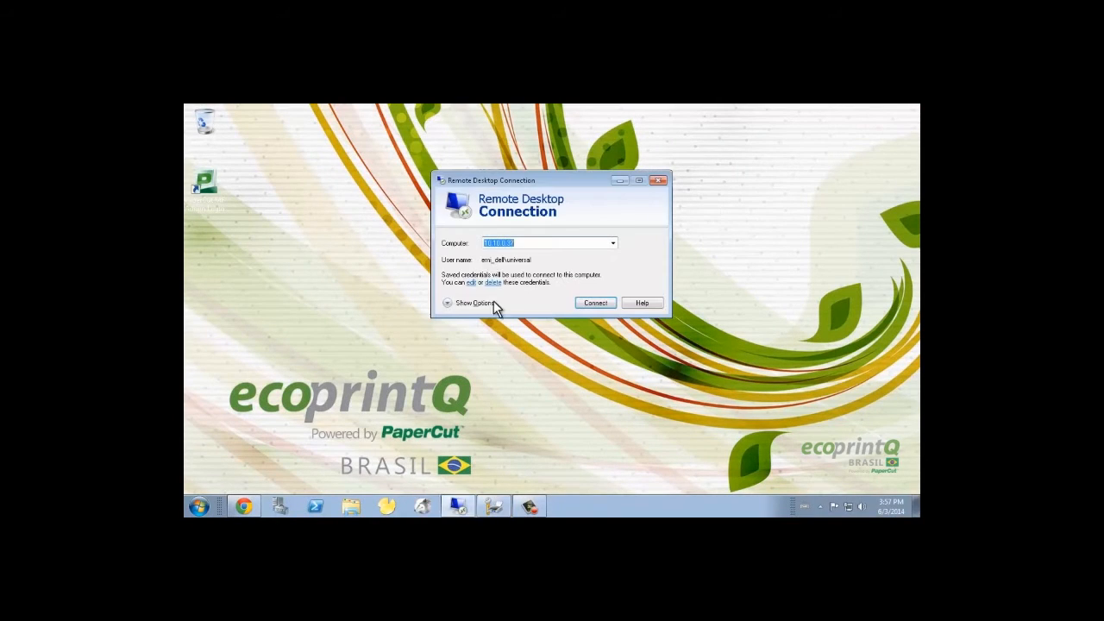
pyautogui.press('Return')
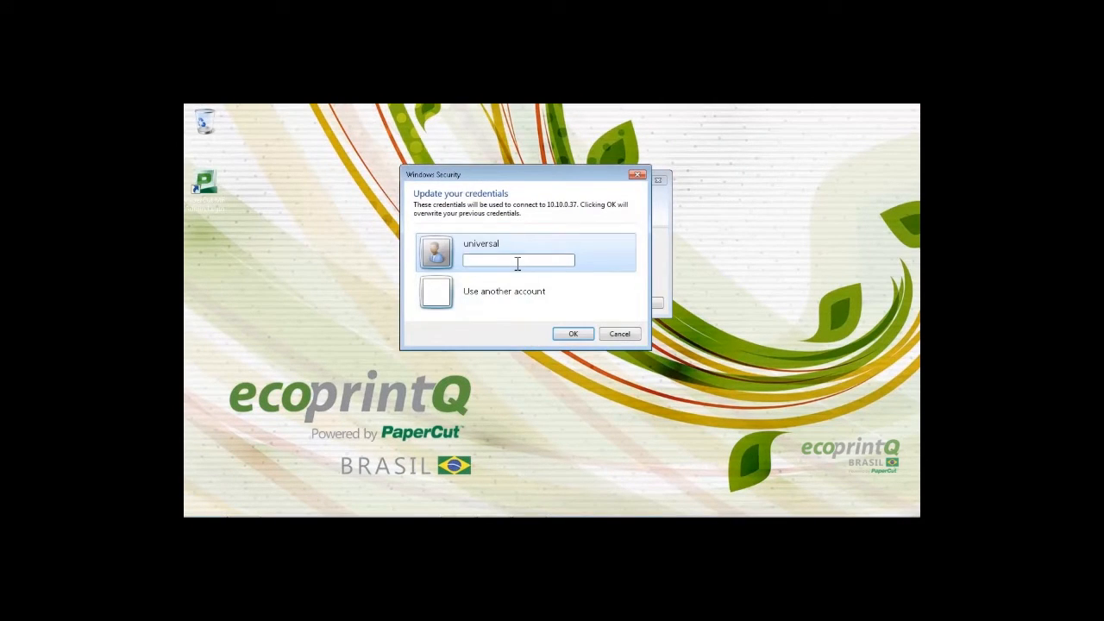
# Sign in with another user account by entering its username and password, then connect
pyautogui.click(505, 294)
pyautogui.write('rogerio')
pyautogui.press('Tab')
pyautogui.write('*****')
pyautogui.press('Return')
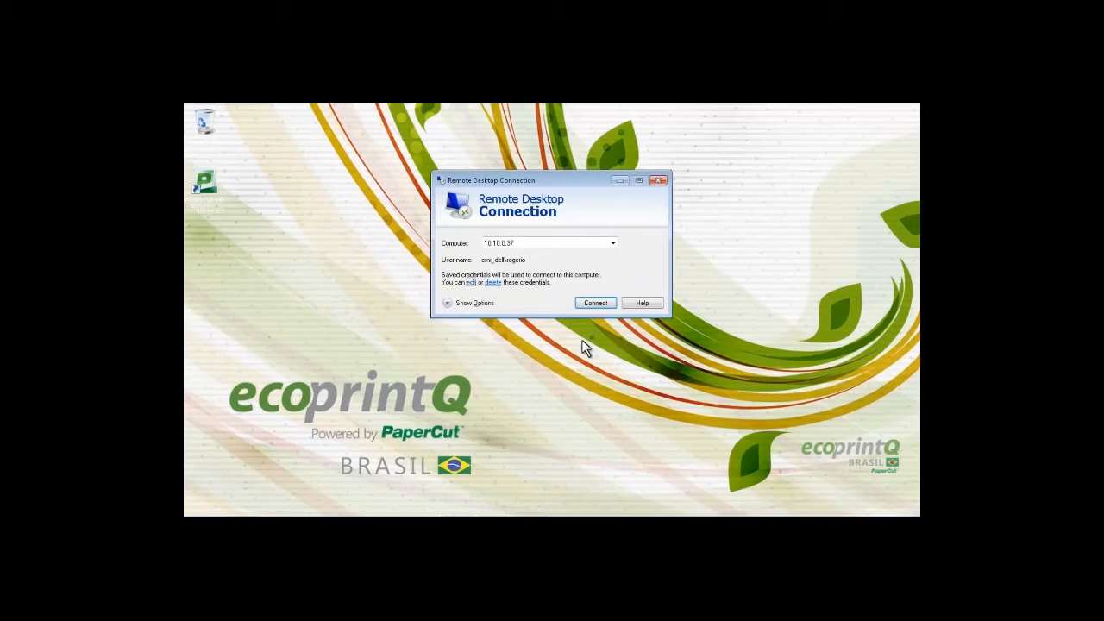
pyautogui.click(593, 301)
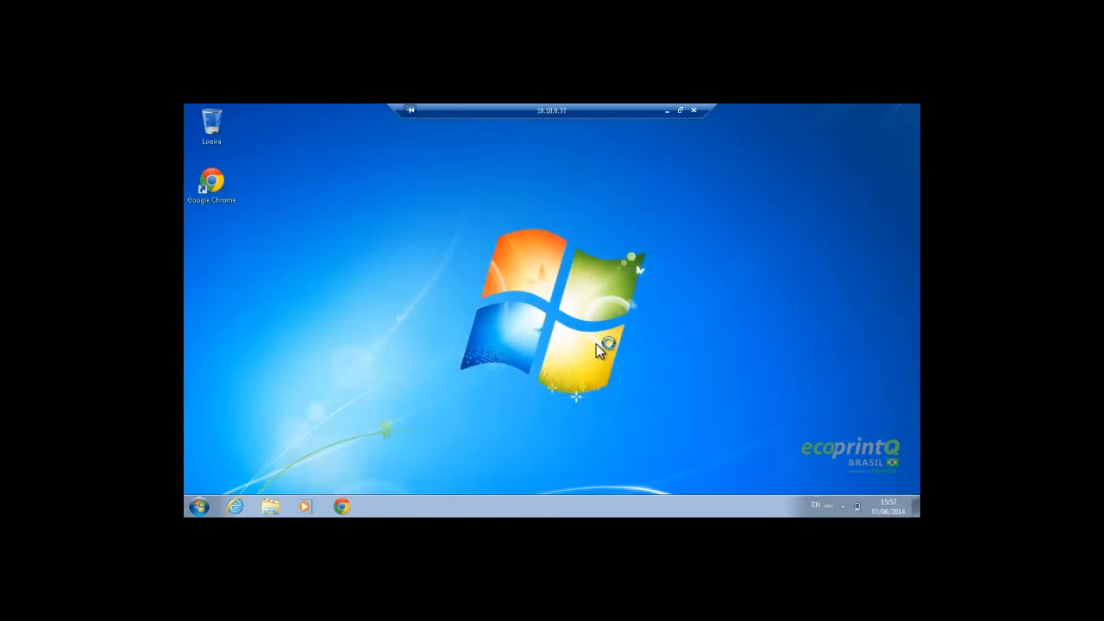
# Refresh the remote Windows 7 desktop from its context menu
pyautogui.rightClick(573, 298)
pyautogui.click(639, 334)
pyautogui.rightClick(519, 302)
# Remove the existing samsung and lexmark printers in Devices and Printers
pyautogui.click(552, 335)
pyautogui.click(199, 506)
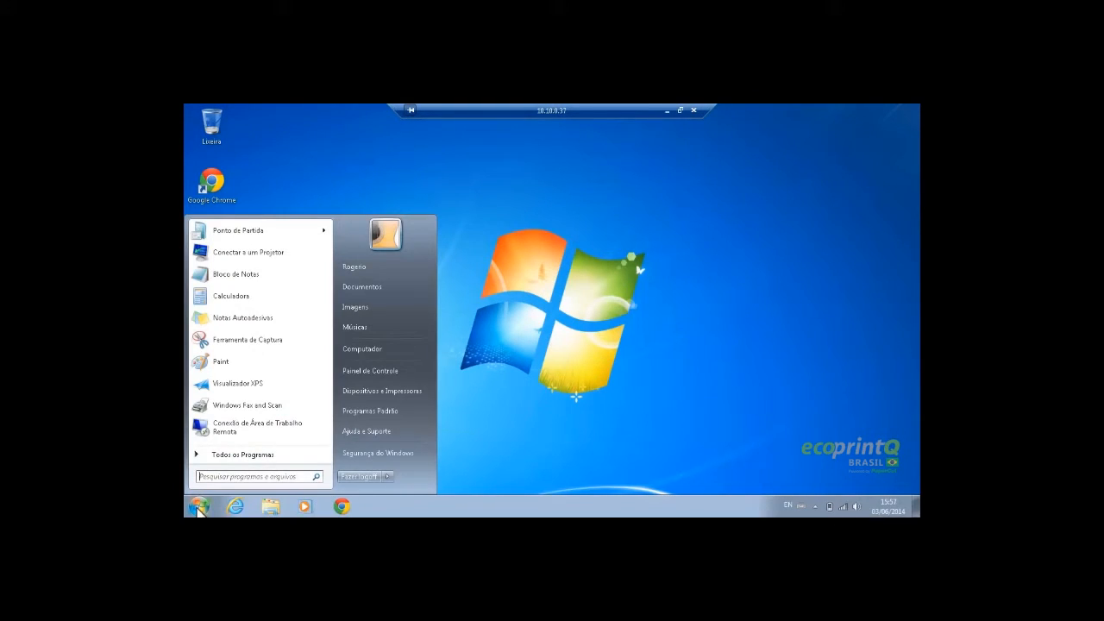
pyautogui.click(398, 390)
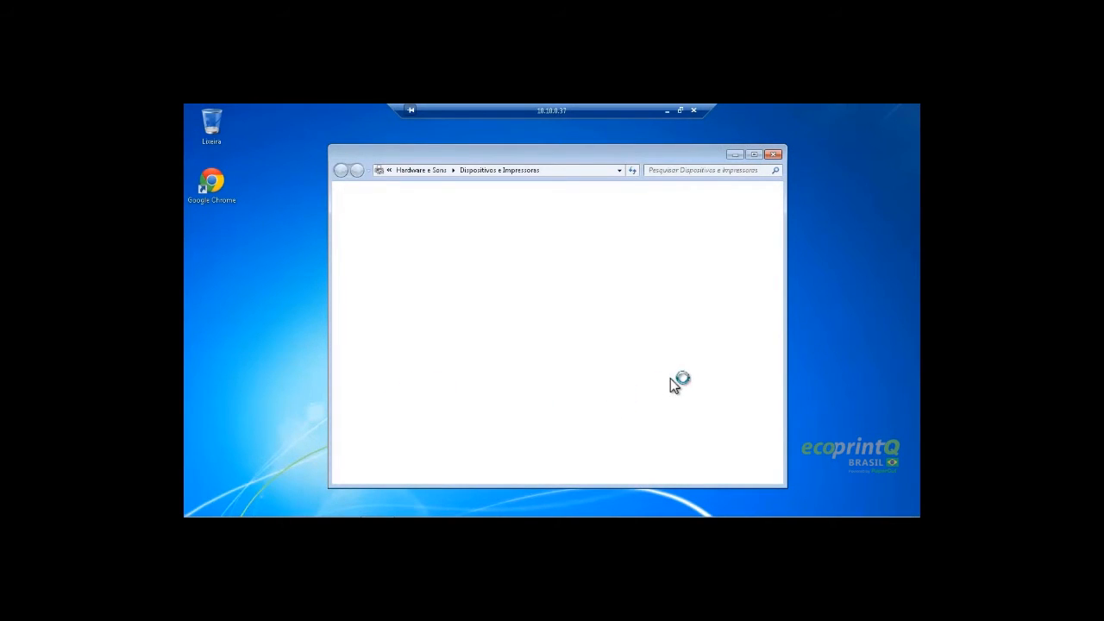
pyautogui.rightClick(572, 351)
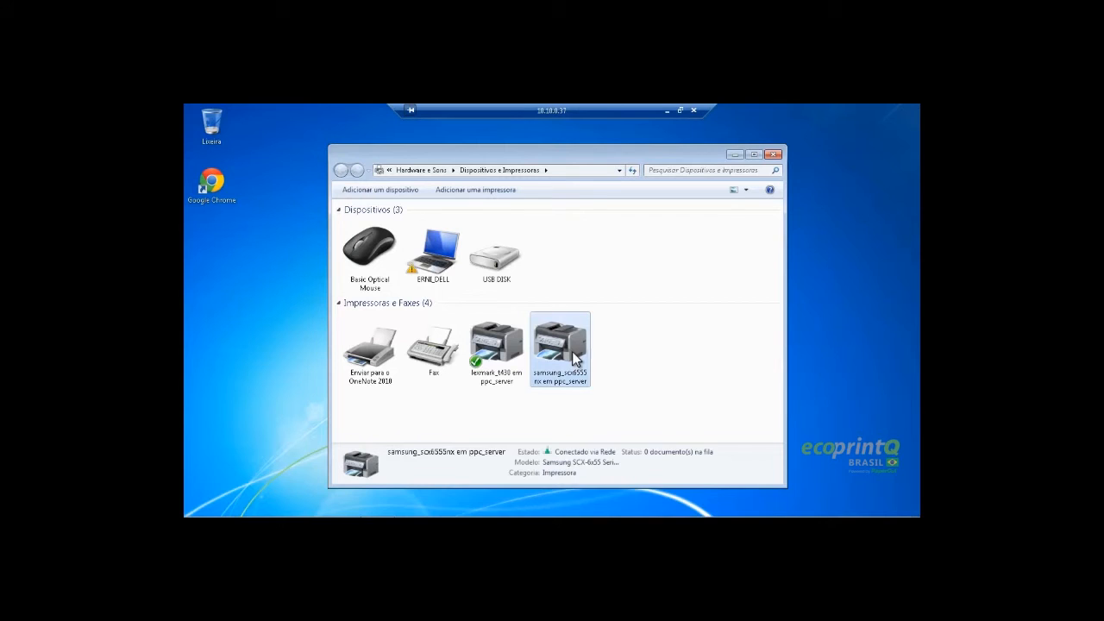
pyautogui.click(620, 474)
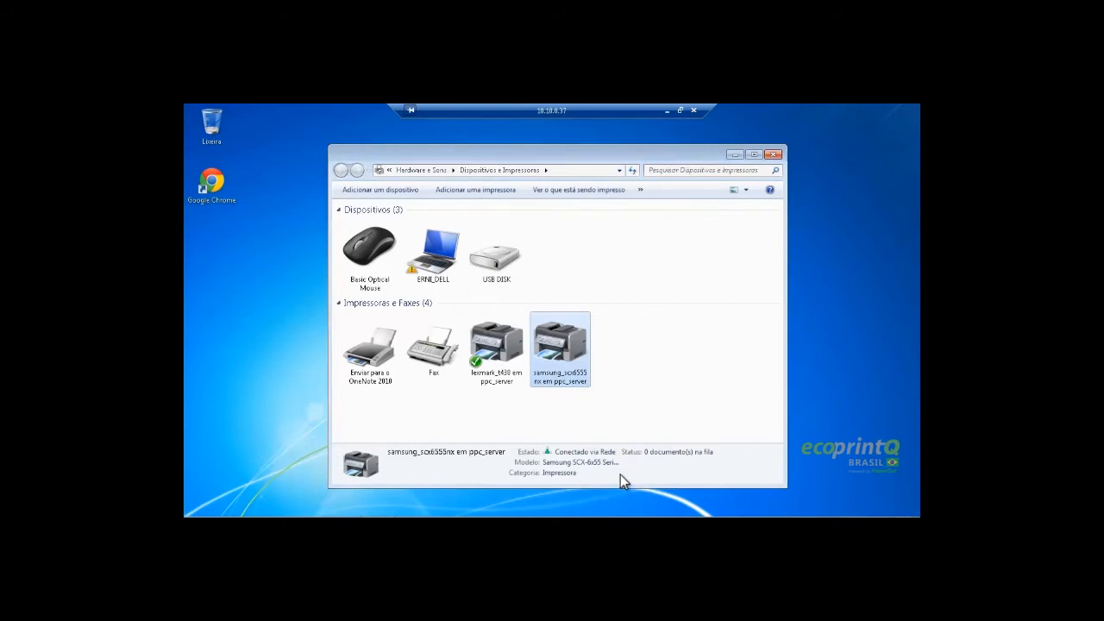
pyautogui.click(597, 321)
pyautogui.rightClick(504, 356)
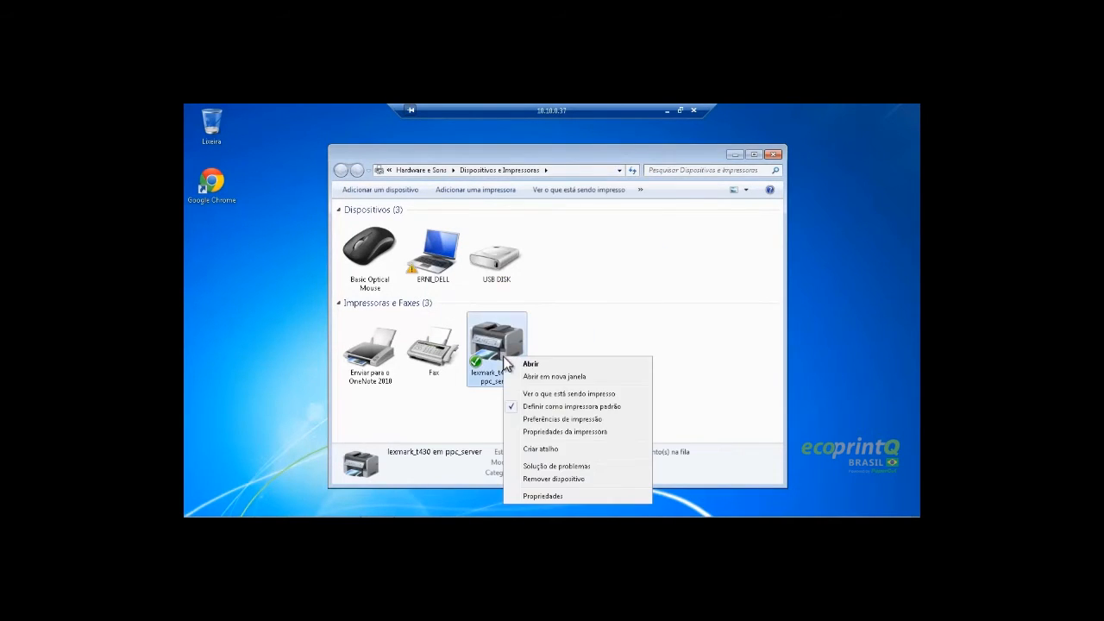
pyautogui.click(557, 479)
pyautogui.click(599, 326)
pyautogui.click(772, 154)
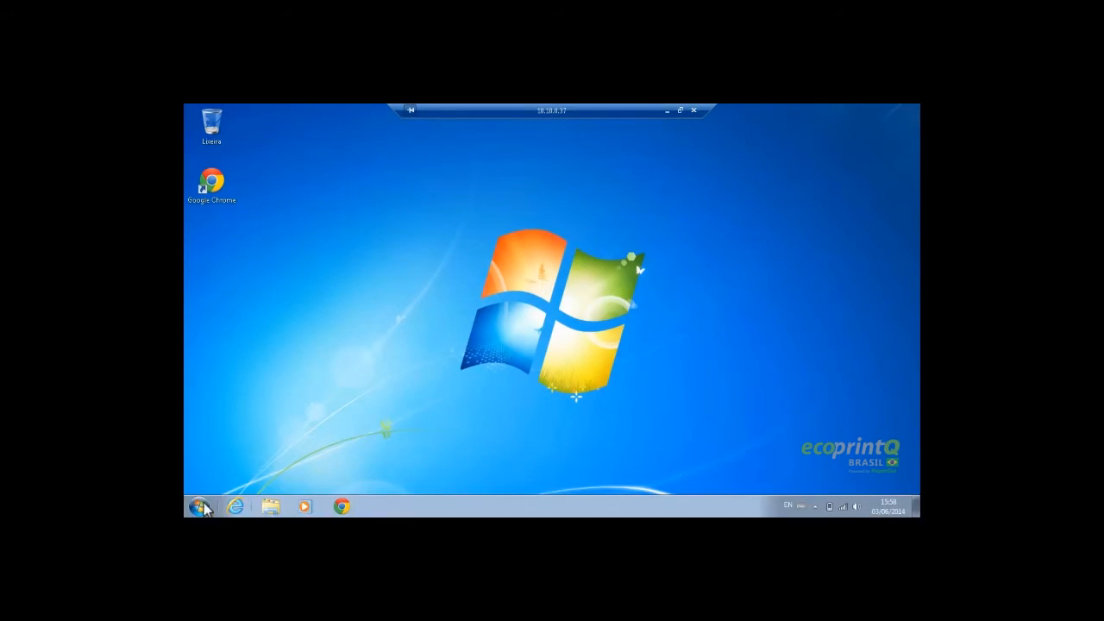
# Connect samsung_scx6555nx and lexmark_t430 from the \\ppc_server share
pyautogui.click(199, 507)
pyautogui.click(656, 327)
pyautogui.press('super+r')
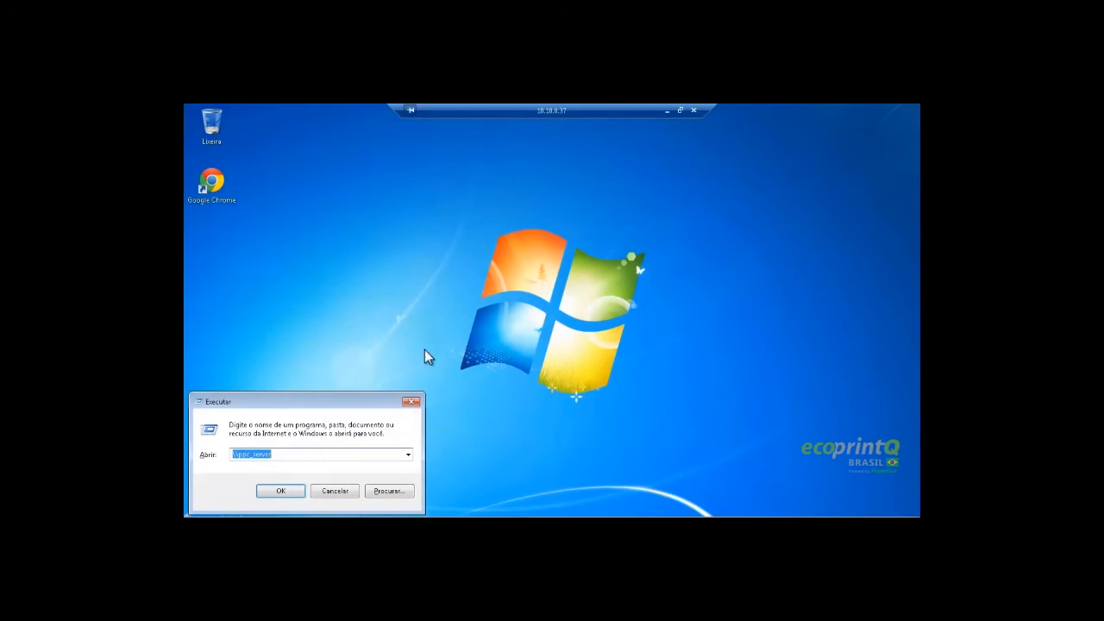
pyautogui.click(291, 495)
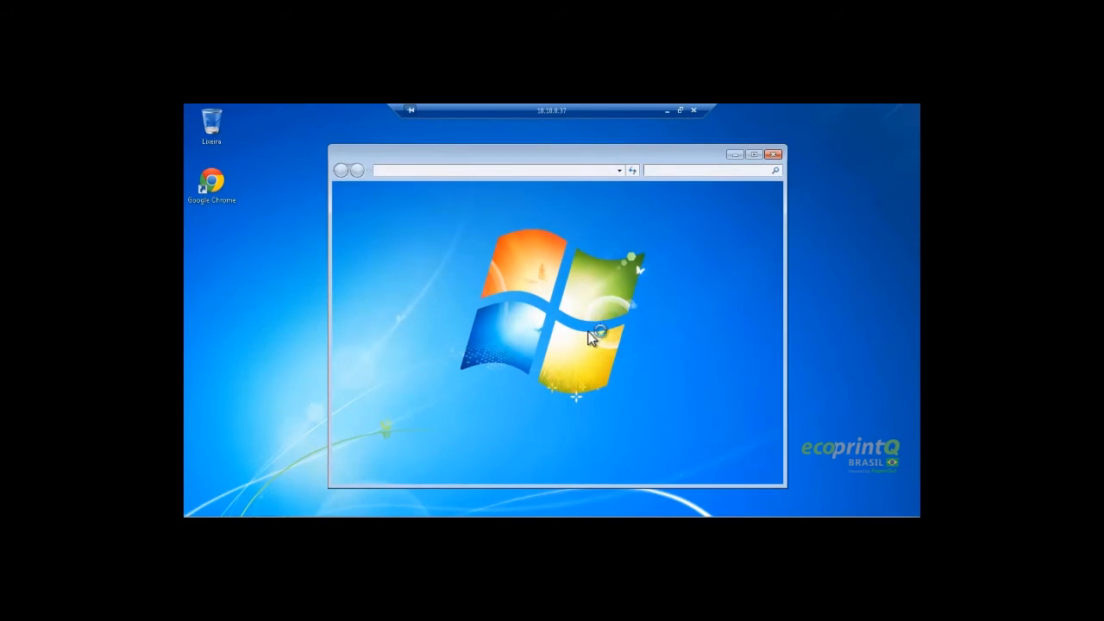
pyautogui.click(480, 283)
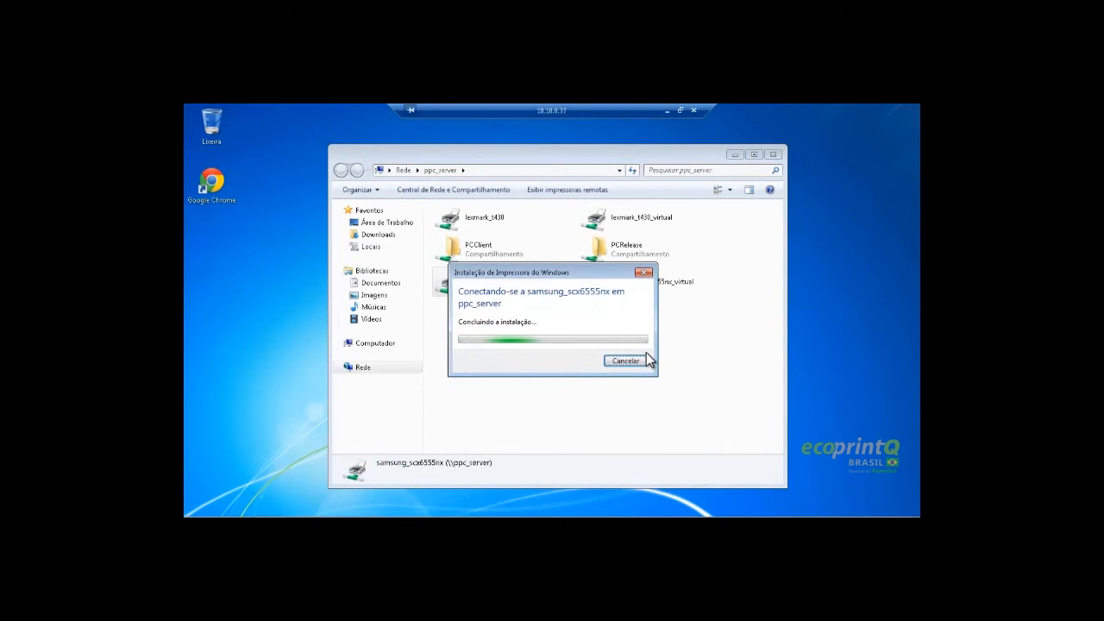
pyautogui.click(522, 171)
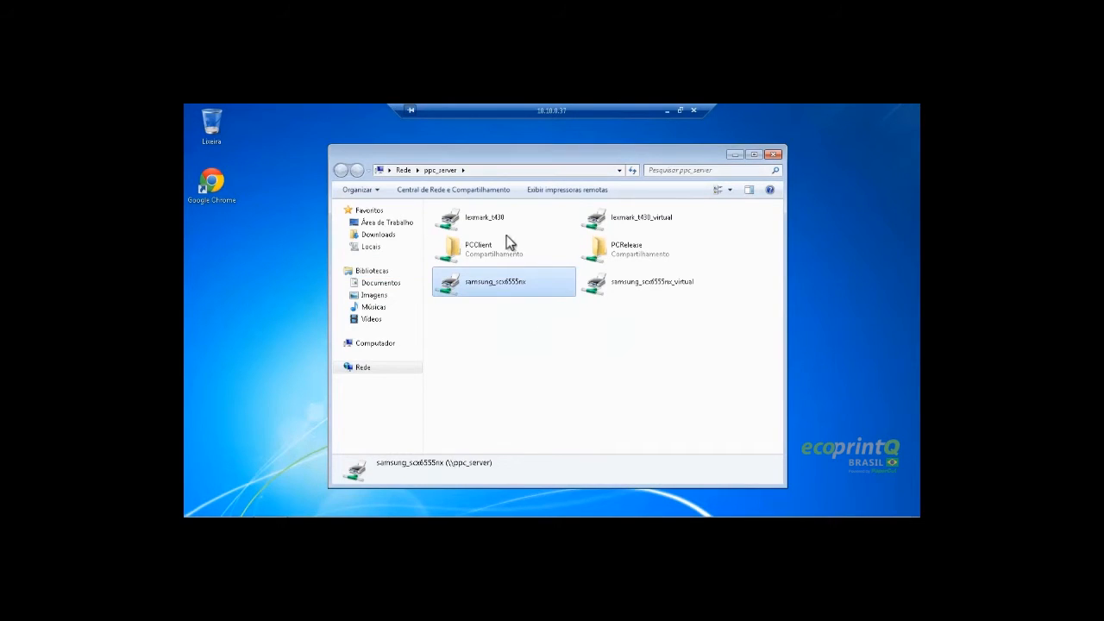
pyautogui.doubleClick(510, 225)
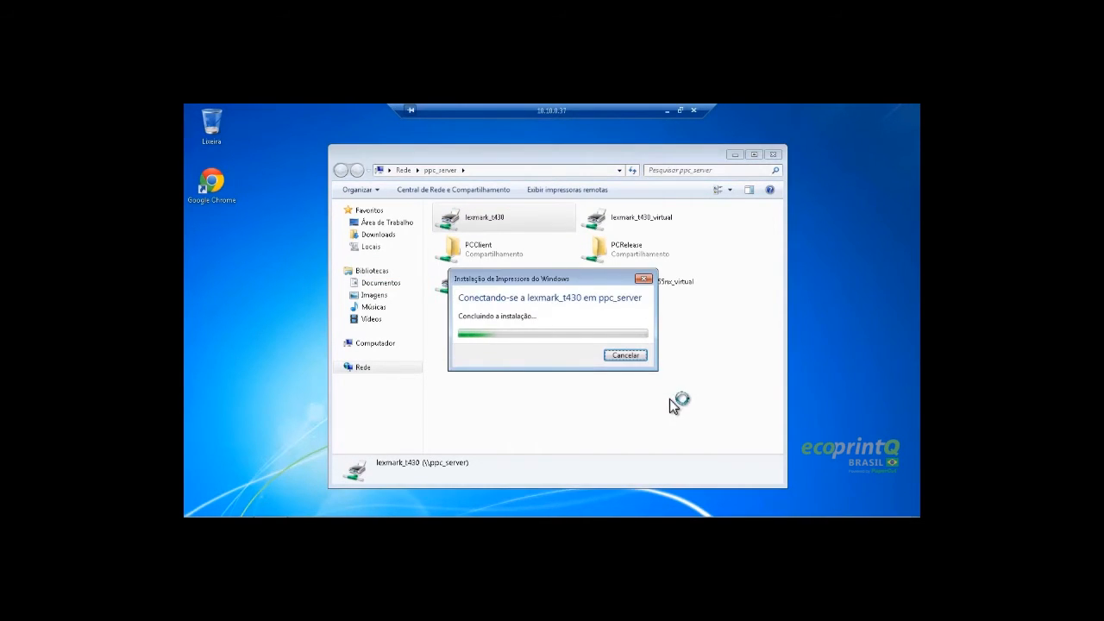
pyautogui.click(521, 171)
pyautogui.click(773, 154)
# Verify both ppc_server printers now appear in Devices and Printers
pyautogui.click(197, 505)
pyautogui.click(388, 370)
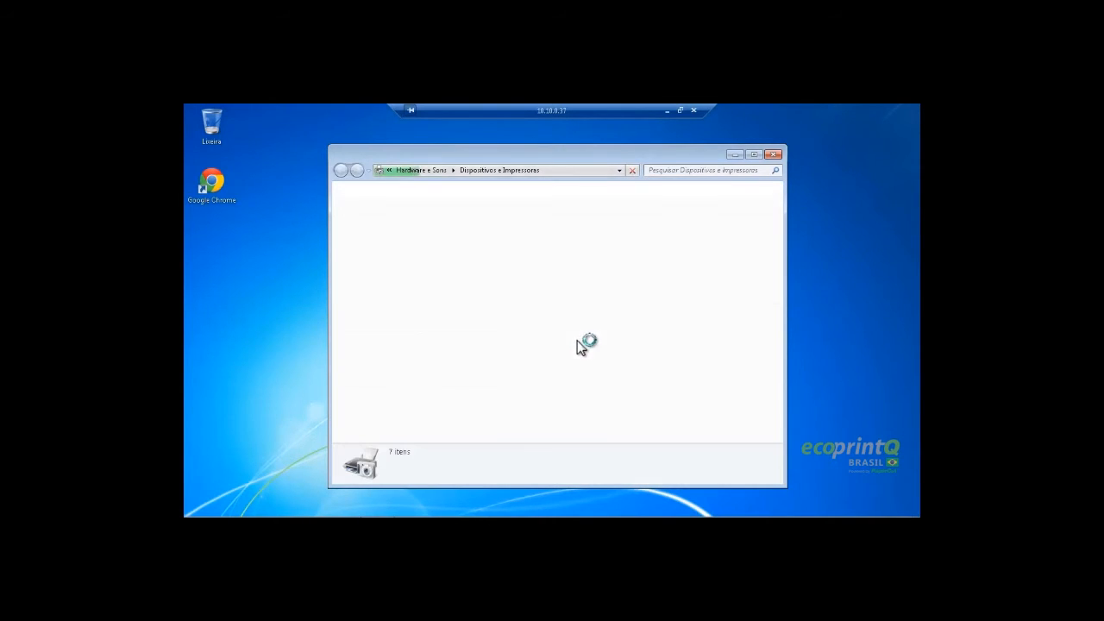
pyautogui.moveTo(618, 409); pyautogui.dragTo(467, 312)
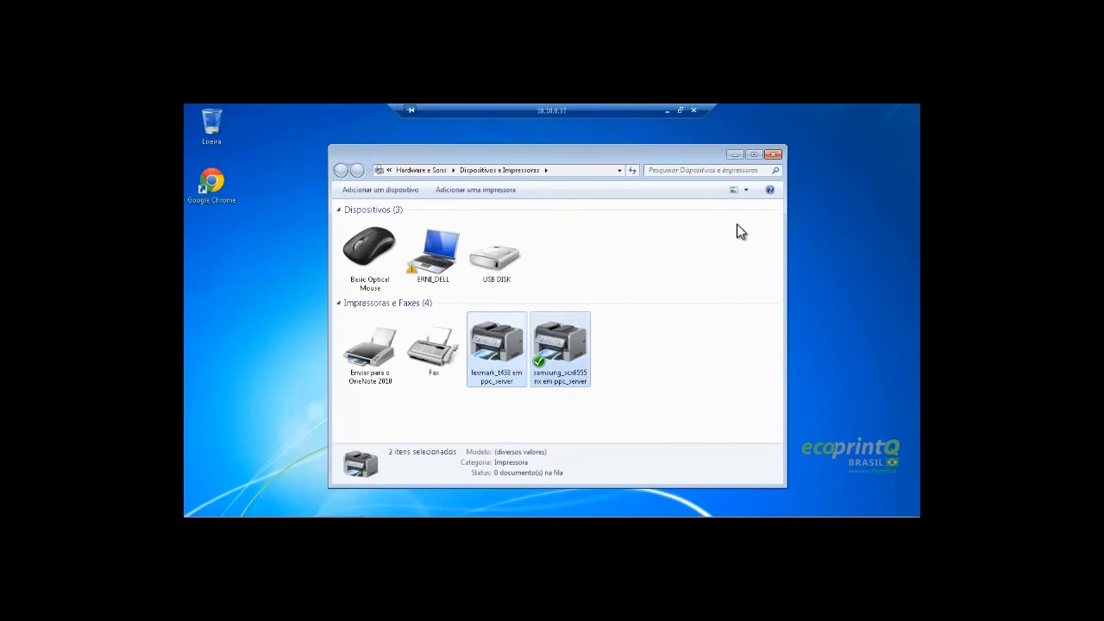
pyautogui.rightClick(507, 345)
pyautogui.click(519, 336)
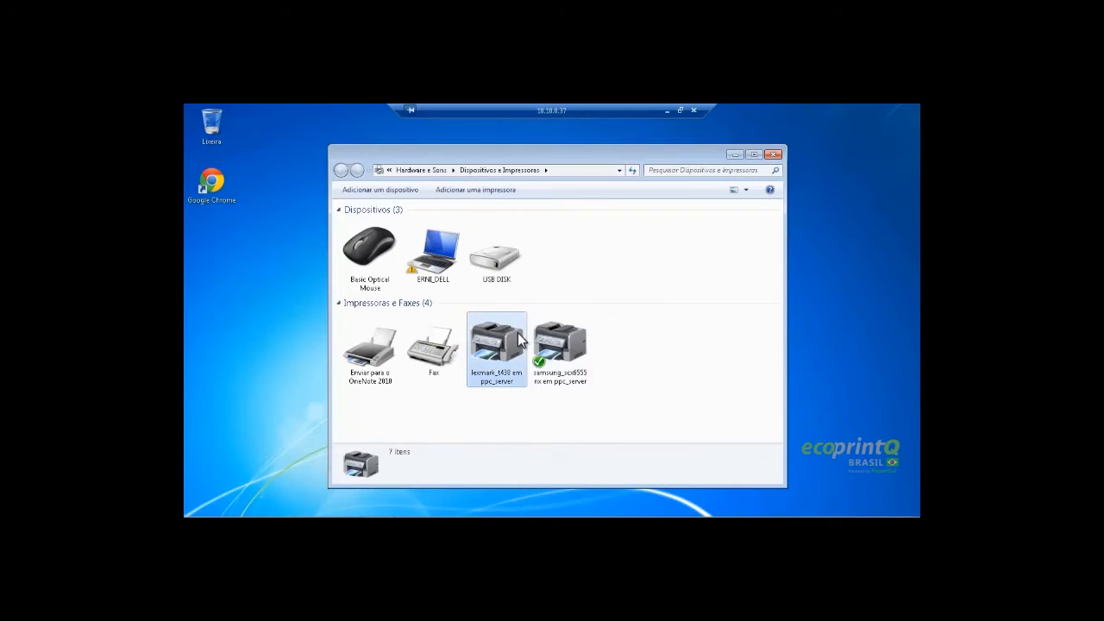
pyautogui.rightClick(519, 336)
pyautogui.click(722, 342)
pyautogui.click(722, 343)
pyautogui.click(734, 155)
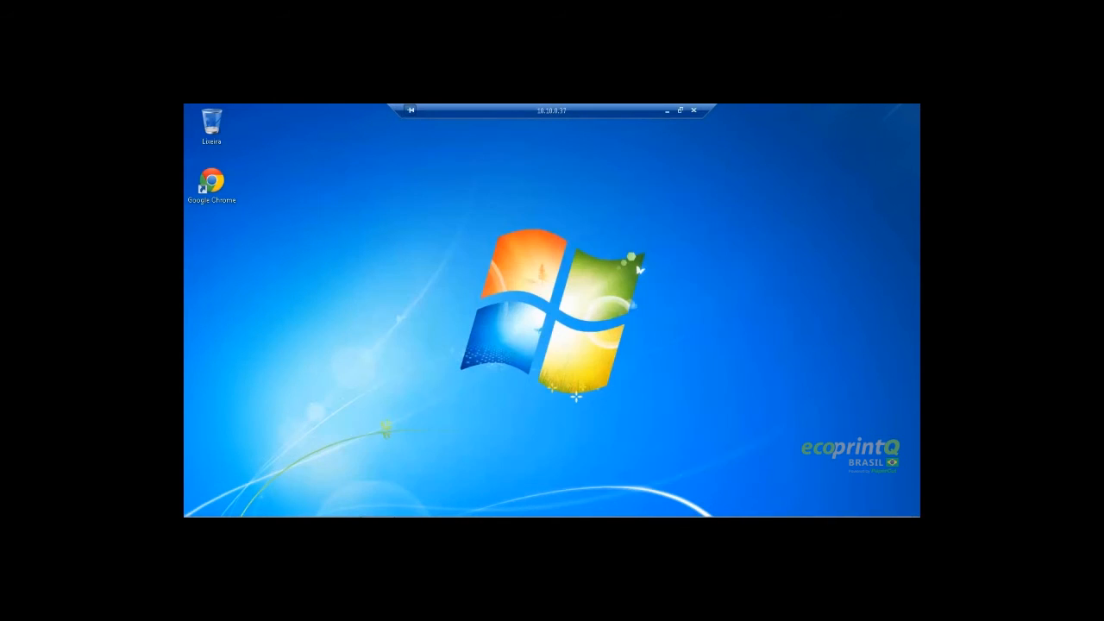
# Open a new Notepad note containing the word teste
pyautogui.click(198, 512)
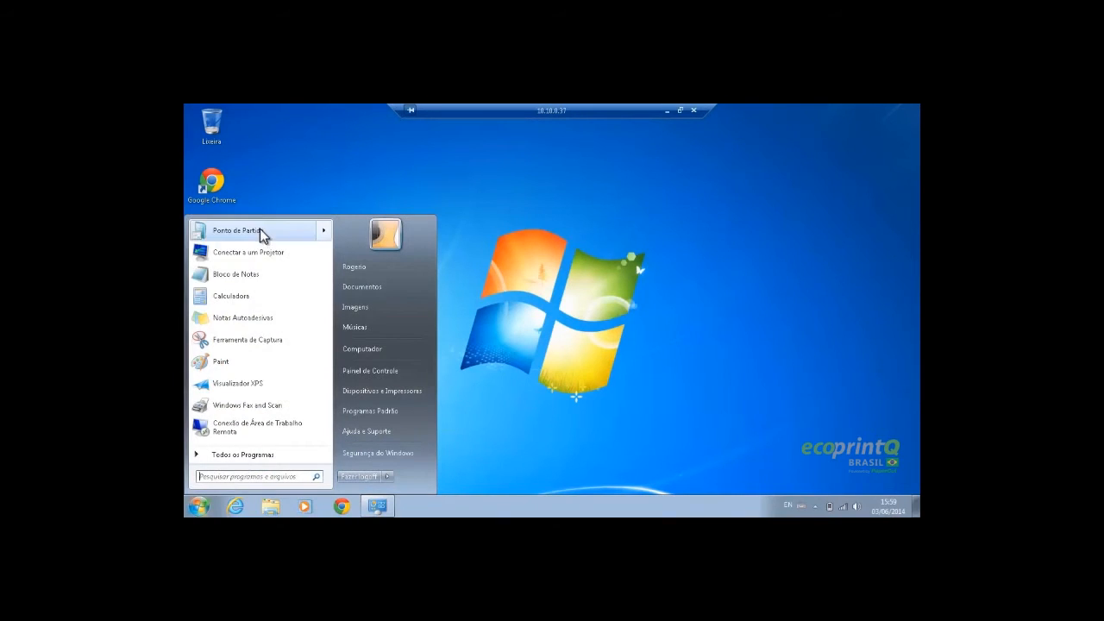
pyautogui.click(252, 275)
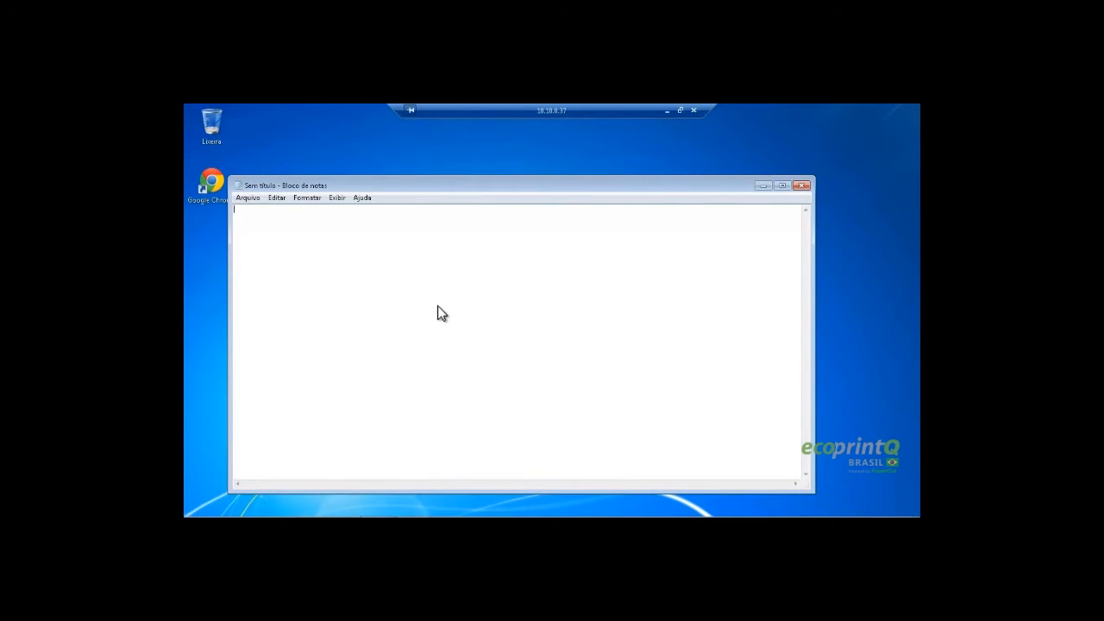
pyautogui.hotkey('ctrl', 'p')
pyautogui.click(533, 195)
# Print the teste note to lexmark_t430
pyautogui.hotkey('ctrl', 'p')
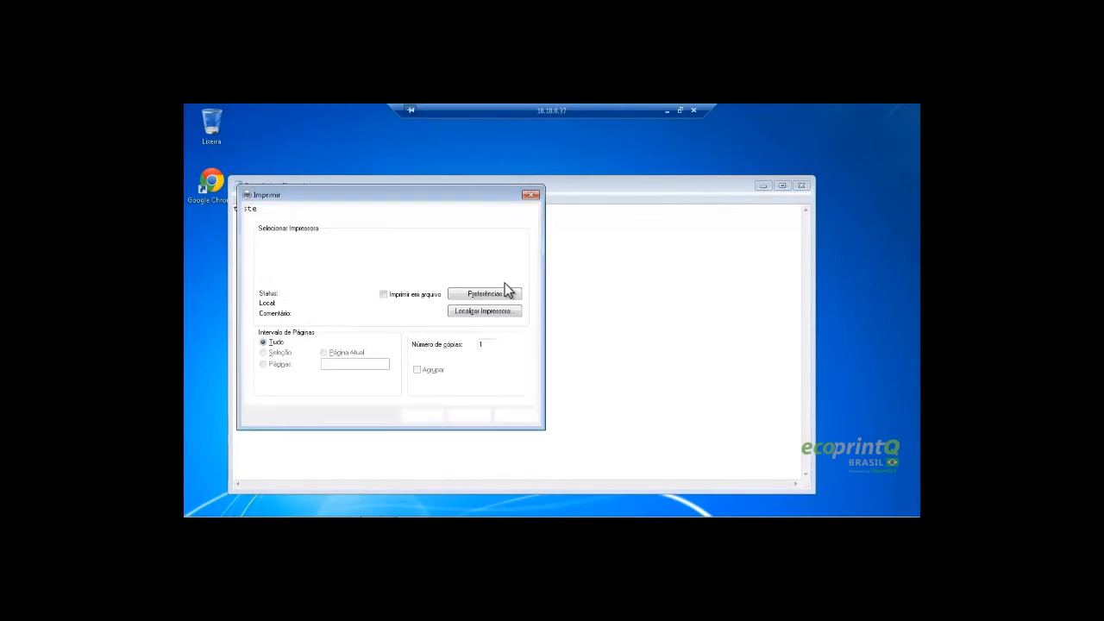
pyautogui.click(315, 243)
pyautogui.click(425, 415)
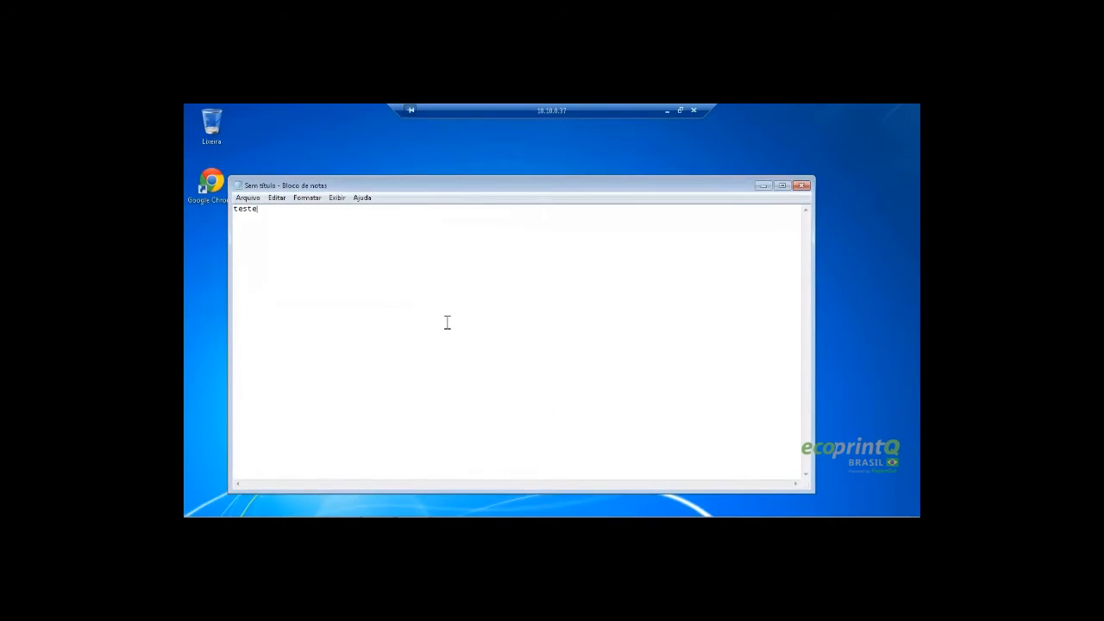
# Print the teste note to samsung_scx6555nx
pyautogui.hotkey('ctrl', 'p')
pyautogui.click(317, 253)
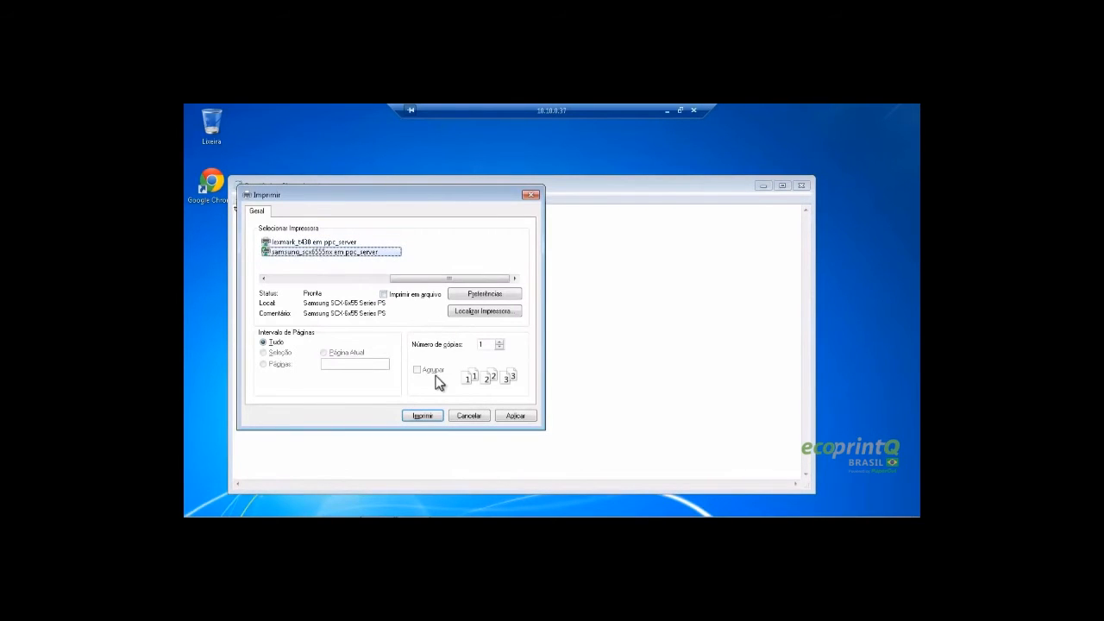
pyautogui.click(430, 417)
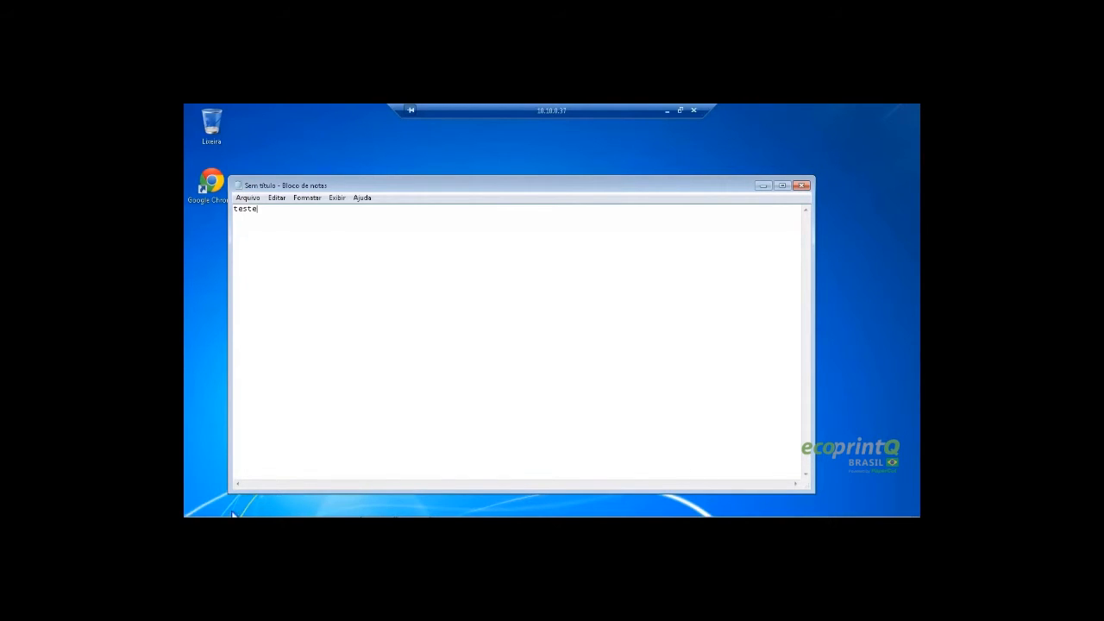
# Minimize the teste note and refresh the remote desktop
pyautogui.moveTo(487, 184); pyautogui.dragTo(508, 164)
pyautogui.click(782, 164)
pyautogui.rightClick(642, 216)
pyautogui.click(683, 256)
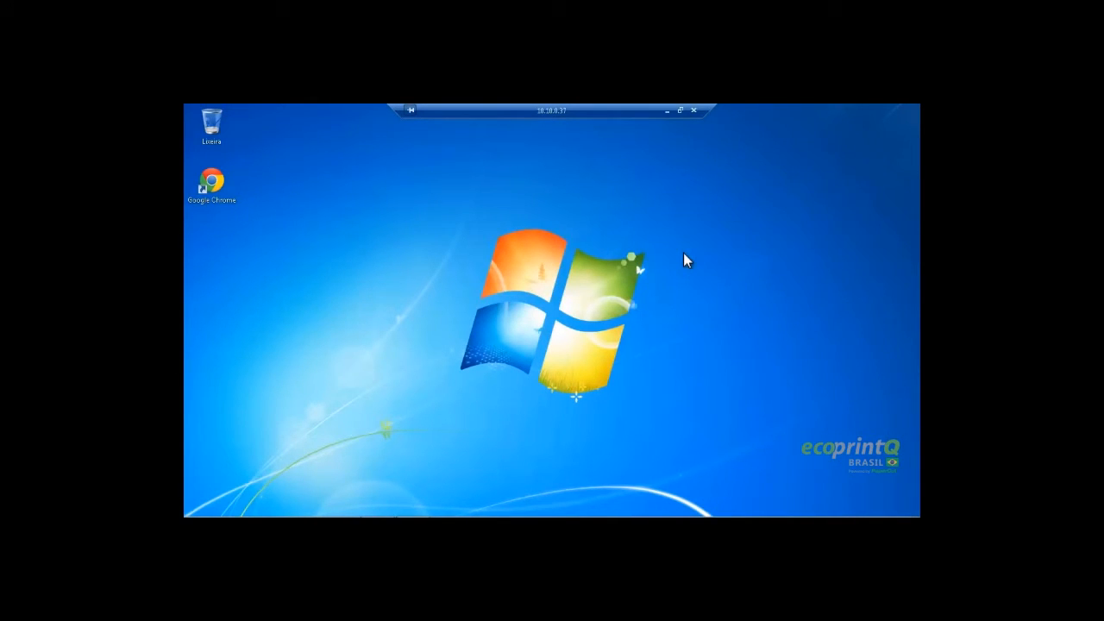
# Send a desktop shortcut of pc-client from \\ppc_server\PCClient\win
pyautogui.press('super+r')
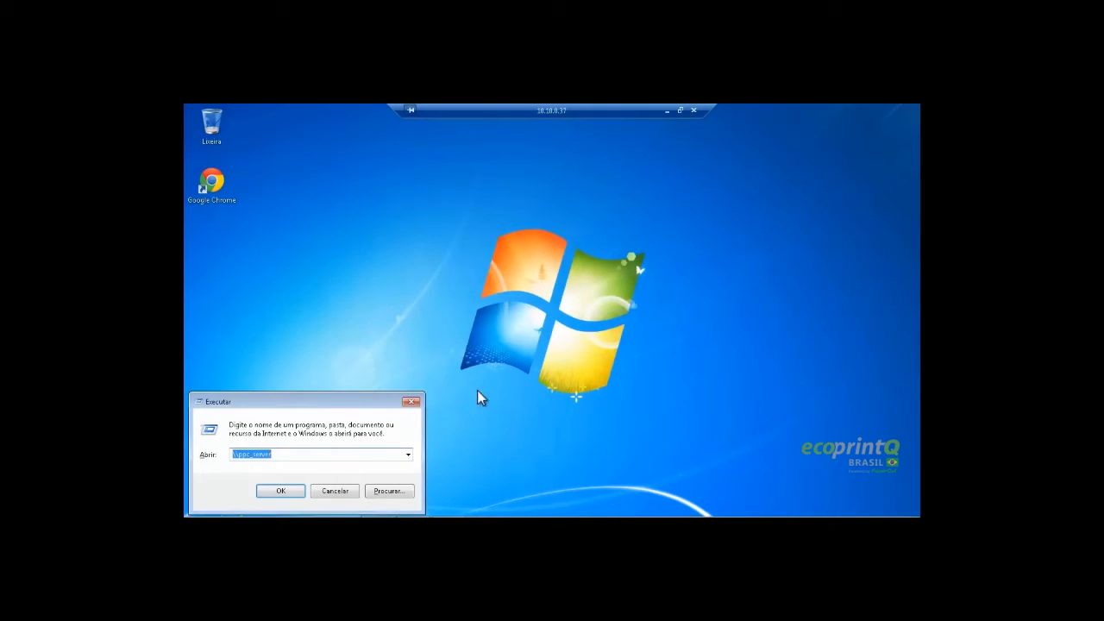
pyautogui.click(272, 491)
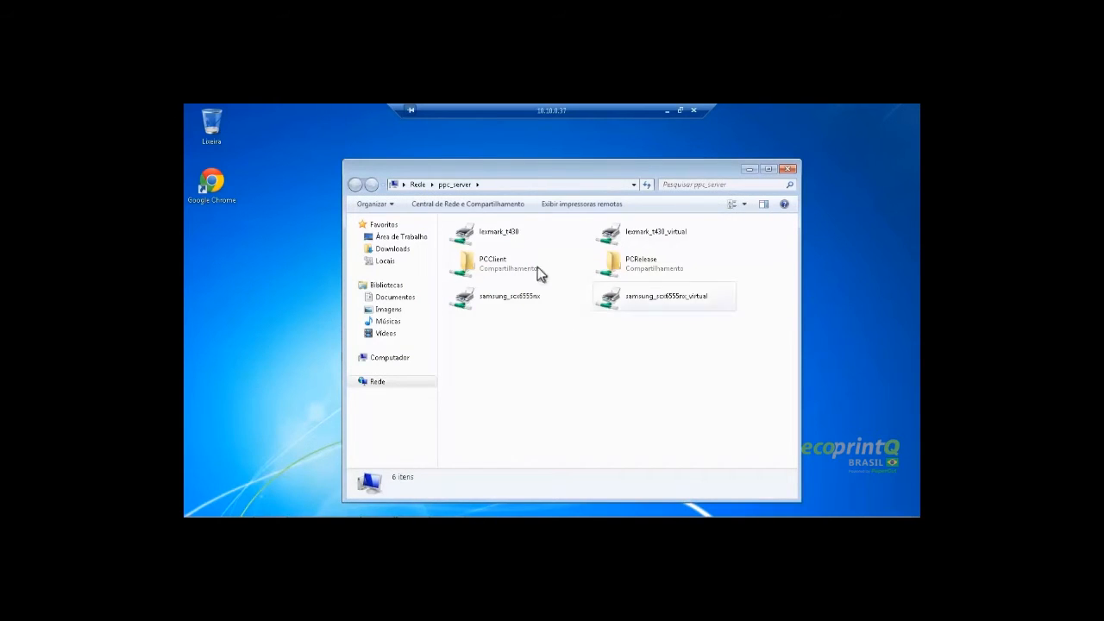
pyautogui.doubleClick(498, 264)
pyautogui.doubleClick(471, 263)
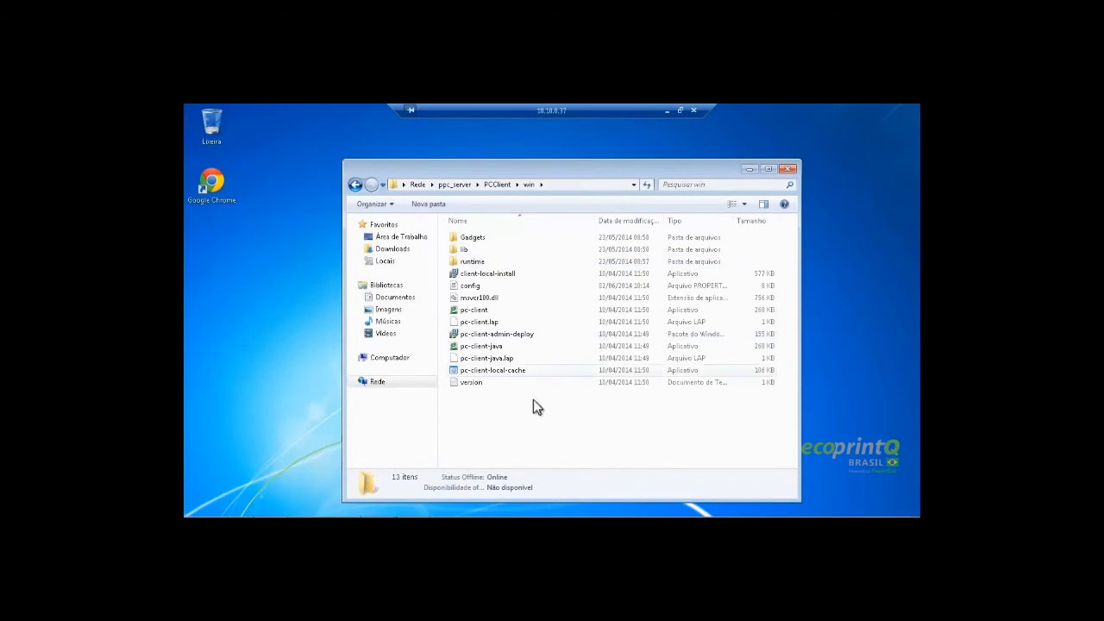
pyautogui.rightClick(481, 314)
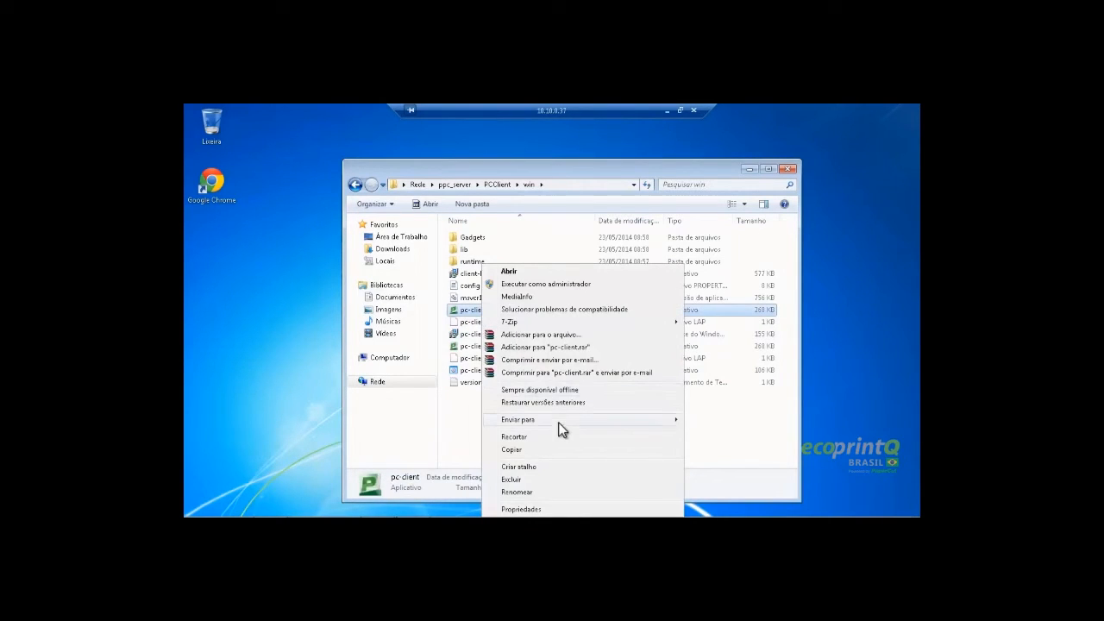
pyautogui.moveTo(564, 422)
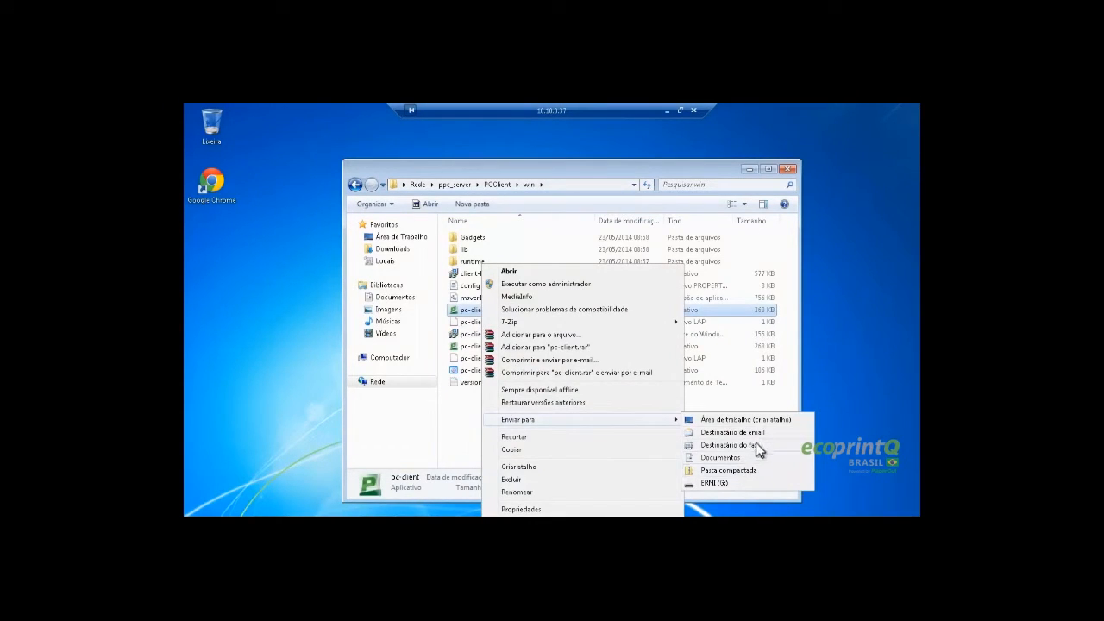
pyautogui.click(725, 419)
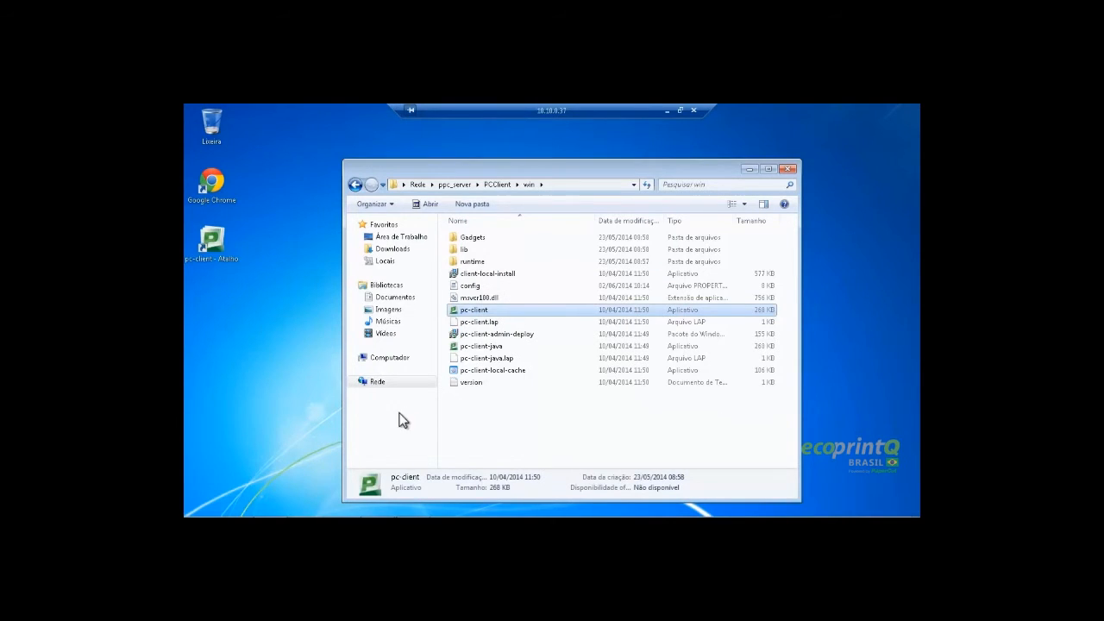
pyautogui.click(787, 170)
# Rename the shortcut from 'pc-client - Atalho' to 'pc-client' and launch it
pyautogui.click(211, 241)
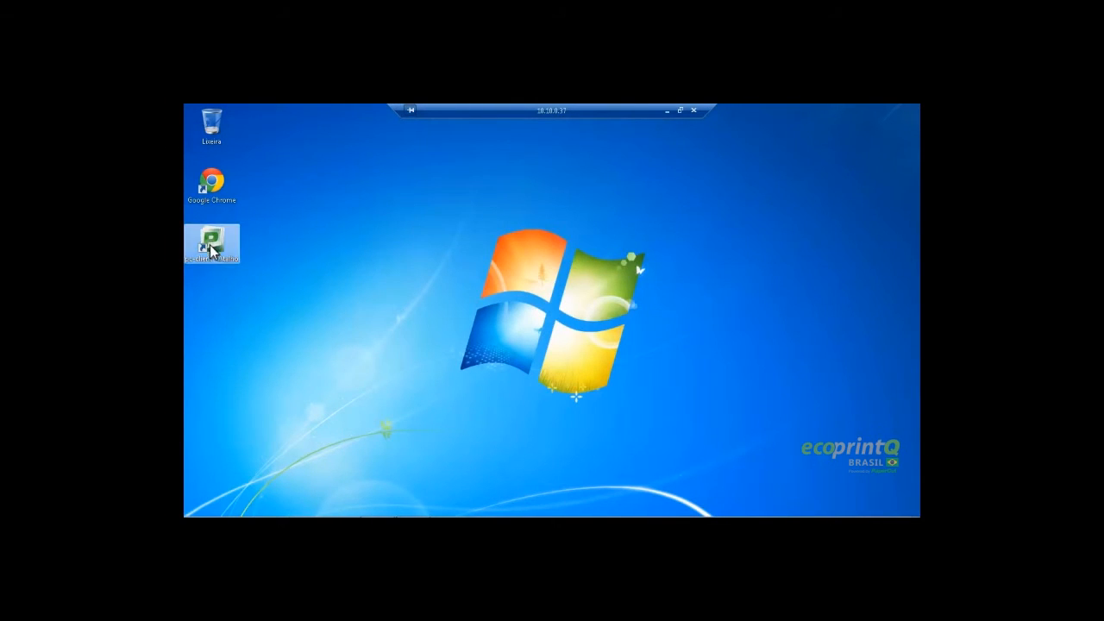
pyautogui.rightClick(210, 243)
pyautogui.click(241, 471)
pyautogui.click(211, 259)
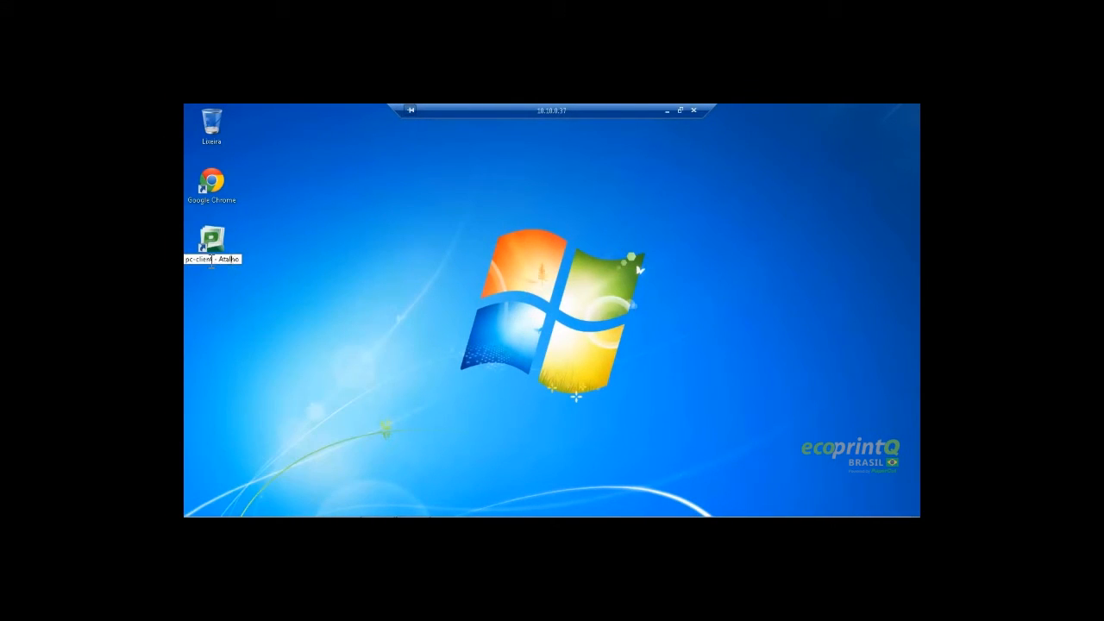
pyautogui.moveTo(213, 259); pyautogui.dragTo(302, 276)
pyautogui.press('Delete')
pyautogui.press('Return')
pyautogui.click(286, 287)
pyautogui.doubleClick(219, 241)
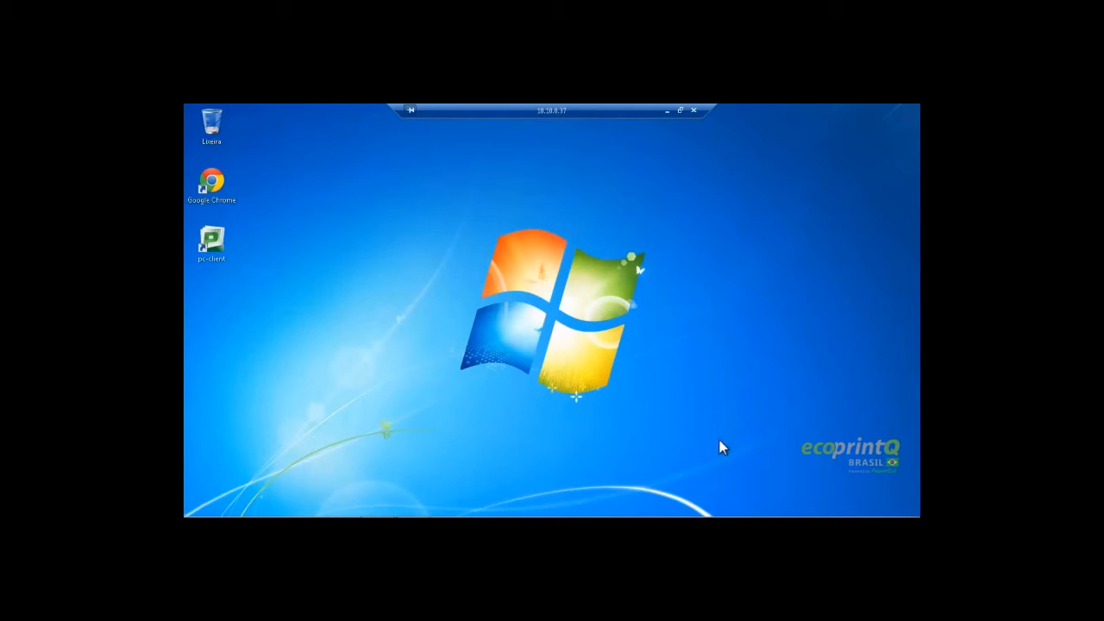
# Show the PaperCut balance window from the notification tray, displaying -R$ 0,15
pyautogui.click(815, 506)
pyautogui.click(700, 429)
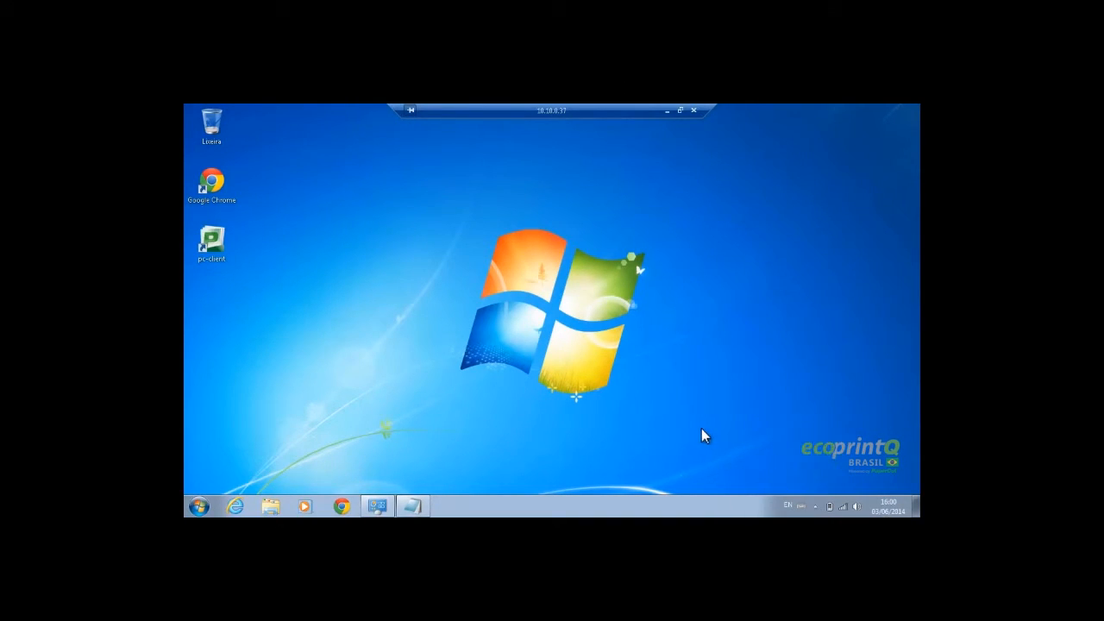
pyautogui.click(816, 506)
pyautogui.click(665, 388)
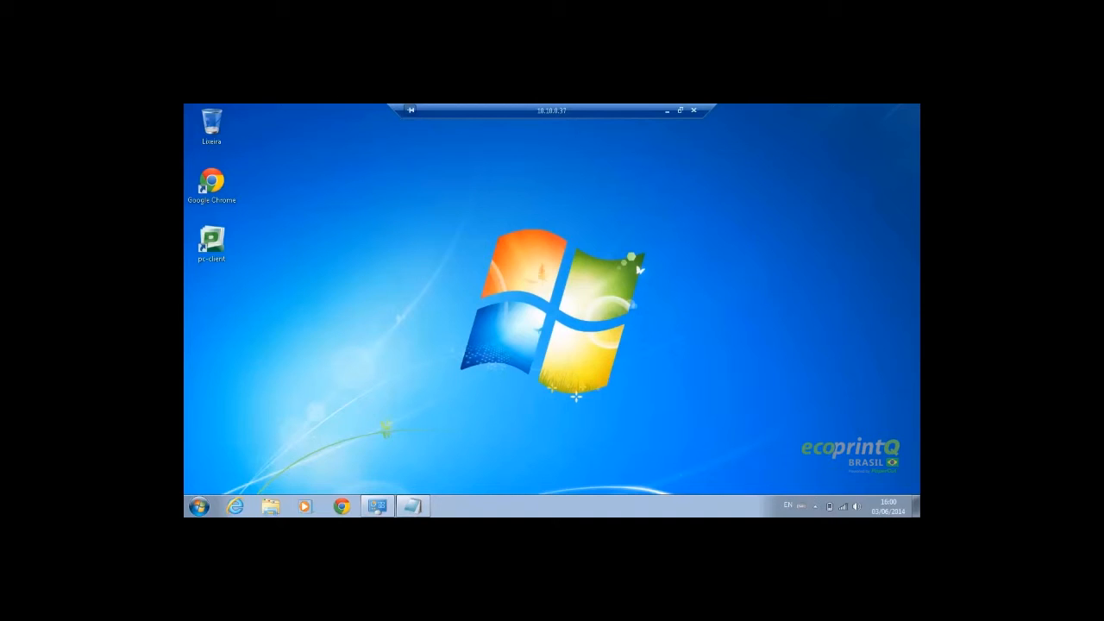
pyautogui.click(816, 507)
pyautogui.click(814, 456)
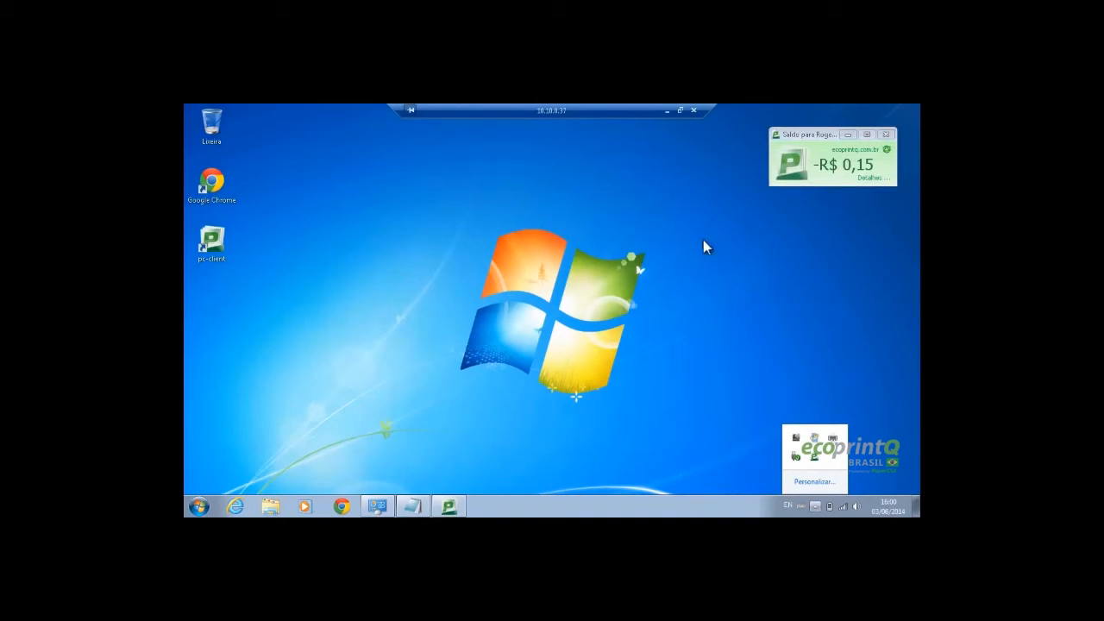
pyautogui.click(719, 290)
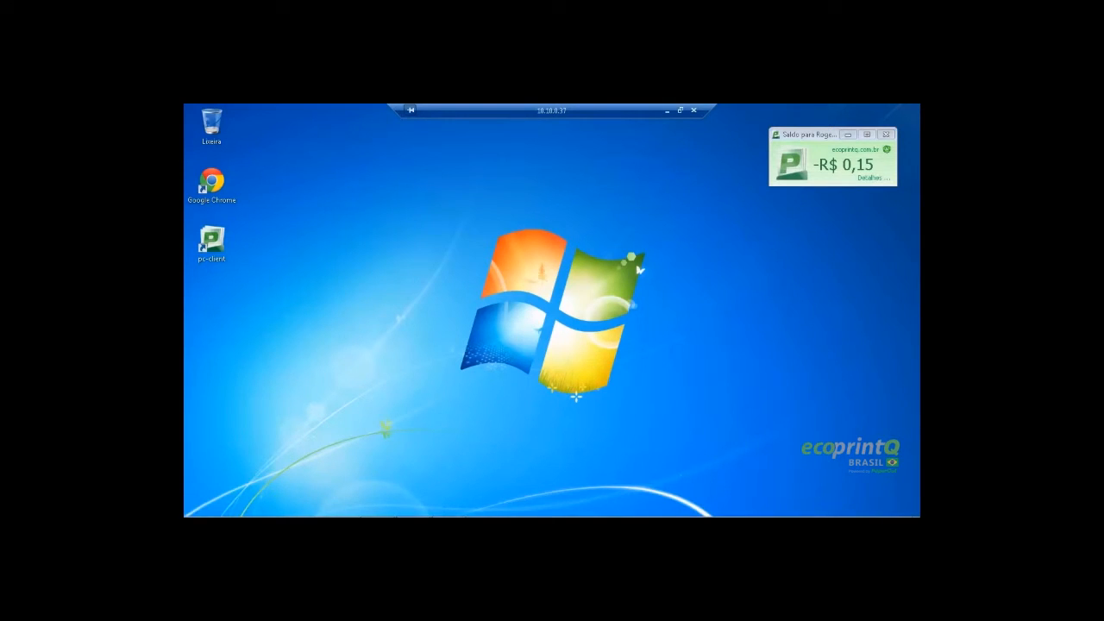
pyautogui.click(199, 506)
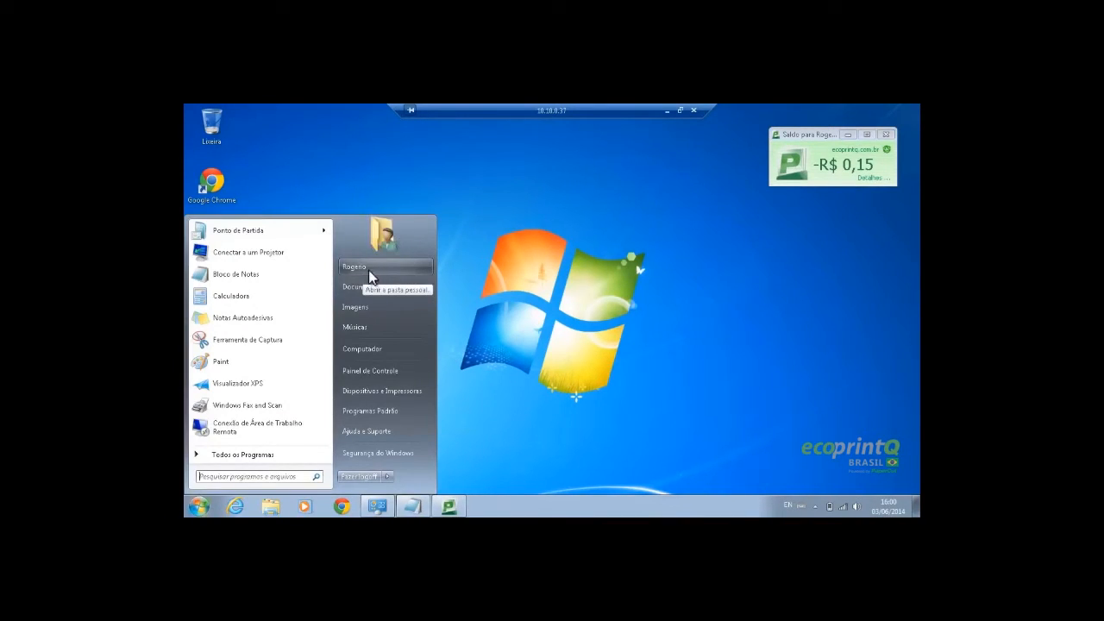
pyautogui.click(571, 305)
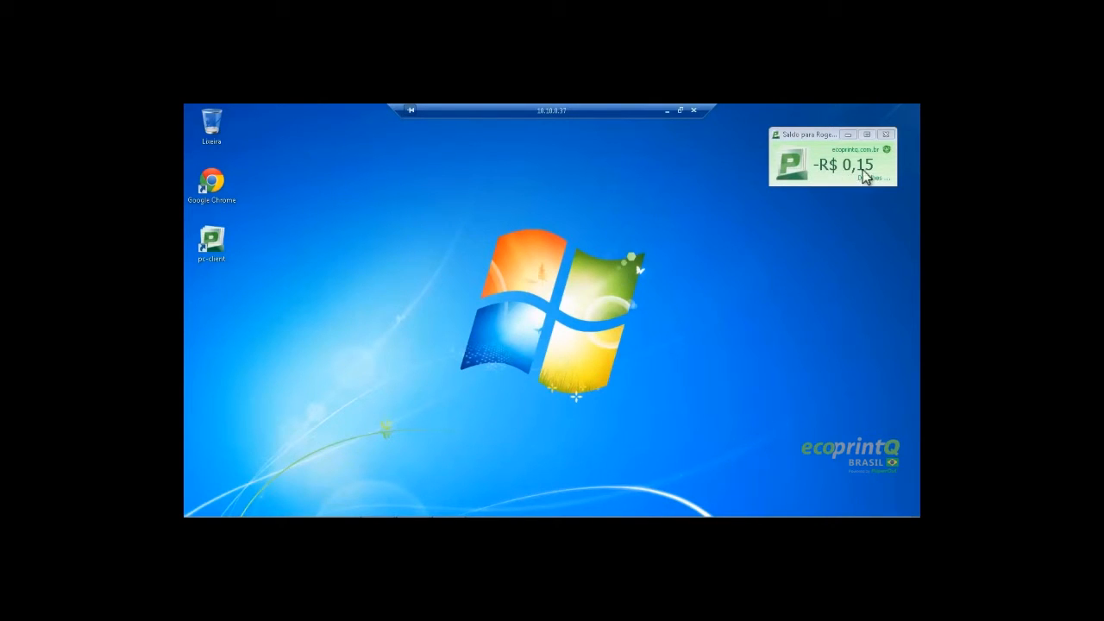
pyautogui.click(666, 111)
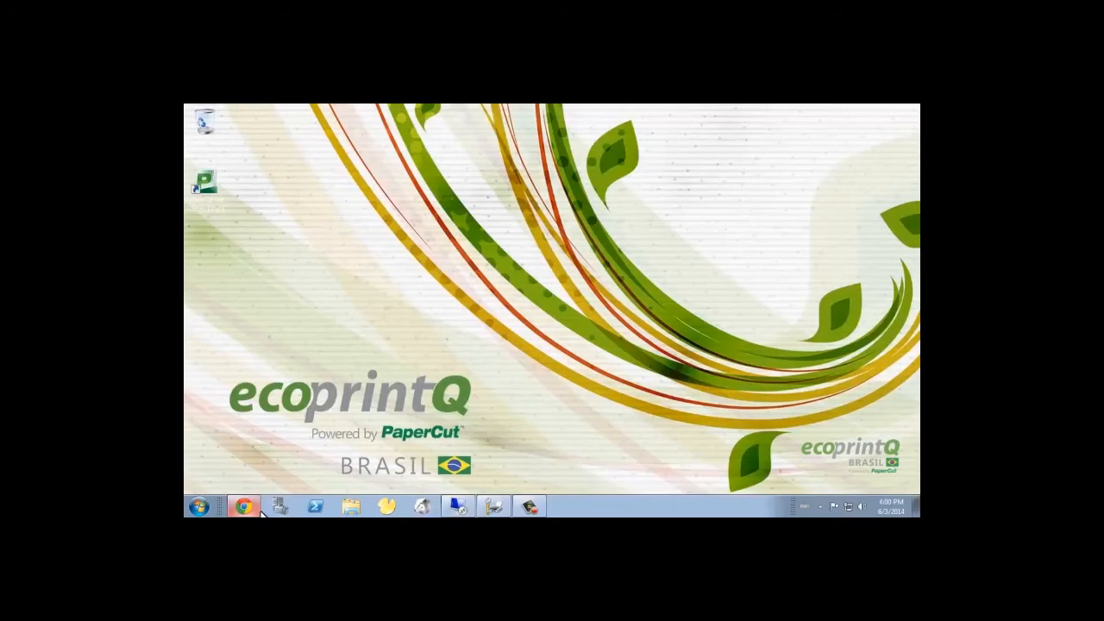
pyautogui.click(250, 509)
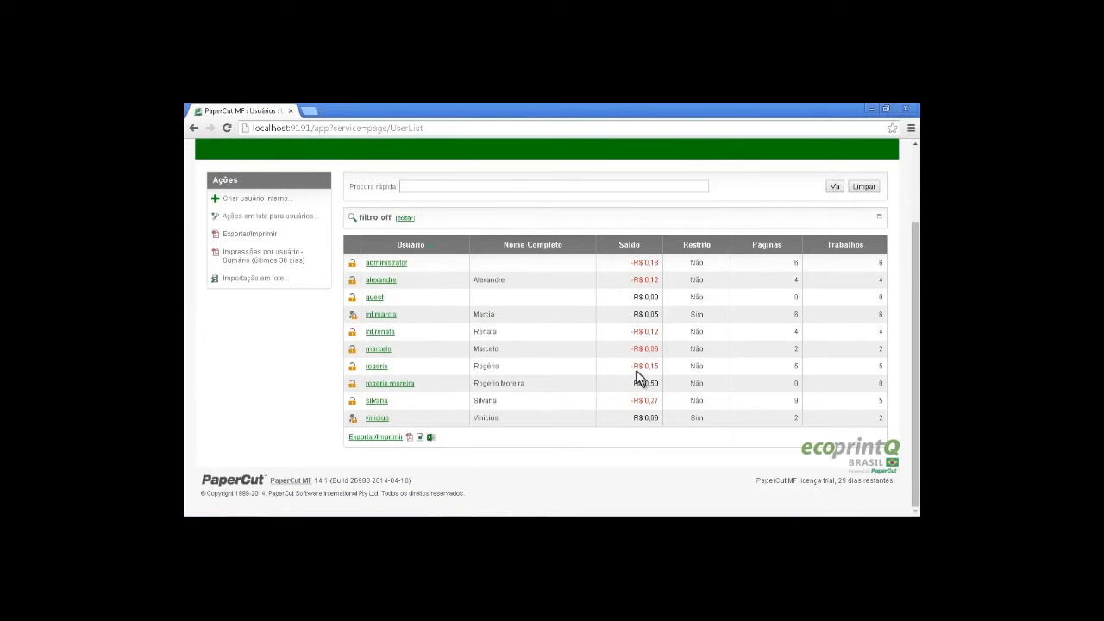
pyautogui.moveTo(630, 367); pyautogui.dragTo(661, 366)
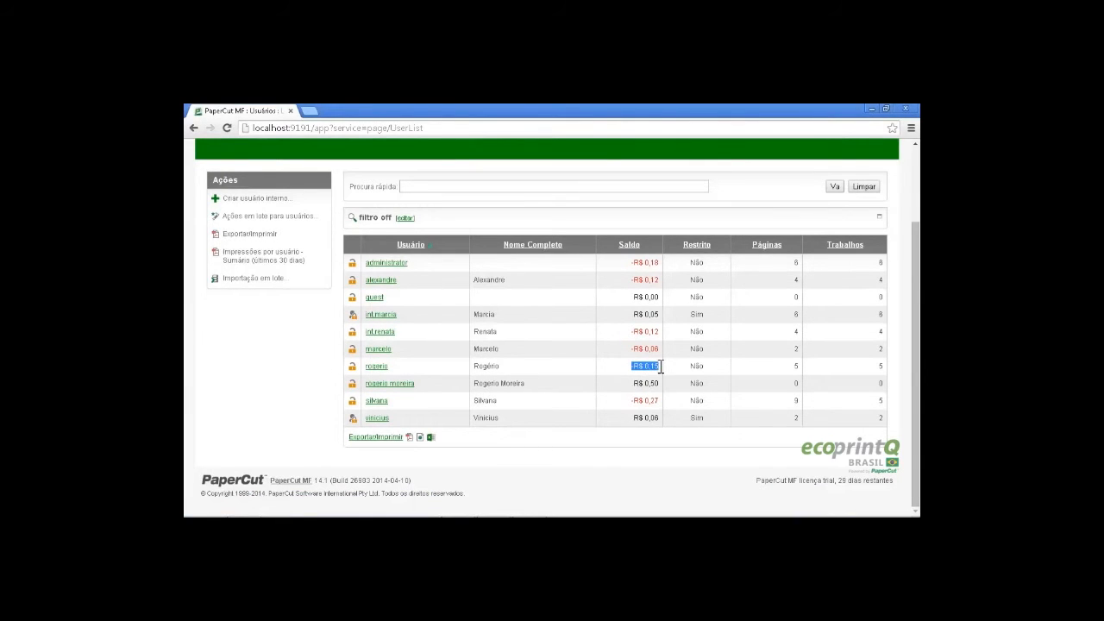
pyautogui.click(870, 109)
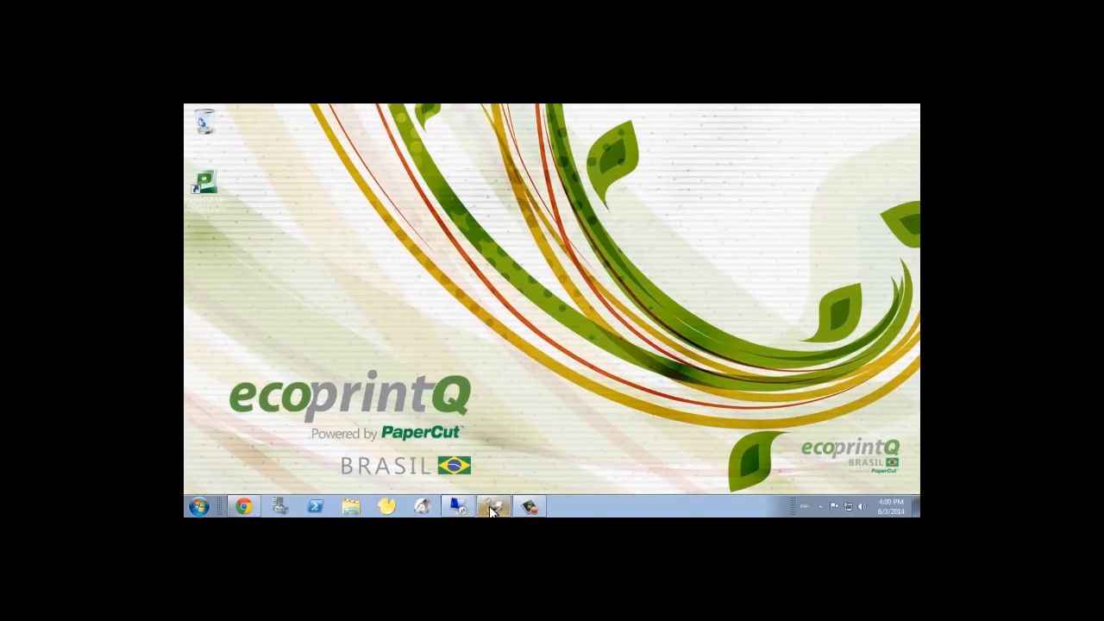
pyautogui.click(455, 506)
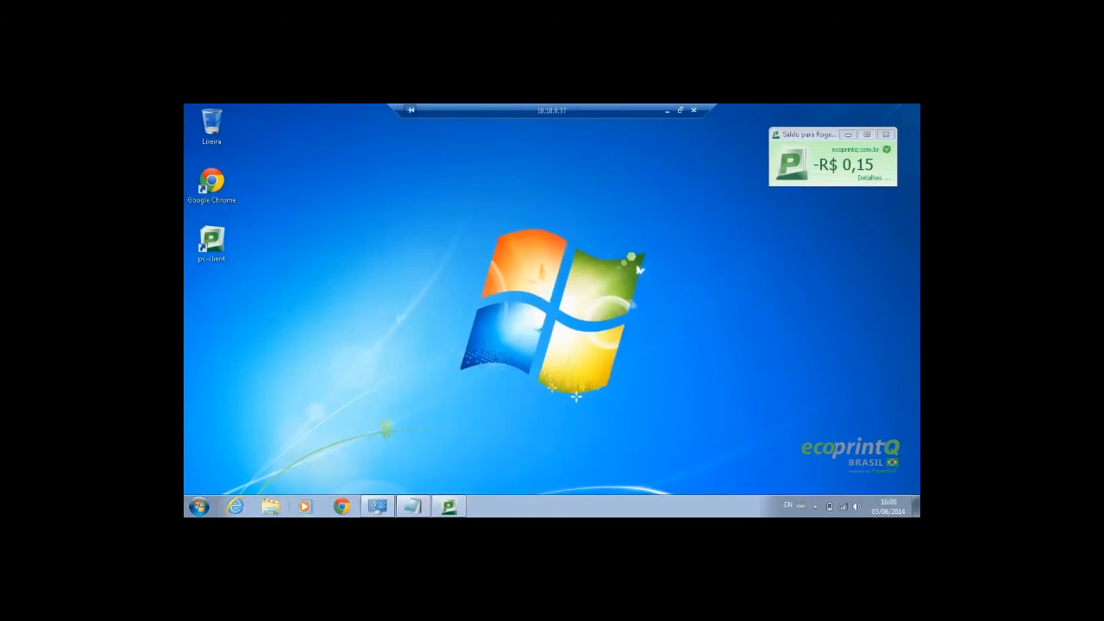
# Restore the teste note and print it on lexmark_t430 at ppc_server
pyautogui.click(414, 507)
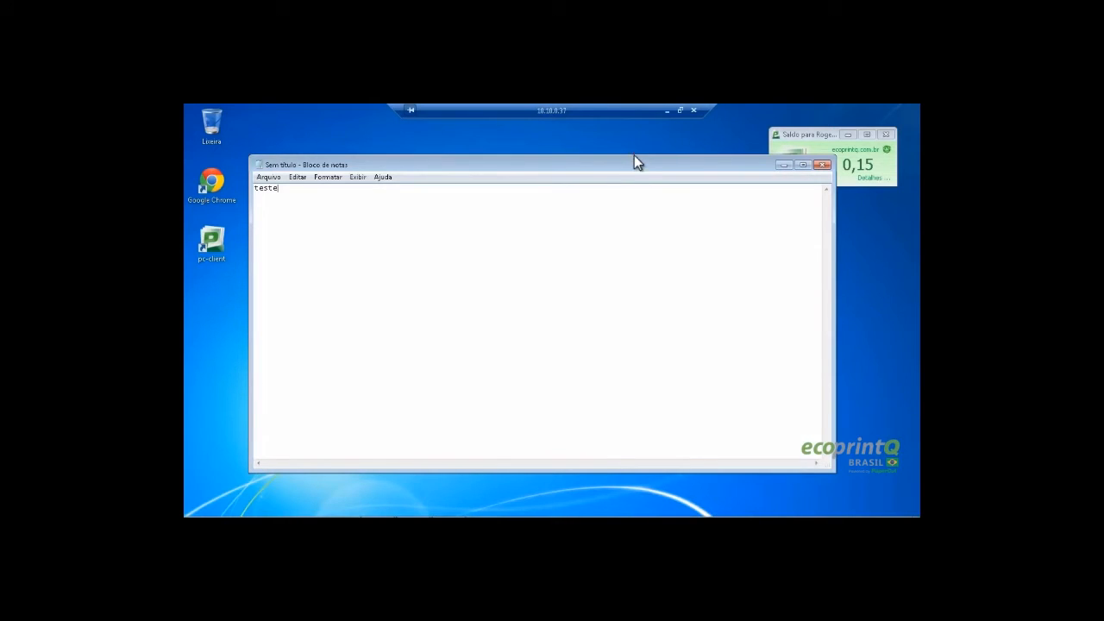
pyautogui.moveTo(634, 163); pyautogui.dragTo(620, 202)
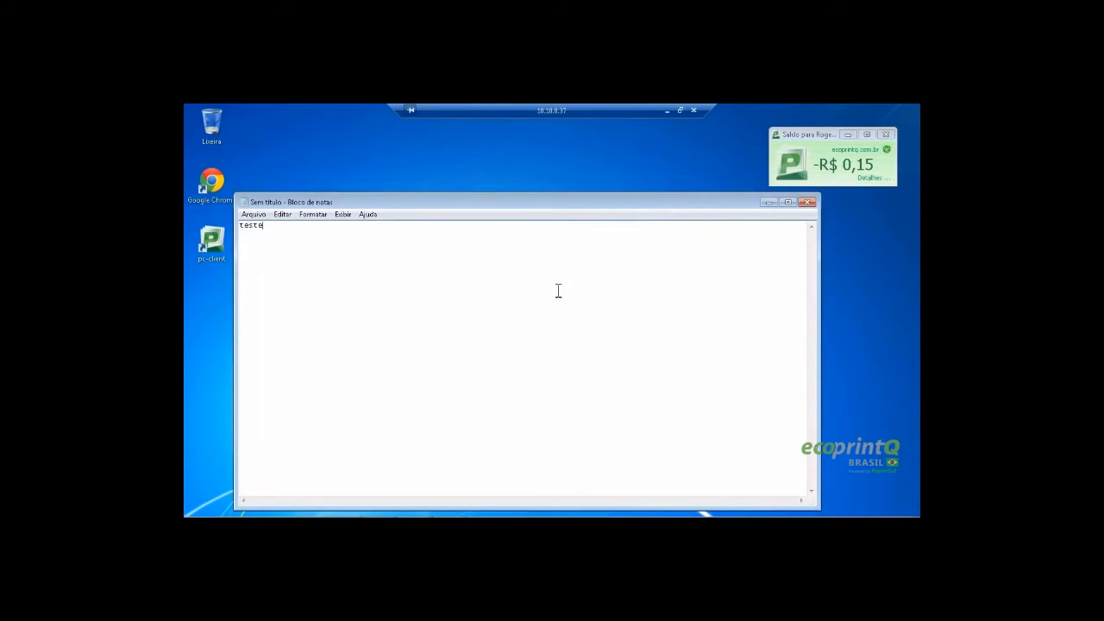
pyautogui.hotkey('ctrl', 'p')
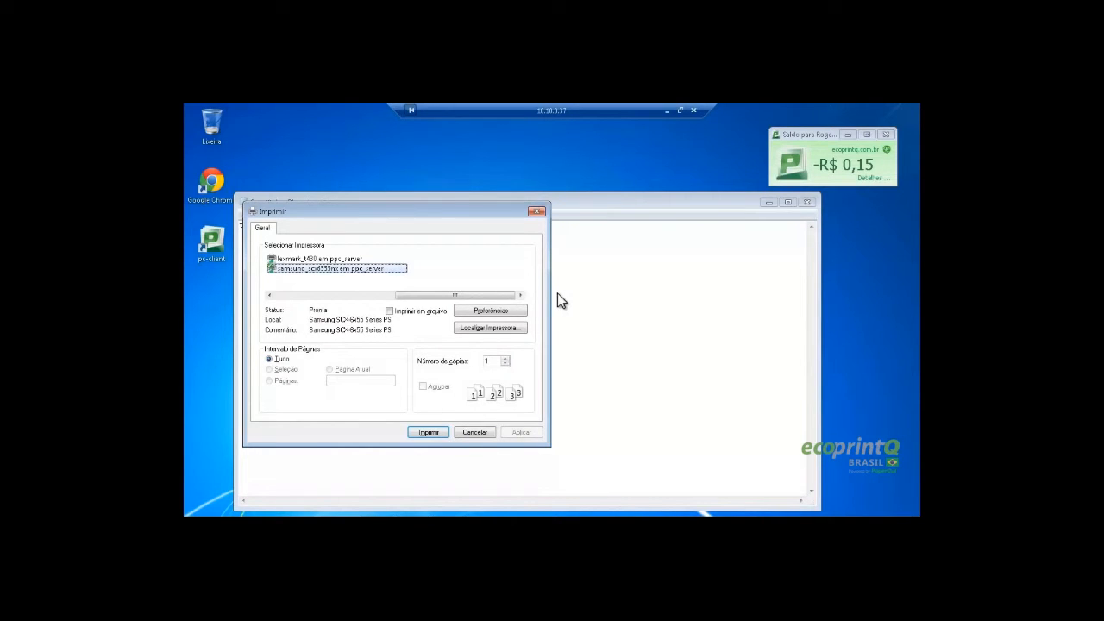
pyautogui.moveTo(408, 208); pyautogui.dragTo(439, 187)
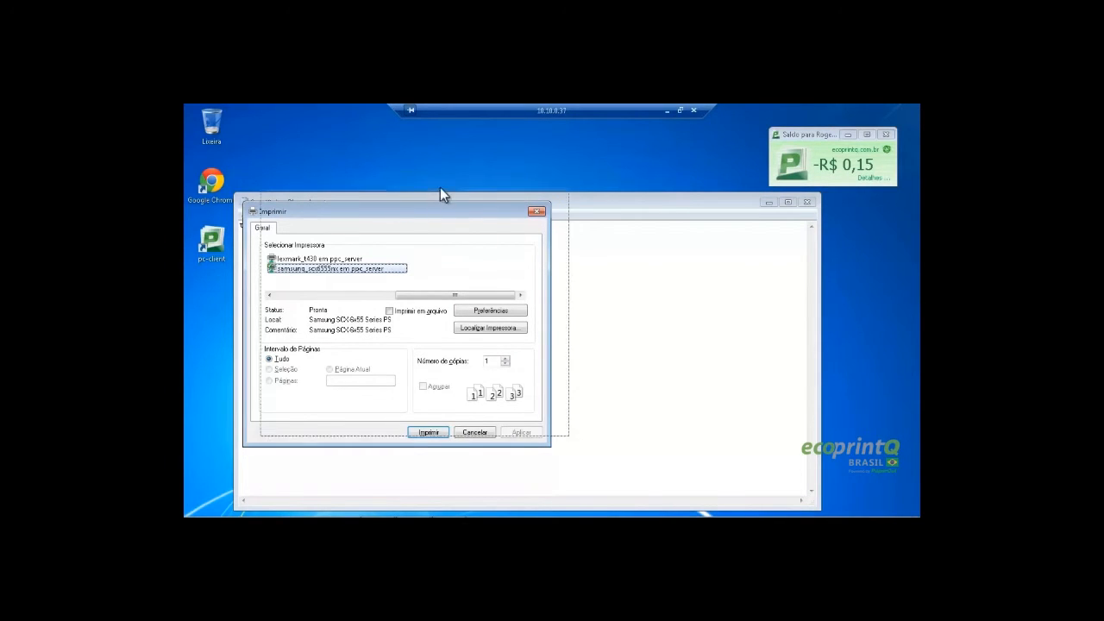
pyautogui.click(372, 242)
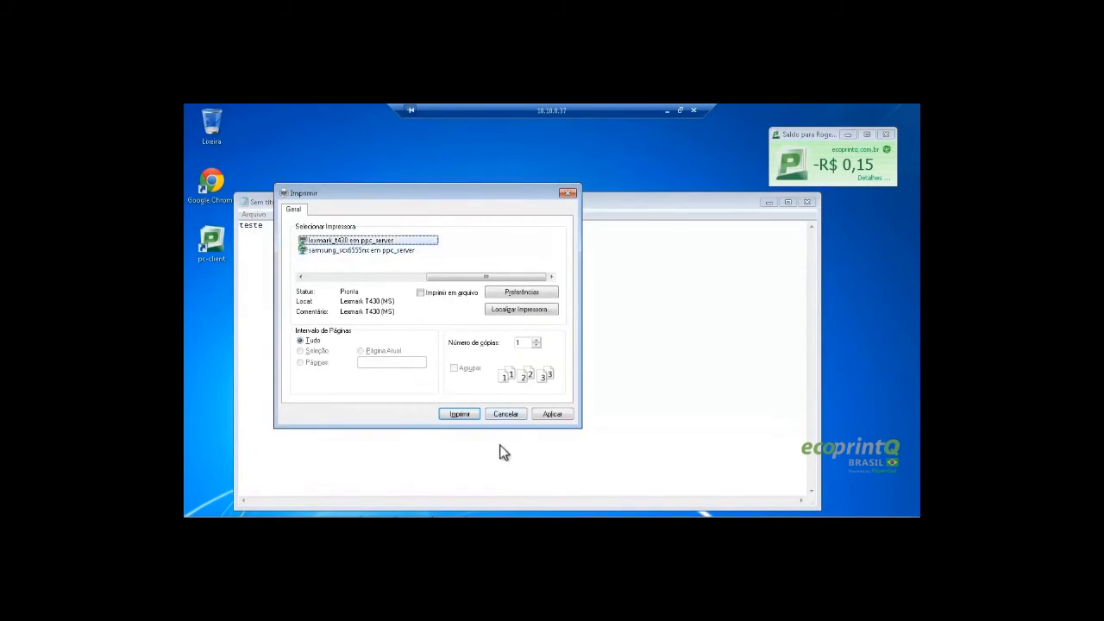
pyautogui.click(460, 414)
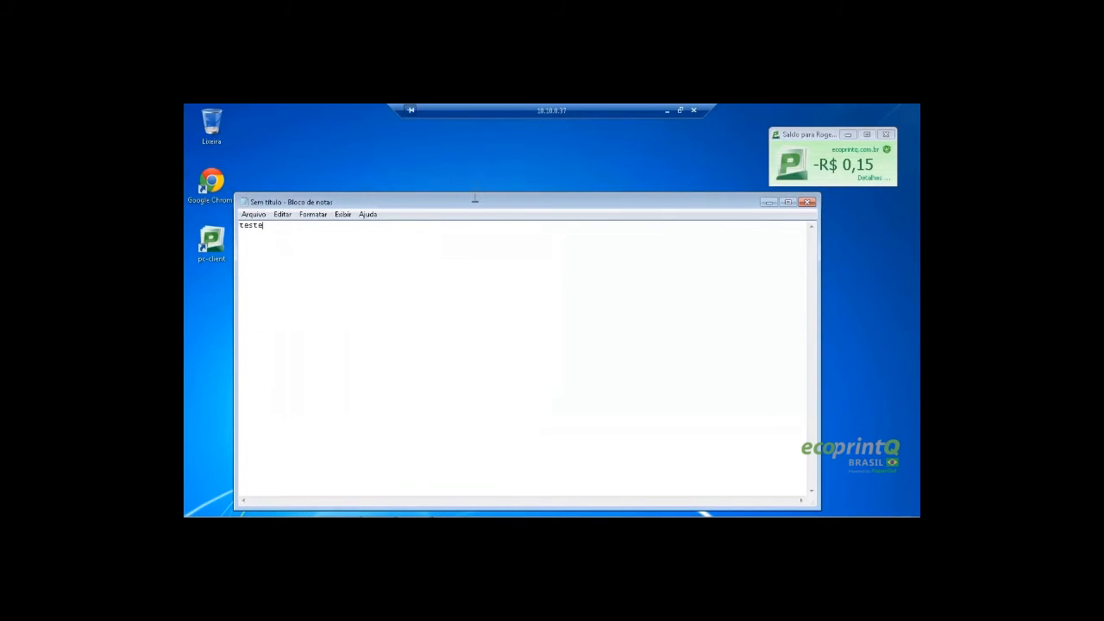
# Print the note again, this time on samsung_scx6555nx
pyautogui.moveTo(468, 203); pyautogui.dragTo(468, 193)
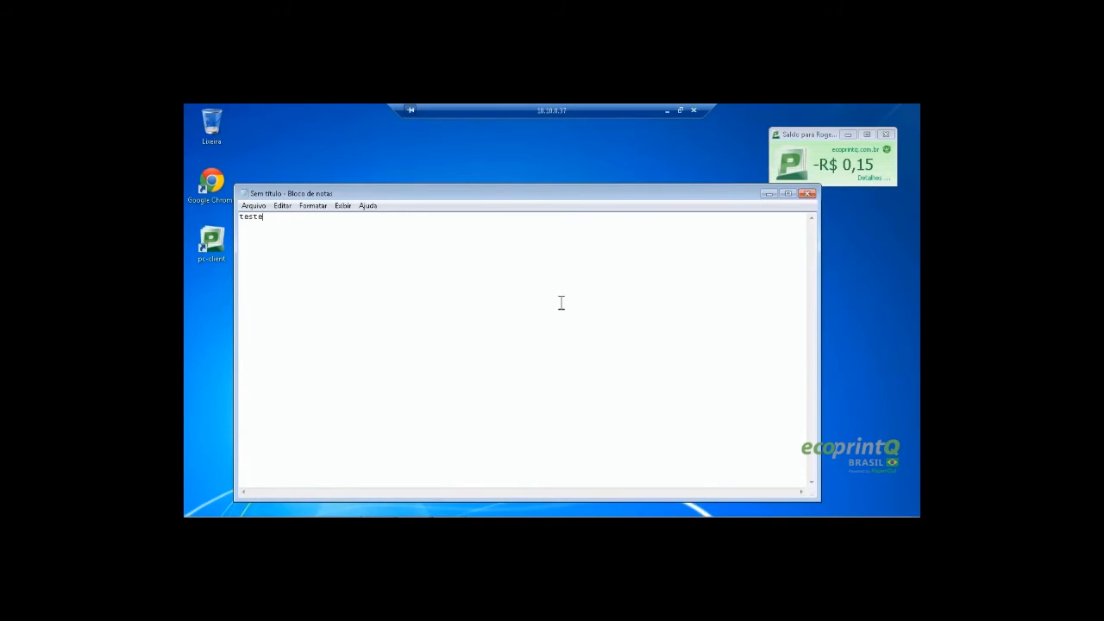
pyautogui.hotkey('ctrl', 'p')
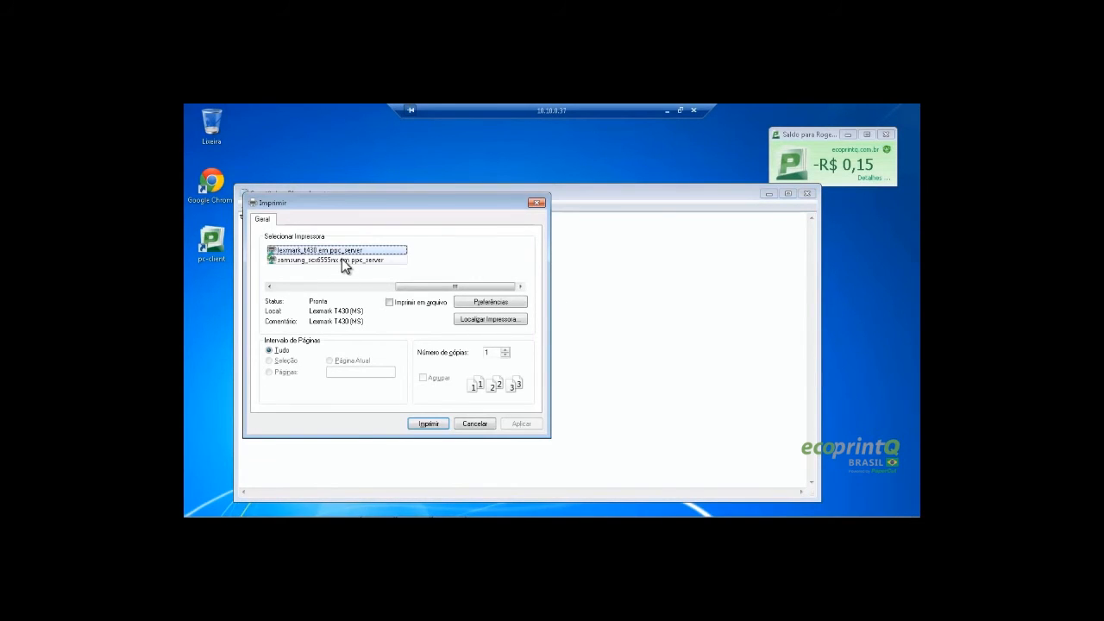
pyautogui.click(342, 259)
pyautogui.click(431, 424)
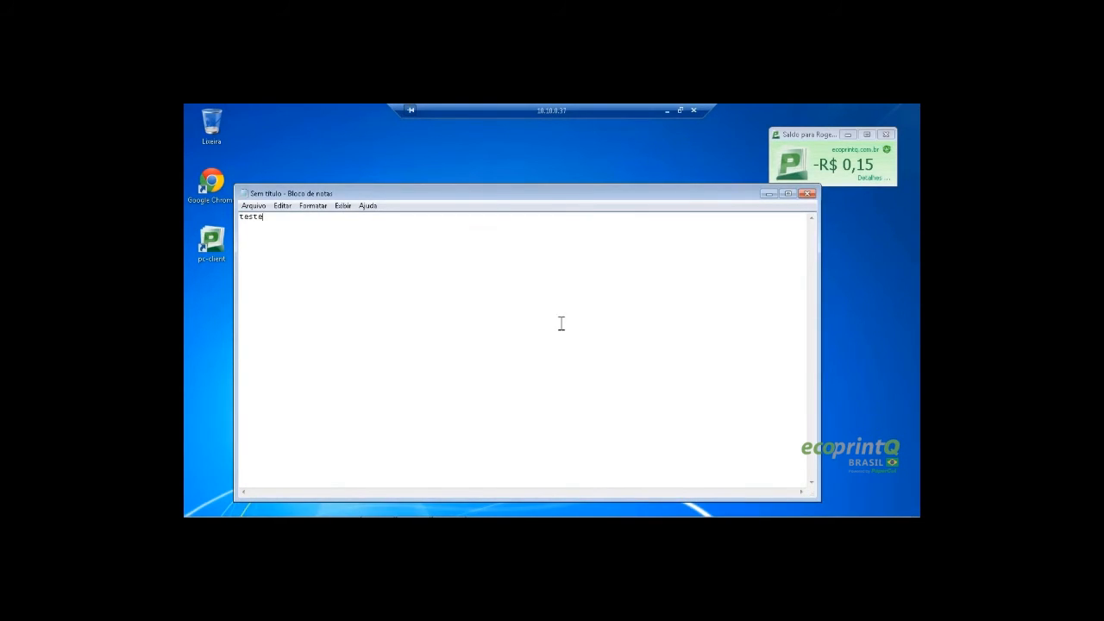
# Close Notepad and log off the remote session
pyautogui.click(807, 194)
pyautogui.click(199, 506)
pyautogui.click(371, 479)
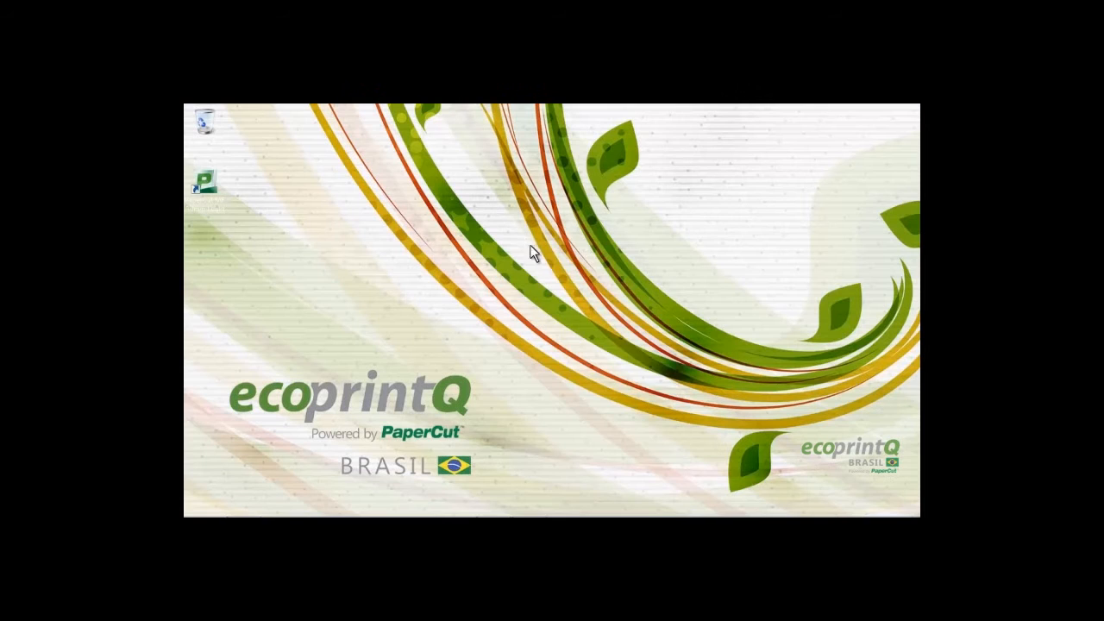
# Open Remote Desktop Connection and choose to sign in with another account
pyautogui.rightClick(519, 235)
pyautogui.click(555, 269)
pyautogui.moveTo(485, 511)
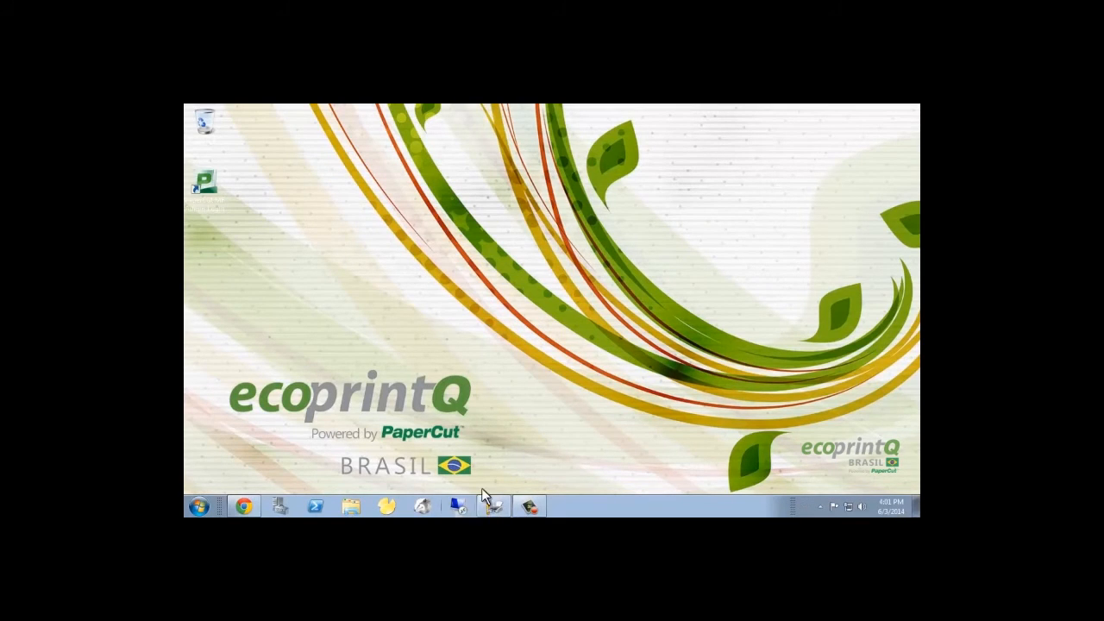
pyautogui.click(457, 507)
pyautogui.click(471, 285)
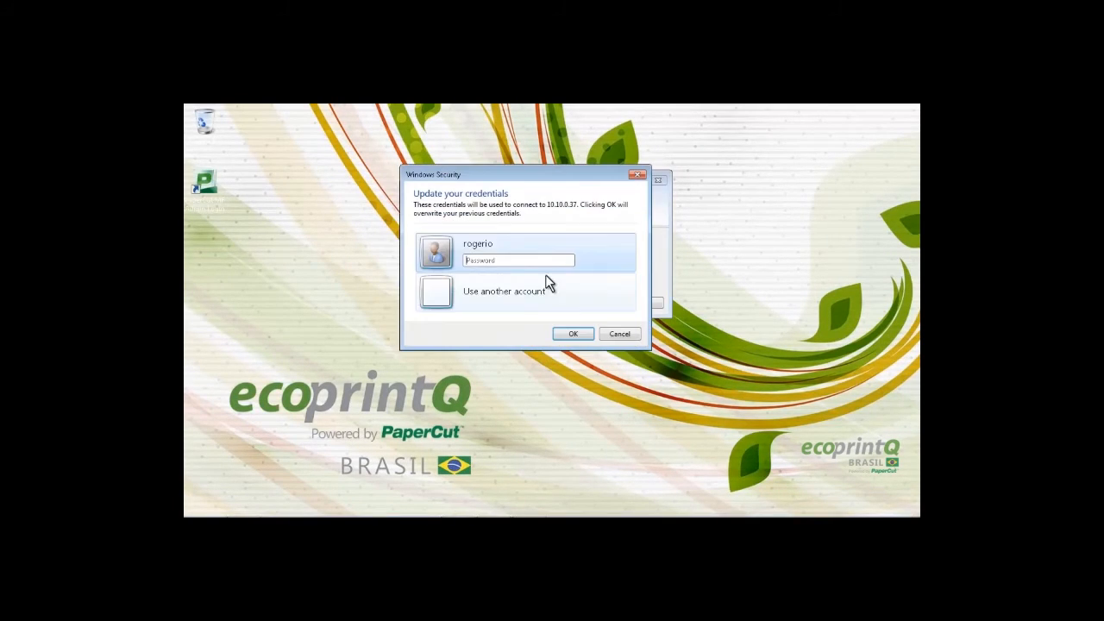
pyautogui.click(513, 283)
# Enter the new user's name and password, connect to 10.10.0.37, and accept the certificate
pyautogui.press('Tab')
pyautogui.write('•••••••')
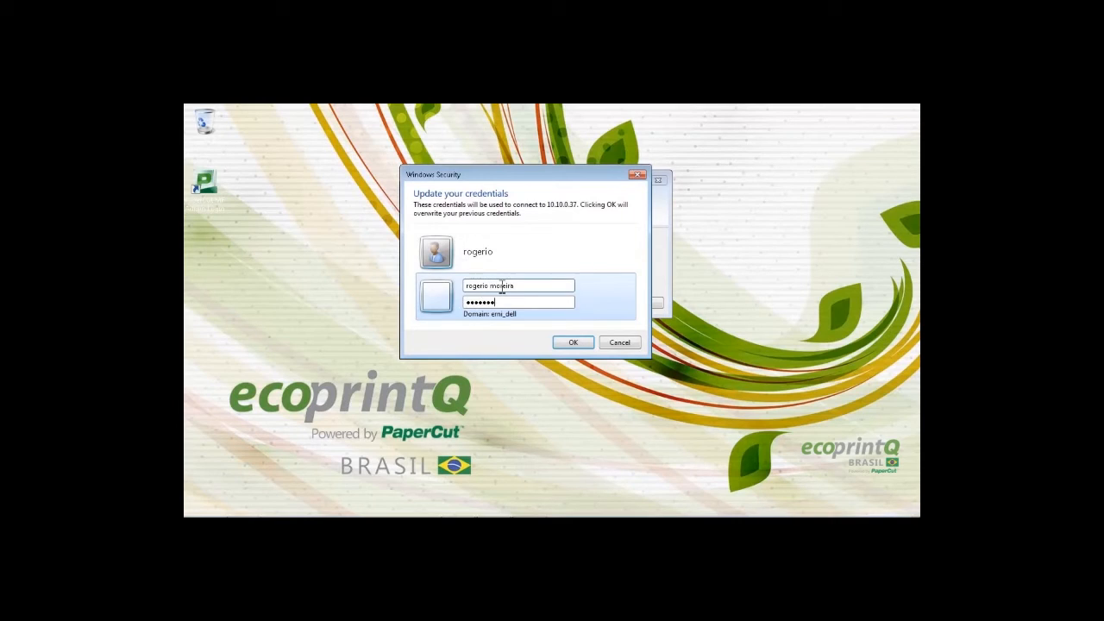
pyautogui.click(577, 339)
pyautogui.click(593, 303)
pyautogui.click(587, 342)
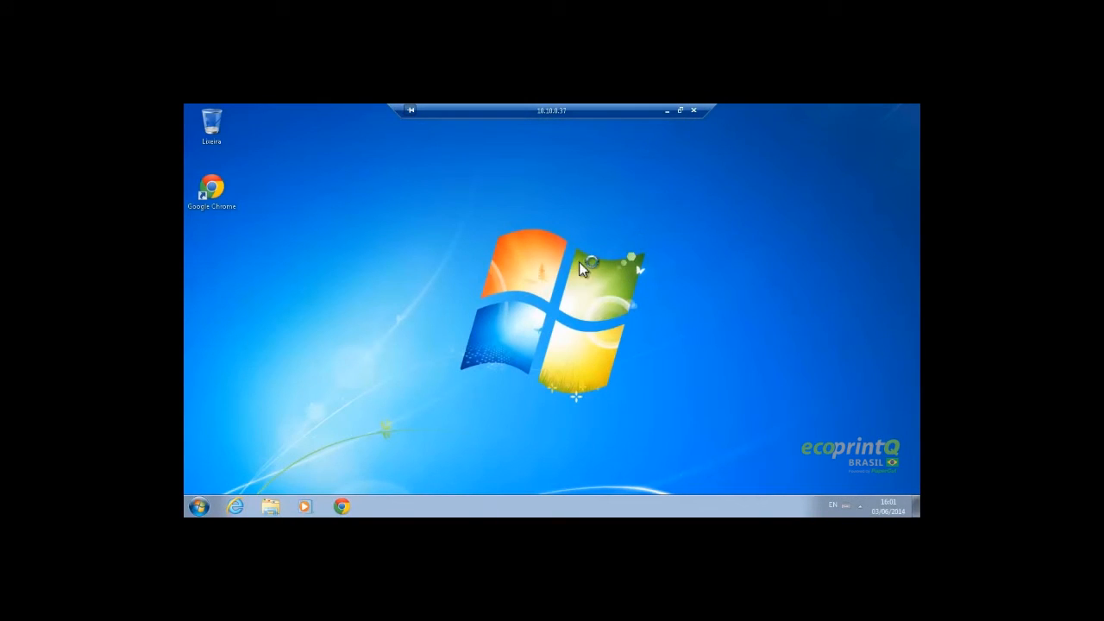
# Check Devices and Printers, which lists only the OneNote and Fax printers
pyautogui.click(203, 504)
pyautogui.rightClick(515, 266)
pyautogui.click(544, 295)
pyautogui.click(199, 505)
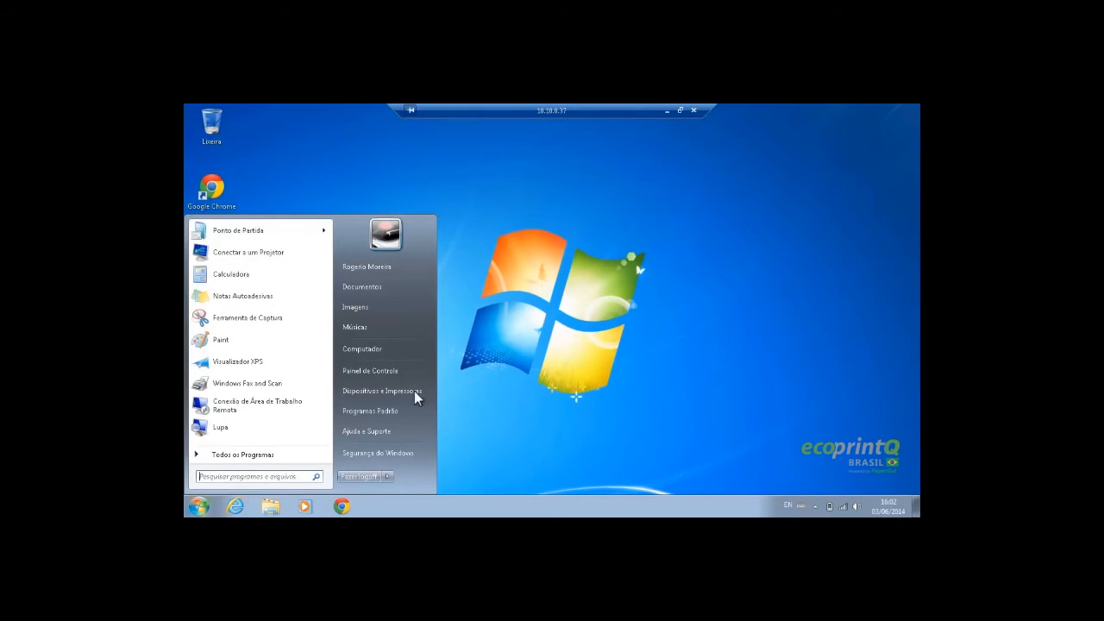
pyautogui.click(372, 390)
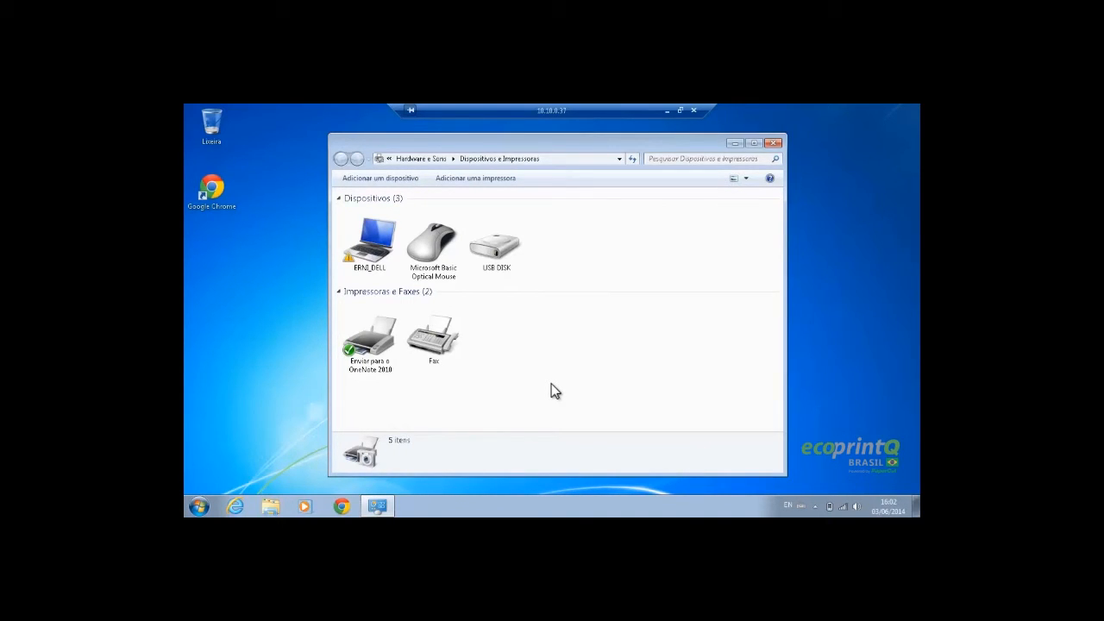
pyautogui.click(774, 142)
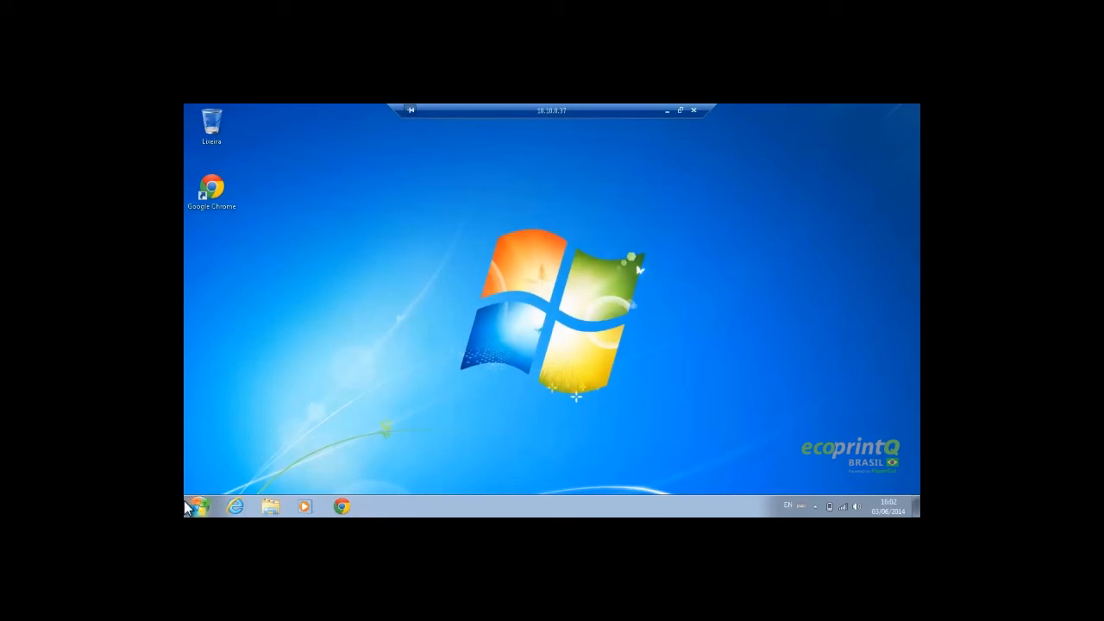
pyautogui.press('super+r')
# Connect samsung_scx6555nx and lexmark_t430 from \\ppc_server, then minimize the folder window
pyautogui.click(284, 467)
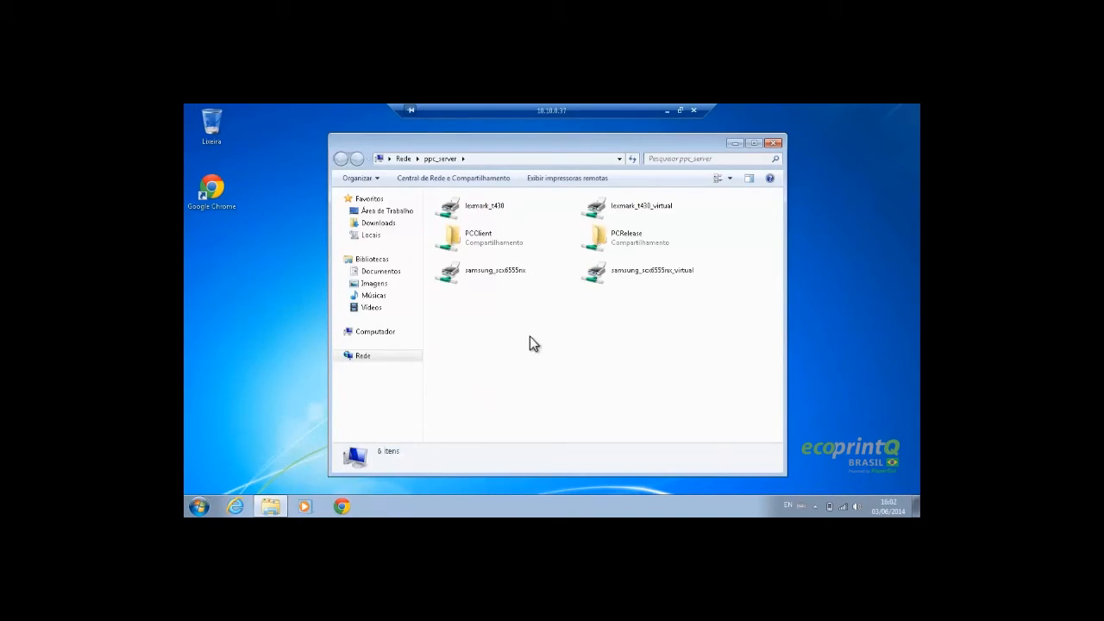
pyautogui.click(491, 276)
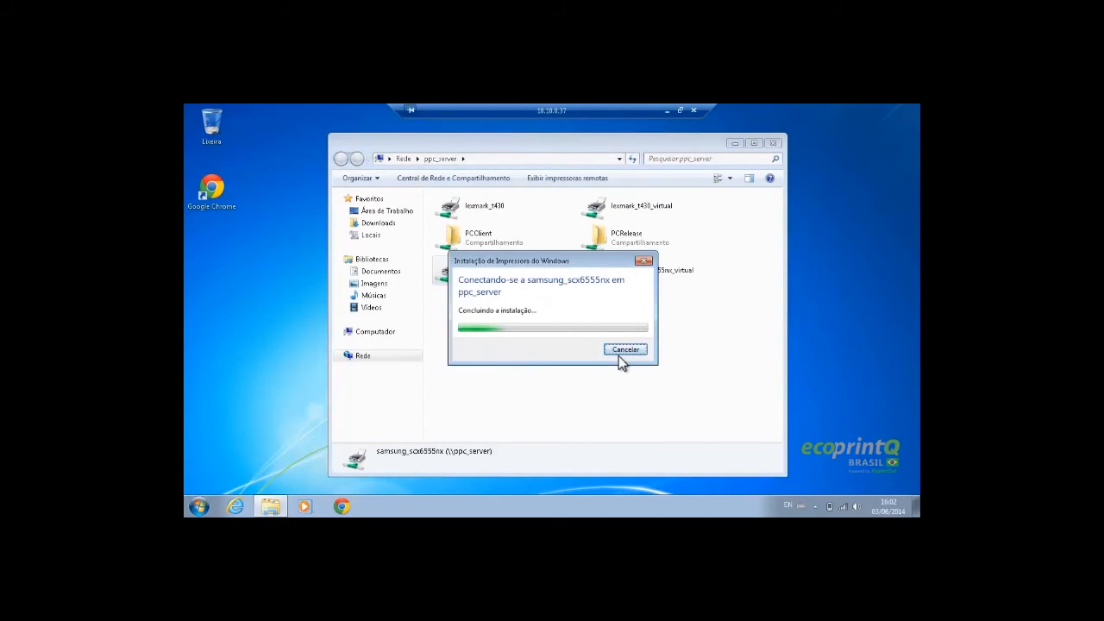
pyautogui.click(521, 171)
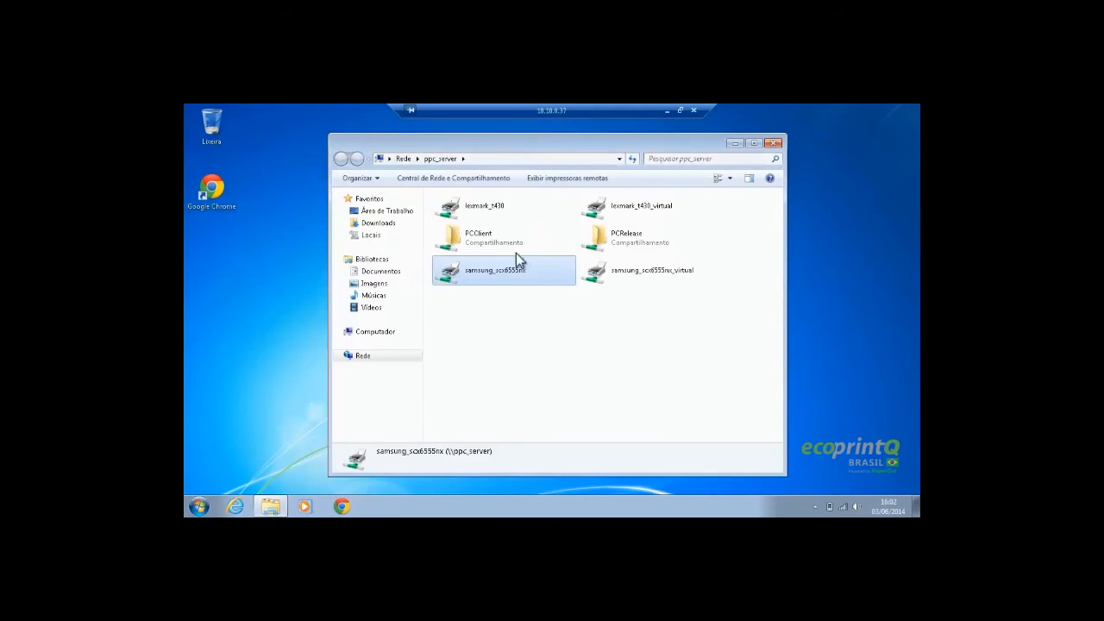
pyautogui.click(489, 214)
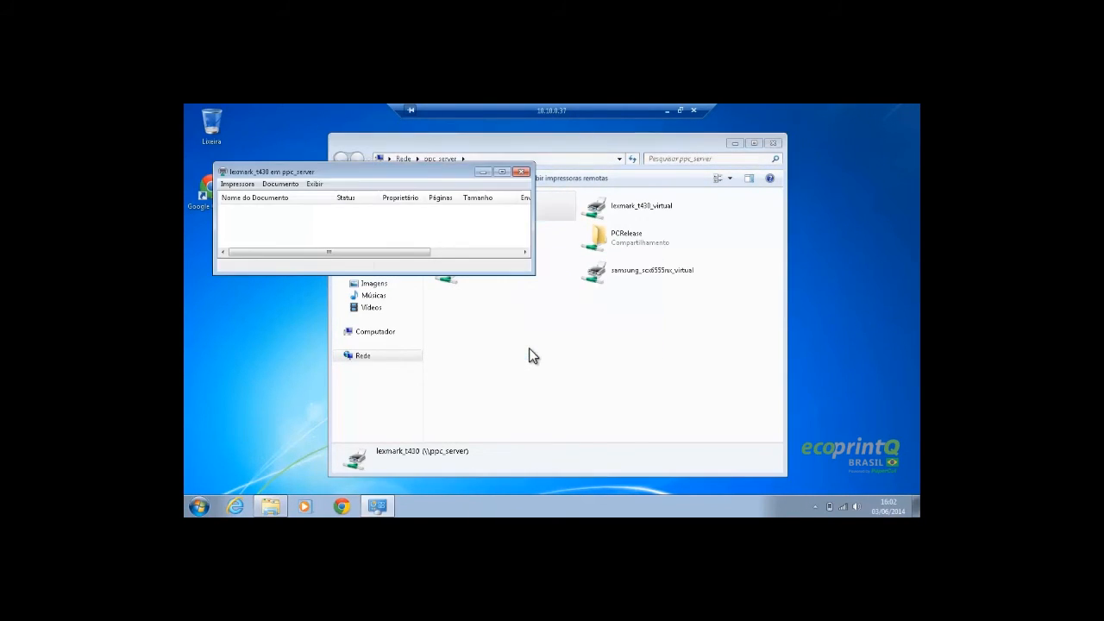
pyautogui.click(522, 171)
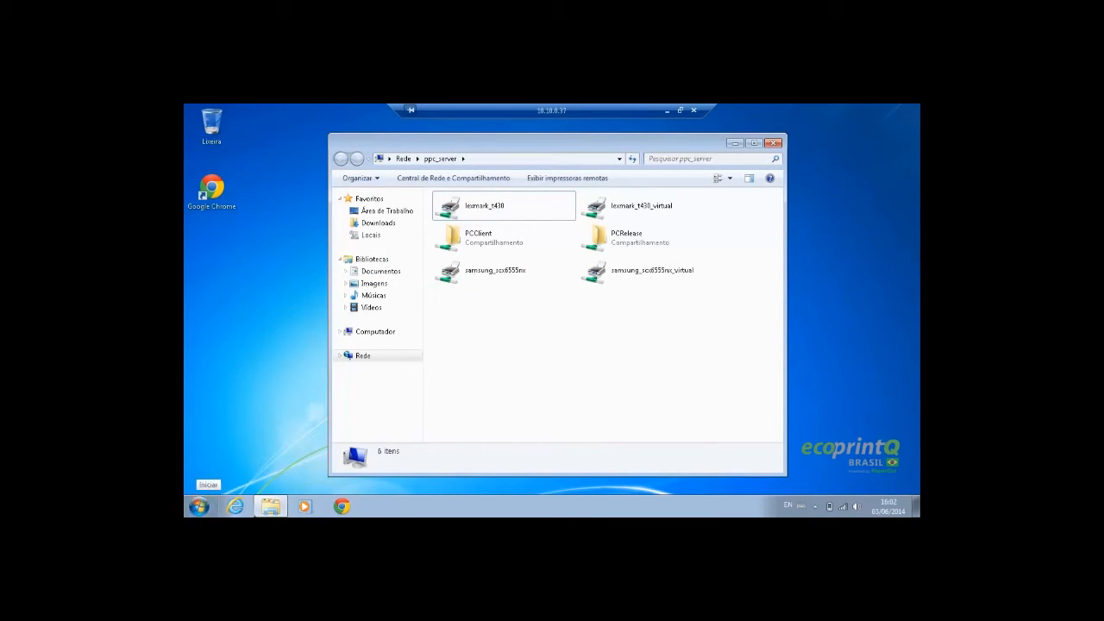
pyautogui.click(734, 144)
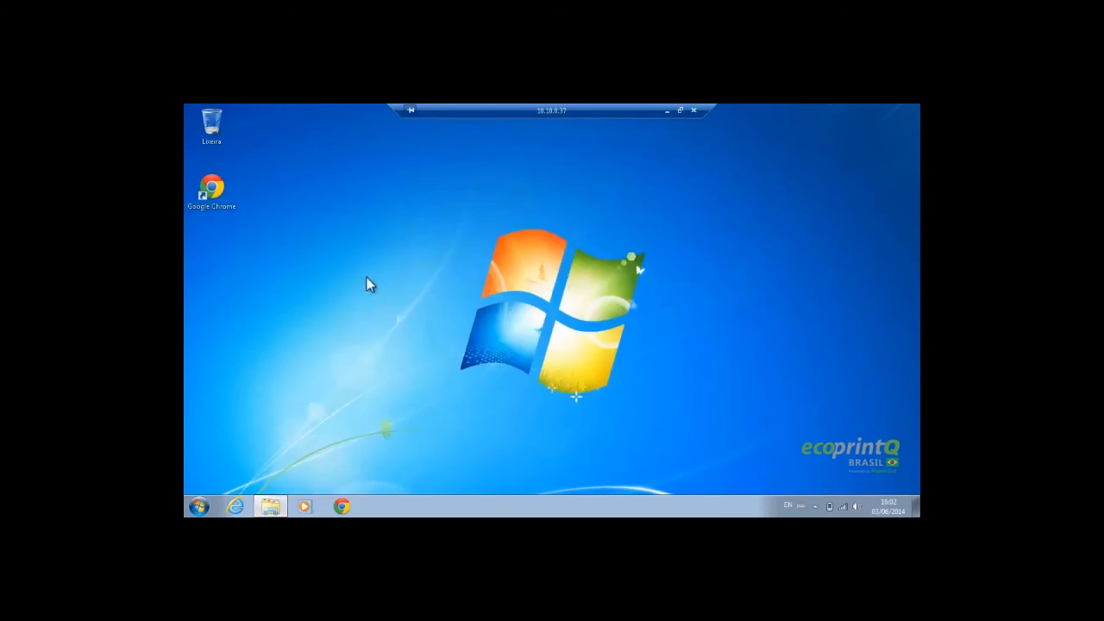
# Start a new Notepad note from Accessories containing the word teste
pyautogui.click(195, 508)
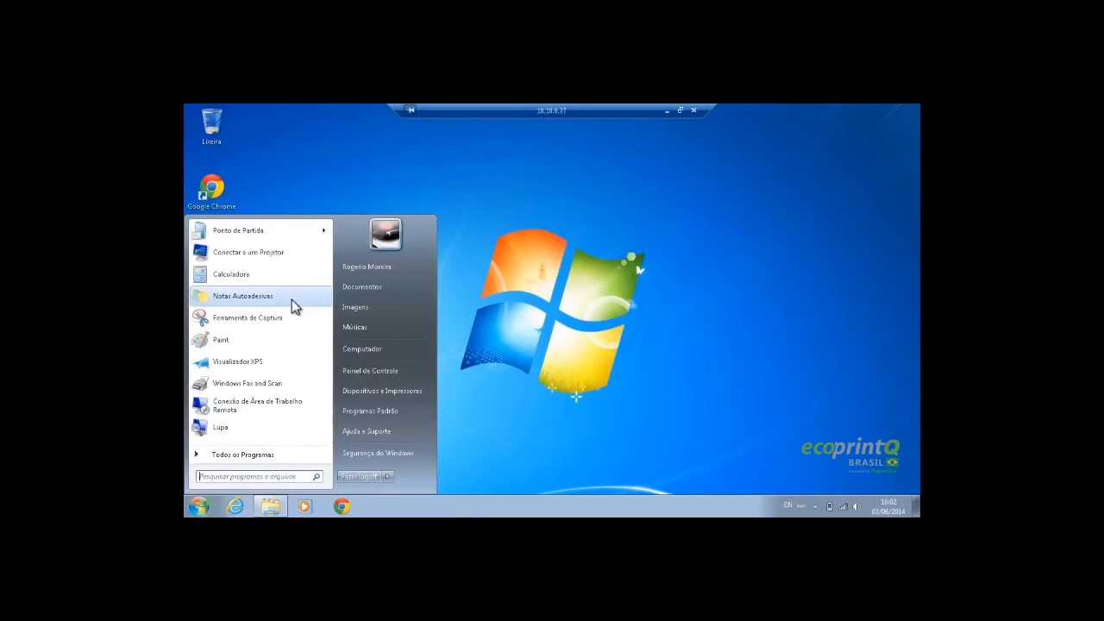
pyautogui.click(242, 455)
pyautogui.click(244, 374)
pyautogui.click(245, 239)
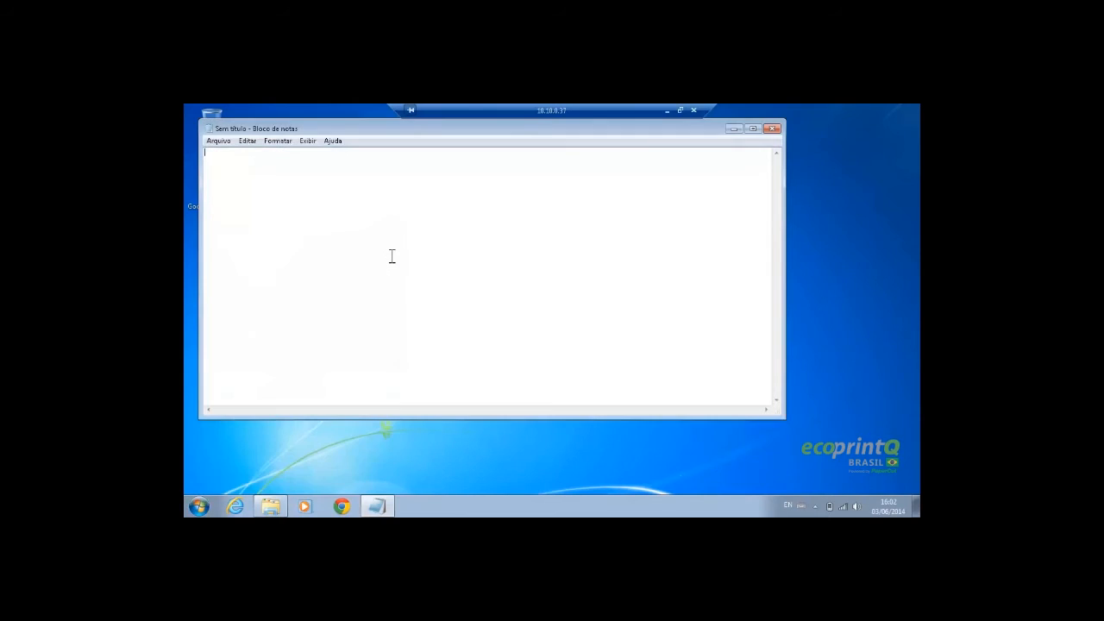
pyautogui.write('teste')
# Print the teste note once on the Lexmark printer and once on the Samsung printer
pyautogui.hotkey('ctrl', 'p')
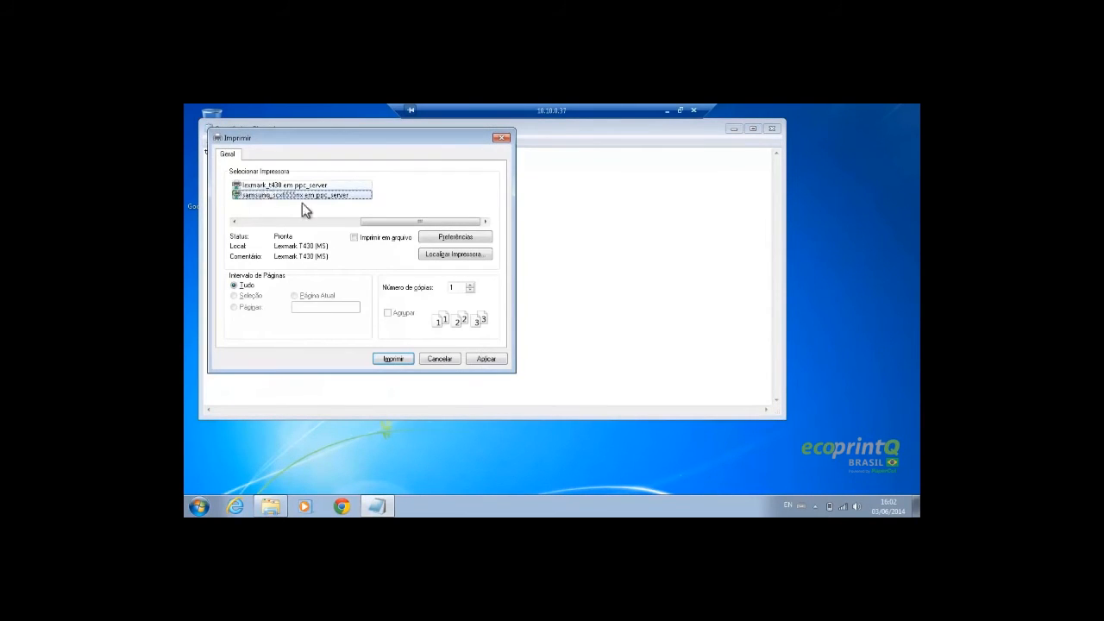
pyautogui.click(398, 360)
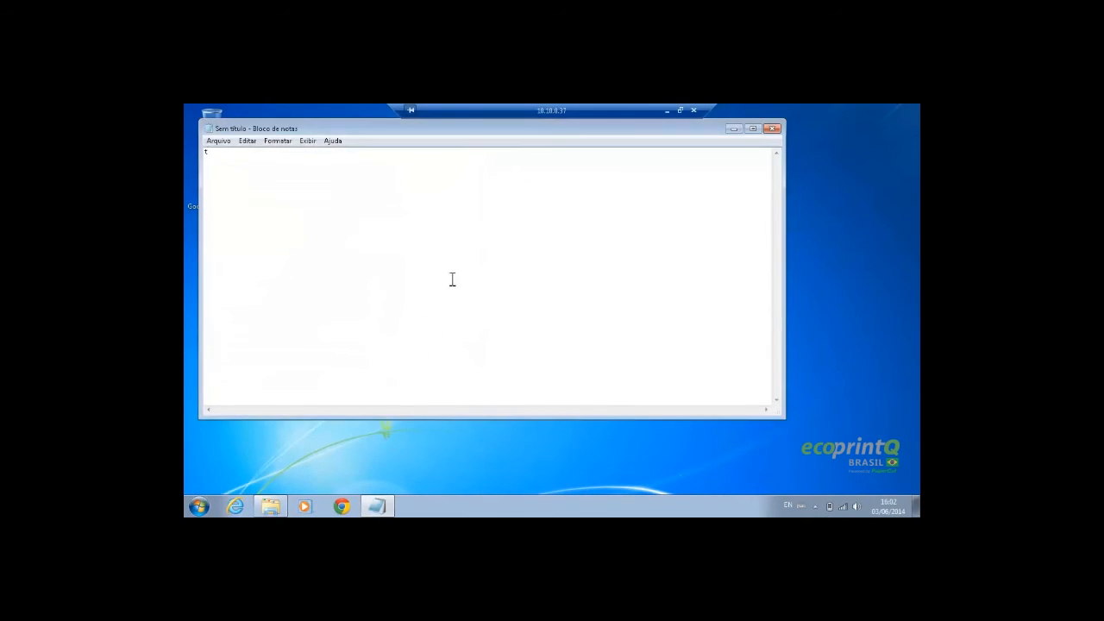
pyautogui.hotkey('ctrl', 'p')
pyautogui.click(299, 196)
pyautogui.click(394, 358)
pyautogui.moveTo(492, 128); pyautogui.dragTo(519, 160)
# Send pc-client from \\ppc_server\PCClient\win to the desktop as a shortcut
pyautogui.click(270, 506)
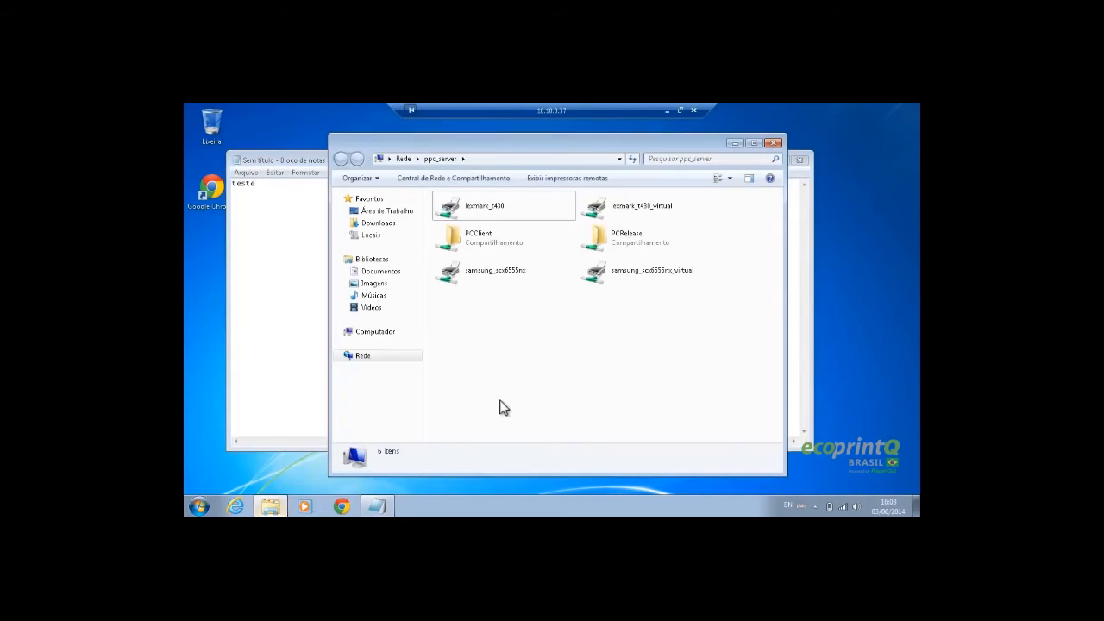
pyautogui.doubleClick(507, 241)
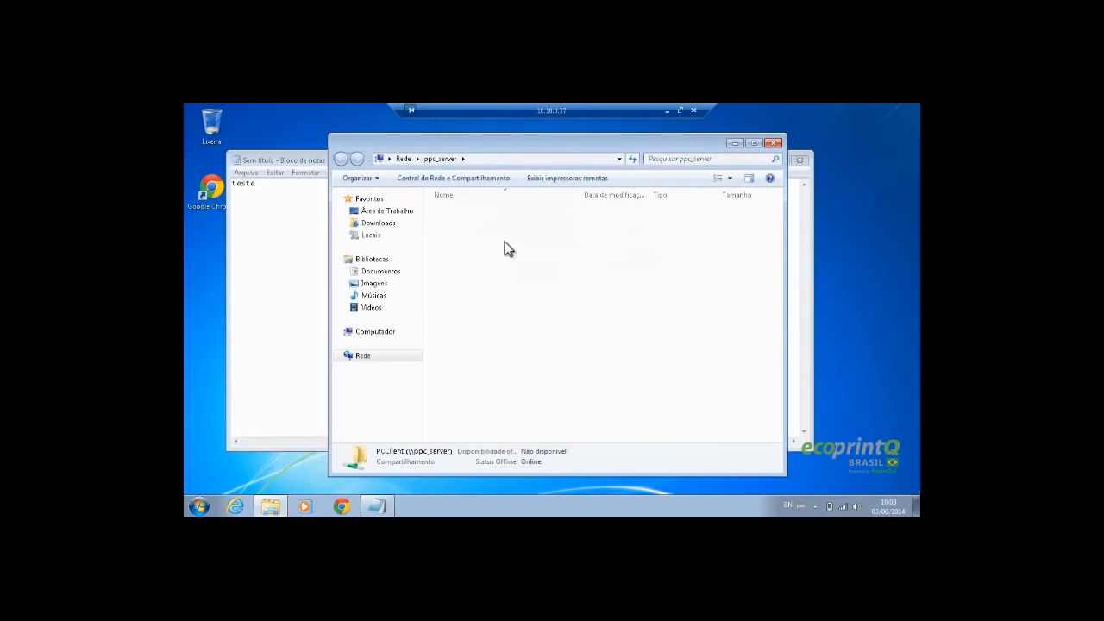
pyautogui.doubleClick(455, 234)
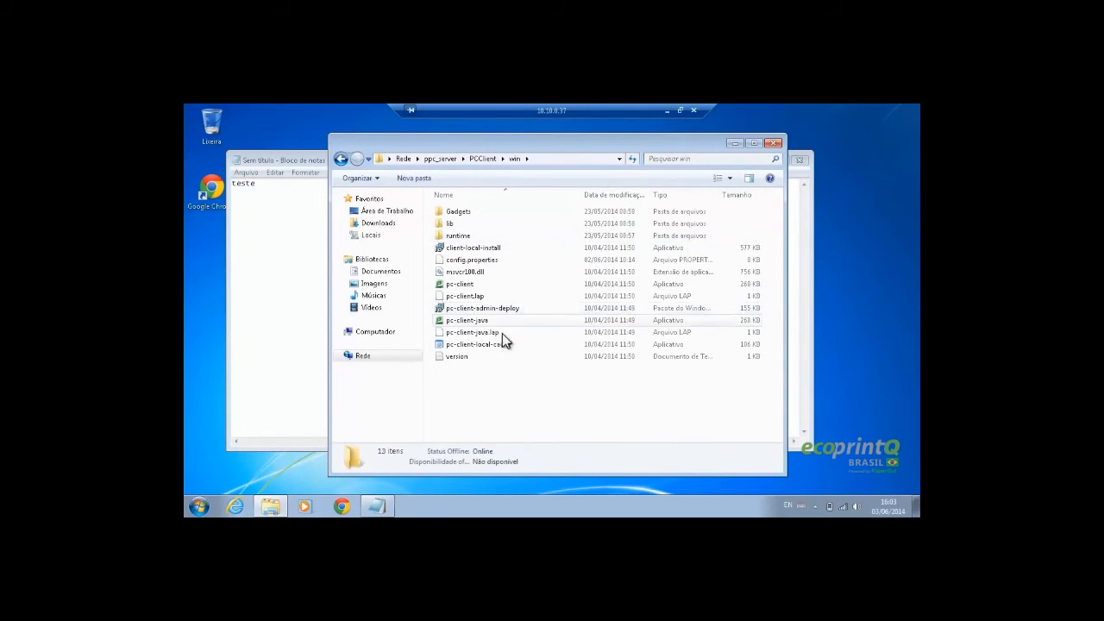
pyautogui.rightClick(474, 288)
pyautogui.click(457, 283)
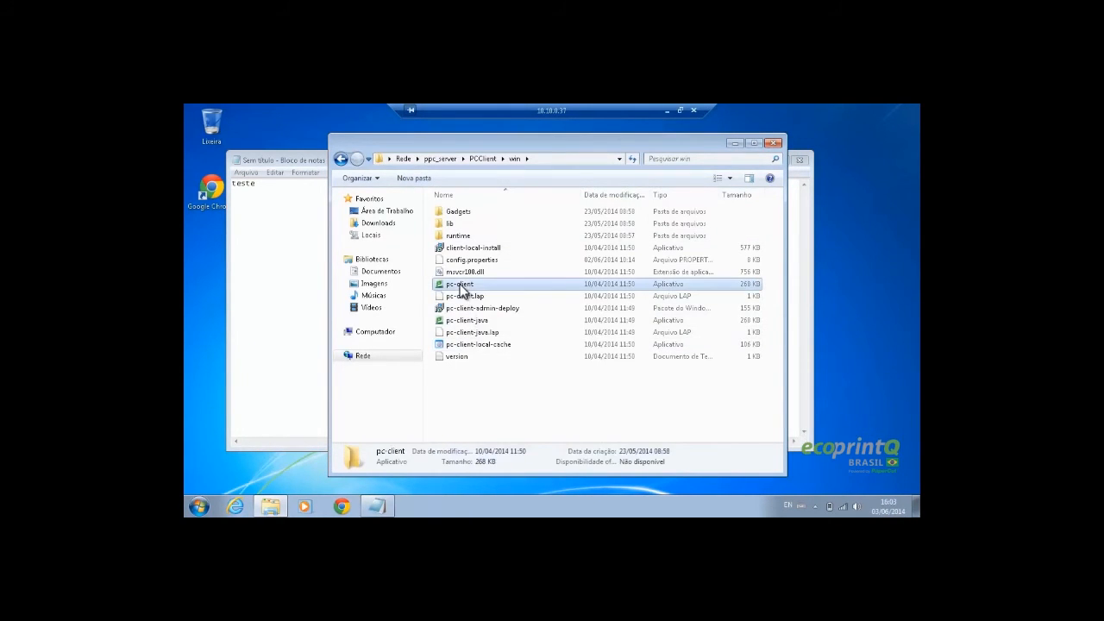
pyautogui.rightClick(457, 283)
pyautogui.moveTo(565, 398)
pyautogui.click(729, 396)
pyautogui.click(735, 143)
# Remove ' - Atalho' from the shortcut name and launch the PaperCut client
pyautogui.click(761, 162)
pyautogui.rightClick(213, 253)
pyautogui.click(248, 469)
pyautogui.moveTo(213, 272); pyautogui.dragTo(245, 273)
pyautogui.press('BackSpace')
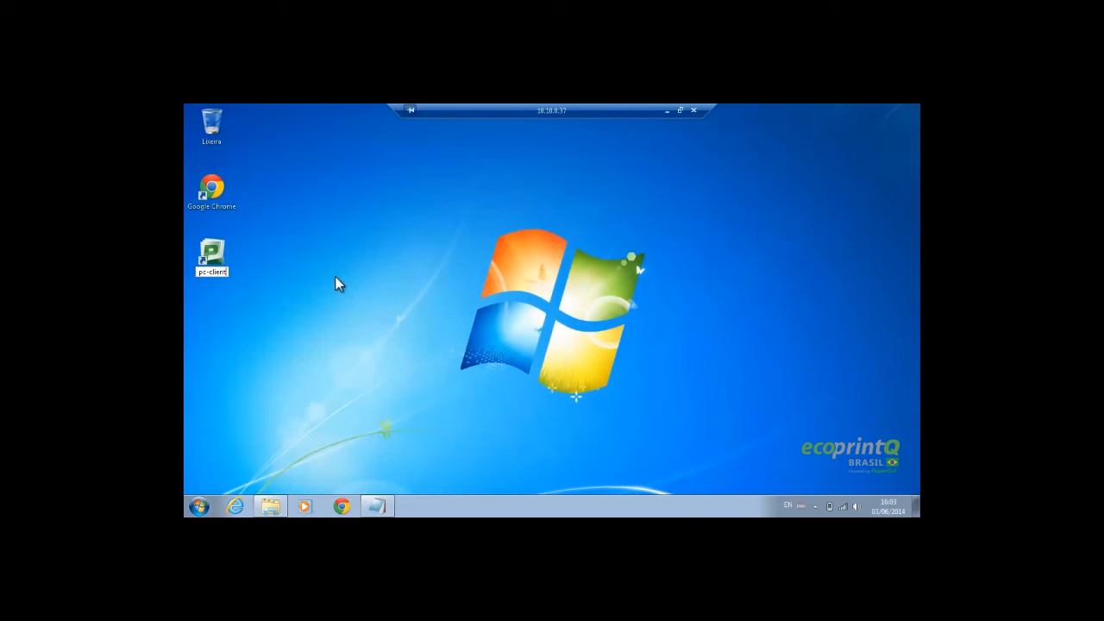
pyautogui.click(335, 276)
pyautogui.doubleClick(233, 258)
# Show the PaperCut balance window from the tray, displaying R$ 0,50
pyautogui.click(547, 335)
pyautogui.click(815, 506)
pyautogui.click(815, 507)
pyautogui.click(815, 506)
pyautogui.click(815, 507)
pyautogui.click(815, 506)
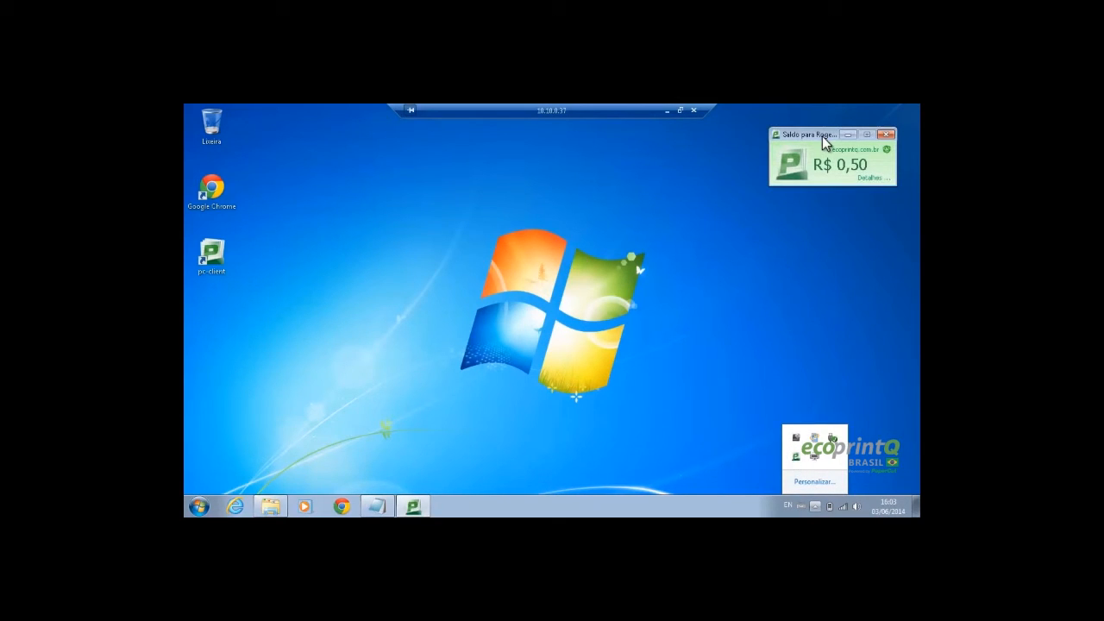
pyautogui.moveTo(803, 138); pyautogui.dragTo(788, 141)
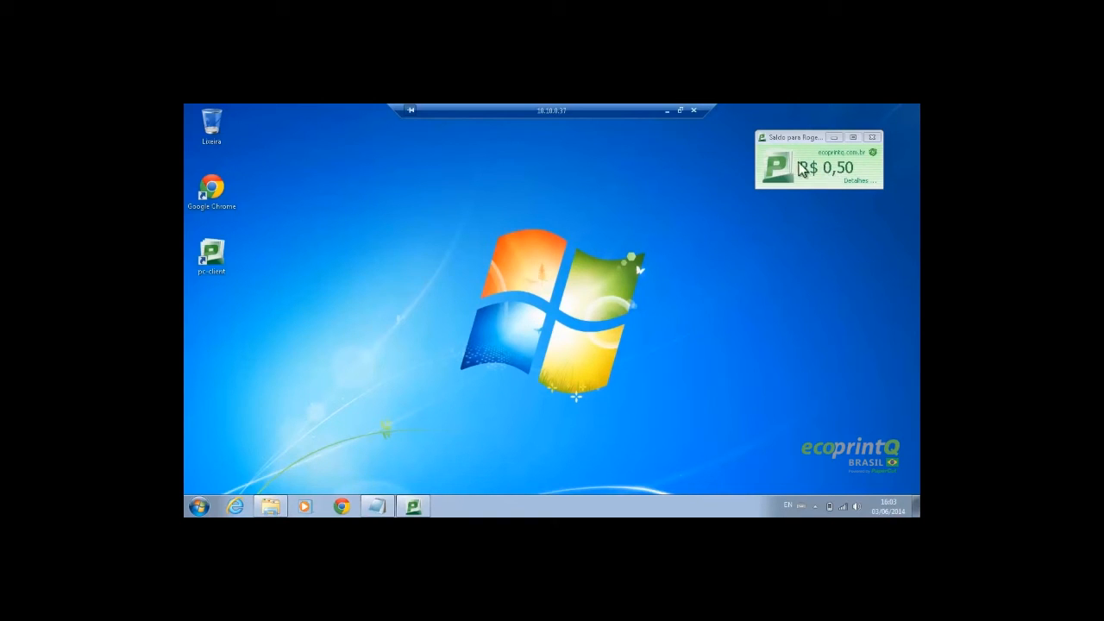
# Confirm the second user's R$ 0,50 balance in the PaperCut Usuários list, then minimize Chrome
pyautogui.click(668, 112)
pyautogui.click(246, 507)
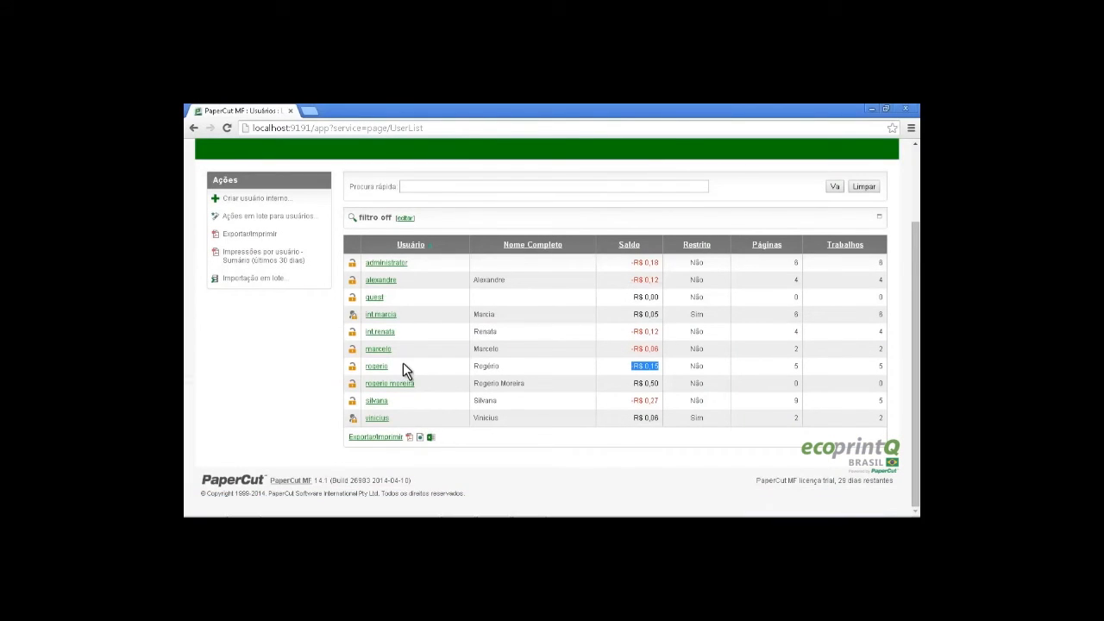
pyautogui.moveTo(632, 383); pyautogui.dragTo(660, 385)
pyautogui.click(871, 111)
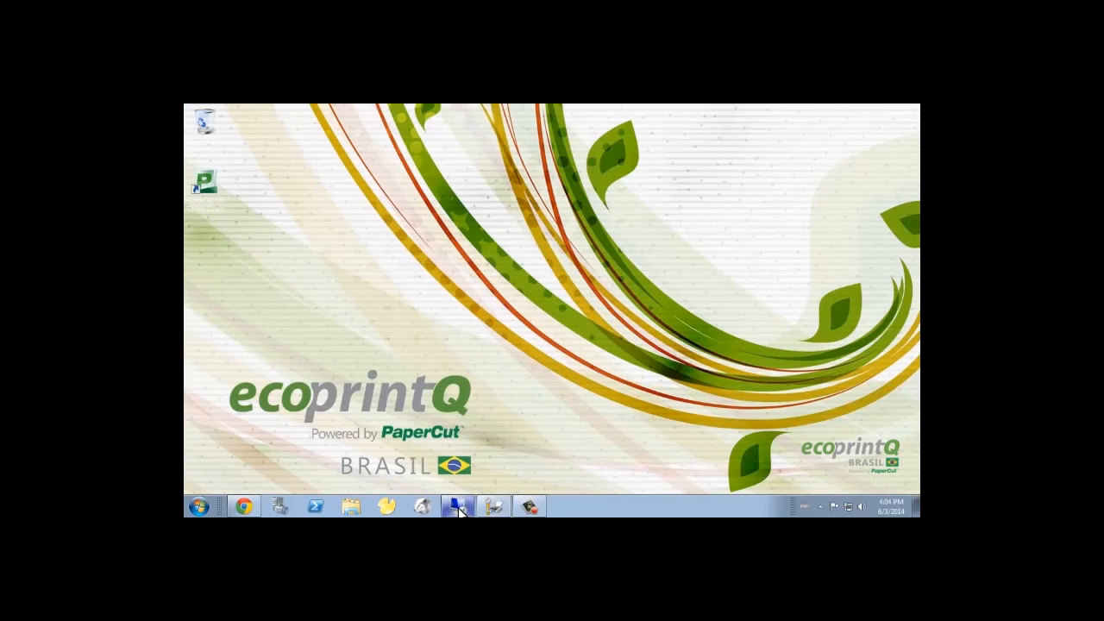
# Print the teste note from Notepad on the Lexmark printer and then the Samsung printer
pyautogui.click(457, 507)
pyautogui.click(377, 506)
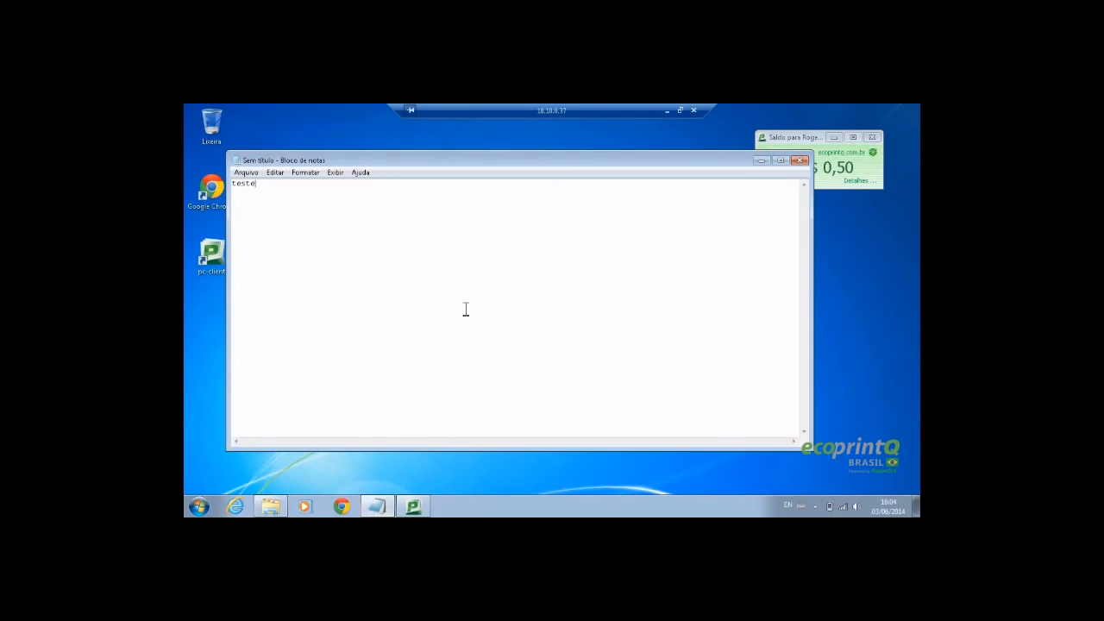
pyautogui.hotkey('ctrl', 'p')
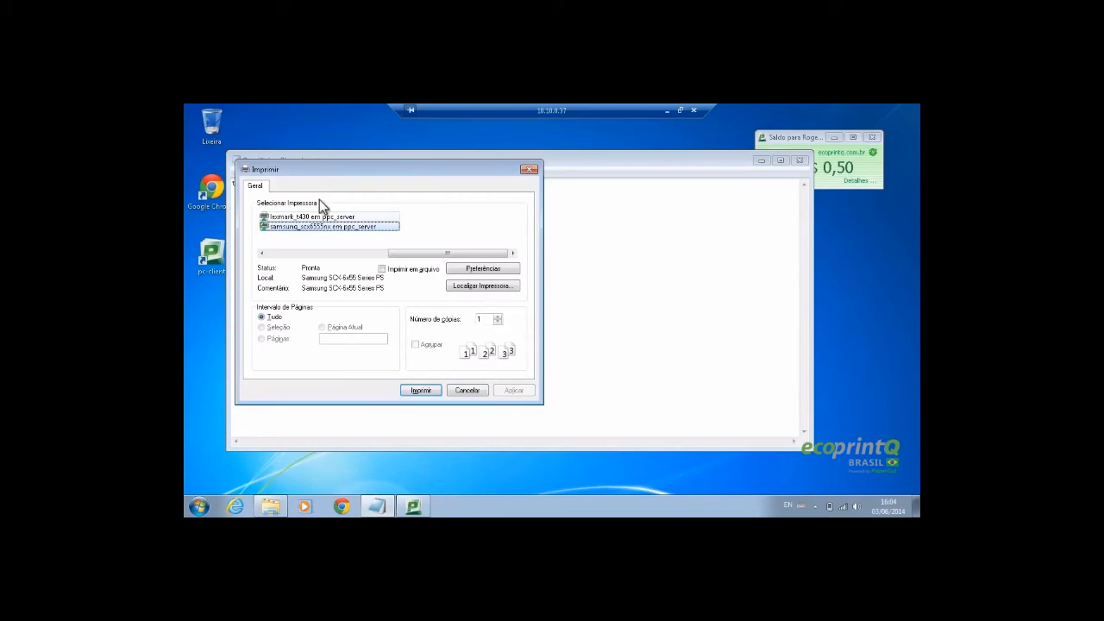
pyautogui.click(321, 216)
pyautogui.click(421, 391)
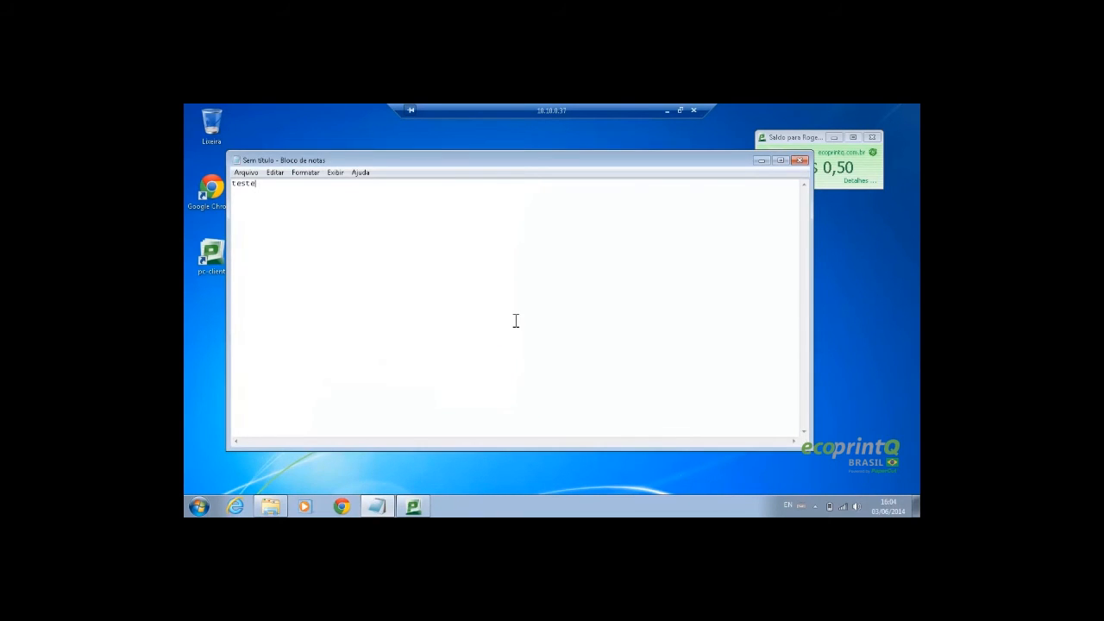
pyautogui.hotkey('ctrl', 'p')
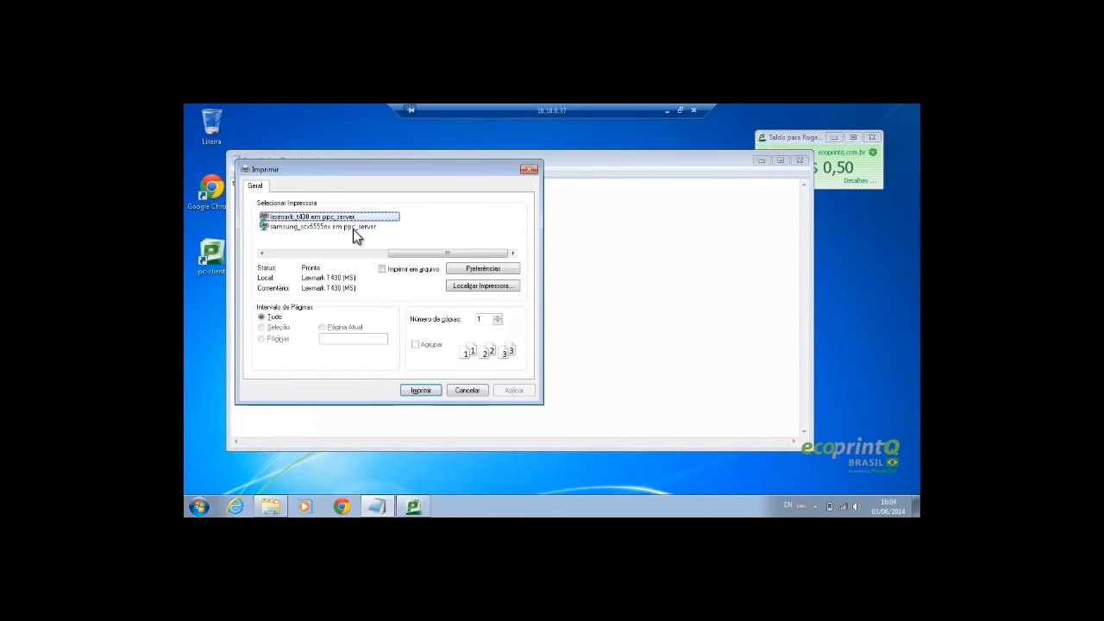
pyautogui.click(324, 226)
pyautogui.click(420, 390)
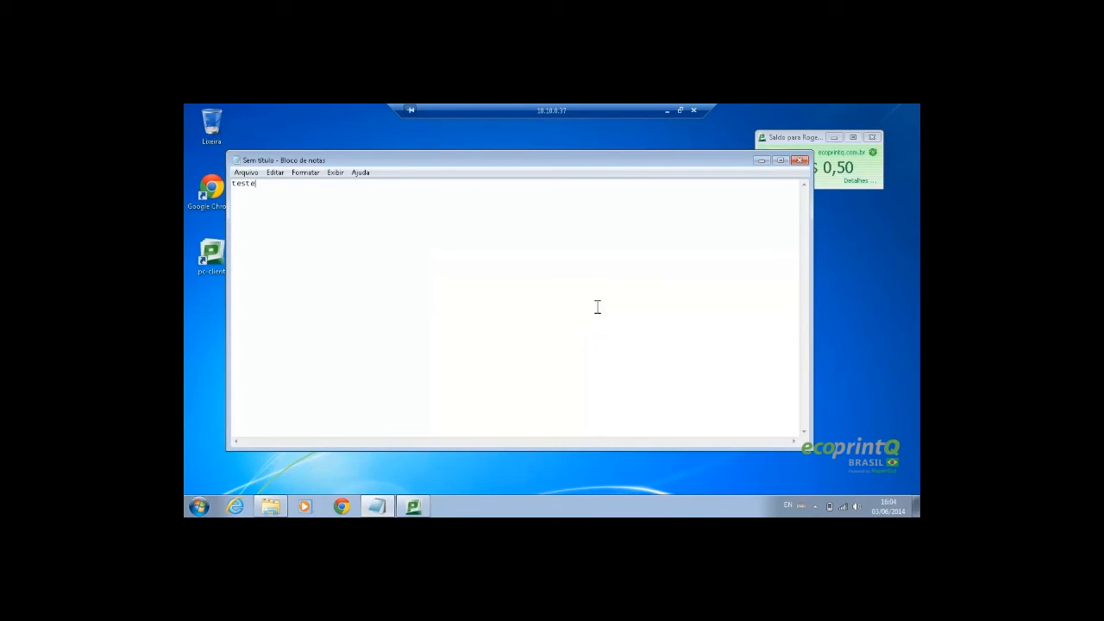
# Close Notepad without saving and log off the remote user with Fazer logoff
pyautogui.click(800, 161)
pyautogui.click(562, 305)
pyautogui.click(199, 507)
pyautogui.click(355, 477)
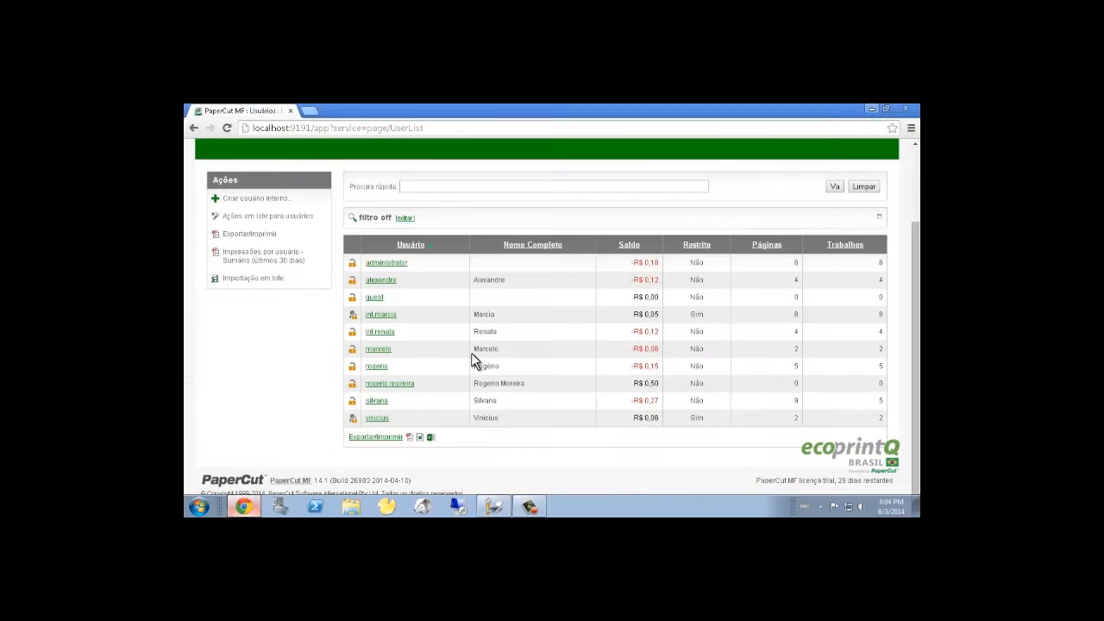
# Review the Impressoras totals (lexmark_t430 69 pages, samsung_scx6555nx 10 pages), then log out with Sair
pyautogui.scroll(2, 390, 315)
pyautogui.click(400, 186)
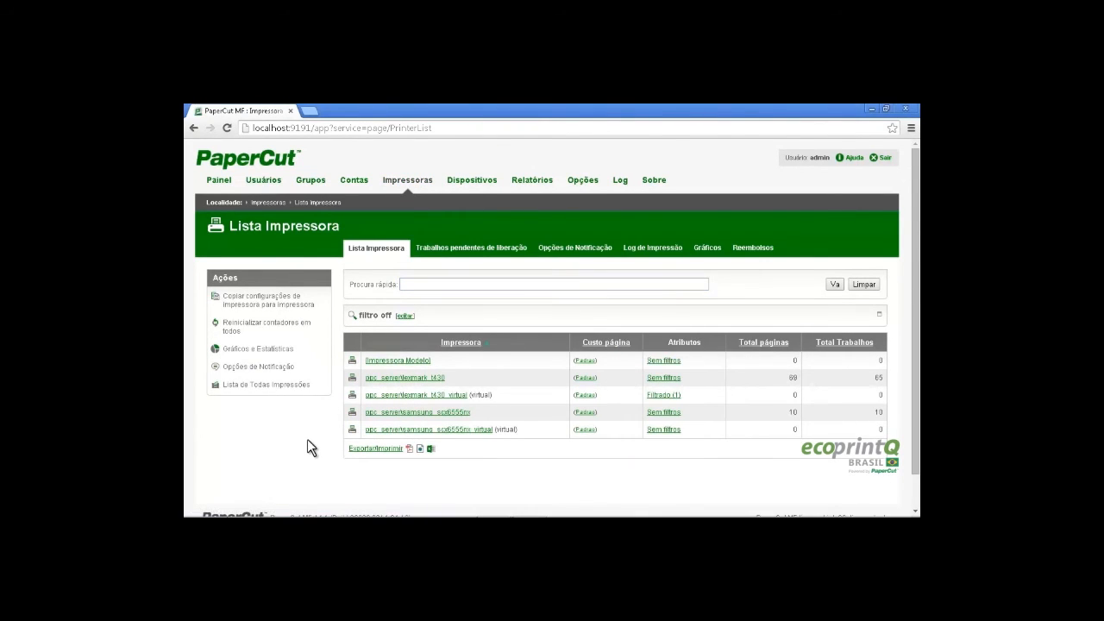
pyautogui.scroll(-1, 307, 439)
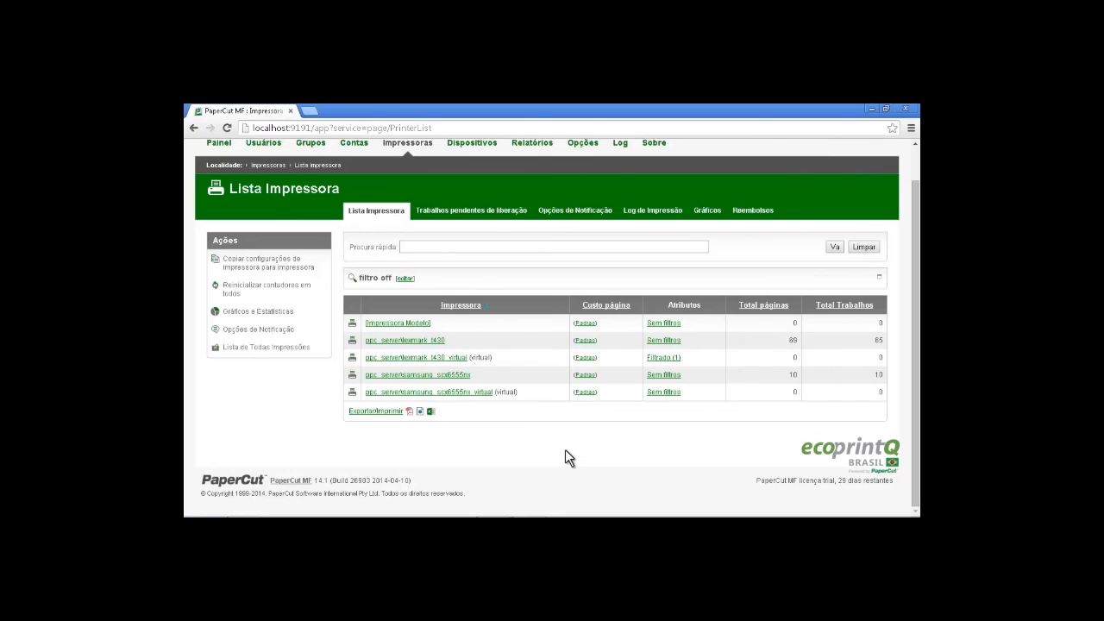
pyautogui.scroll(1, 814, 278)
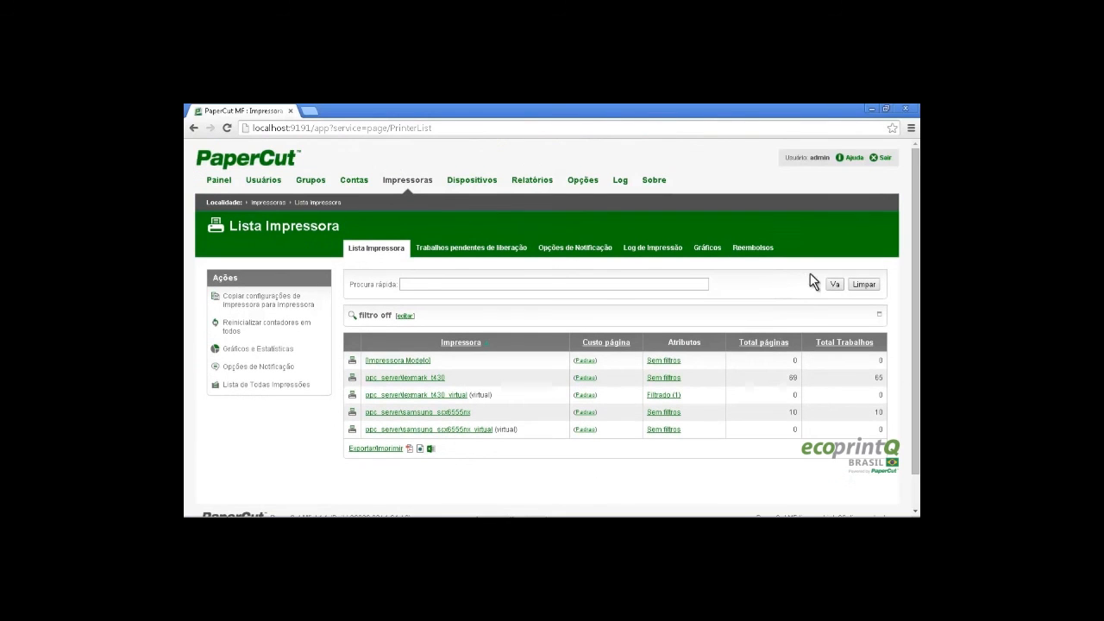
pyautogui.click(885, 157)
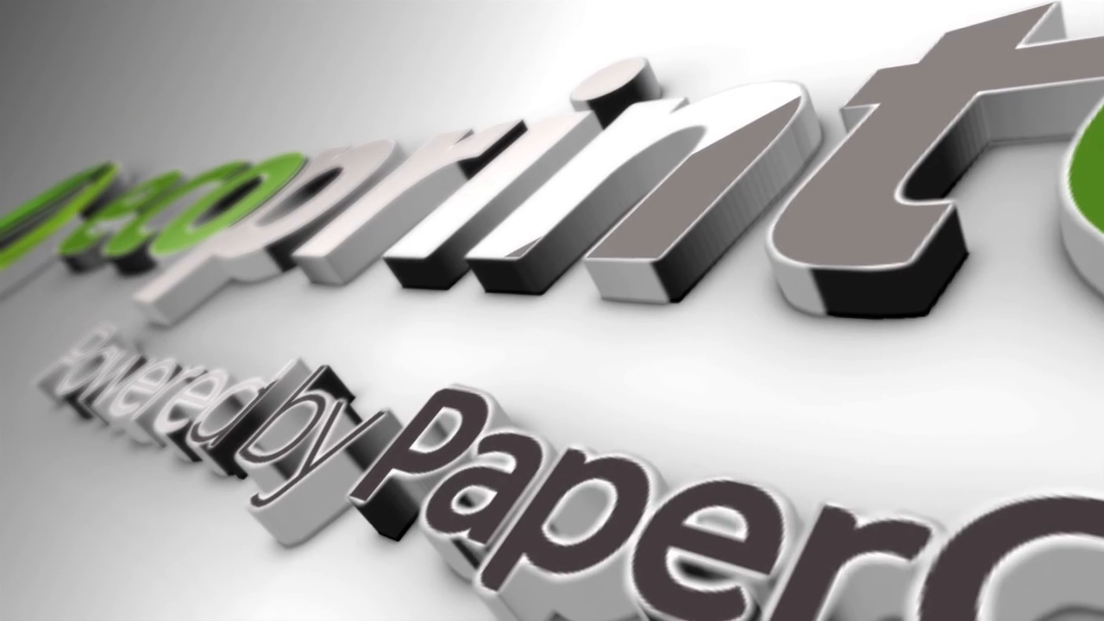